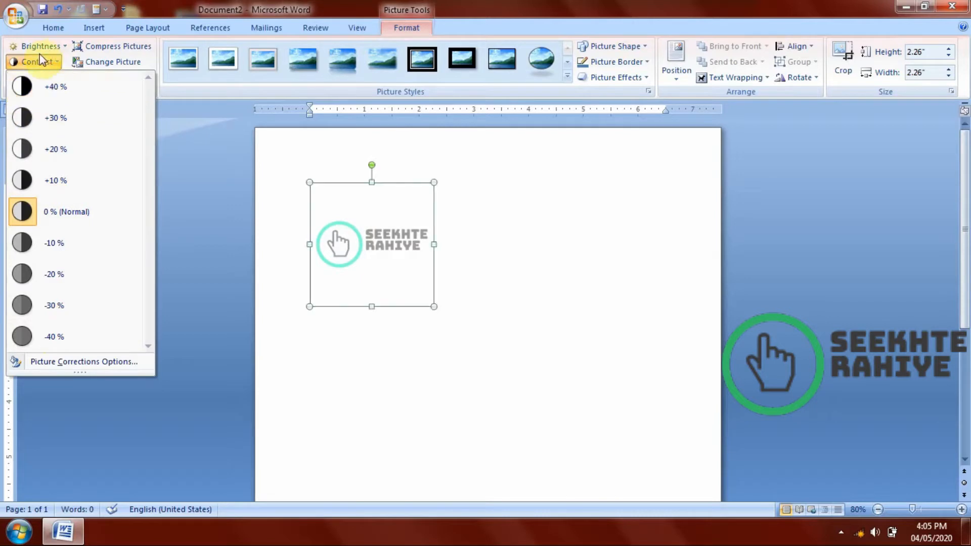
Recolor the logo picture with the orange light variation.
left_click(55, 78)
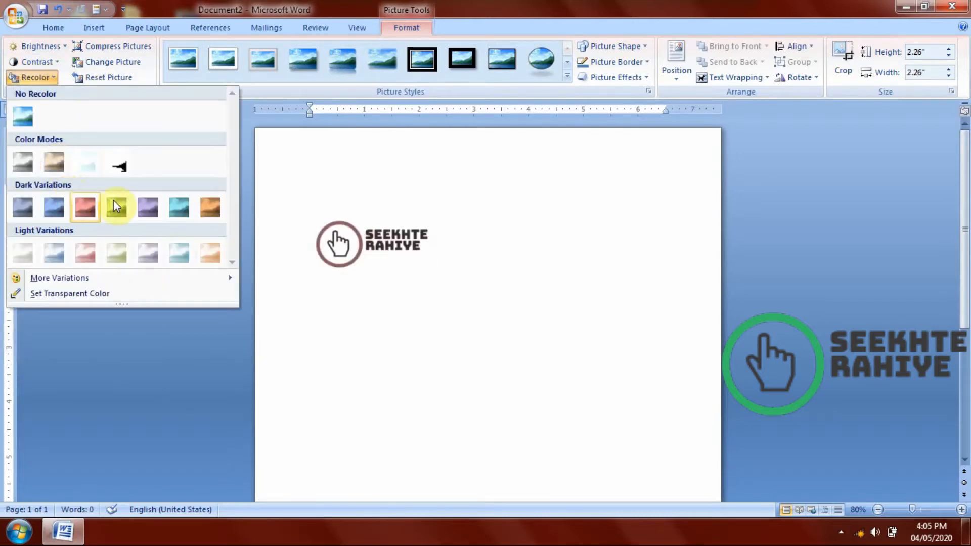
left_click(211, 256)
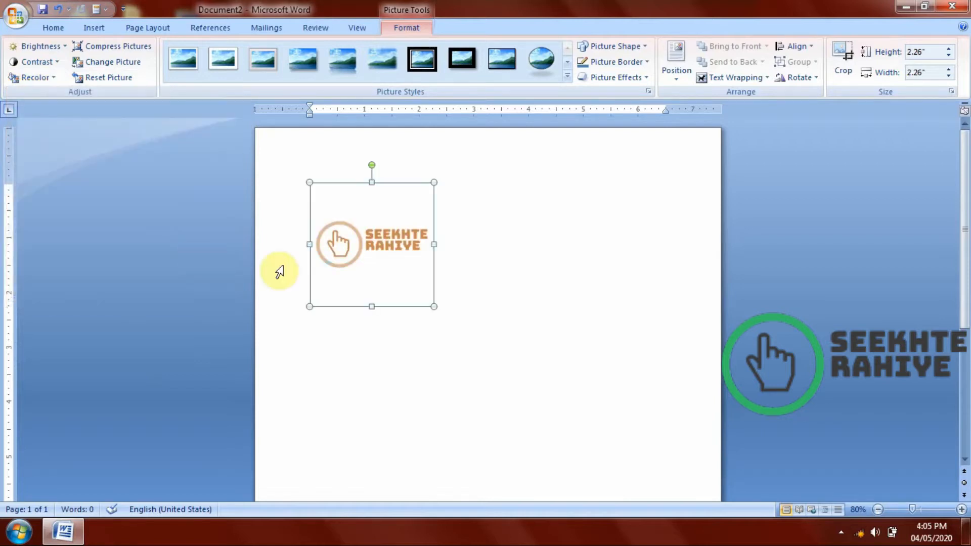
left_click(121, 48)
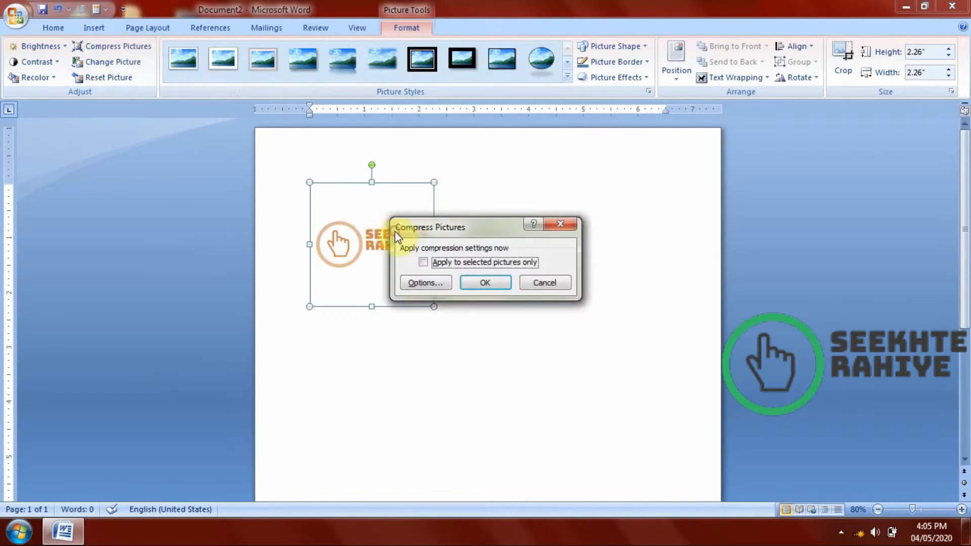
left_click_drag(396, 233, 466, 236)
left_click(556, 285)
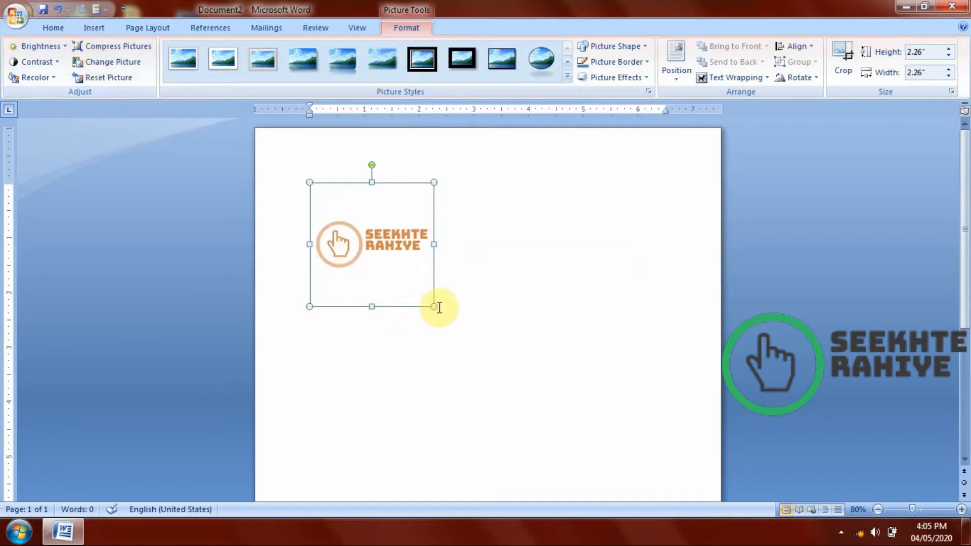
Shrink the logo to about 1.27 inches square and replace it with the picture 469ba374-cb46-42ab-ba7a-37624d4d92af_200x200.
left_click_drag(433, 307, 377, 230)
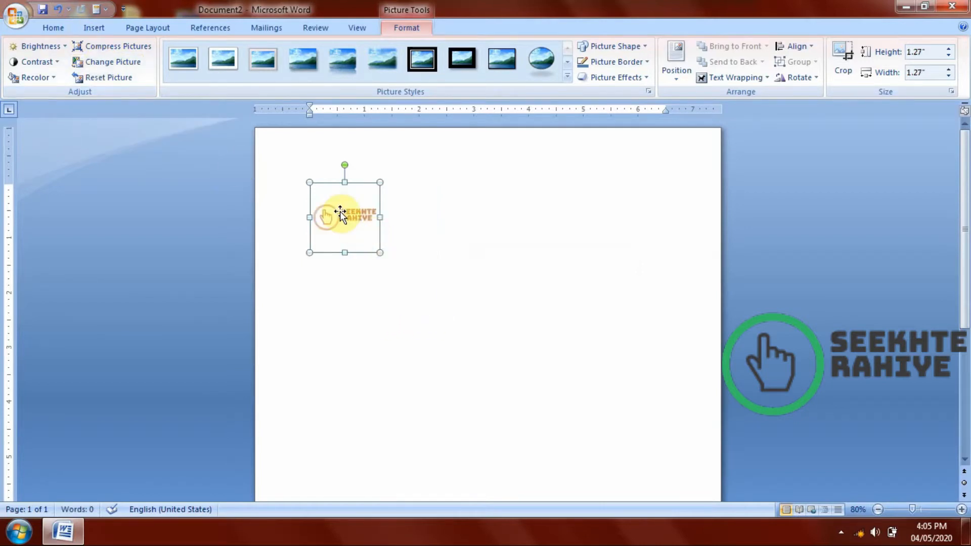
left_click(103, 62)
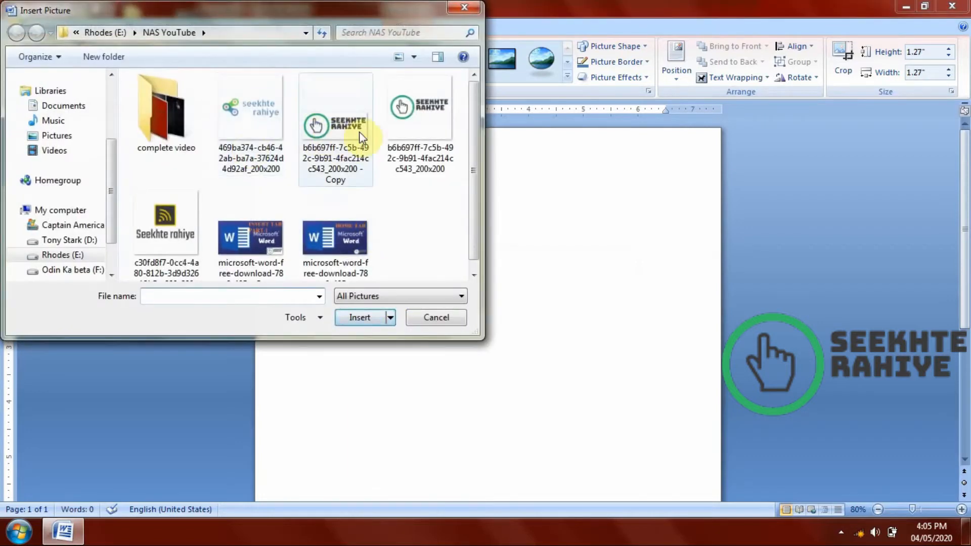
double_click(272, 123)
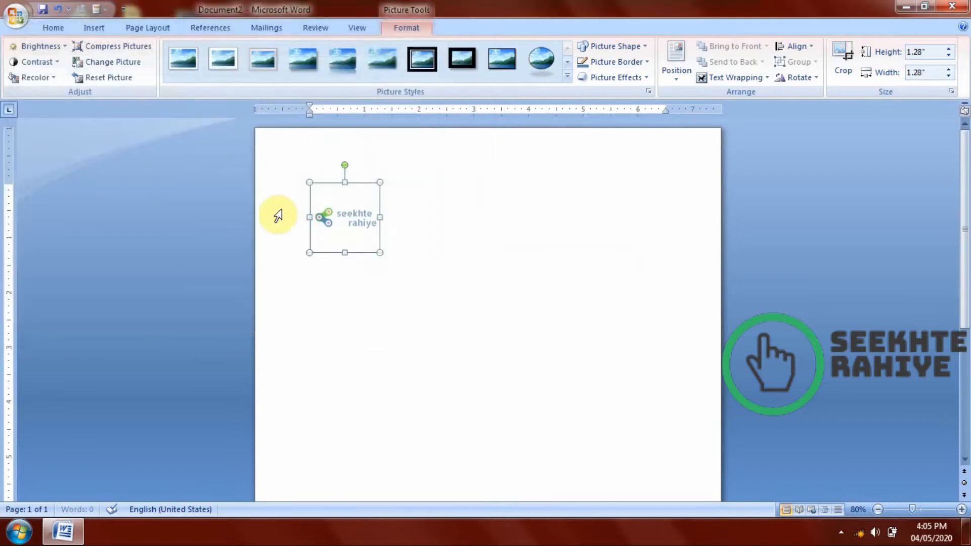
Undo the picture replacement and reset the original logo to discard all its formatting changes.
left_click(471, 278)
left_click(356, 235)
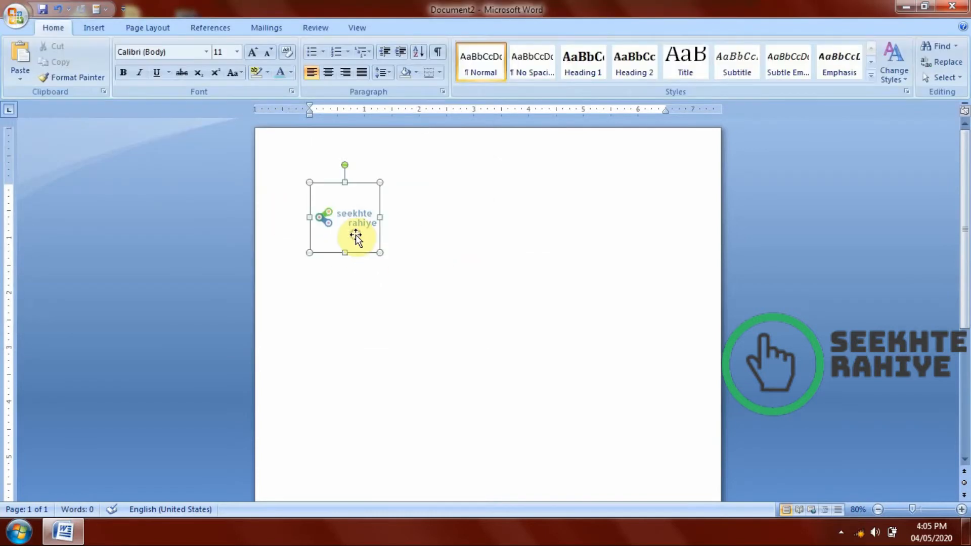
double_click(355, 234)
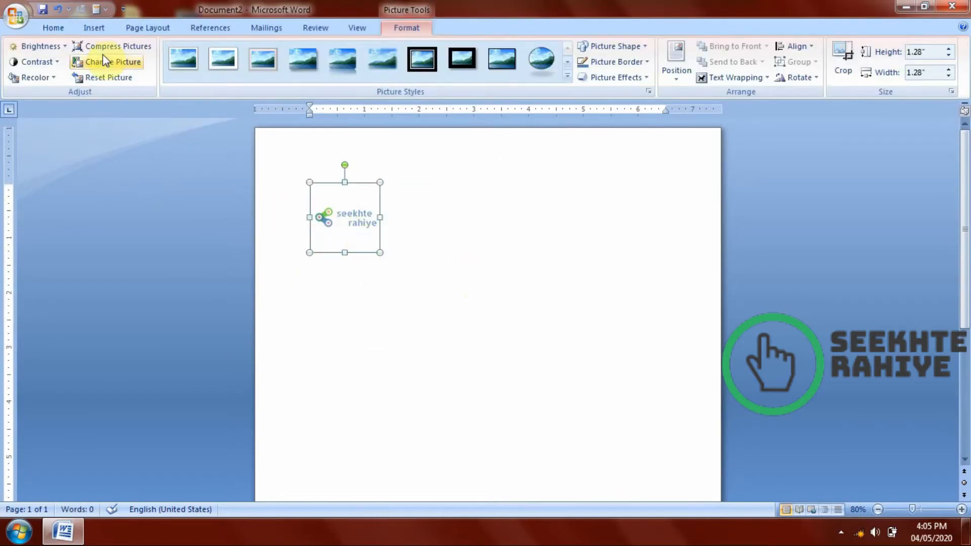
key("ctrl+z")
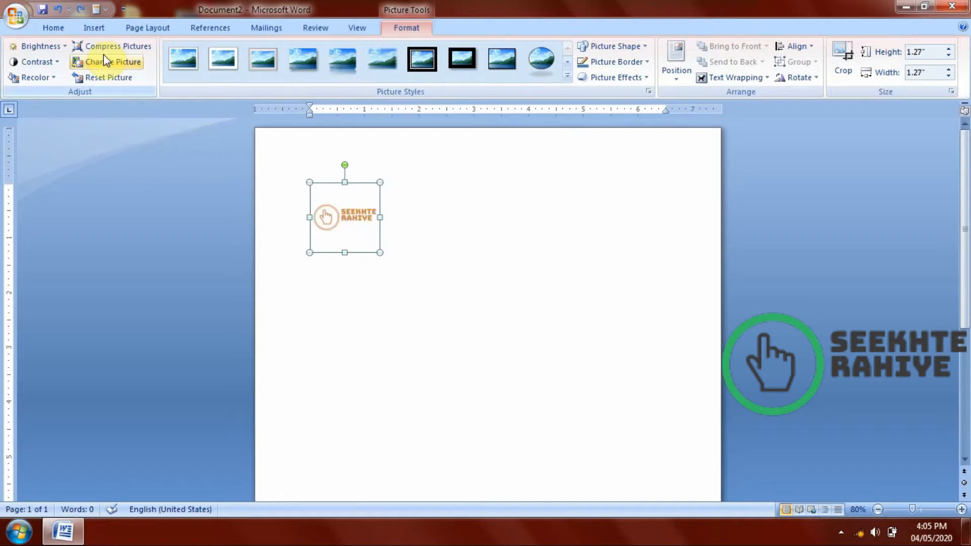
left_click(84, 90)
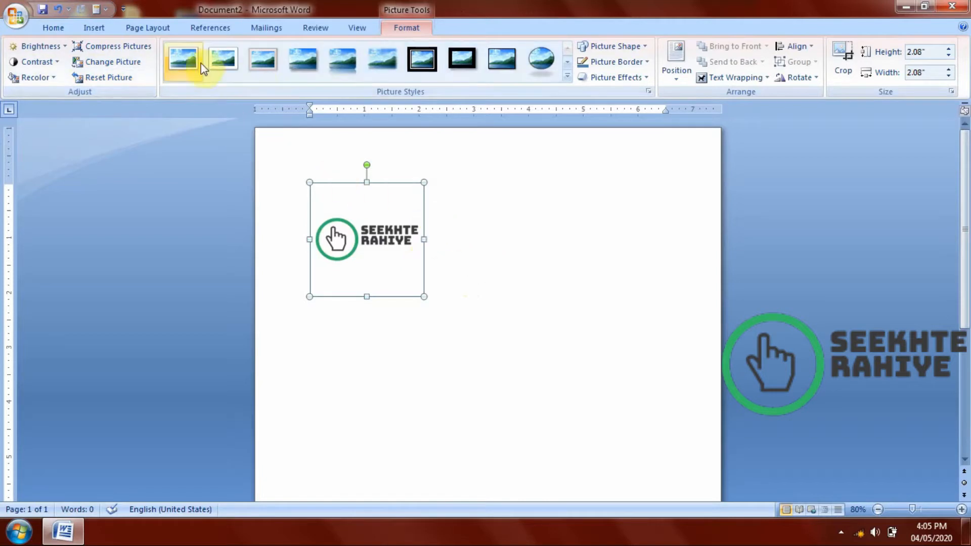
Apply the picture style with a thin plain black rectangular frame to the logo.
left_click(567, 76)
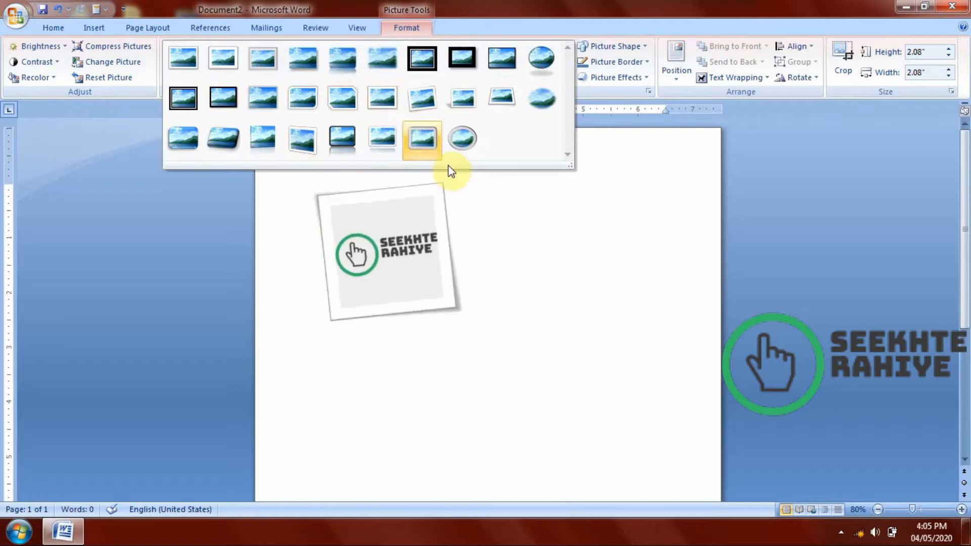
left_click(511, 259)
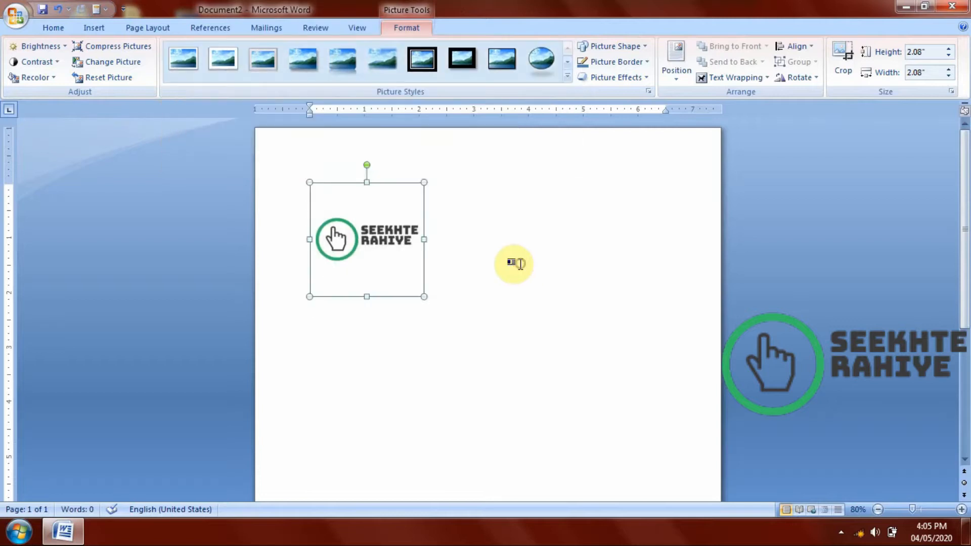
left_click(568, 77)
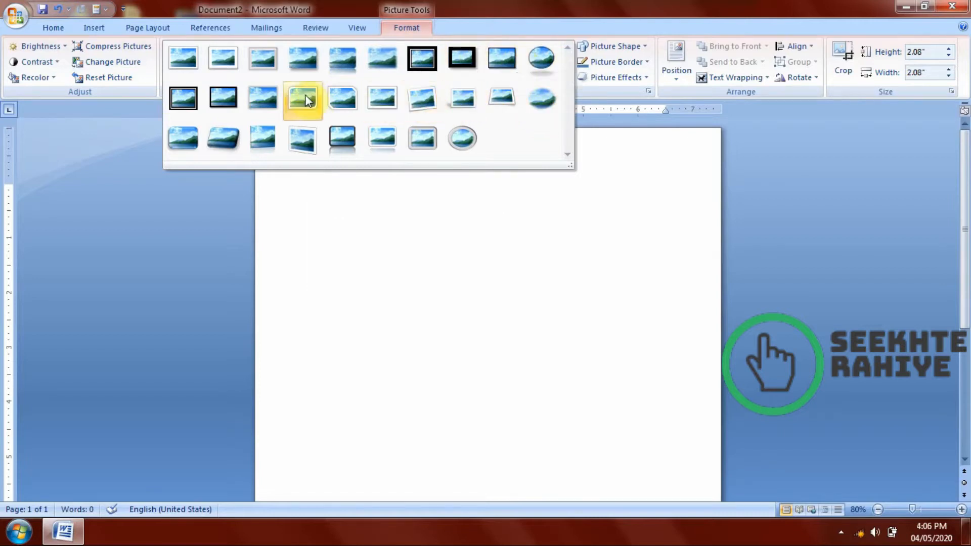
left_click(502, 70)
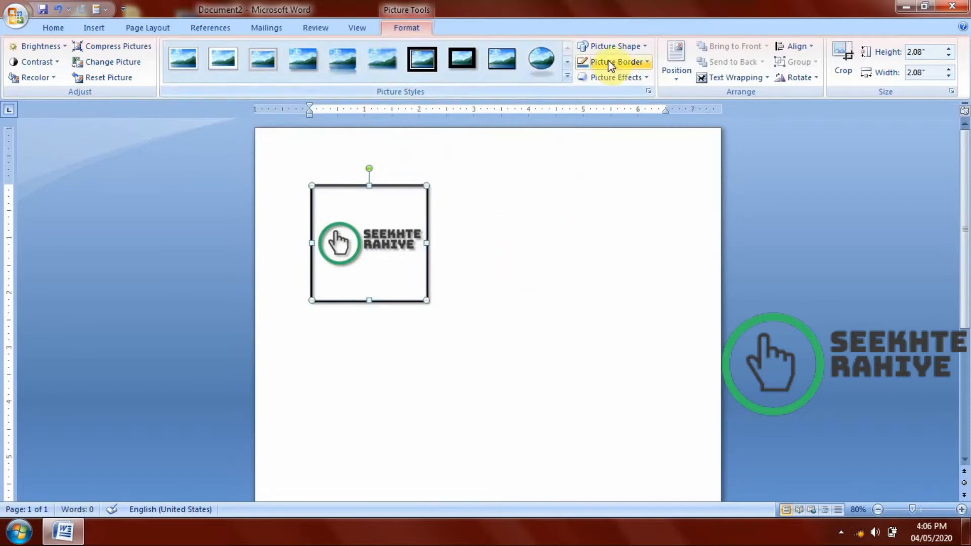
Try the right triangle shape and the up arrow shape on the framed logo picture.
left_click(611, 46)
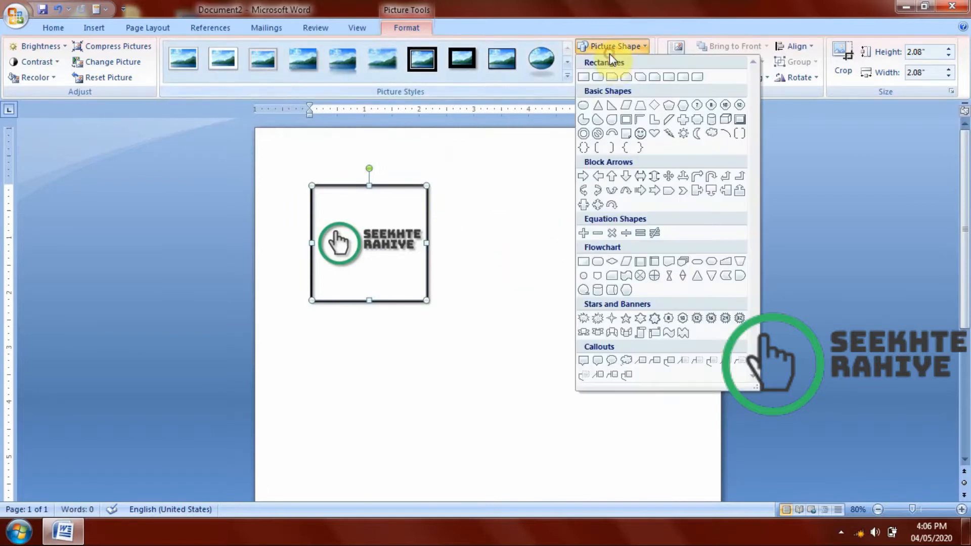
left_click(612, 104)
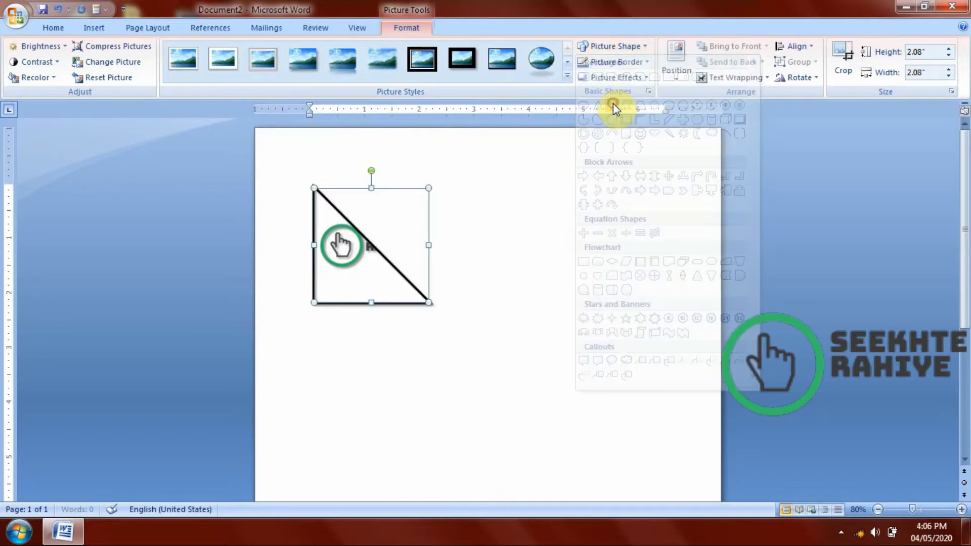
left_click(620, 47)
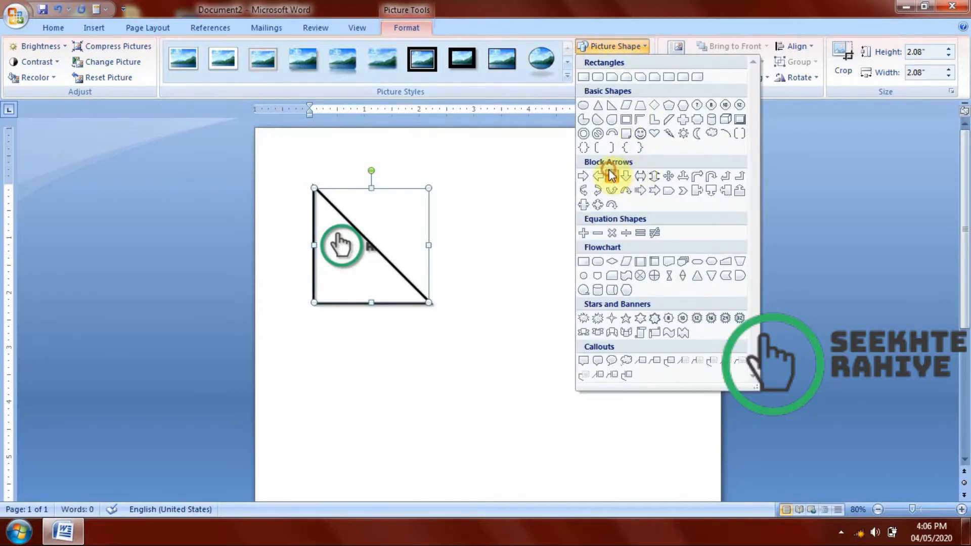
left_click(612, 176)
Try the cross shape and the four-way arrow shape on the logo picture.
left_click(621, 47)
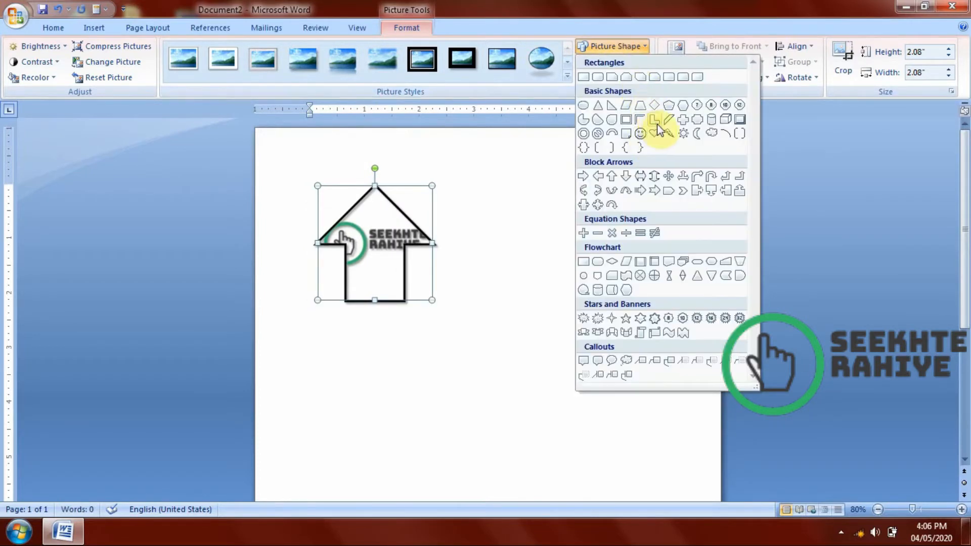
left_click(682, 120)
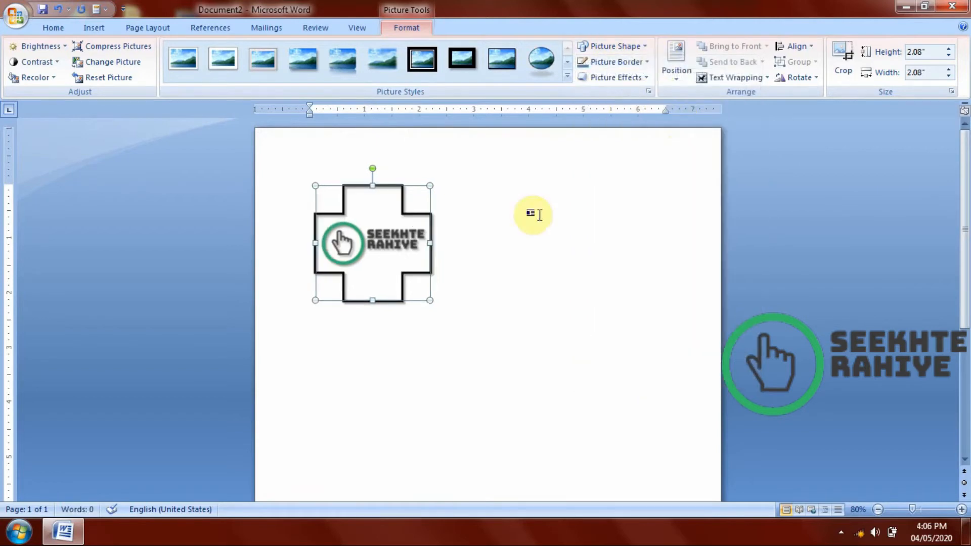
left_click(540, 215)
left_click(390, 257)
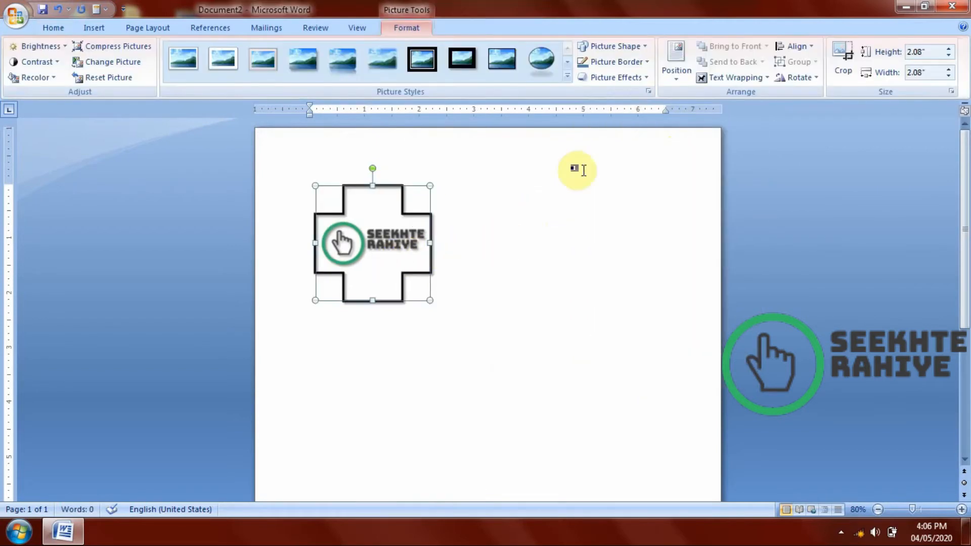
left_click(622, 48)
left_click(674, 181)
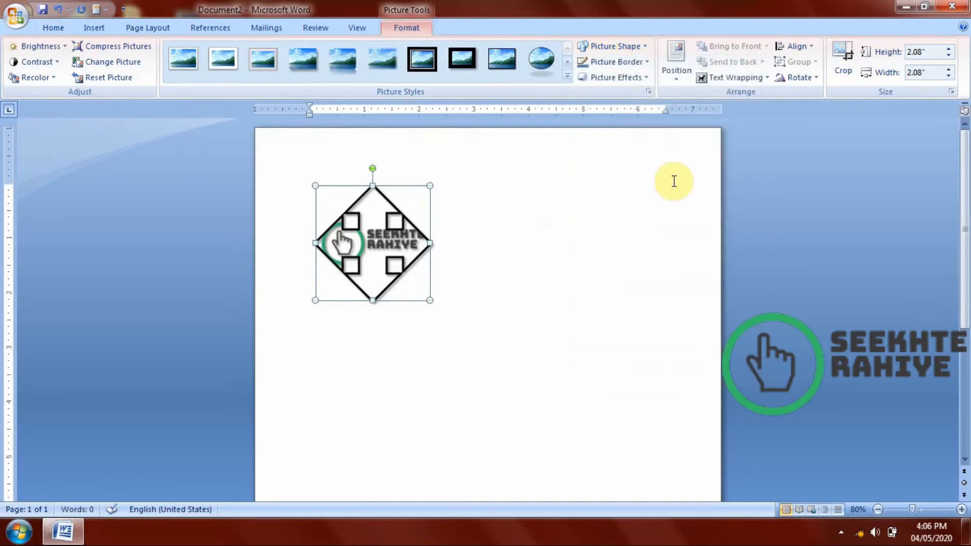
Change the logo picture's shape to the cylinder (can) from the basic shapes.
left_click(640, 47)
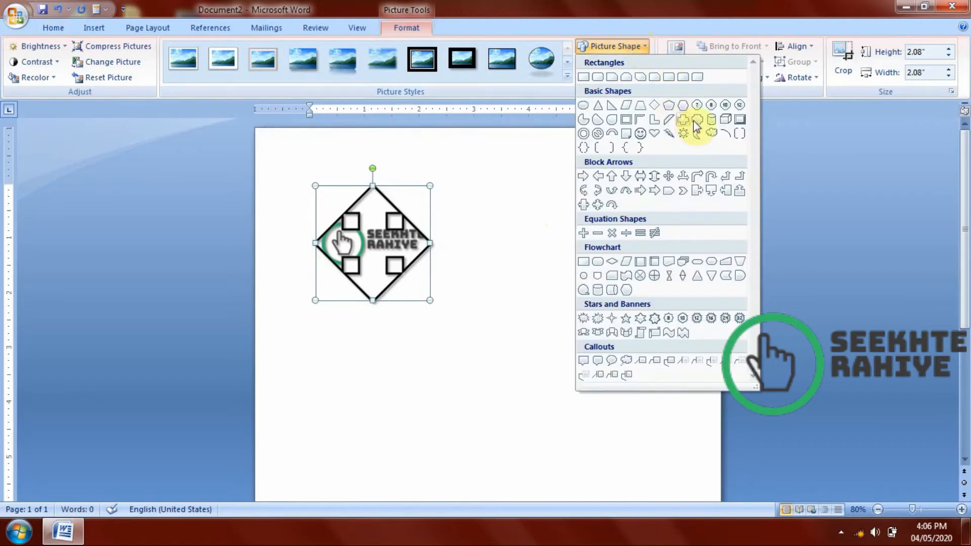
left_click(715, 120)
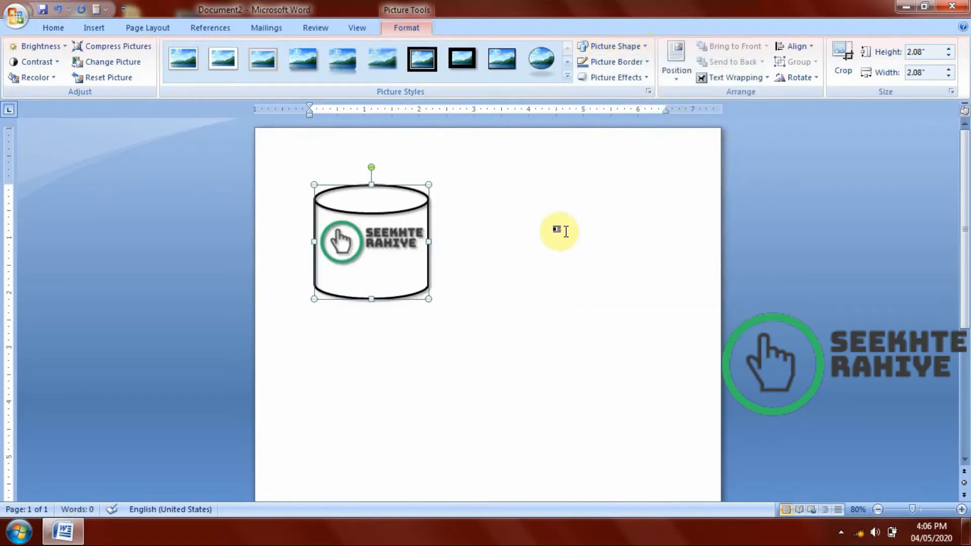
left_click(563, 254)
left_click(413, 244)
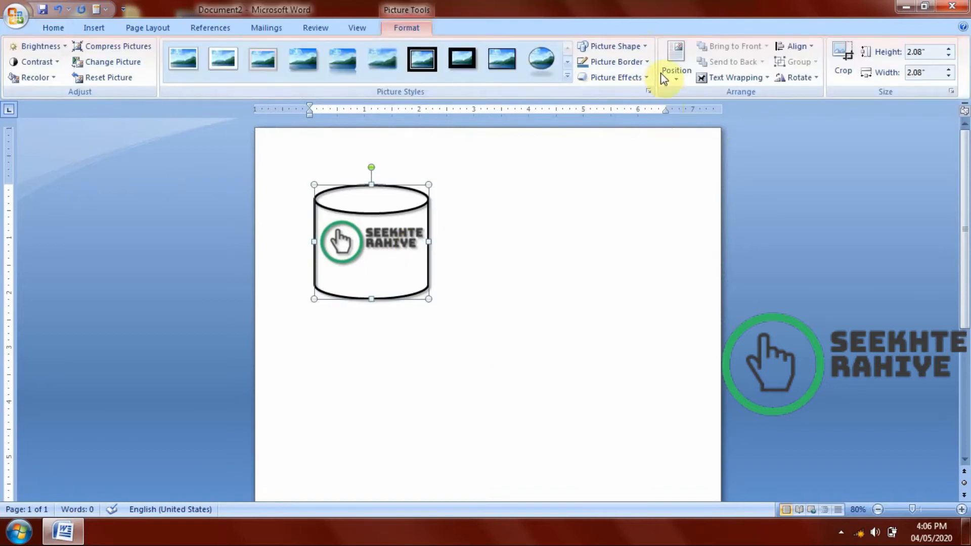
left_click(623, 51)
left_click(561, 135)
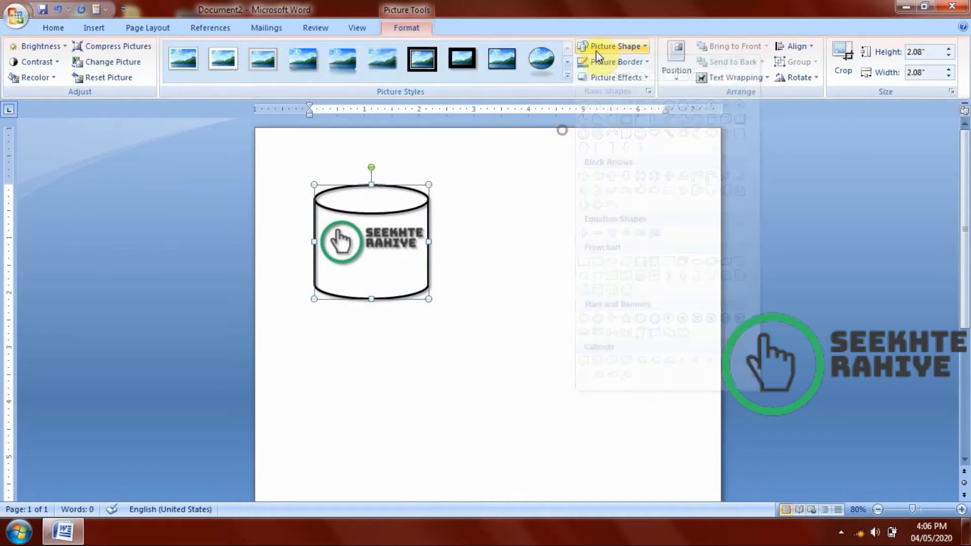
Set the cylinder-shaped picture's border color to standard red.
left_click(597, 58)
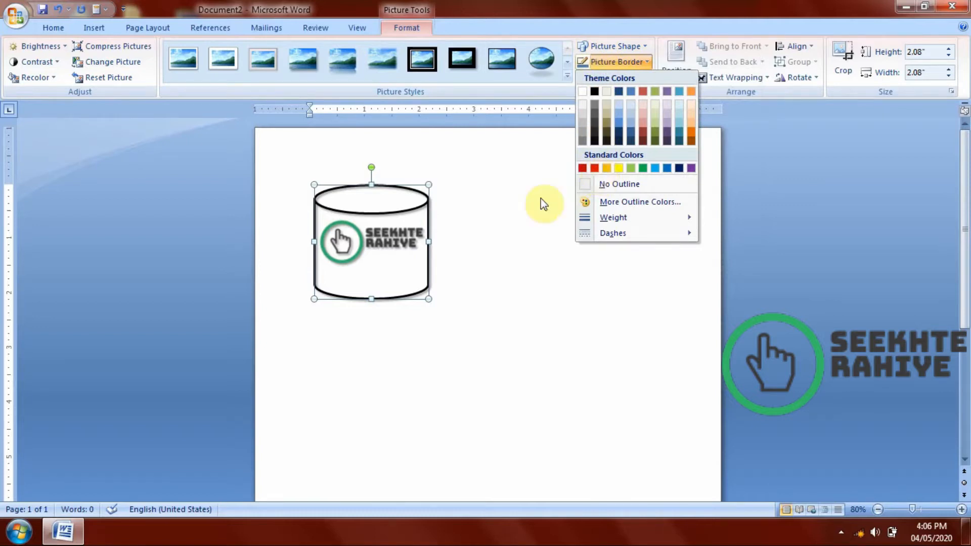
left_click(380, 206)
left_click(625, 60)
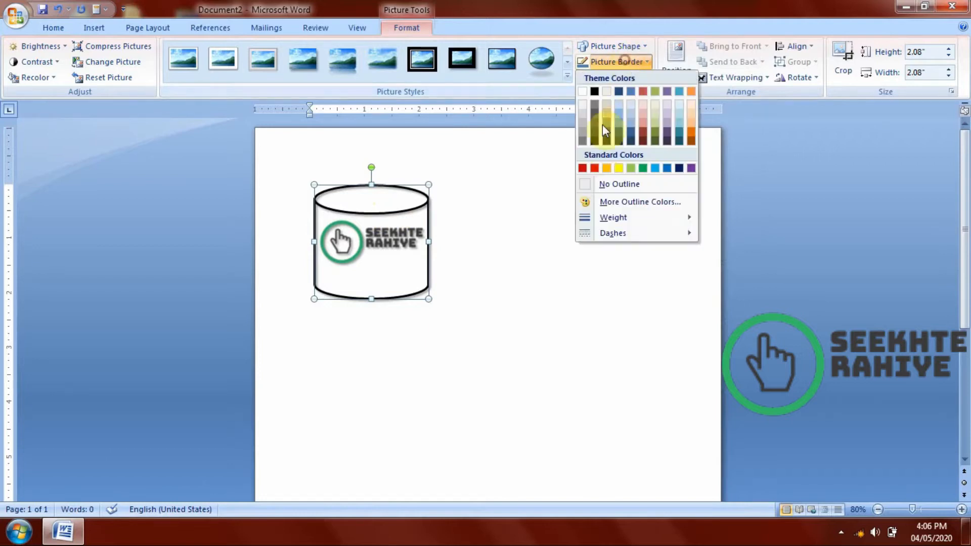
left_click(598, 169)
left_click(610, 82)
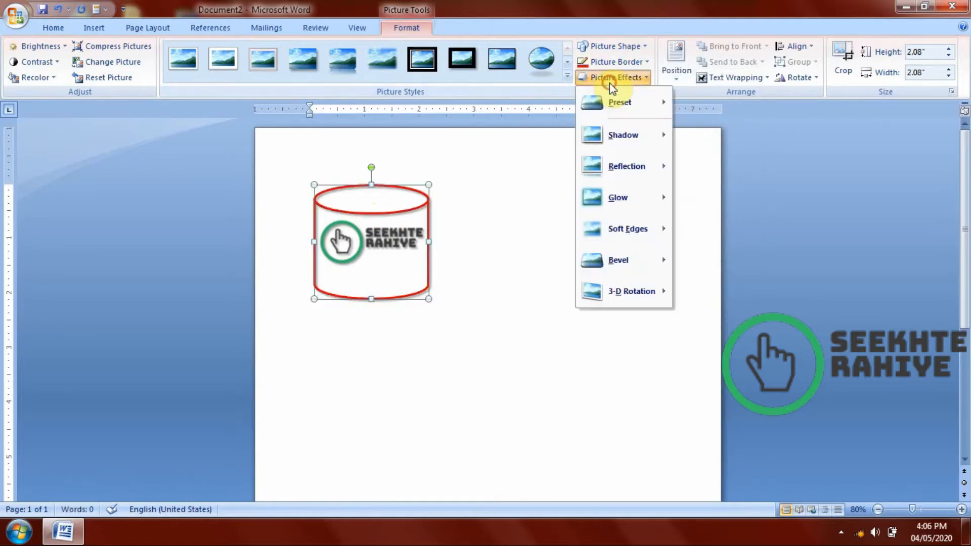
left_click(609, 64)
left_click(611, 45)
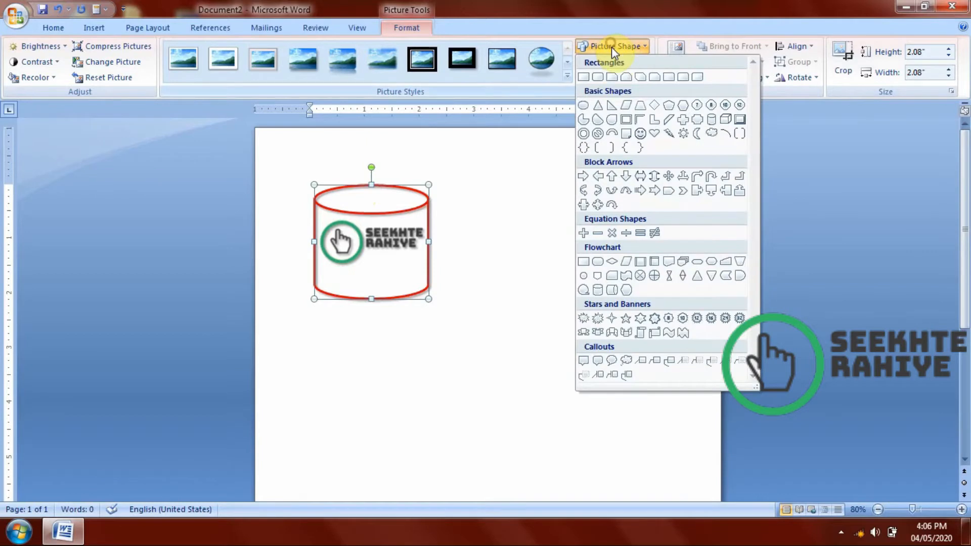
left_click(508, 234)
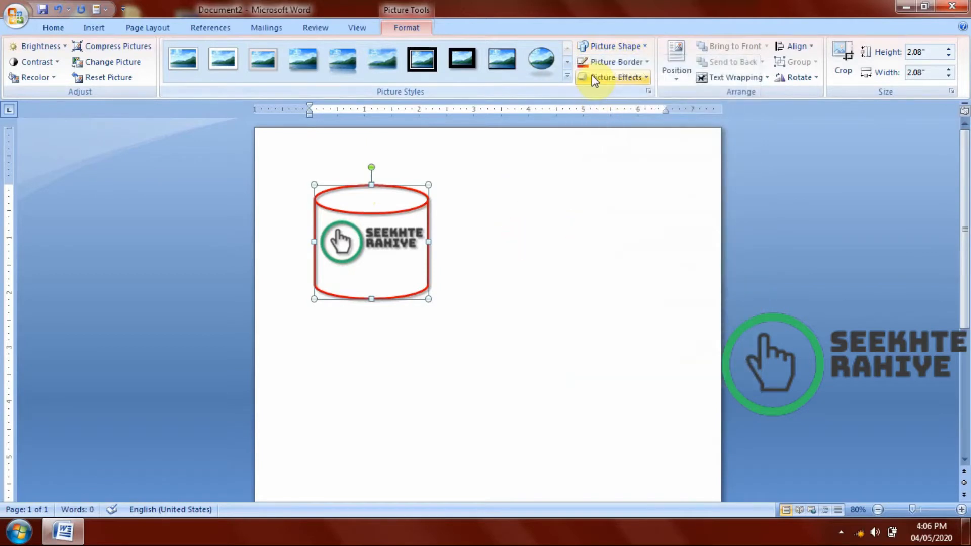
Remove the cylinder-shaped picture's border by setting it to No Outline.
left_click(609, 61)
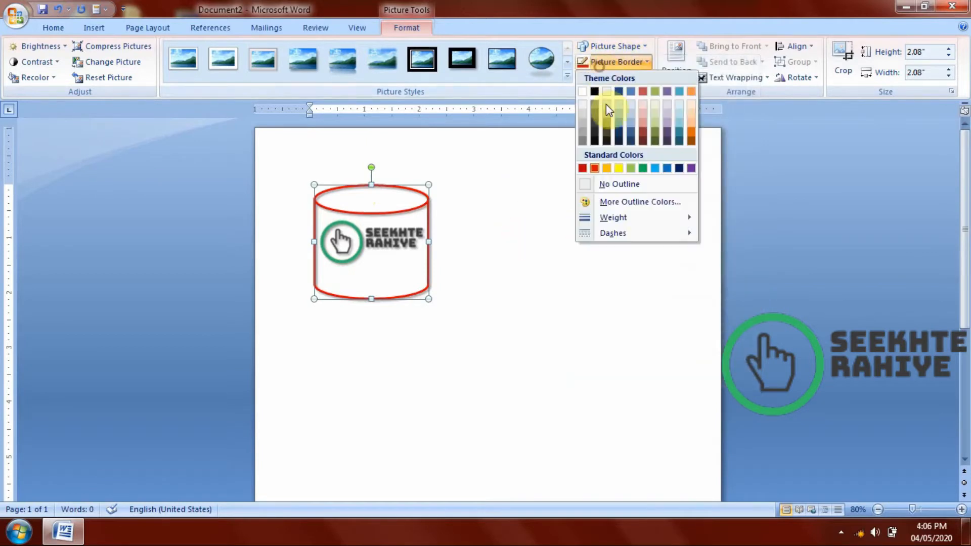
left_click(627, 179)
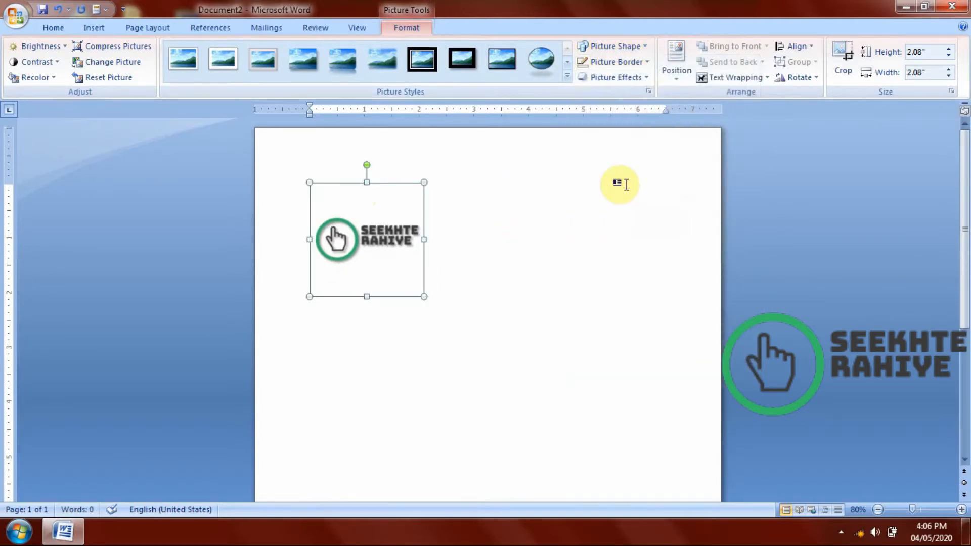
Preview the border line weights, and try a light yellow custom outline color on the cylinder-shaped logo picture.
left_click(604, 66)
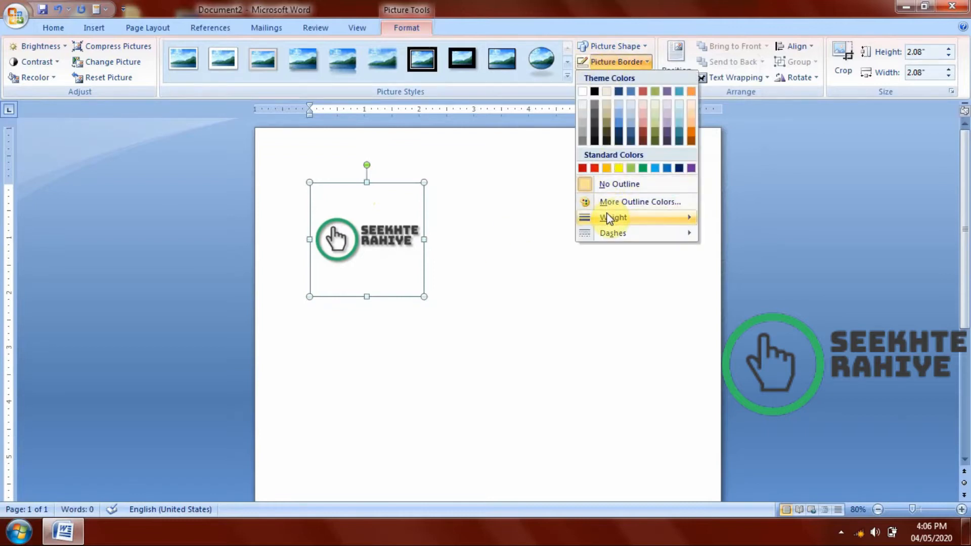
mouse_move(609, 218)
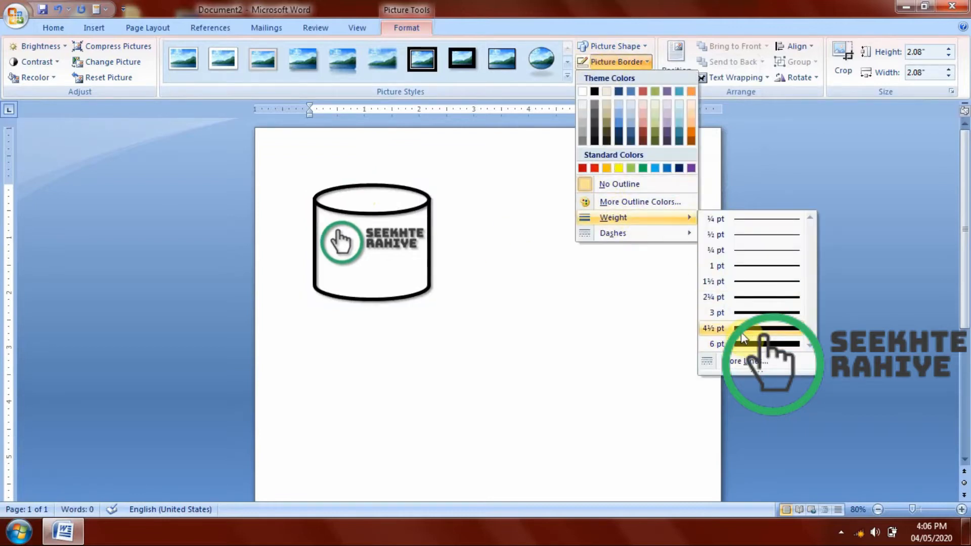
left_click(667, 202)
left_click(434, 217)
left_click(435, 173)
left_click(470, 182)
left_click(464, 216)
left_click(430, 249)
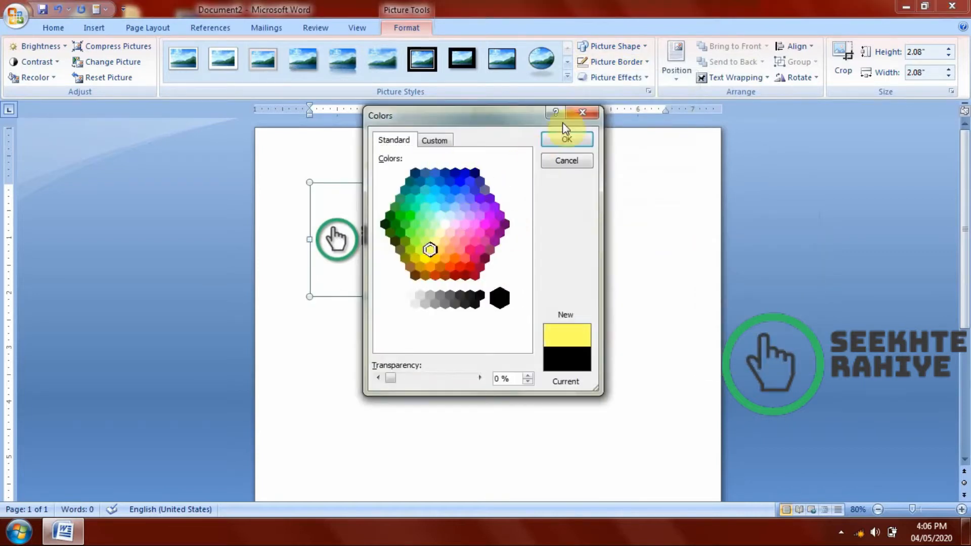
left_click(566, 137)
Give the cylinder-shaped logo picture a square-dot dashed border.
left_click(606, 62)
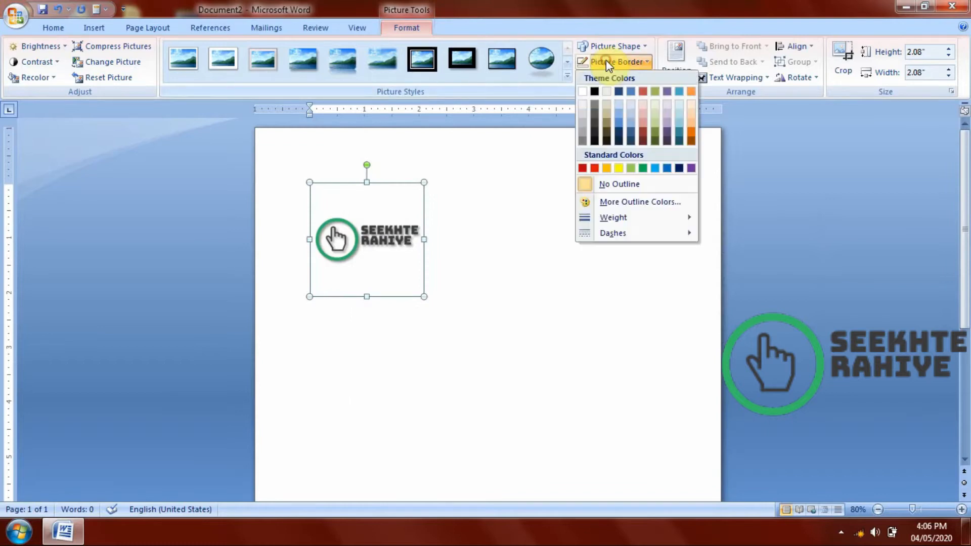
mouse_move(622, 234)
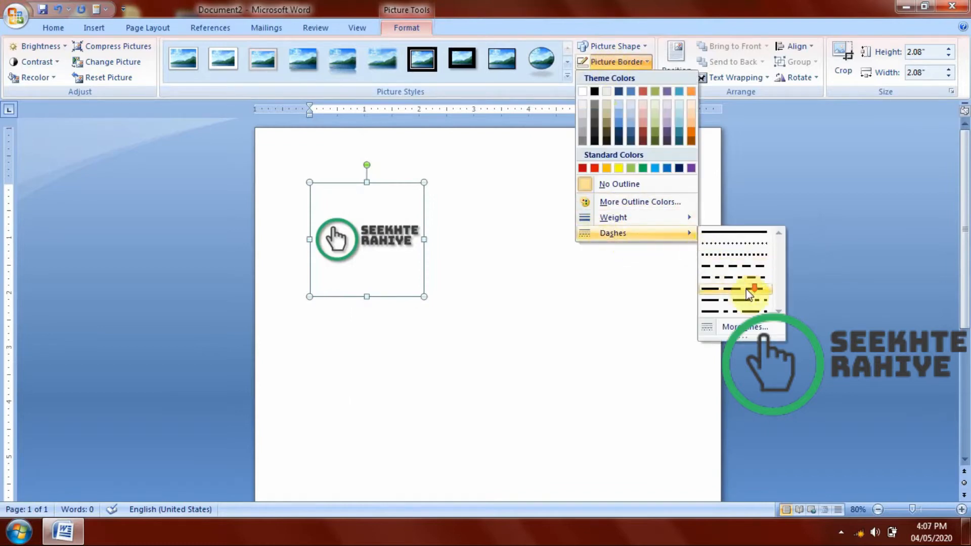
left_click(727, 254)
Try standard red on the picture's dotted border and settle on standard purple.
left_click(616, 79)
left_click(608, 64)
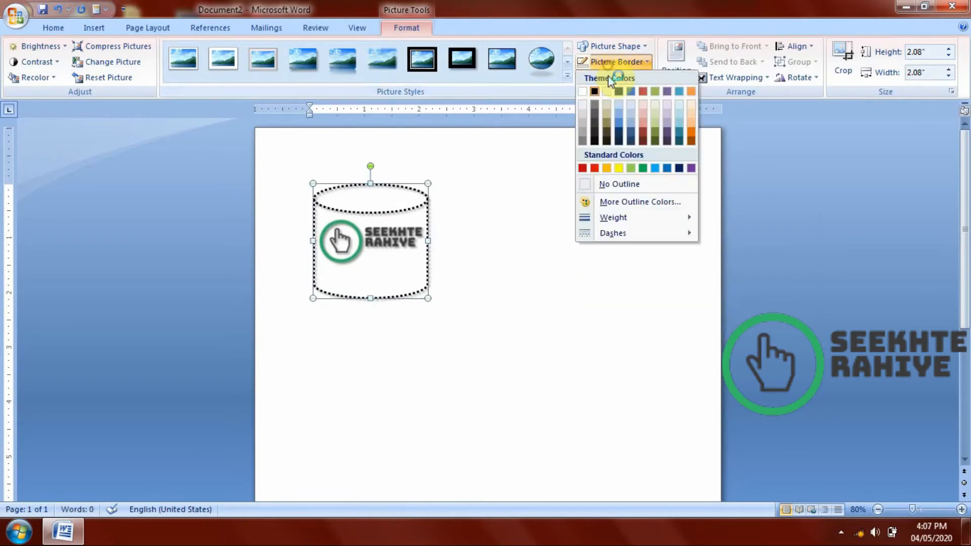
left_click(594, 168)
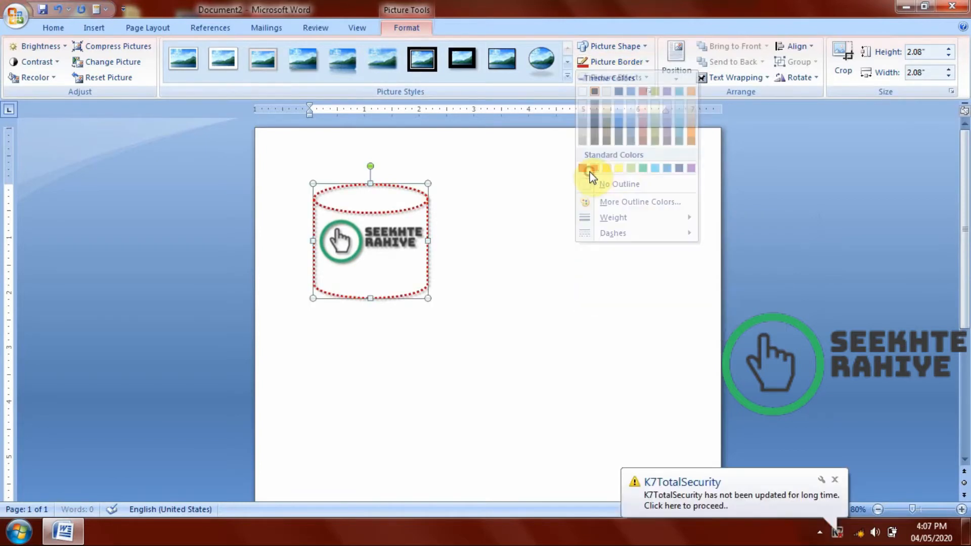
left_click(590, 62)
left_click(691, 168)
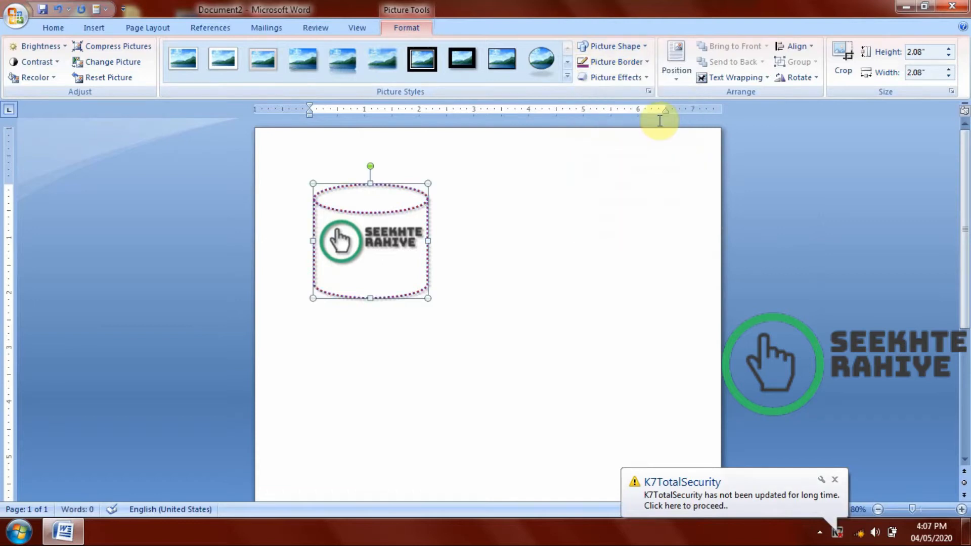
Apply the upper-left diagonal perspective shadow to the picture and switch it to the perspective shadow below the picture.
left_click(622, 77)
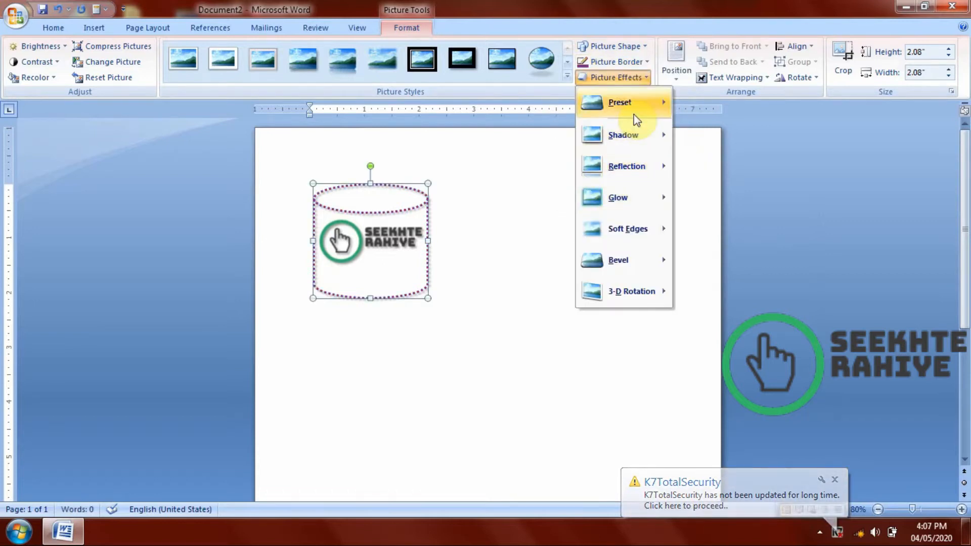
mouse_move(633, 114)
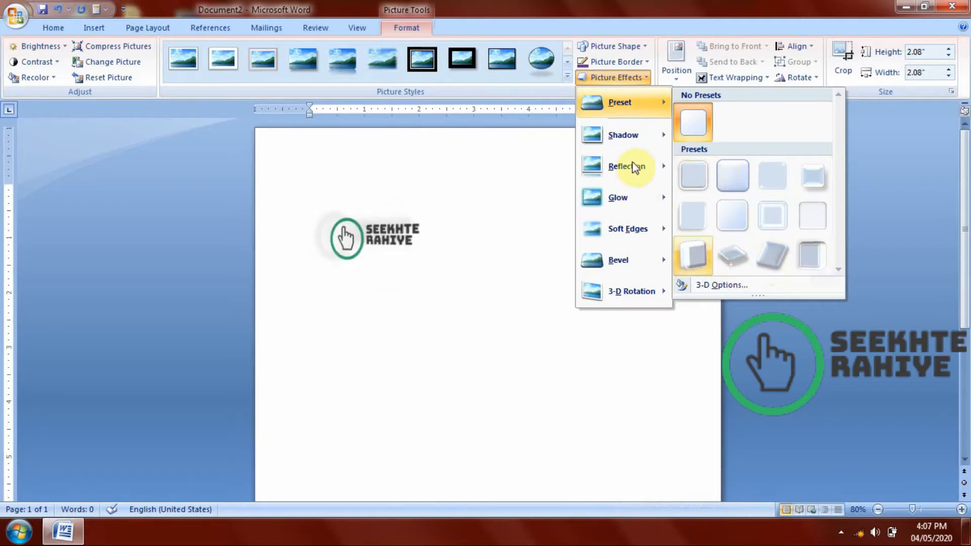
mouse_move(620, 132)
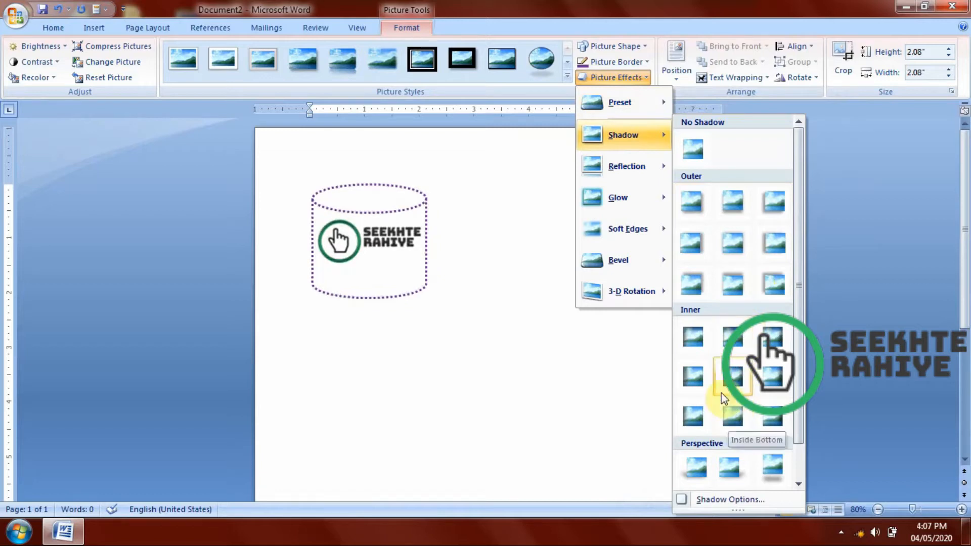
scroll(721, 393, "down", 1)
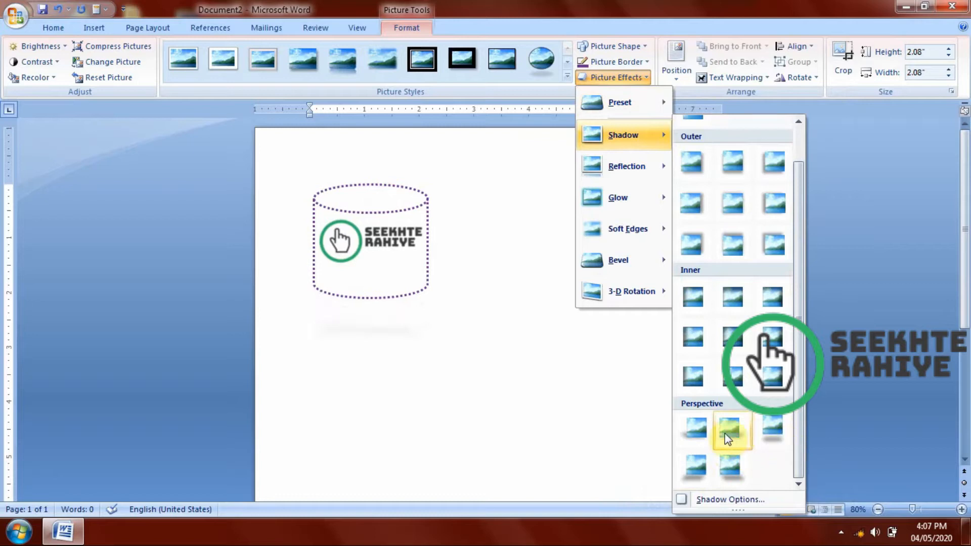
left_click(697, 429)
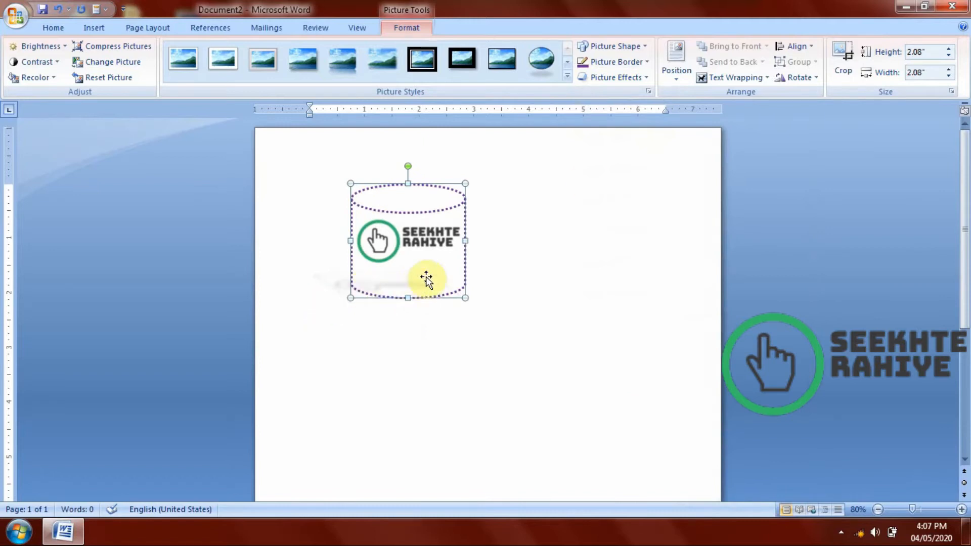
left_click(641, 79)
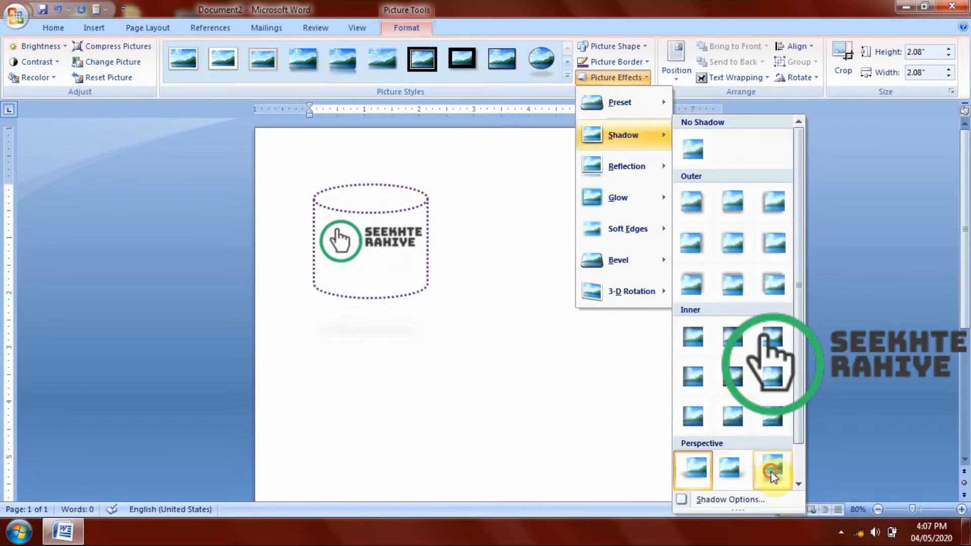
left_click(771, 467)
left_click(622, 77)
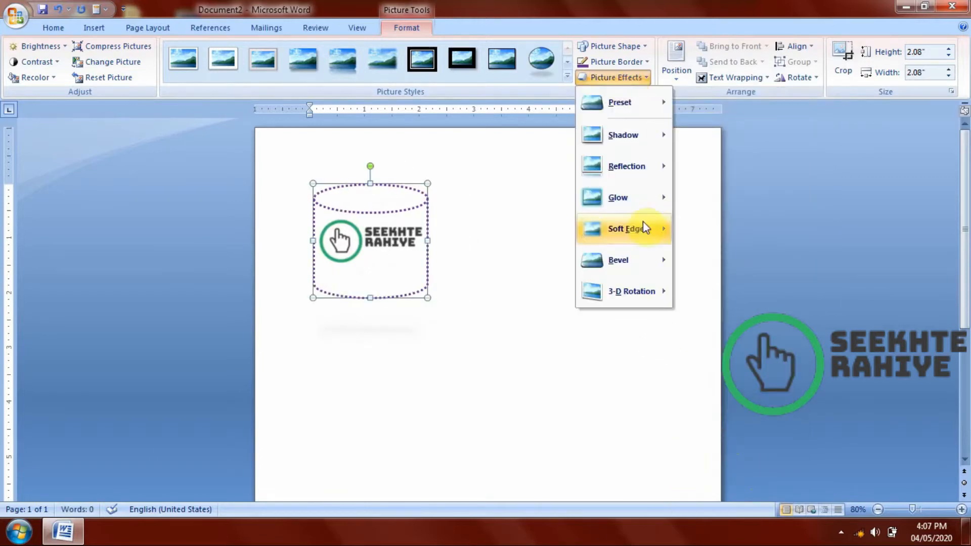
mouse_move(627, 132)
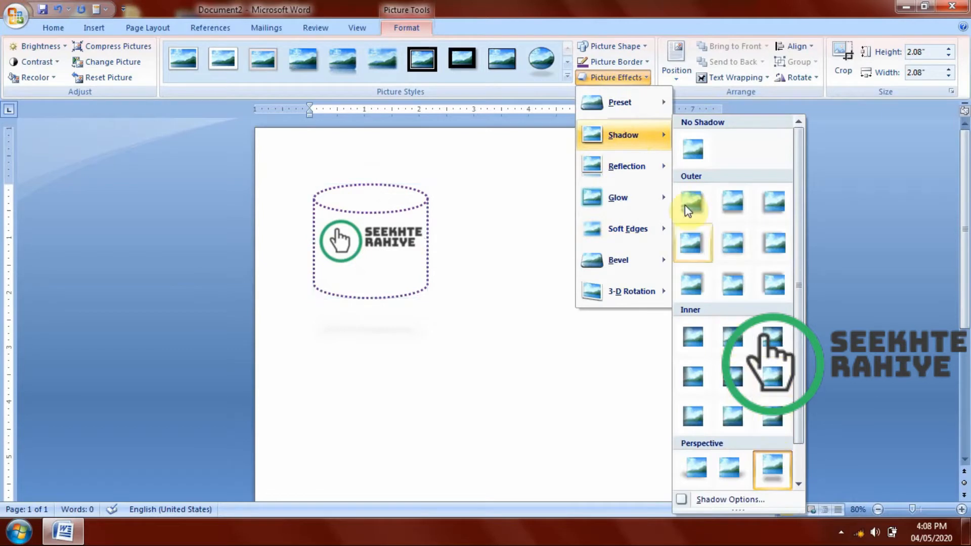
mouse_move(642, 166)
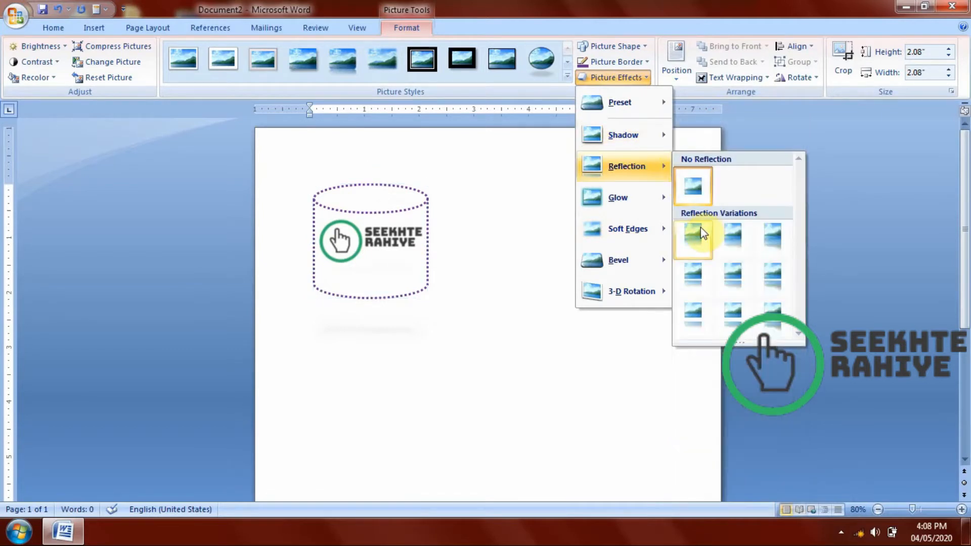
left_click(473, 320)
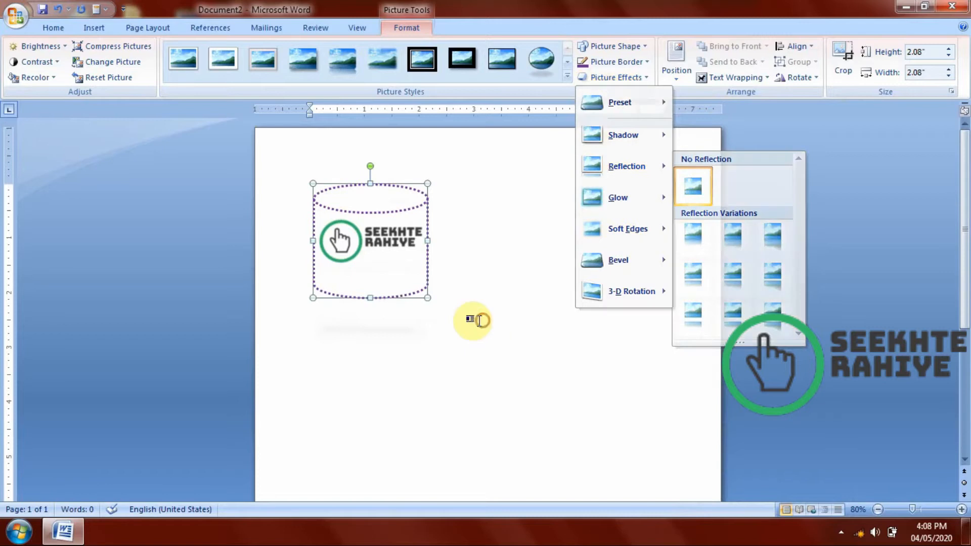
Change the picture to the logo file ending in "_200x200 - Copy", and delete the resulting picture from the page.
left_click(114, 62)
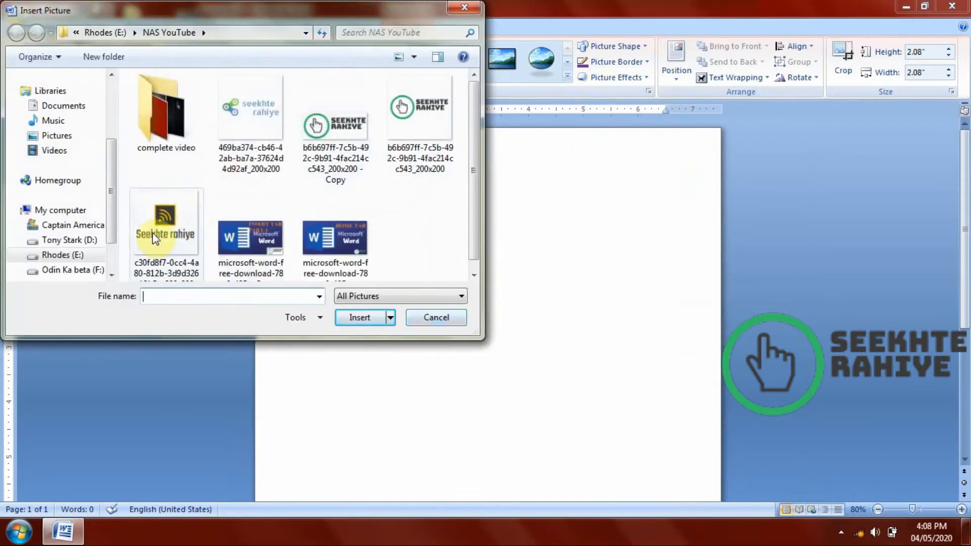
double_click(343, 153)
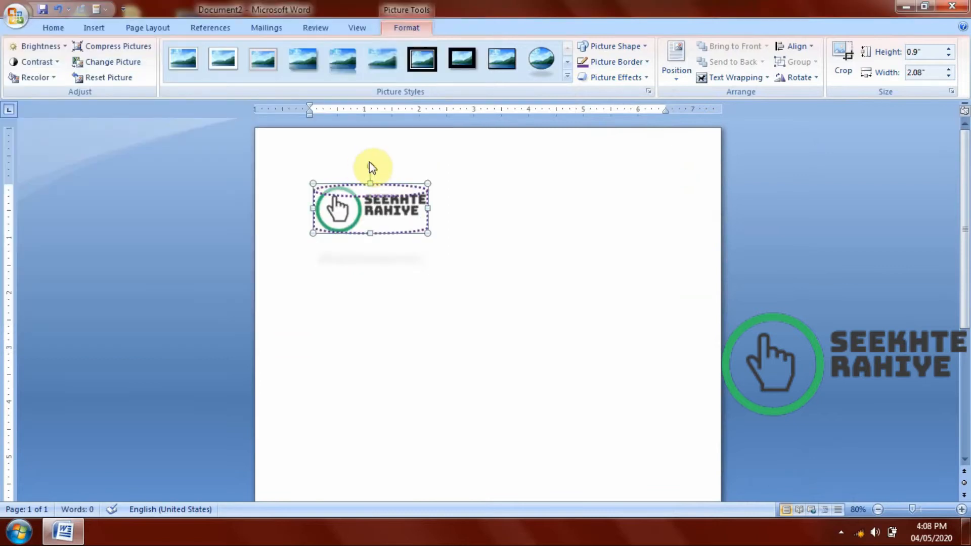
left_click(458, 247)
left_click(393, 211)
key("Delete")
Insert the hydrangea photo from the Sample Pictures folder and shrink it to about 1.56" high by 2.08" wide.
left_click(94, 27)
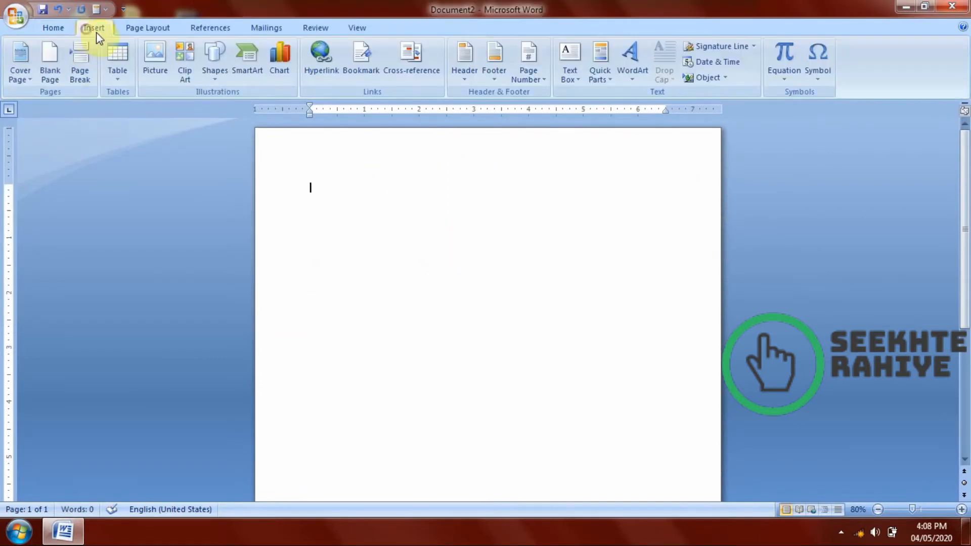
left_click(170, 80)
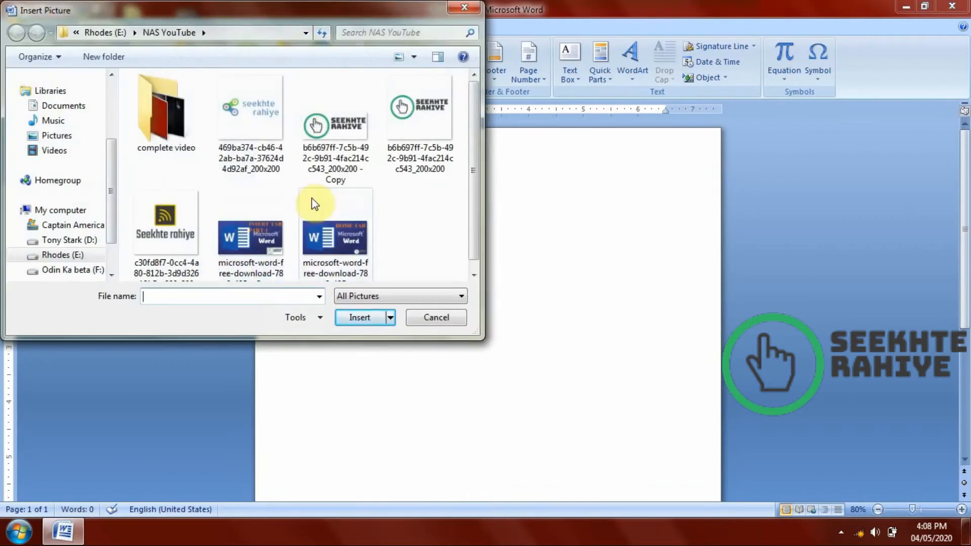
left_click(48, 135)
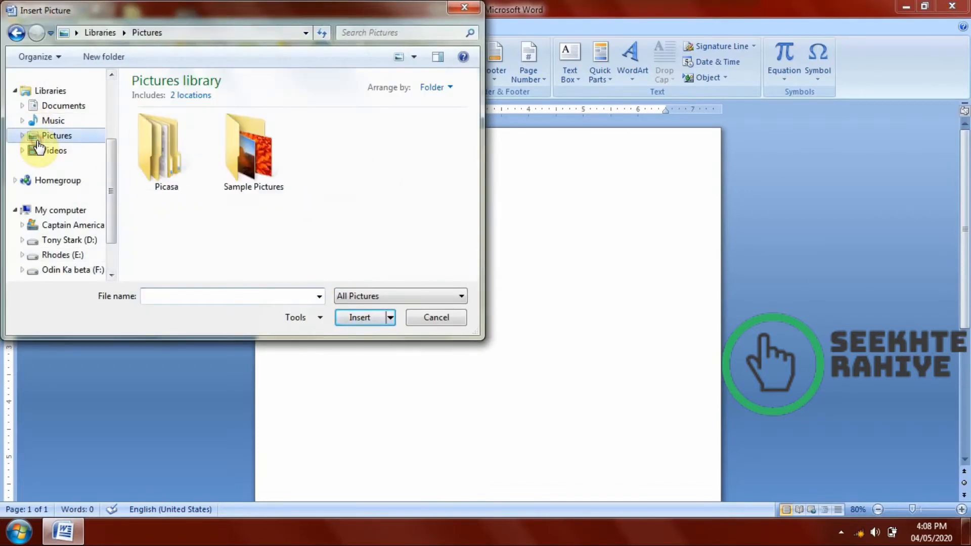
double_click(240, 152)
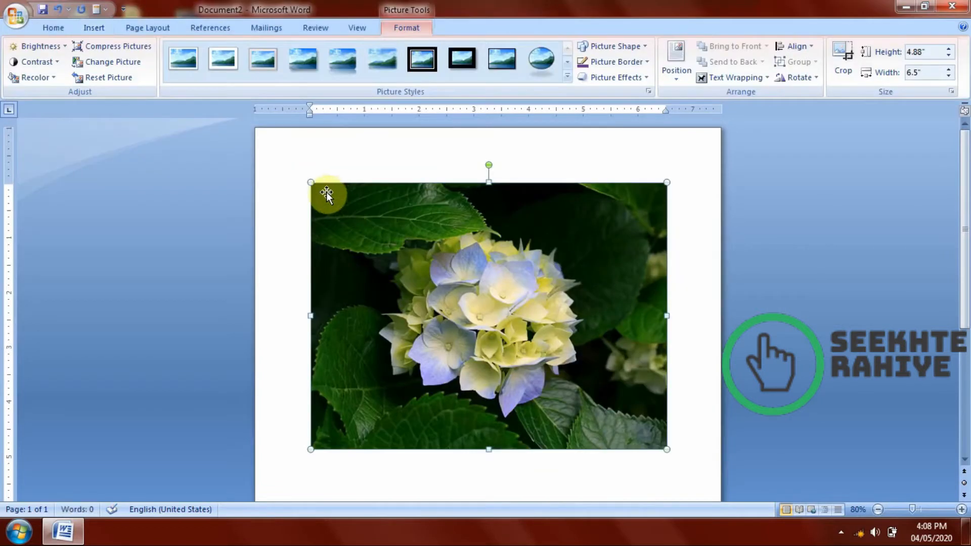
left_click_drag(311, 183, 551, 364)
Preview reflection, glow and soft-edge effects on the flower photo and apply the Relaxed Inset bevel.
left_click(625, 75)
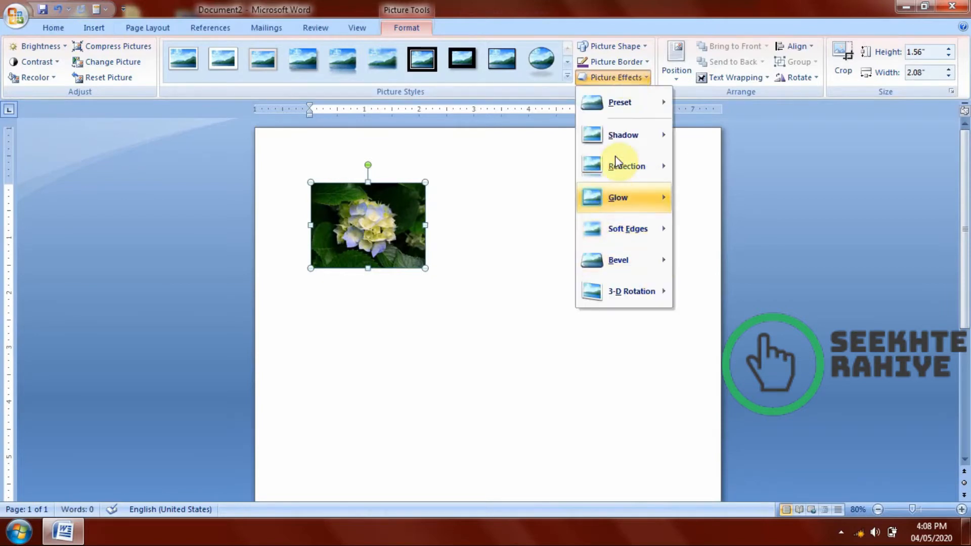
mouse_move(616, 162)
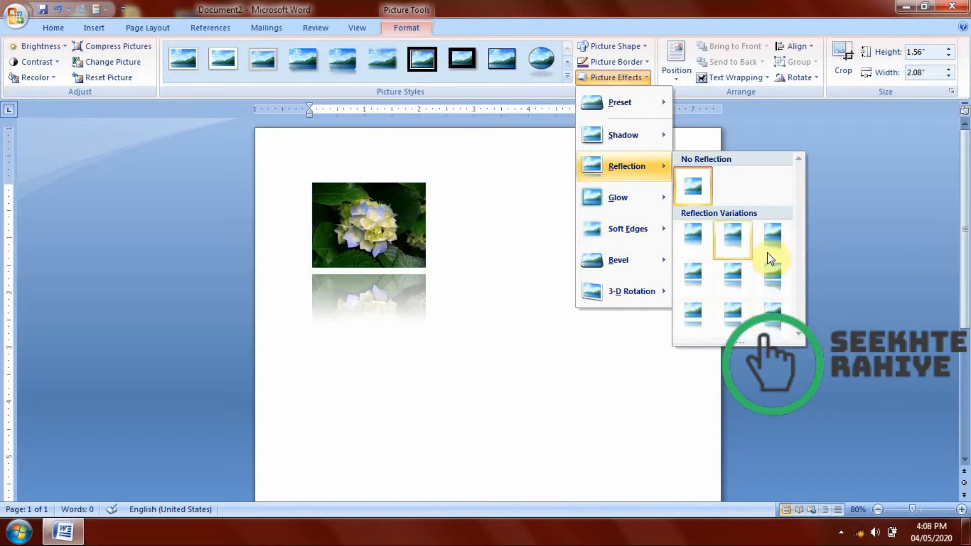
mouse_move(632, 207)
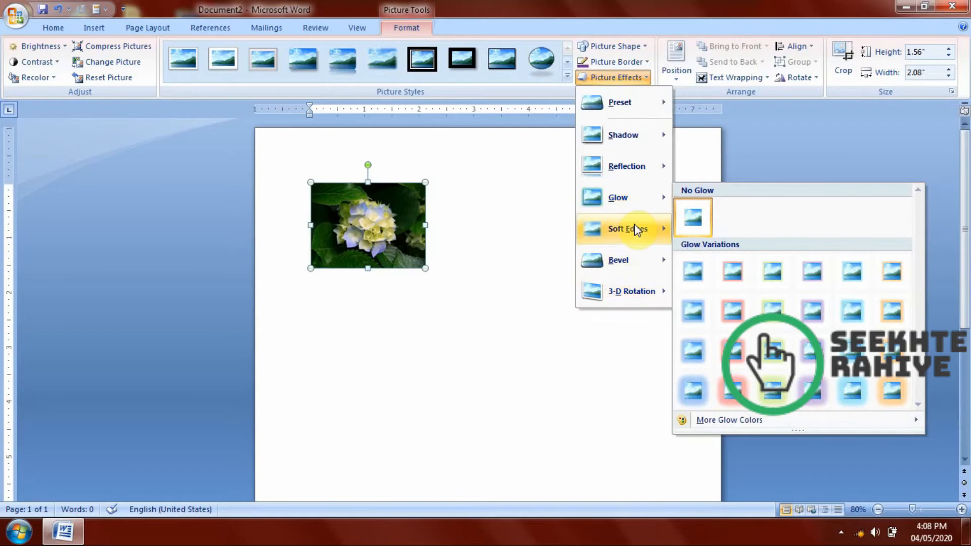
mouse_move(635, 230)
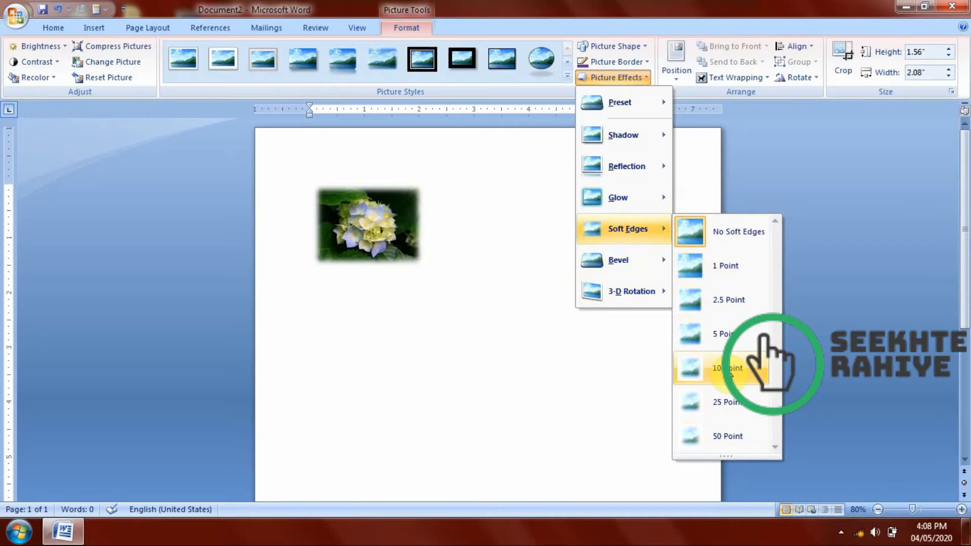
mouse_move(636, 264)
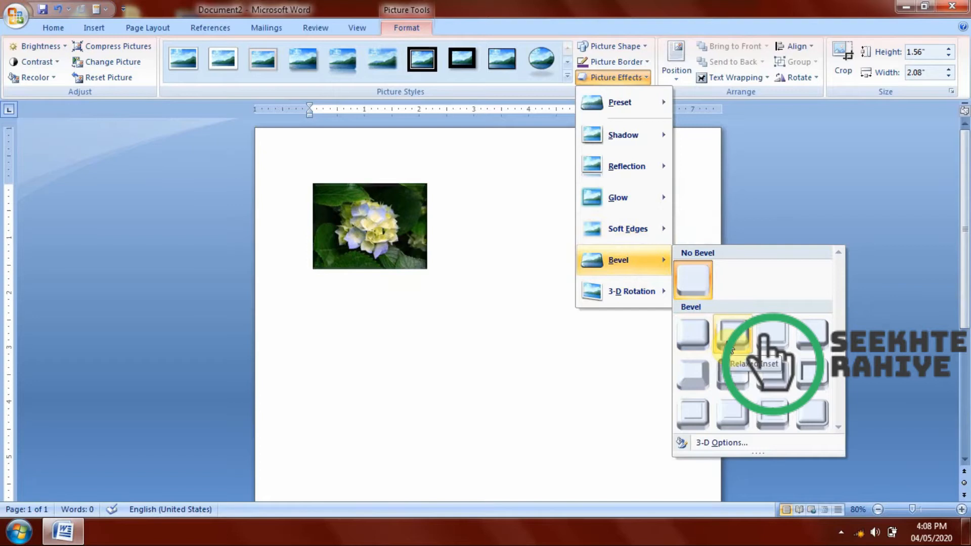
left_click(733, 343)
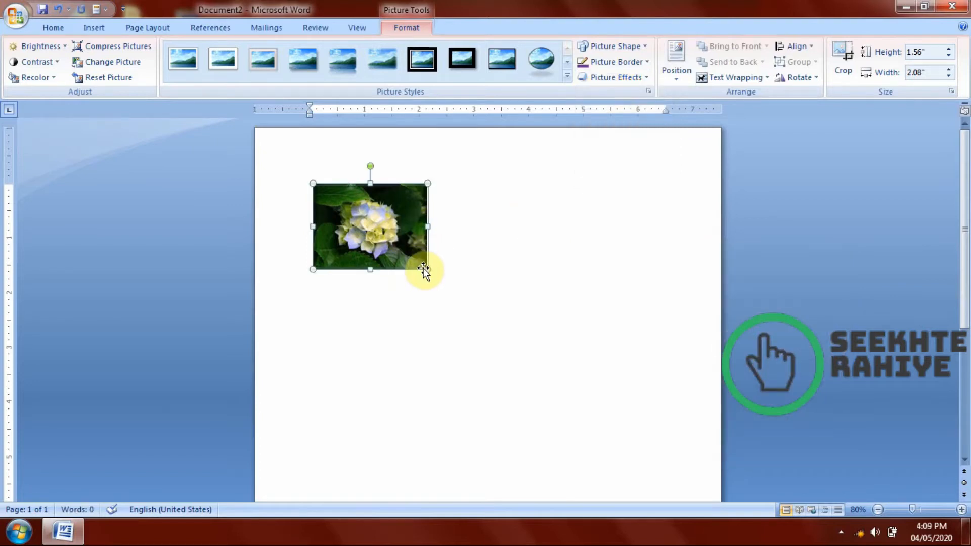
Enlarge the flower photo to about 4.95" high by 6.6" wide and preview other bevel effects on it.
left_click_drag(427, 269, 593, 454)
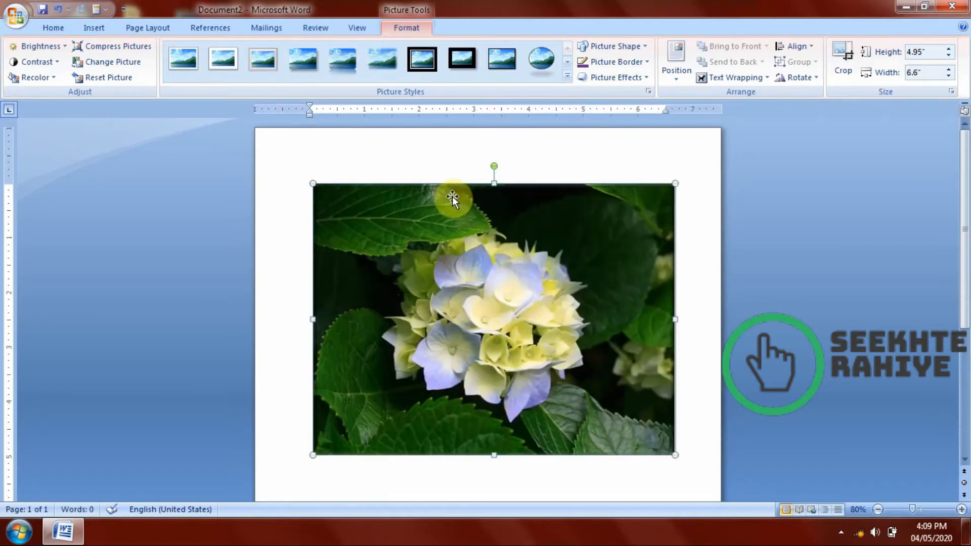
left_click(613, 77)
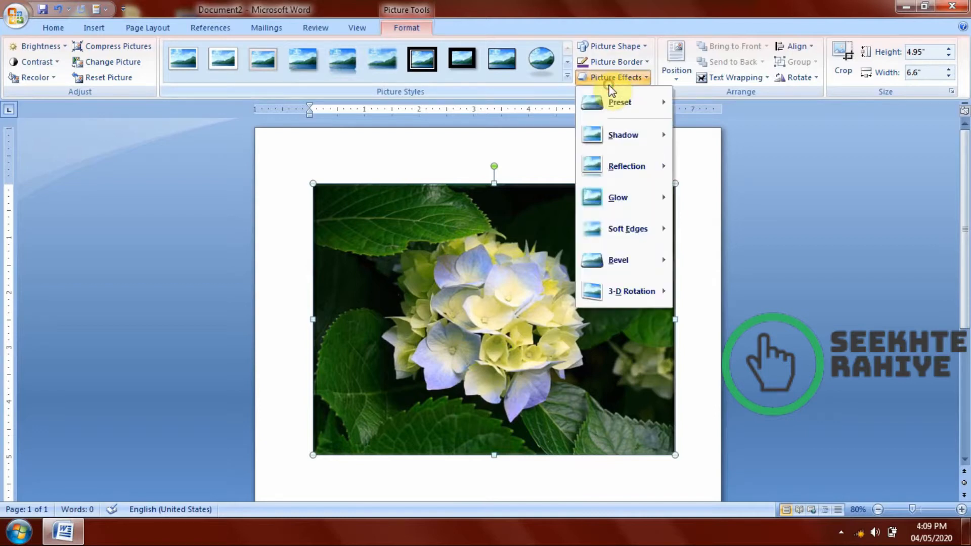
mouse_move(618, 258)
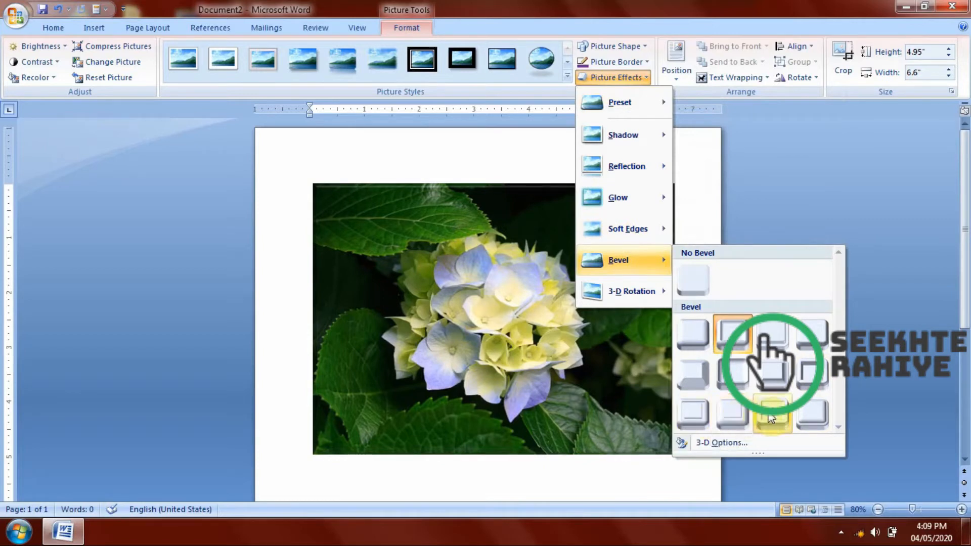
Delete the flower photo from the page.
left_click(447, 333)
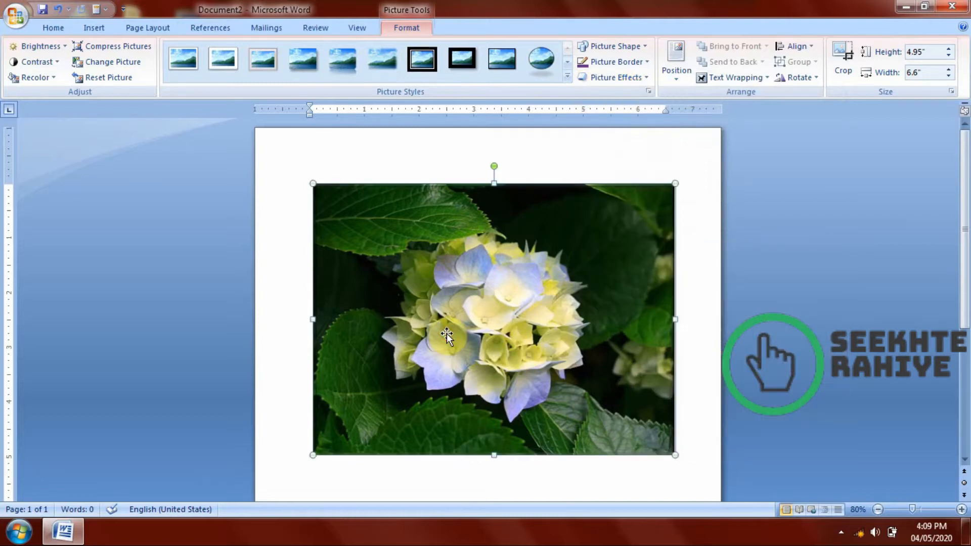
key("Delete")
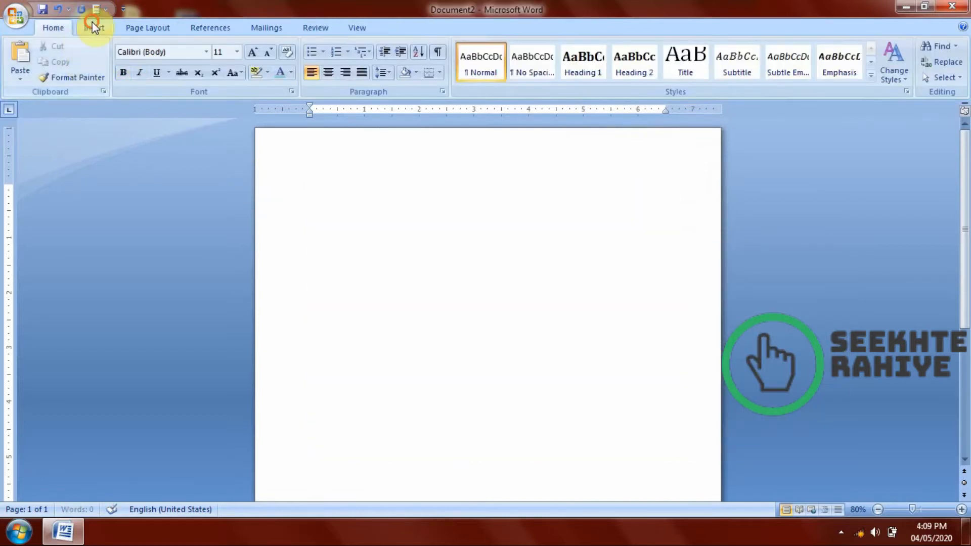
Insert the Desert photo from the Sample Pictures folder into the blank page.
left_click(92, 23)
left_click(148, 65)
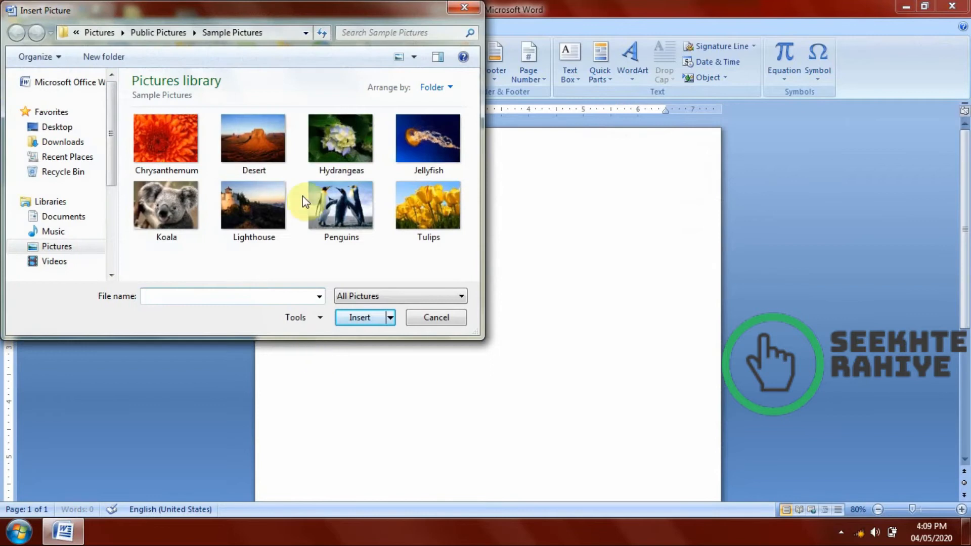
double_click(253, 139)
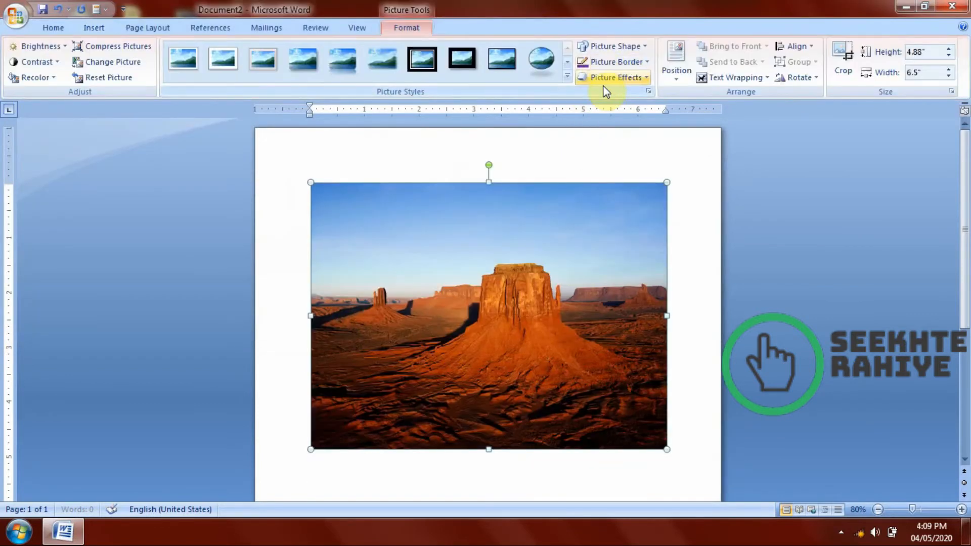
Preview bevel and 3-D rotation effects on the desert photo without applying any.
left_click(607, 81)
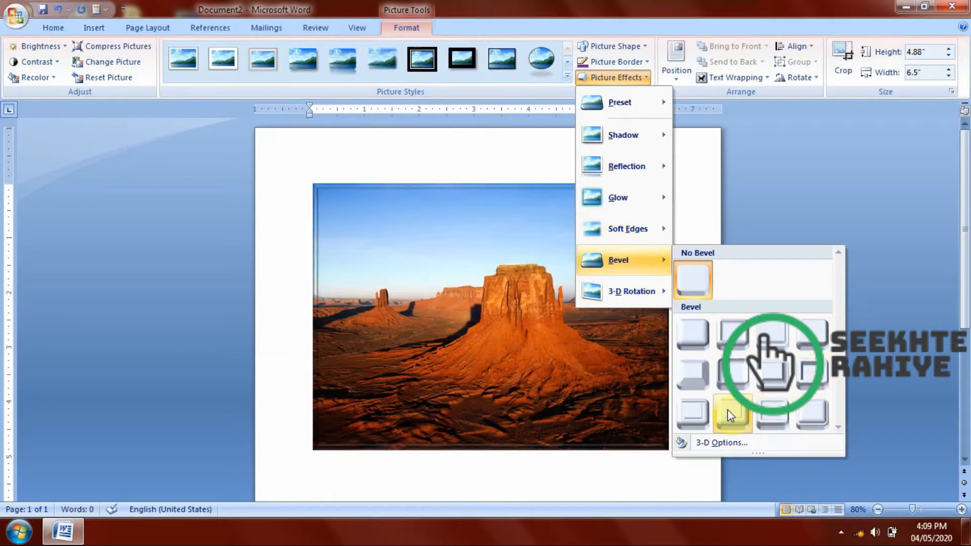
mouse_move(625, 291)
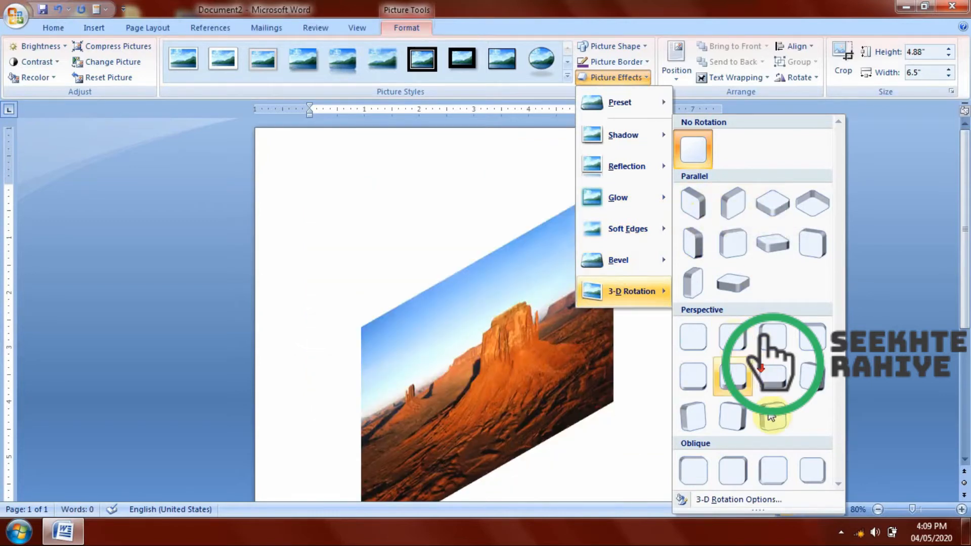
left_click(467, 438)
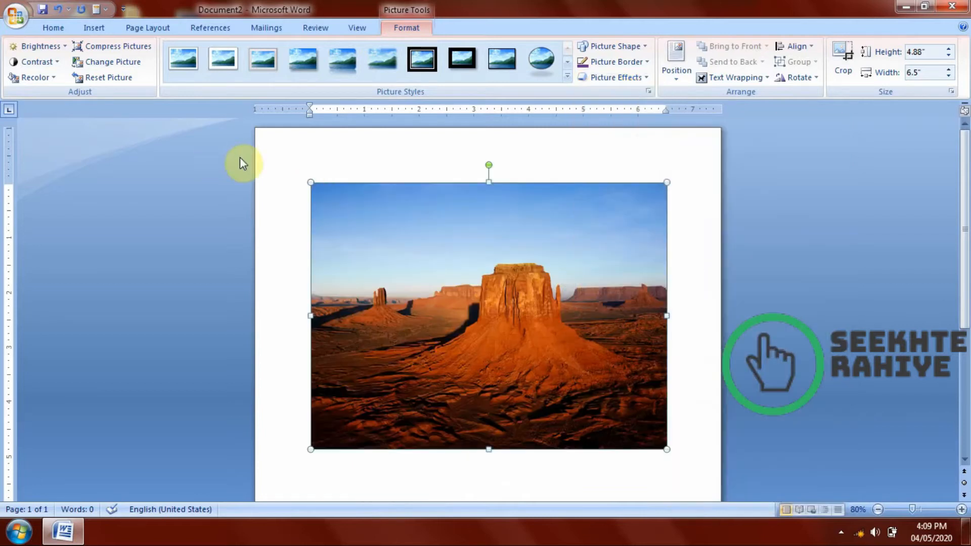
Shrink the desert photo to about 2.71" high by 3.62" wide and try the top-left, top-center and top-right page positions with text wrapping.
left_click_drag(310, 182, 466, 305)
left_click(678, 55)
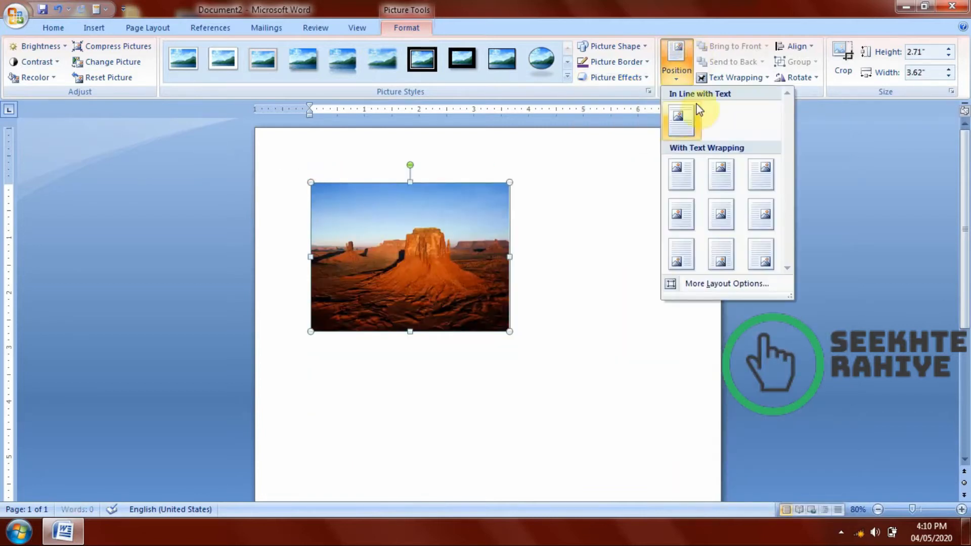
left_click(700, 174)
left_click(677, 65)
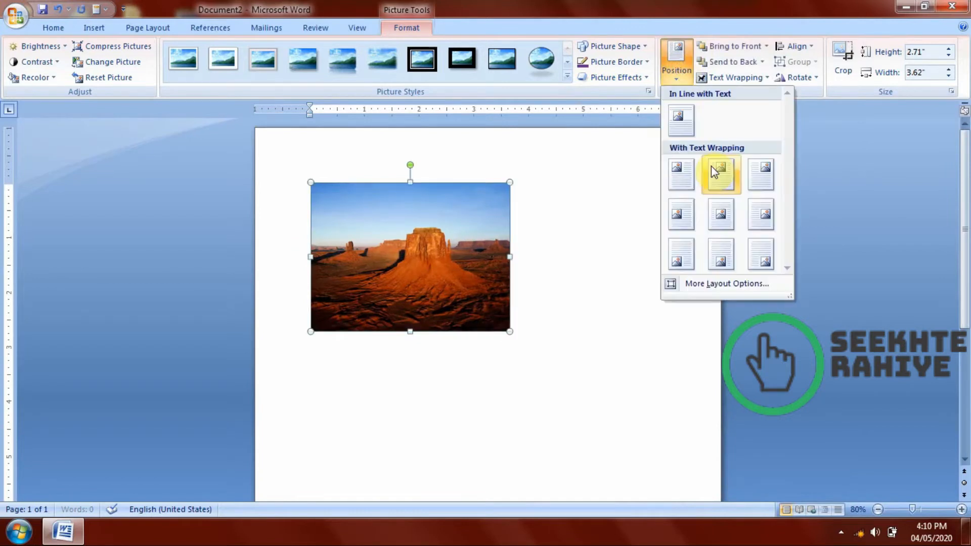
left_click(711, 166)
left_click(690, 78)
left_click(763, 175)
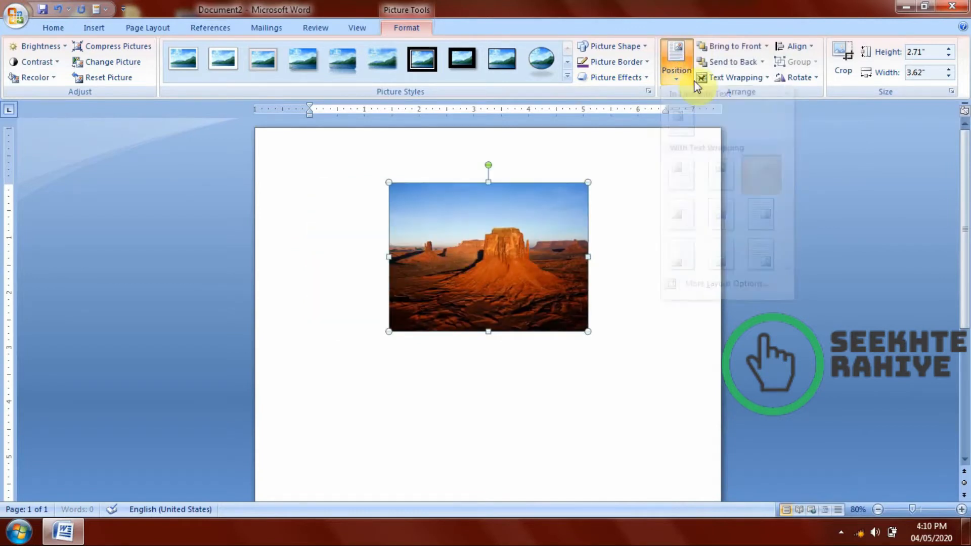
Try the middle-left and middle-center page positions for the photo, returning it to middle left.
left_click(693, 78)
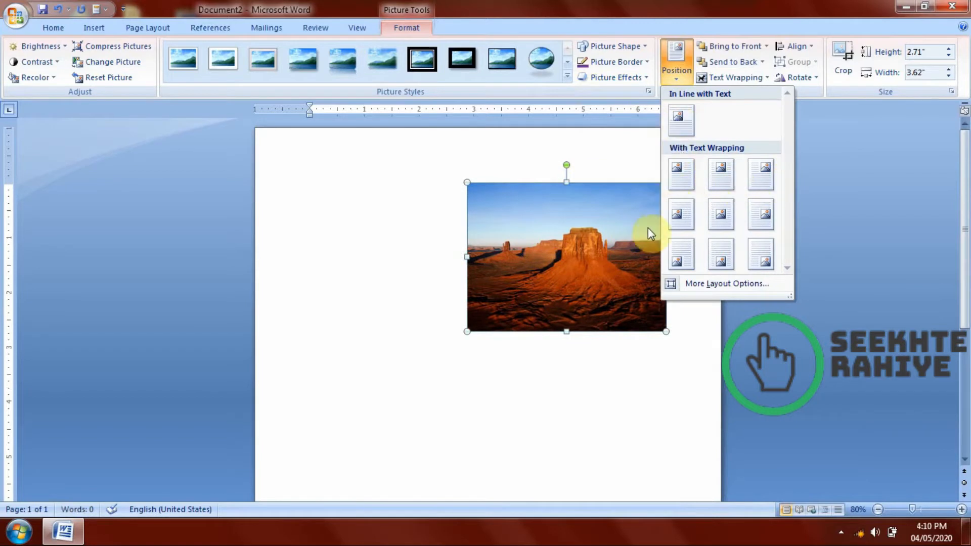
left_click(676, 221)
left_click(678, 61)
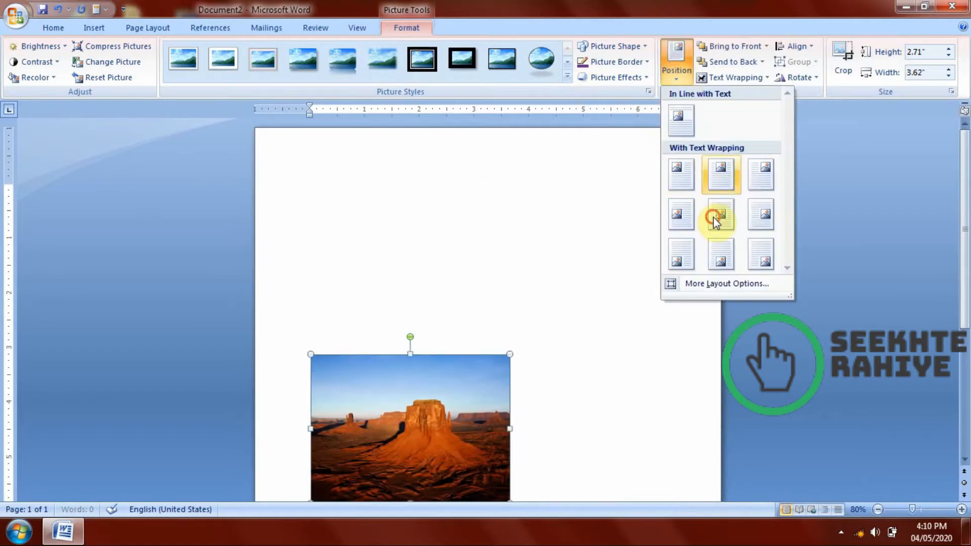
left_click(714, 219)
left_click(677, 60)
left_click(694, 218)
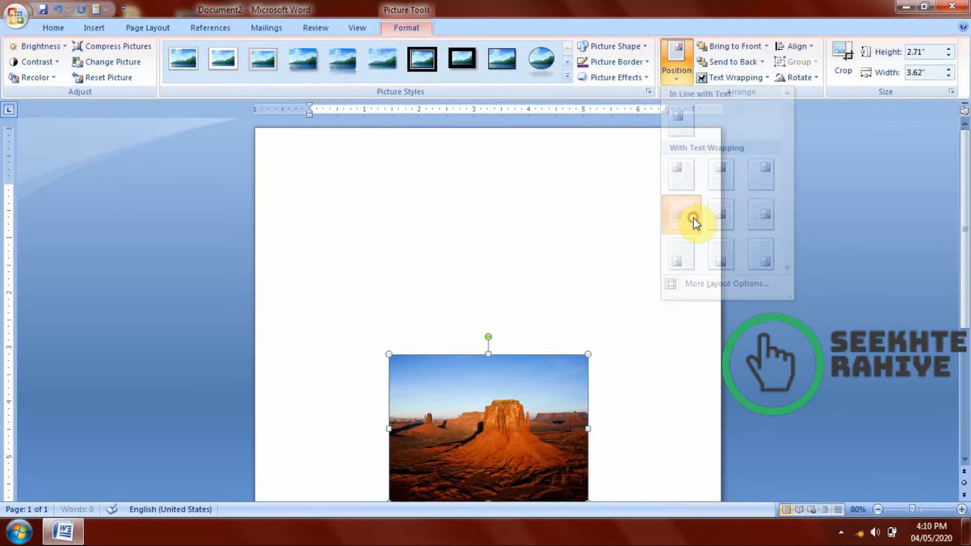
Try the bottom-center, middle-center and middle-right page positions for the desert photo.
left_click(677, 58)
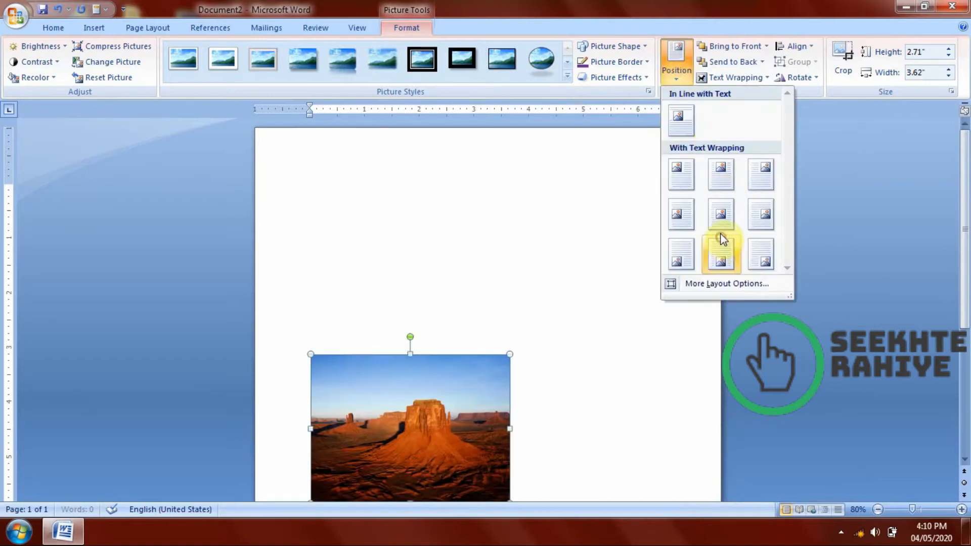
left_click(722, 242)
left_click(678, 78)
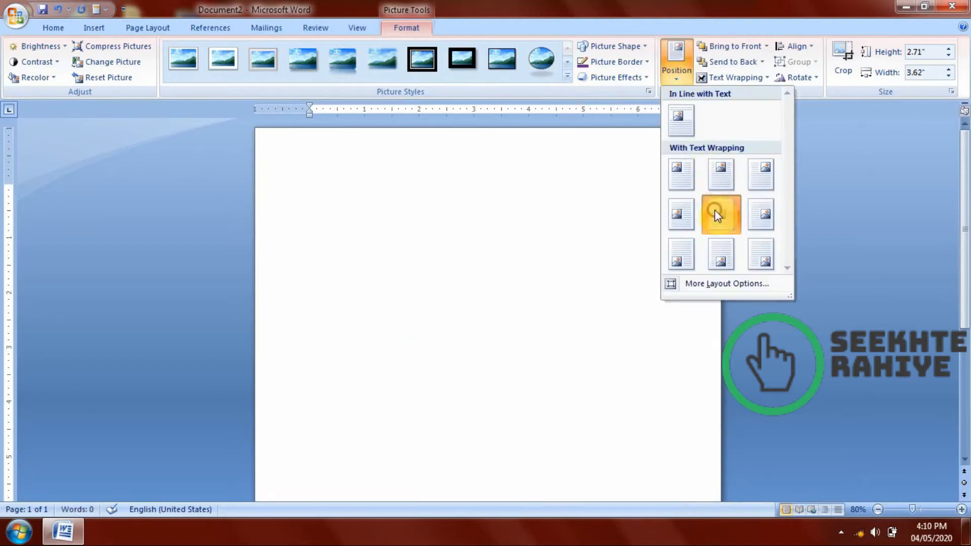
left_click(714, 211)
left_click(691, 75)
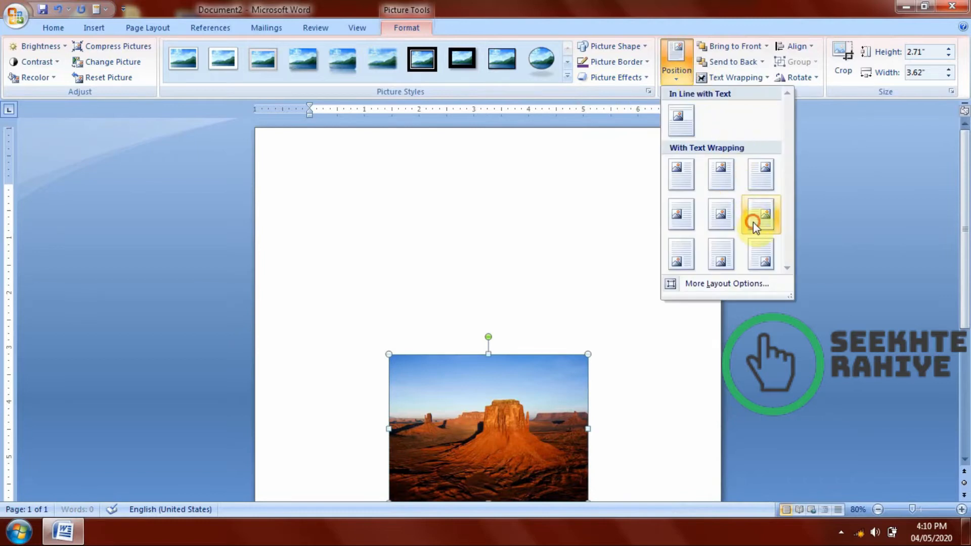
left_click(752, 219)
Try the bottom-left, bottom-center and bottom-right page positions for the desert photo.
left_click(676, 59)
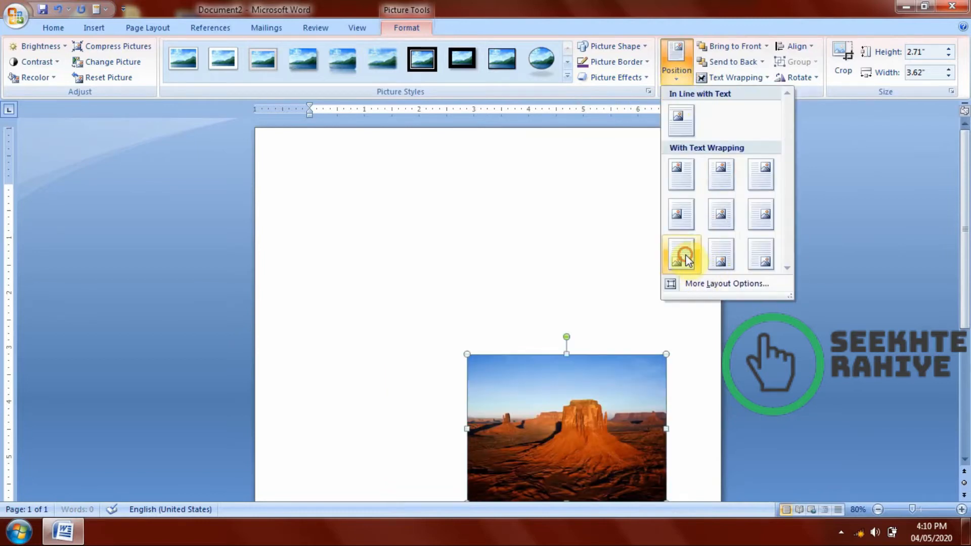
left_click(685, 256)
scroll(686, 256, "down", 2)
left_click(676, 60)
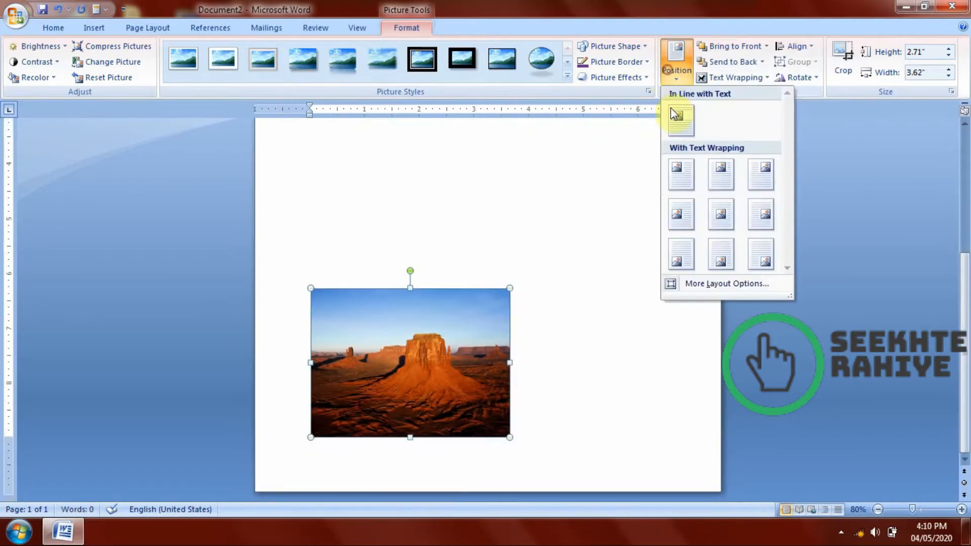
left_click(720, 265)
left_click(684, 68)
left_click(761, 259)
scroll(713, 259, "up", 4)
scroll(639, 340, "down", 4)
Move the photo freely to the upper middle of the page and shrink it to about 2.3" high by 3.08" wide.
left_click_drag(591, 374, 482, 240)
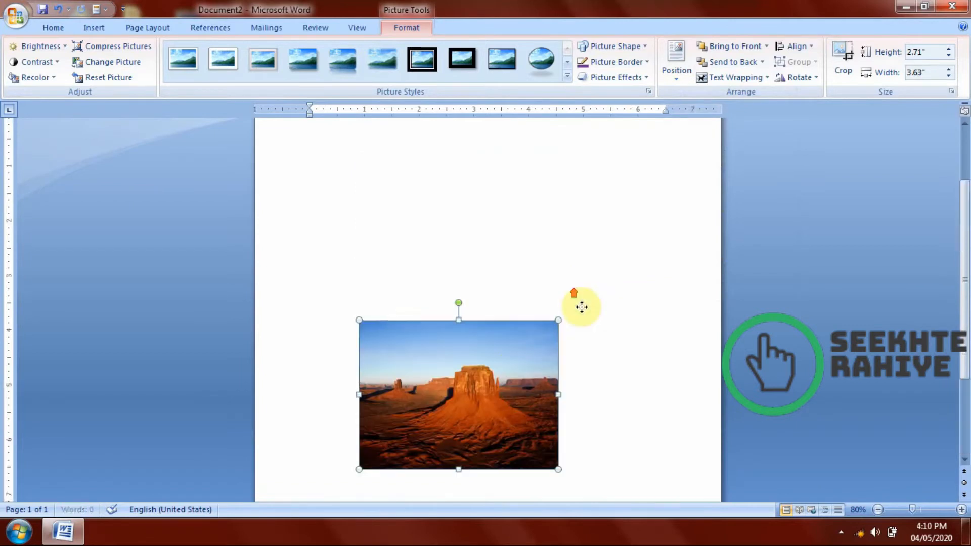
left_click_drag(488, 427, 487, 235)
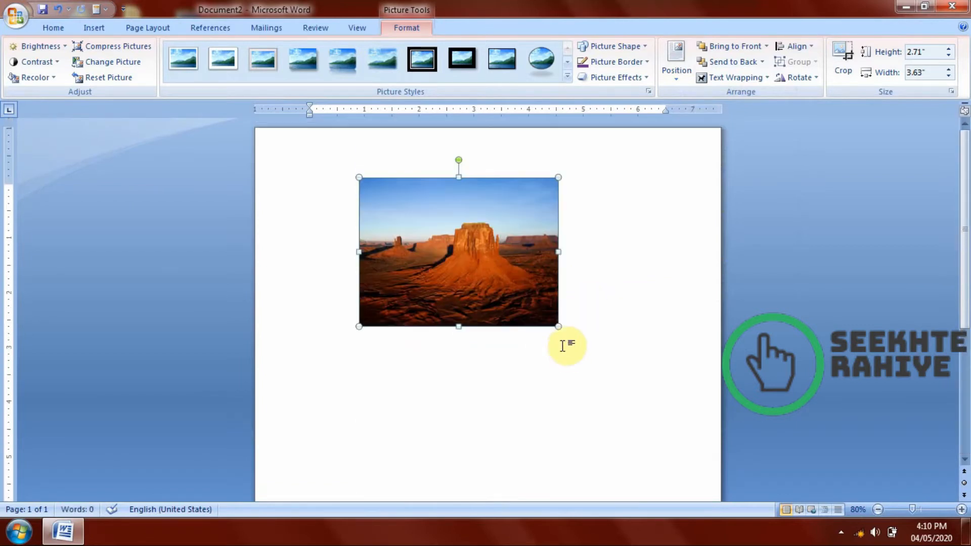
left_click(603, 311)
left_click(475, 279)
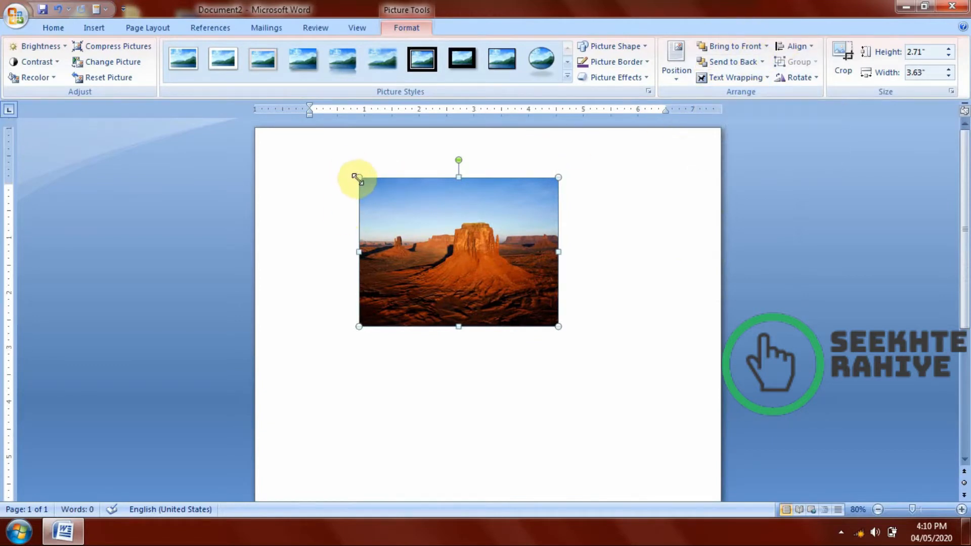
left_click_drag(357, 179, 389, 200)
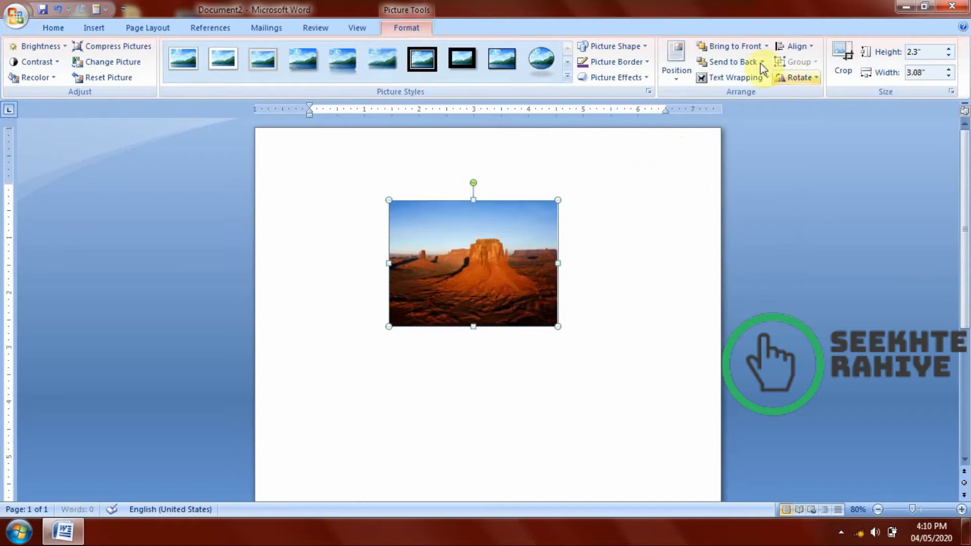
Fill the page with sample paragraphs around the photo using =rand().
left_click(643, 277)
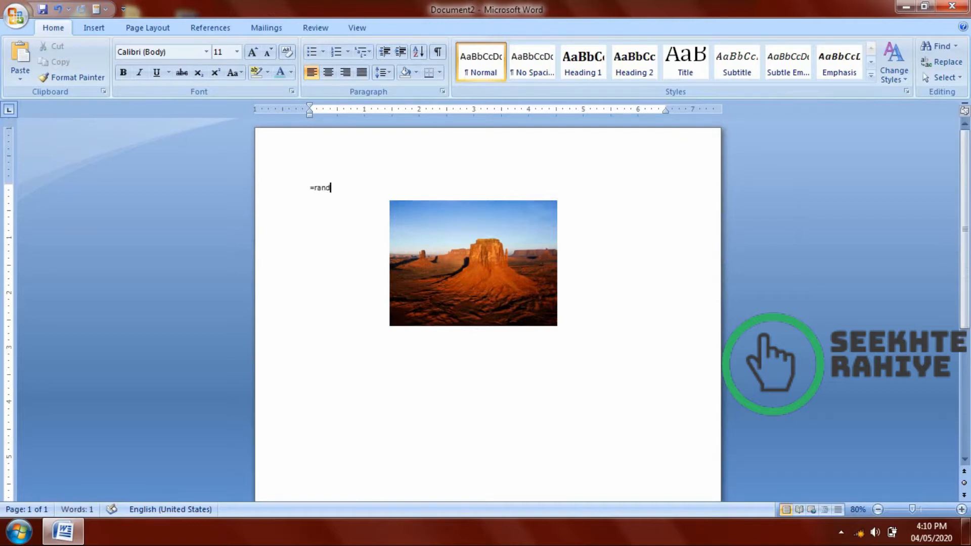
type("=rand()")
key("Return")
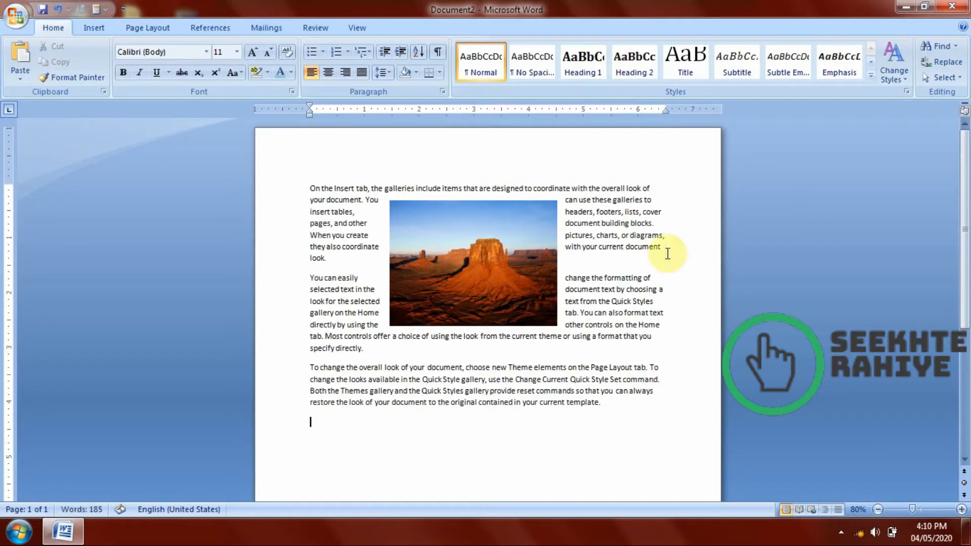
Set the photo's text wrapping to In Front of Text and move it over the right-hand part of the paragraphs.
left_click(513, 272)
left_click_drag(513, 273, 505, 273)
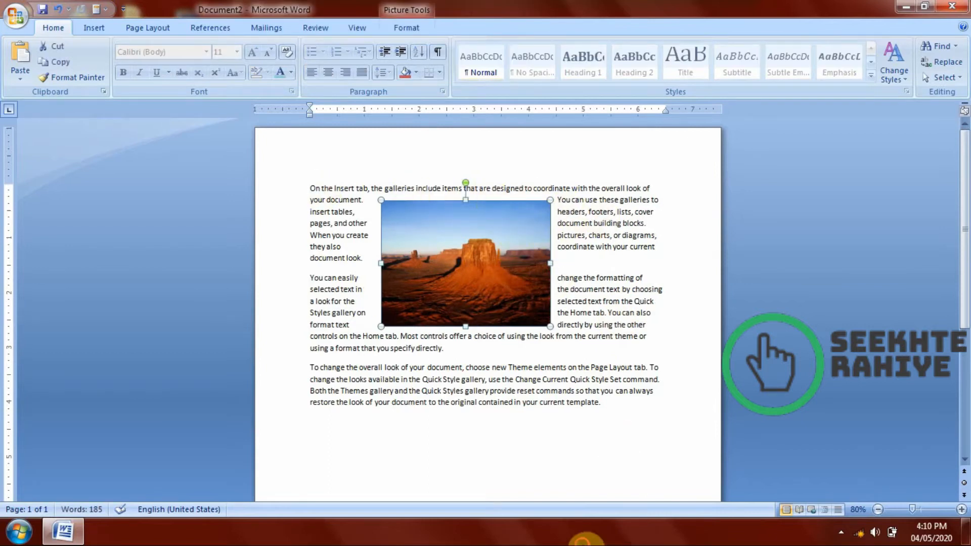
left_click(586, 544)
left_click(483, 261)
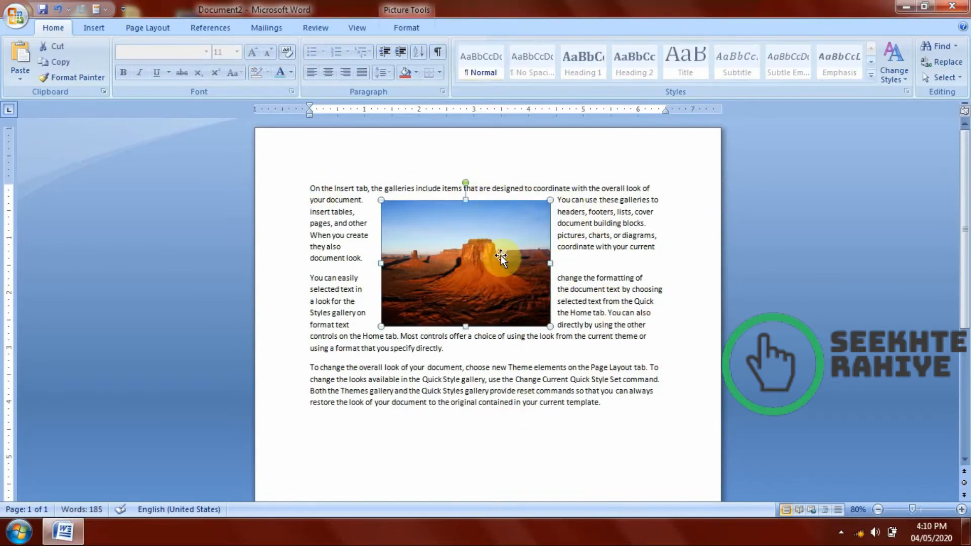
left_click(415, 30)
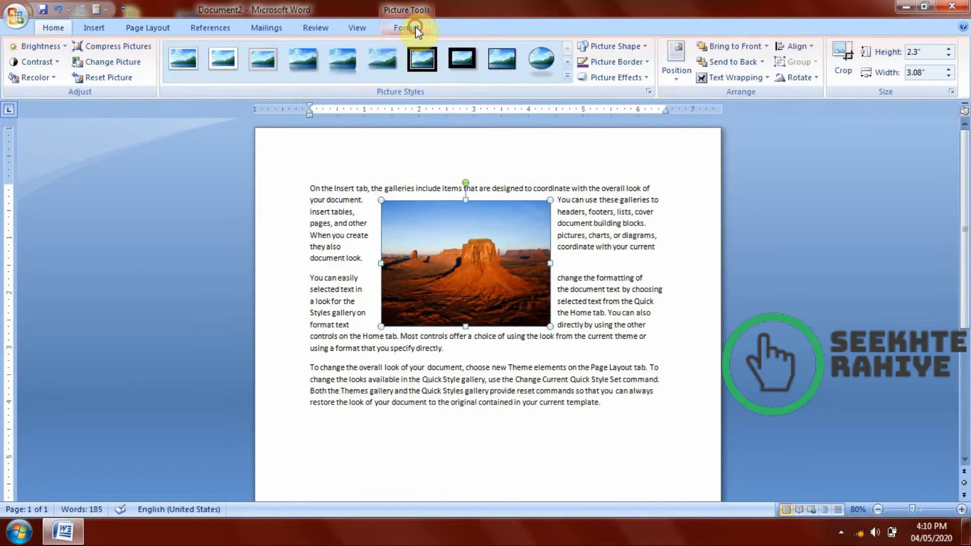
left_click(702, 78)
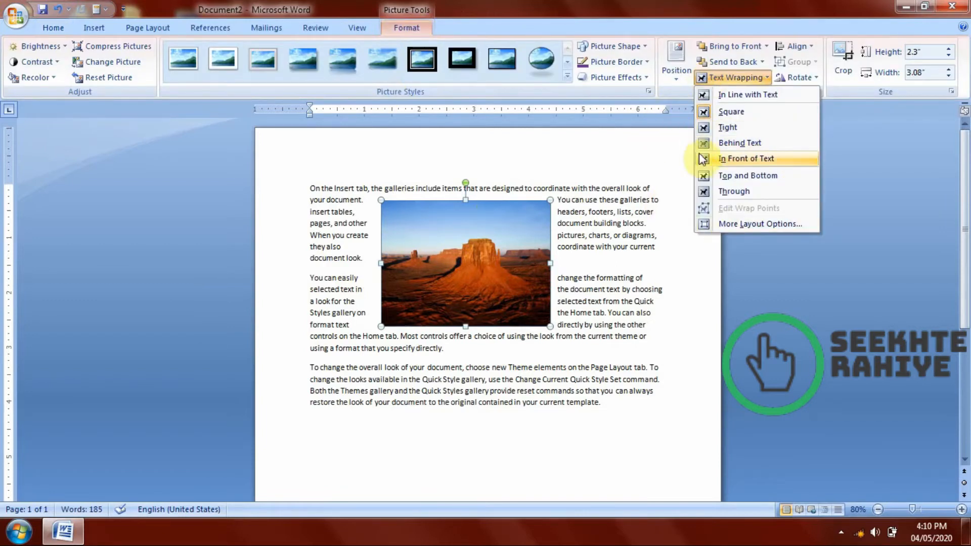
left_click(714, 160)
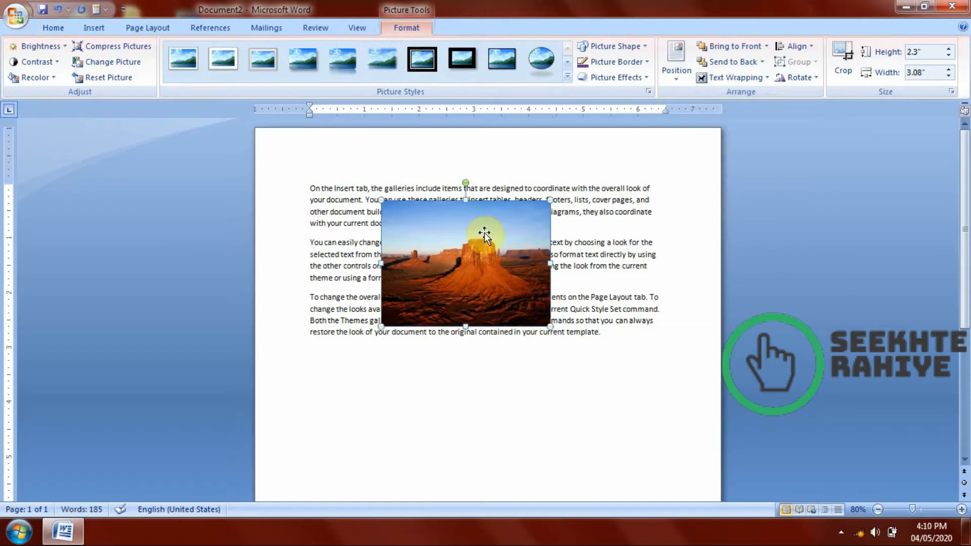
left_click_drag(532, 229, 593, 243)
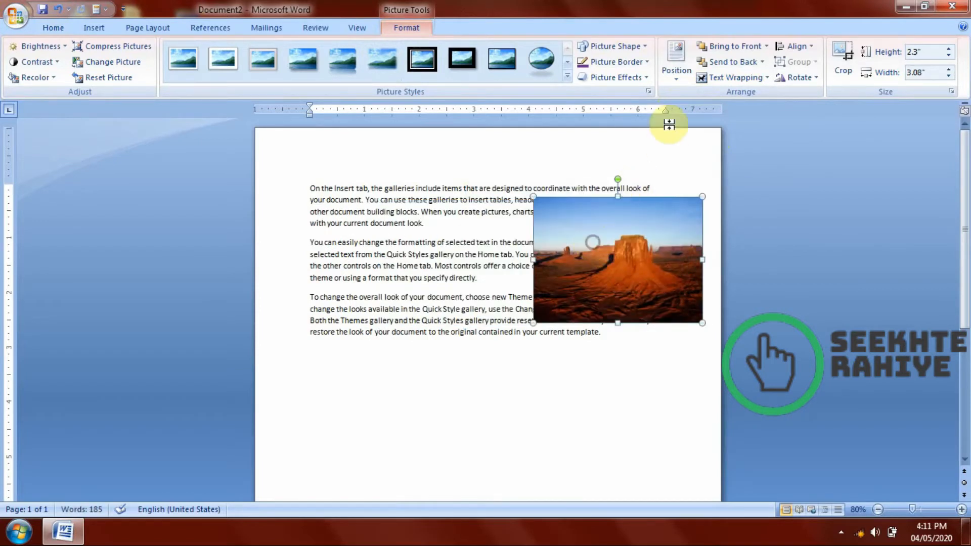
Set the photo's text wrapping to Behind Text and shift it slightly up beneath the right-hand part of the paragraphs.
left_click(708, 78)
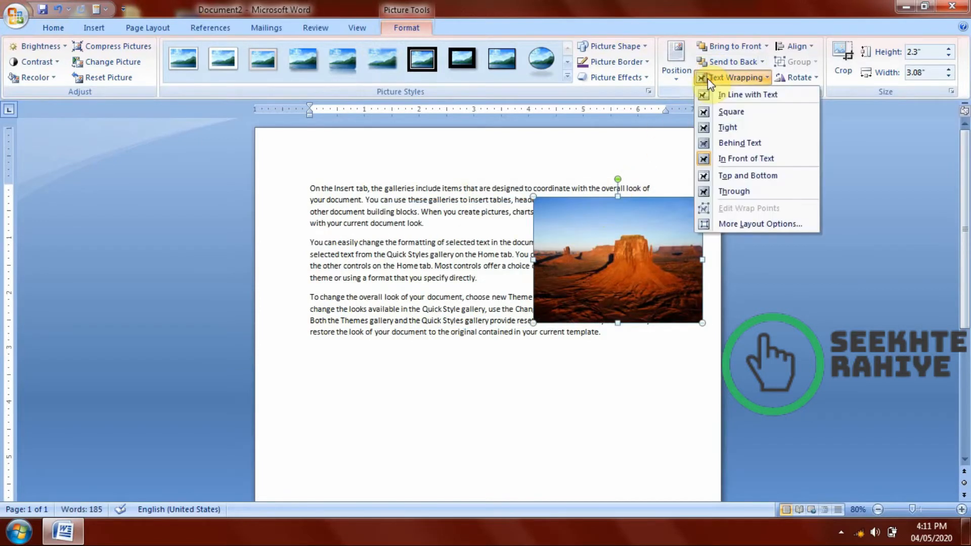
left_click(726, 144)
left_click_drag(626, 221, 612, 218)
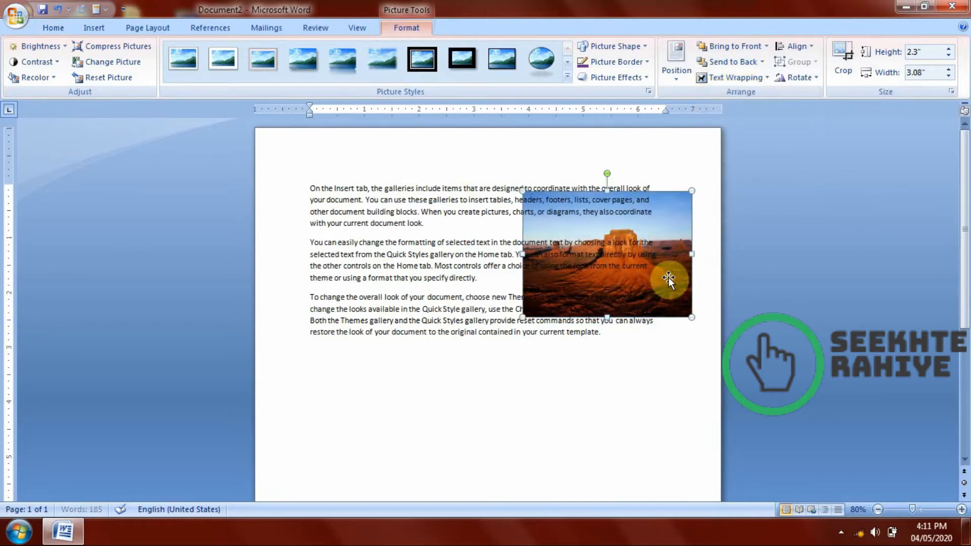
mouse_move(668, 278)
left_mouse_down()
mouse_move(674, 252)
mouse_move(675, 262)
left_mouse_up()
Set the wrapping to Top and Bottom, shrink the photo to about 1.07" by 1.42", and place it between the first two paragraphs.
left_click(718, 77)
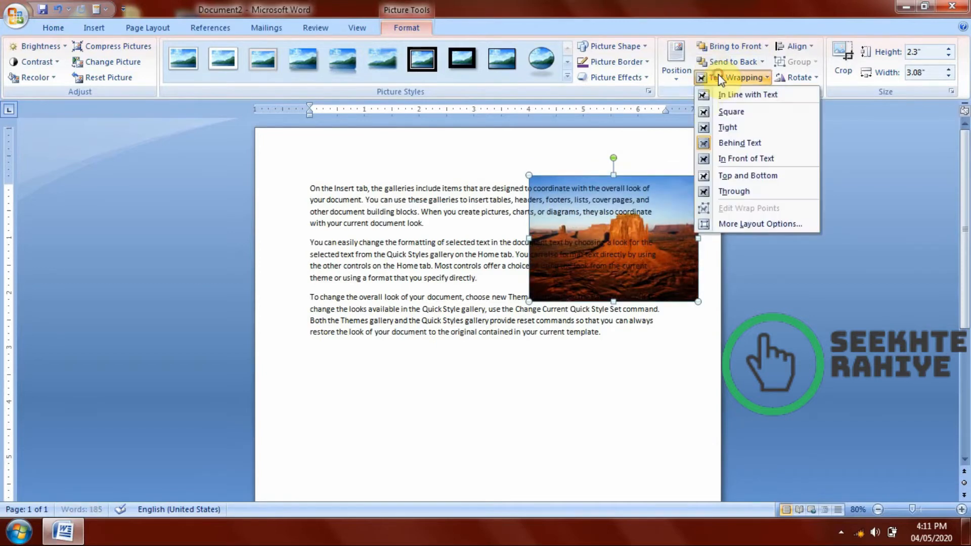
left_click(723, 177)
left_click_drag(529, 175, 643, 250)
left_click_drag(556, 263, 462, 257)
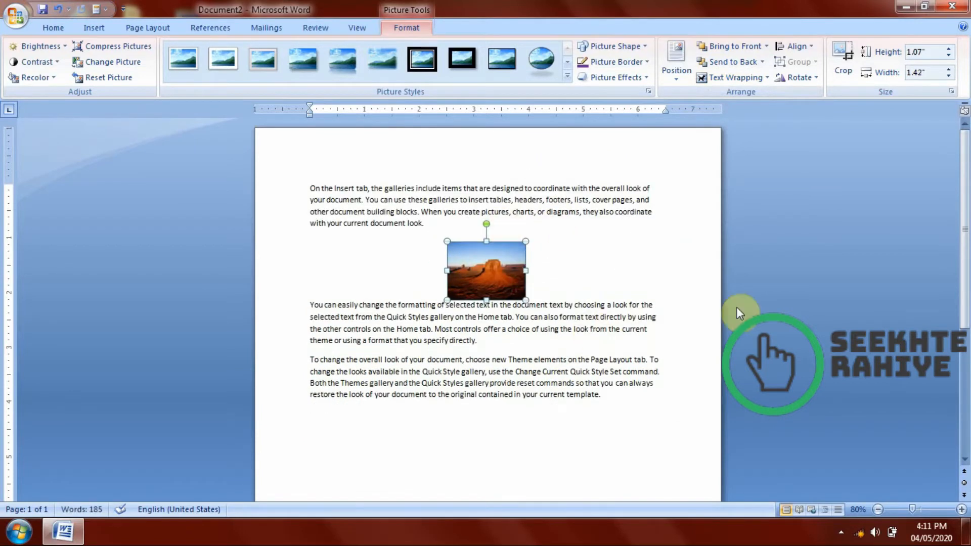
Set the photo's wrapping to In Line with Text and move it into the first paragraph, right after the word "When".
left_click(715, 78)
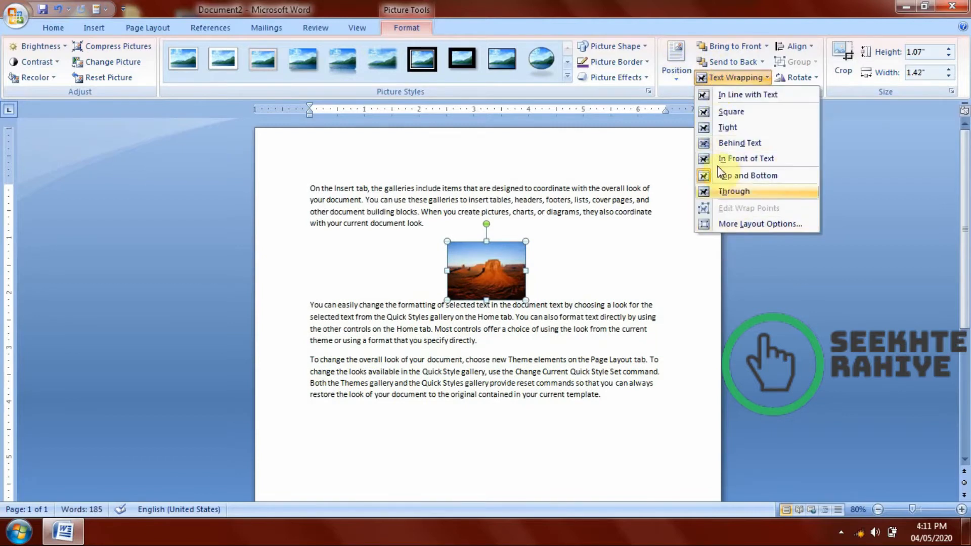
left_click(725, 96)
left_click_drag(330, 209, 507, 262)
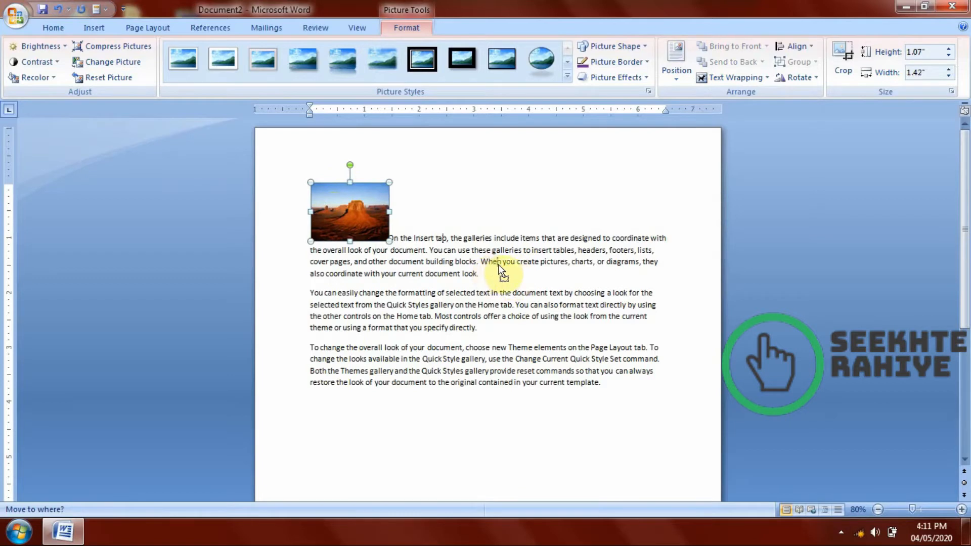
left_click_drag(503, 266, 502, 266)
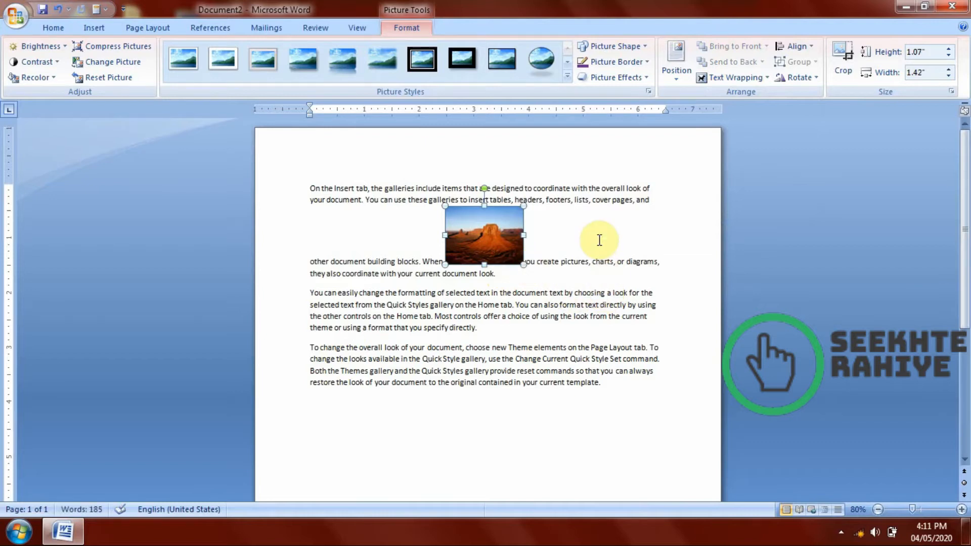
Edit the text right before the inline photo, deleting and retyping the "n" of the word "When".
left_click(599, 261)
left_click(532, 262)
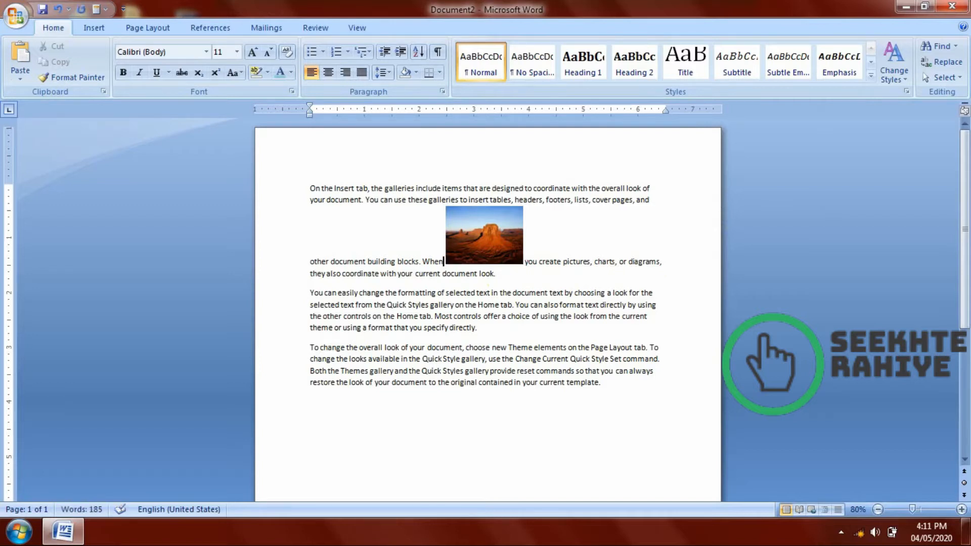
key("Return")
key("Return")
key("Return")
key("Return")
key("BackSpace")
key("BackSpace")
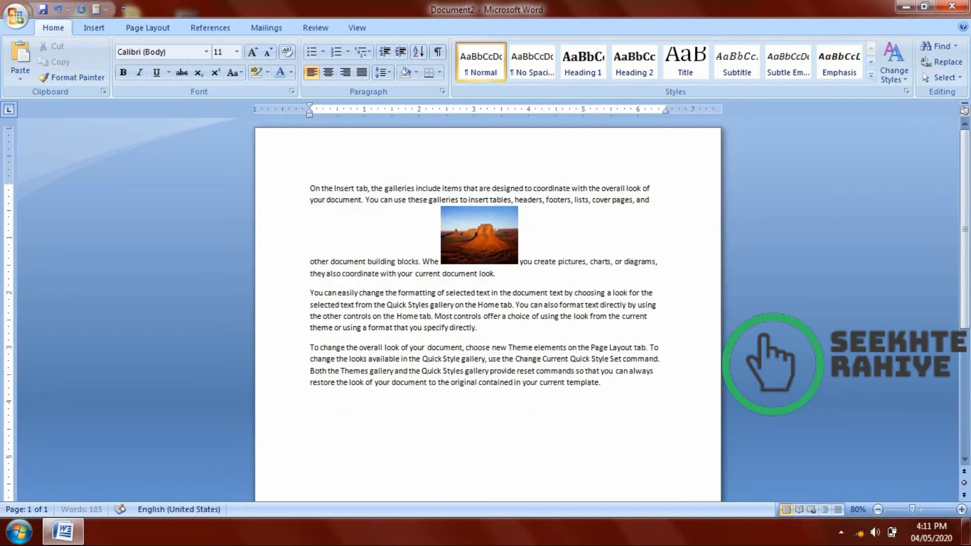
type("n")
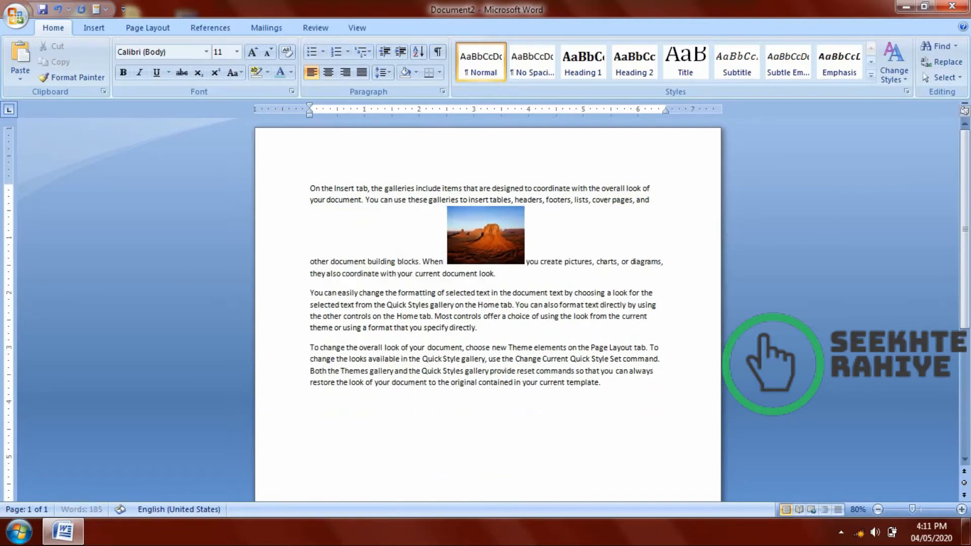
Set the photo's text wrapping to Square and place it in the middle of the second paragraph's opening lines.
left_click(470, 212)
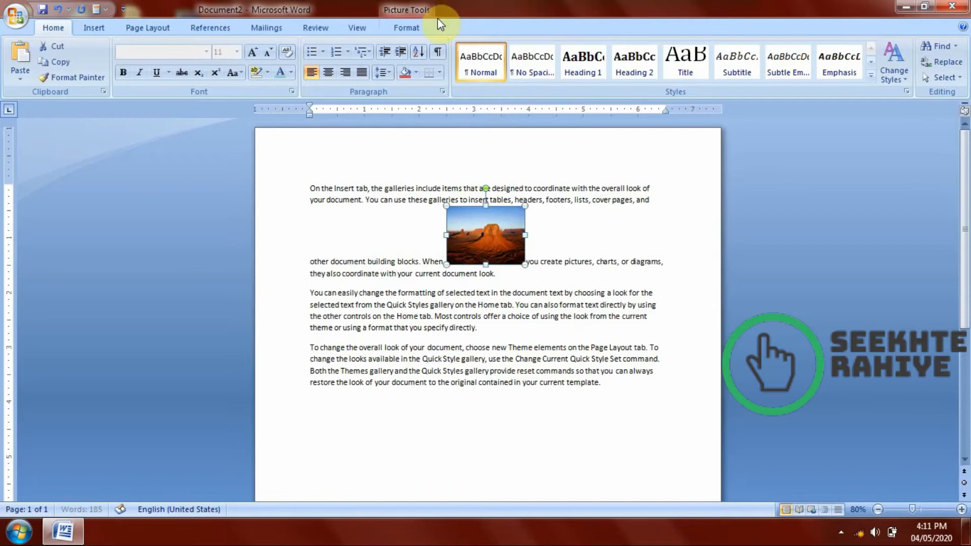
left_click(428, 26)
left_click(728, 78)
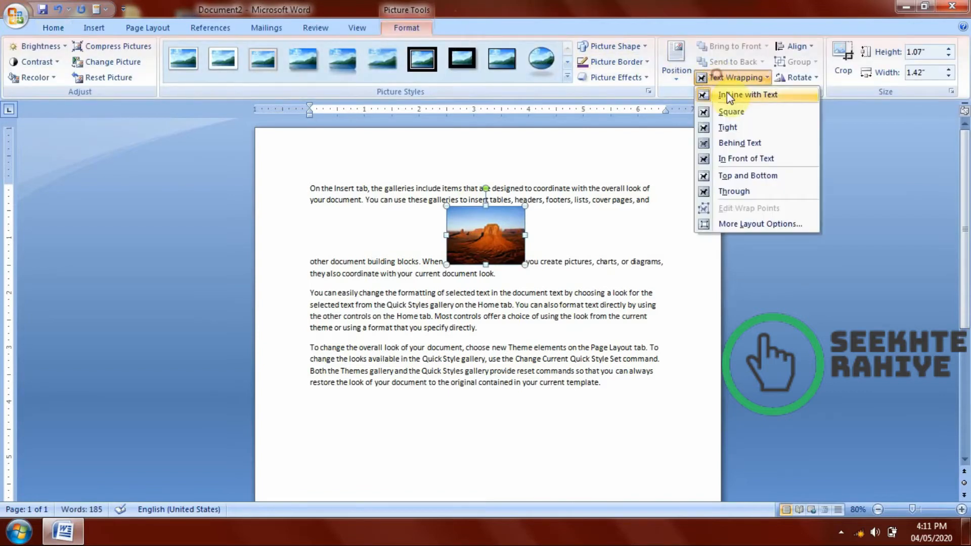
left_click(732, 113)
mouse_move(487, 247)
left_mouse_down()
mouse_move(471, 262)
mouse_move(489, 238)
left_mouse_up()
left_click(742, 79)
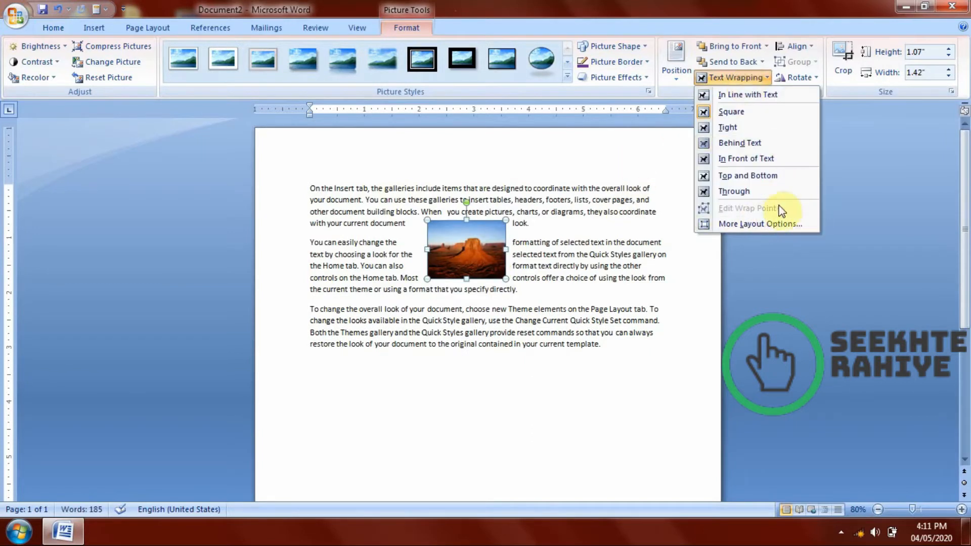
Align the photo horizontally on the page to the left, to the center and finally to the right edge.
left_click(792, 46)
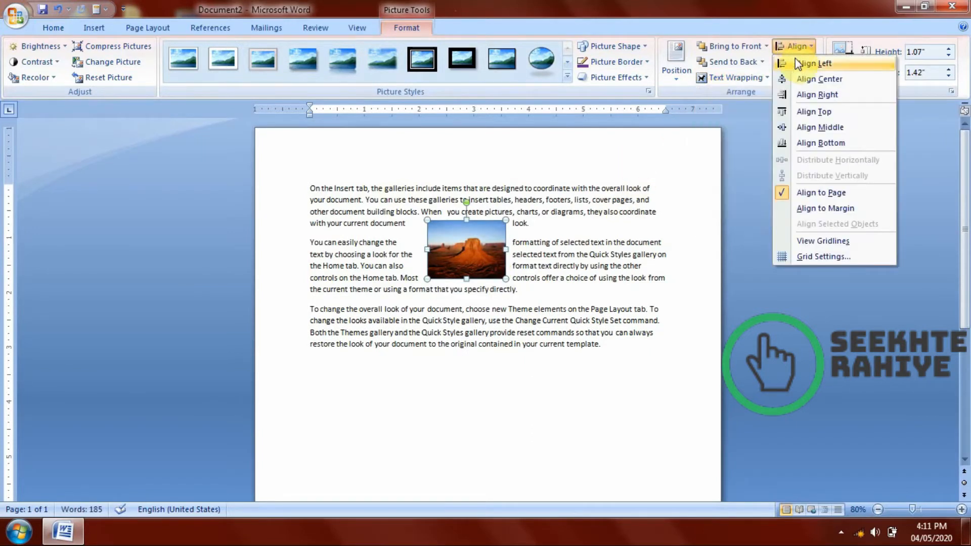
left_click(795, 59)
left_click(797, 46)
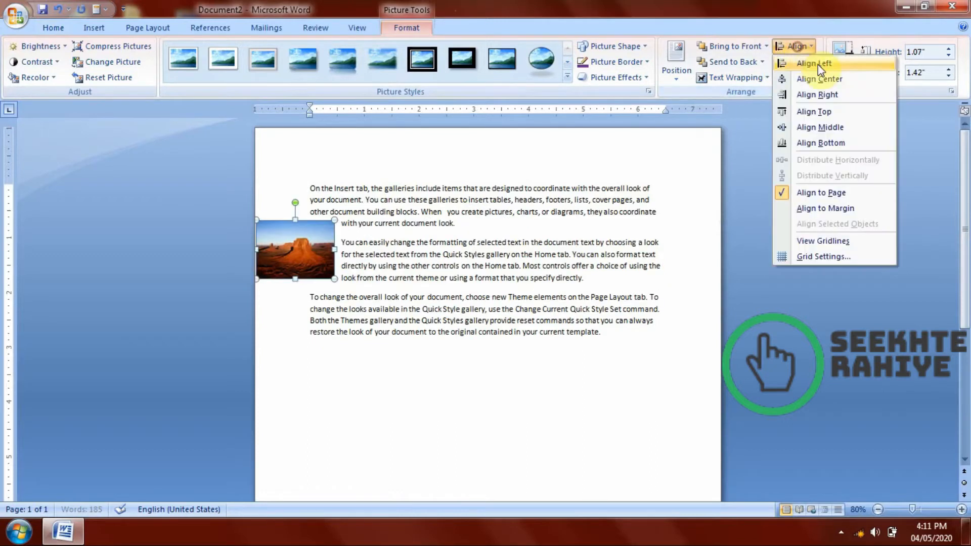
left_click(817, 77)
left_click(797, 46)
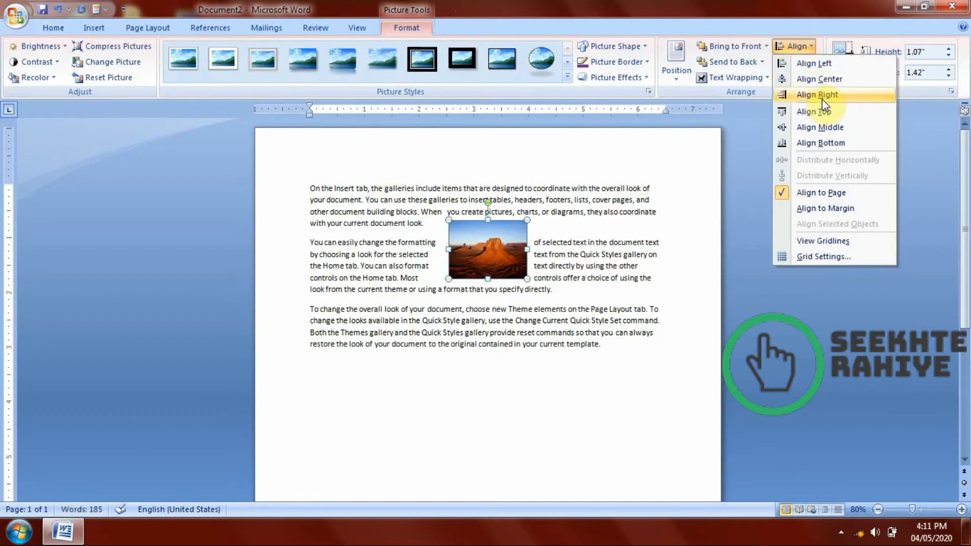
left_click(822, 97)
Align the photo vertically on the page to the top, to the middle and finally to the bottom edge.
left_click(793, 50)
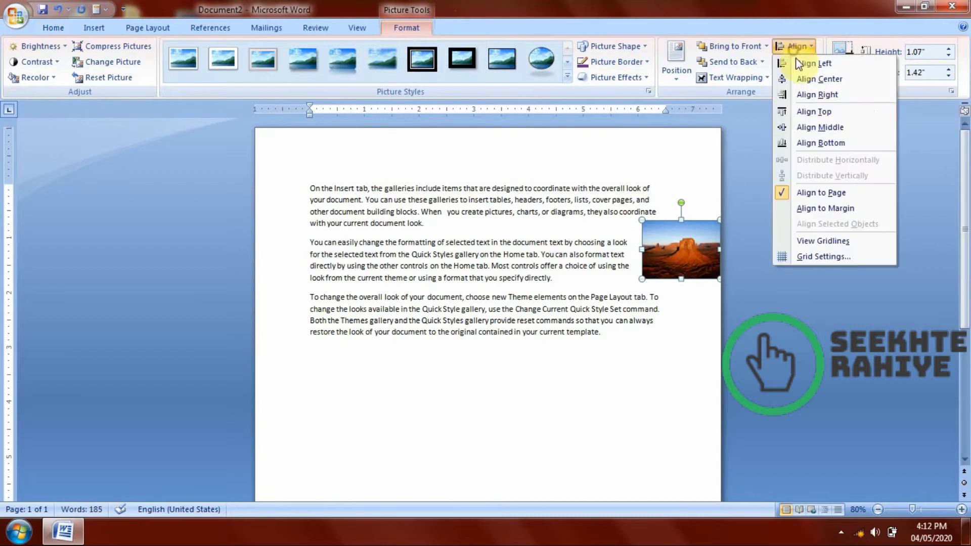
left_click(811, 111)
left_click(795, 47)
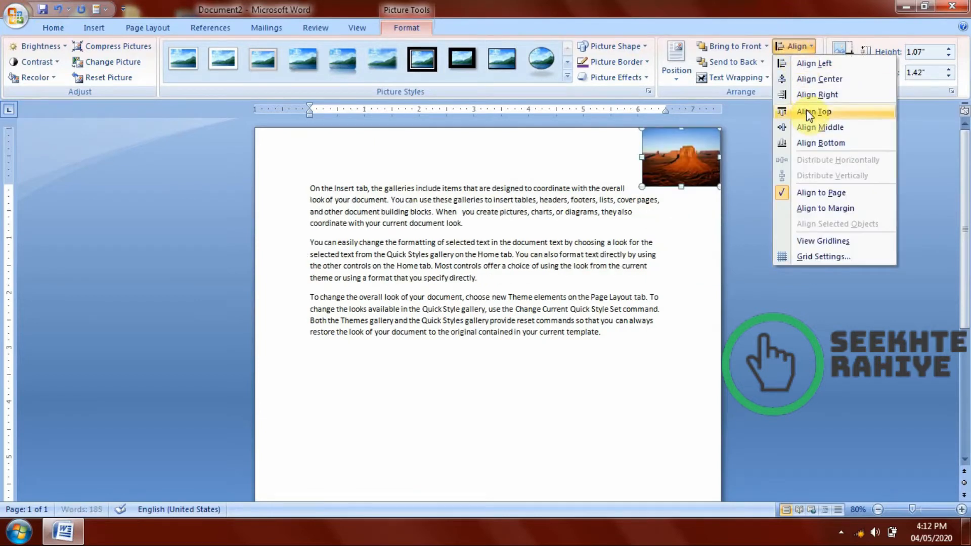
left_click(815, 143)
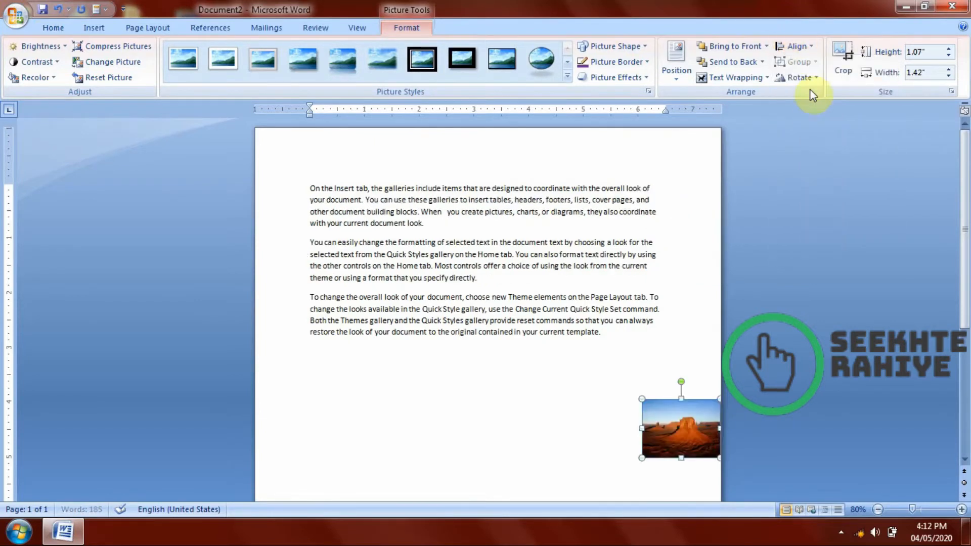
left_click(796, 46)
left_click(834, 143)
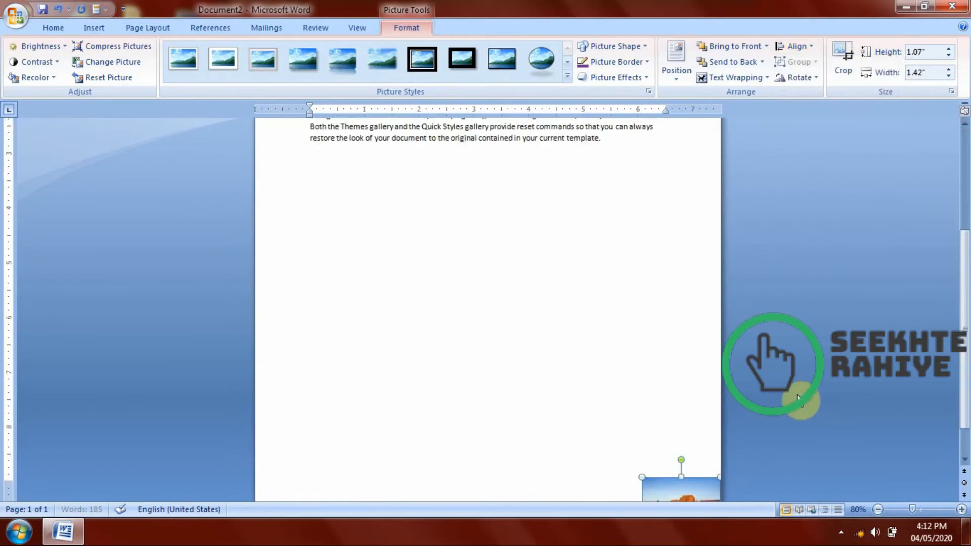
Switch the alignment reference of the photo at the page's lower corner from the page to the margin.
left_click(678, 314)
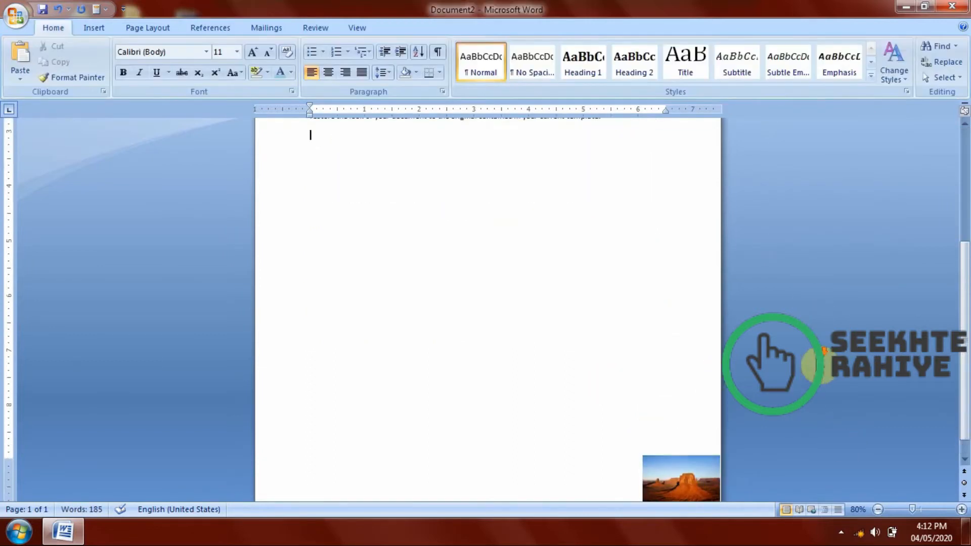
left_click(666, 468)
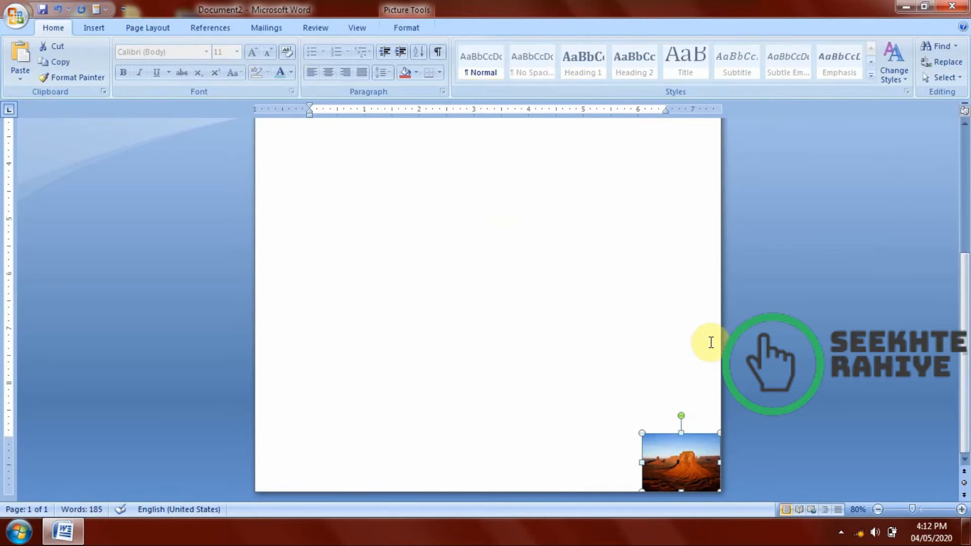
scroll(773, 260, "up", 5)
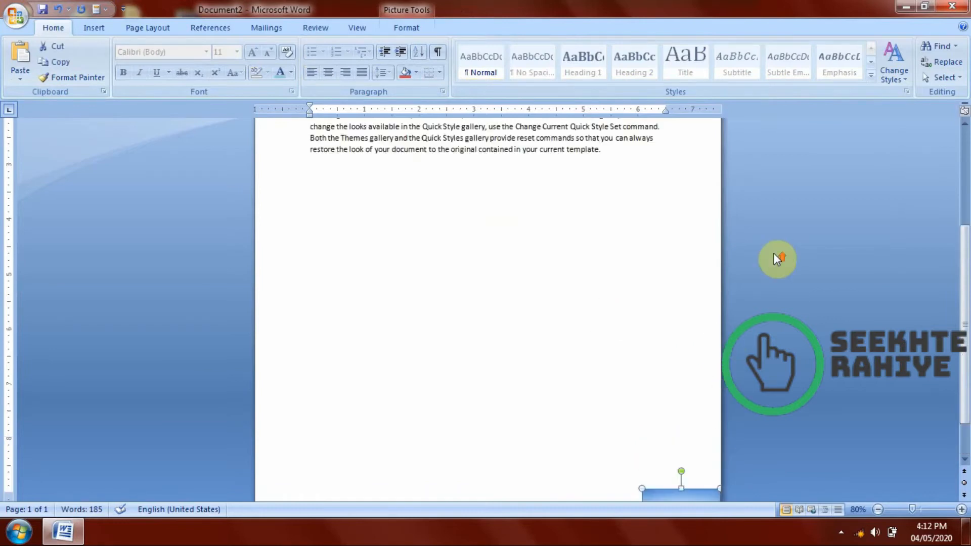
scroll(695, 245, "down", 5)
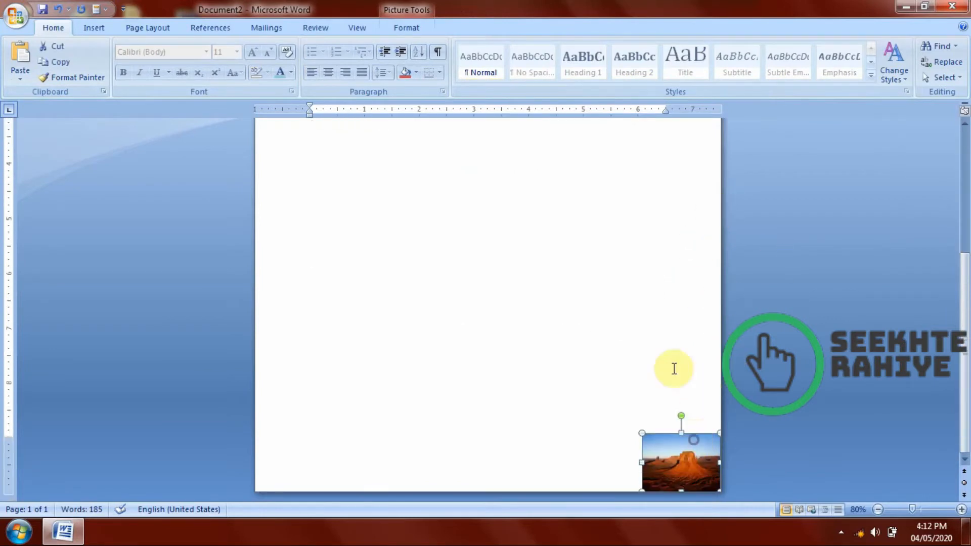
left_click(393, 37)
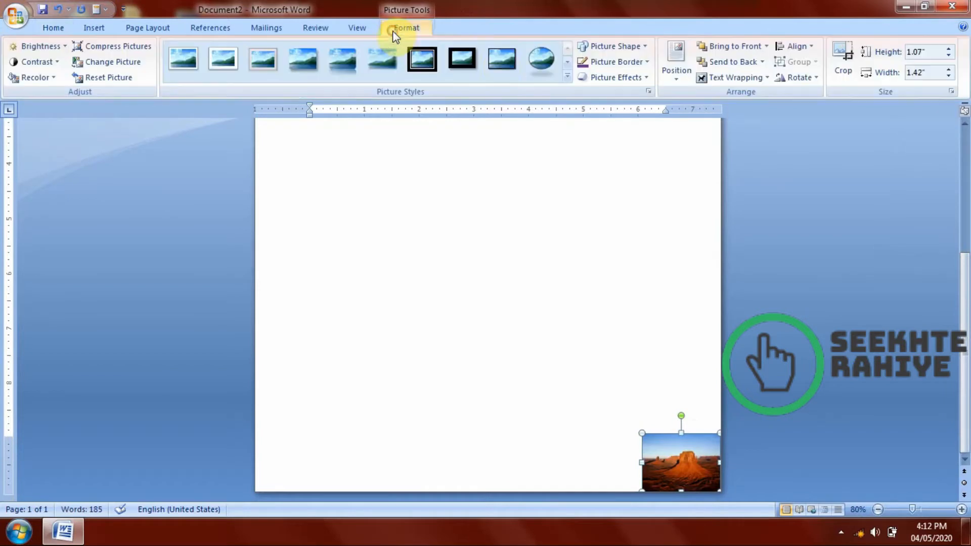
left_click(799, 77)
left_click(748, 79)
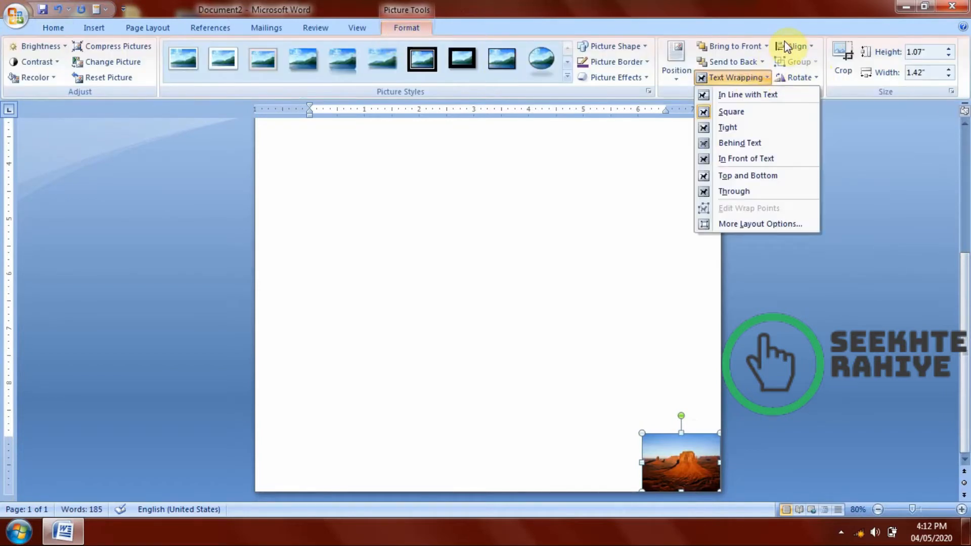
left_click(785, 44)
left_click(789, 46)
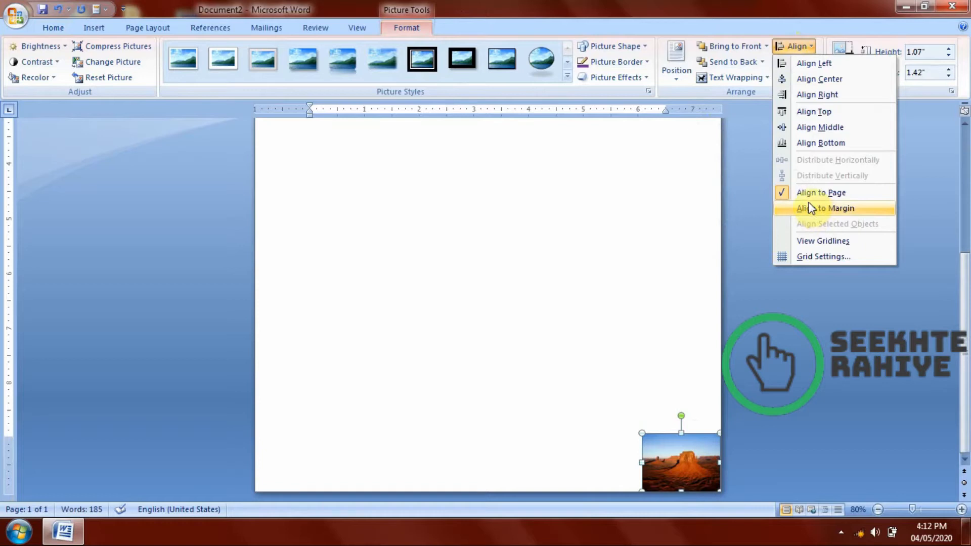
left_click(790, 206)
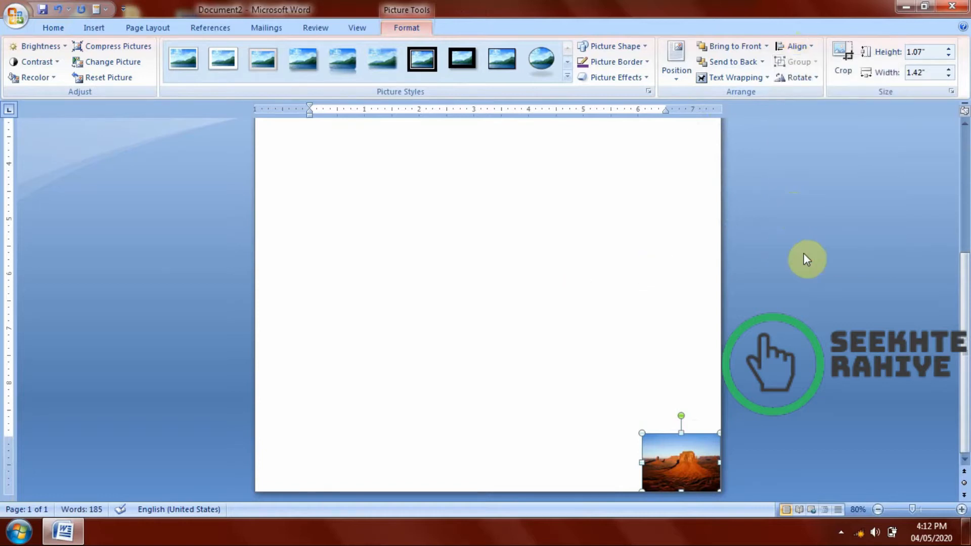
Examine where the text margins begin on the page compared with the photo at the bottom edge.
scroll(796, 248, "up", 8)
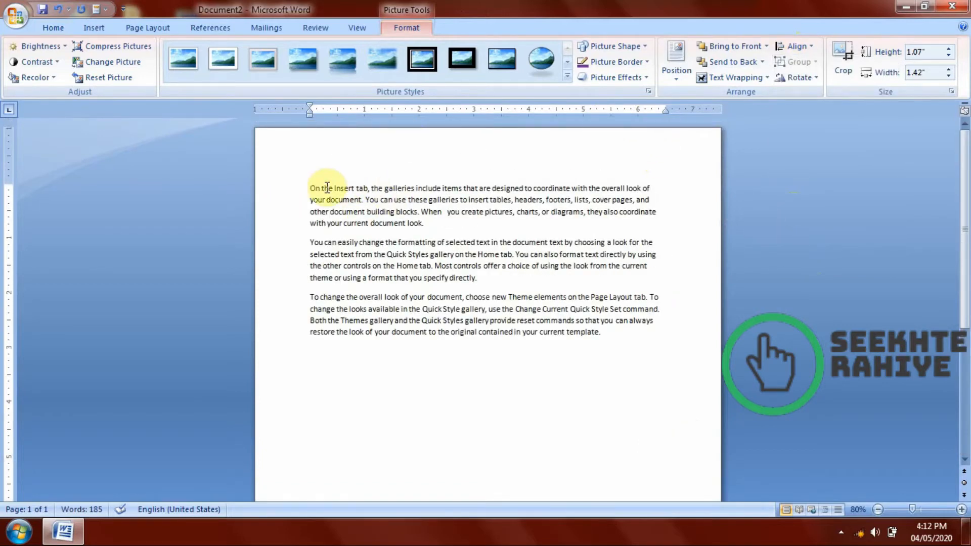
left_click(304, 187)
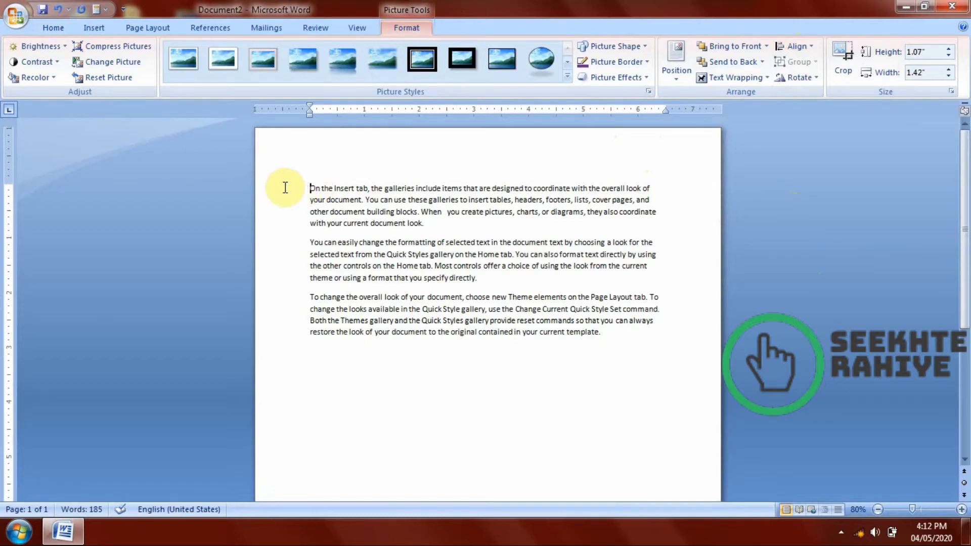
left_click(317, 187)
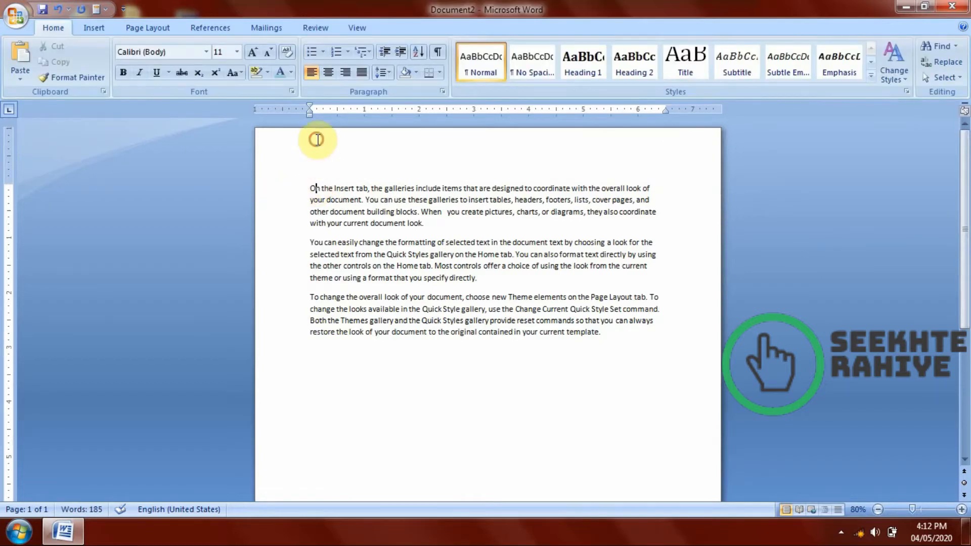
scroll(311, 171, "down", 5)
scroll(754, 281, "up", 2)
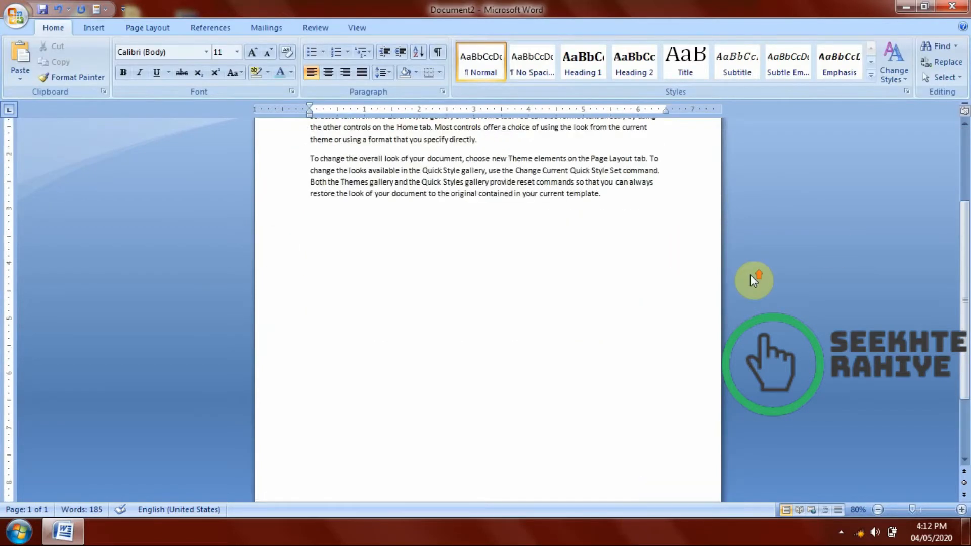
scroll(754, 280, "up", 3)
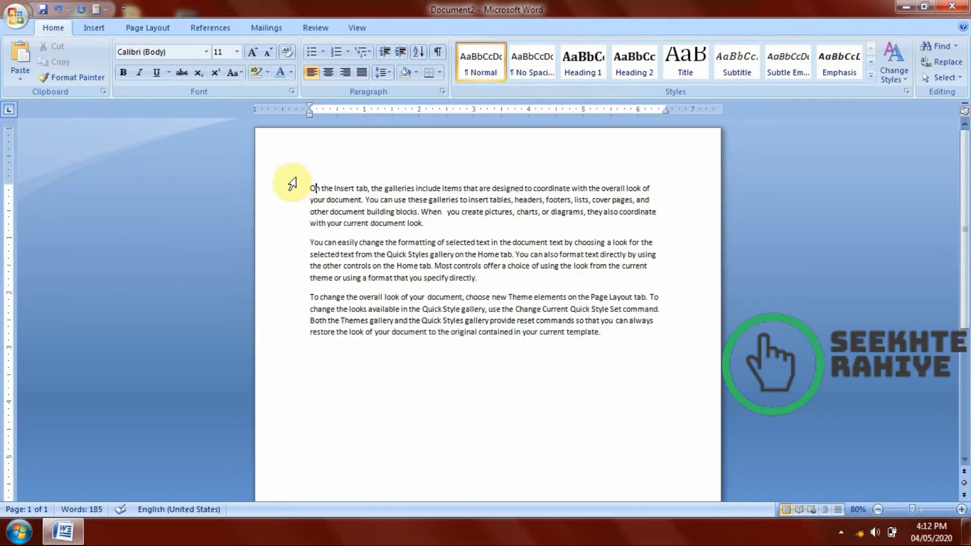
scroll(538, 330, "down", 7)
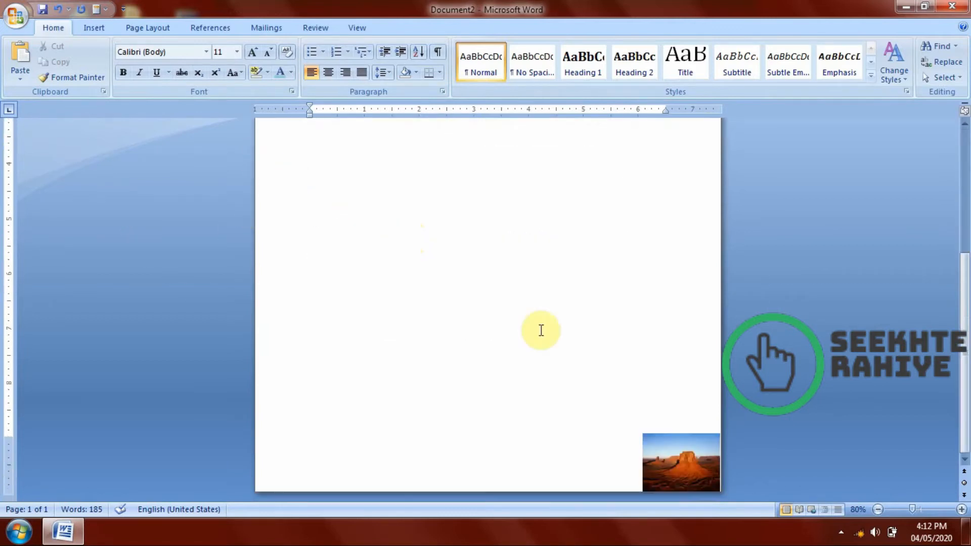
Align the photo to the left margin.
left_click(685, 458)
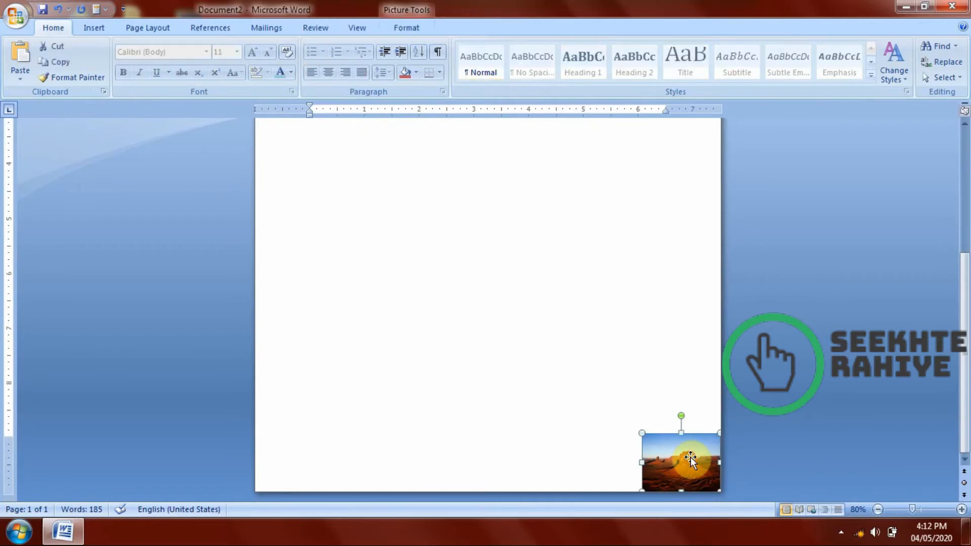
left_click(402, 26)
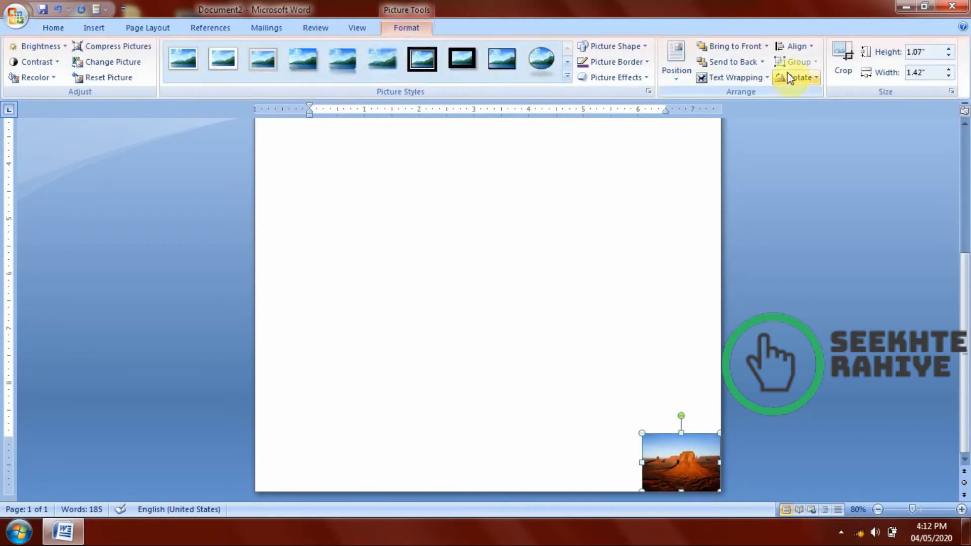
left_click(795, 46)
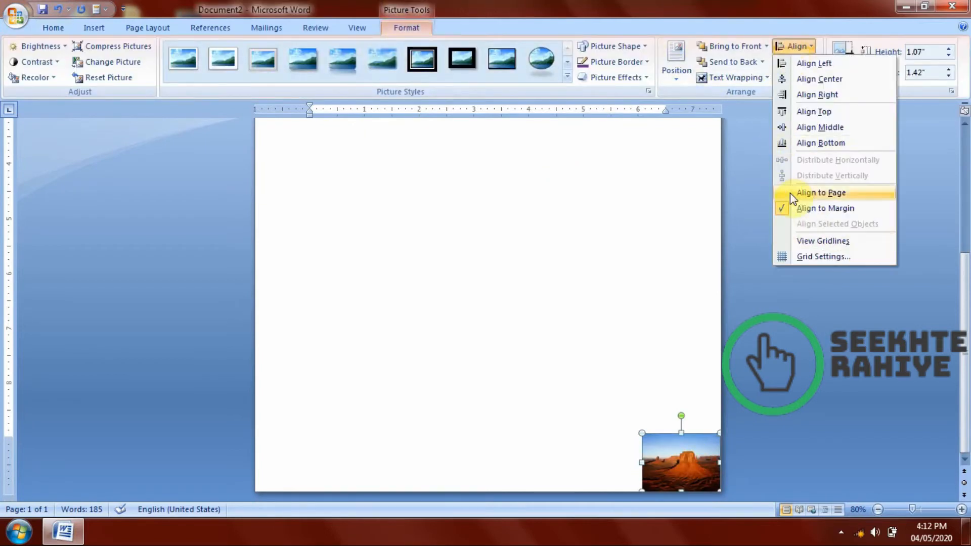
left_click(812, 65)
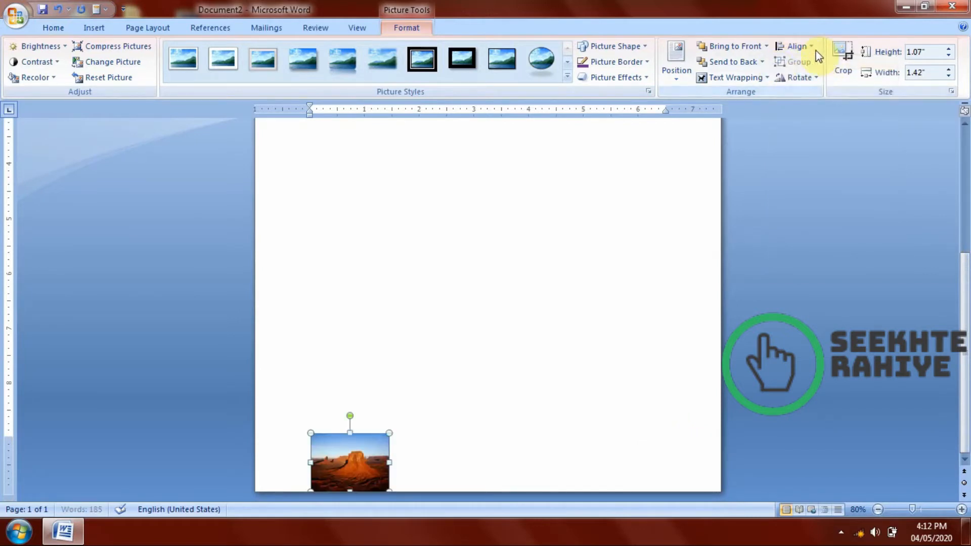
Align the photo to the right margin and the top margin, beside the first paragraph.
left_click(814, 50)
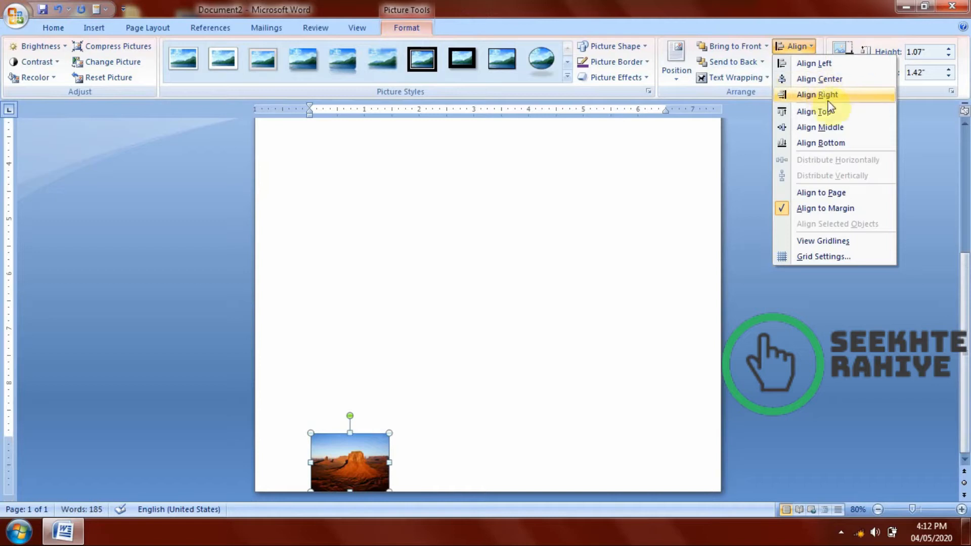
left_click(824, 96)
left_click(800, 48)
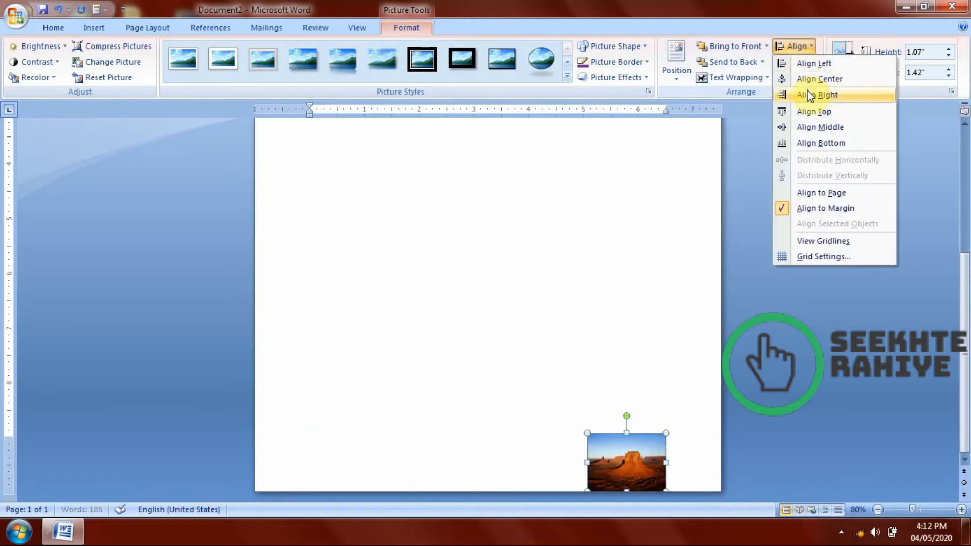
left_click(841, 112)
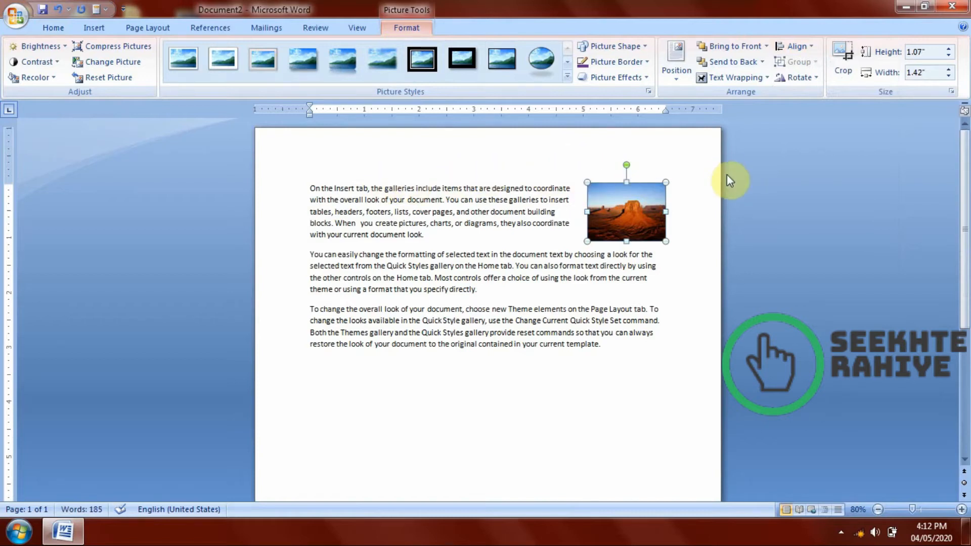
Show the document's gridlines and move the photo beside the third paragraph, near the right margin.
left_click(777, 47)
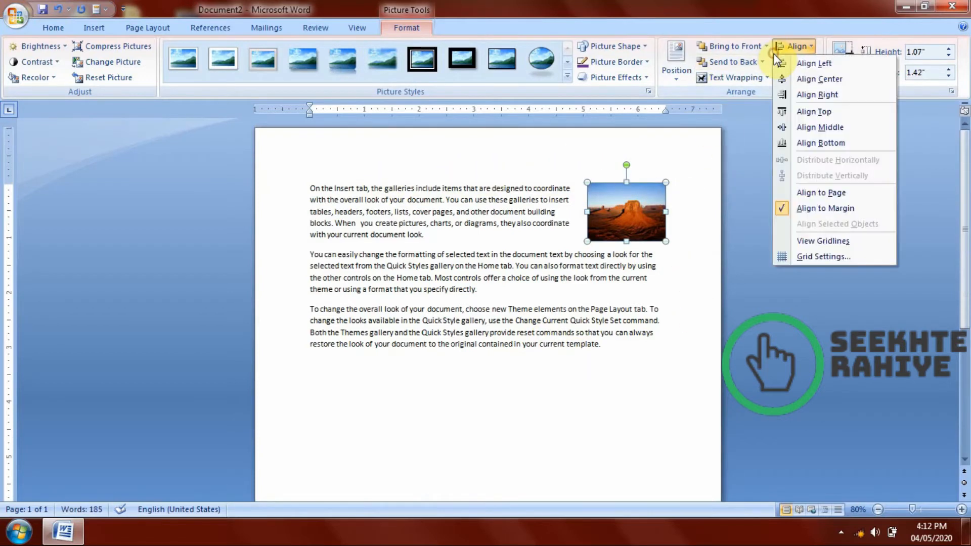
left_click(821, 241)
left_click_drag(657, 207, 630, 343)
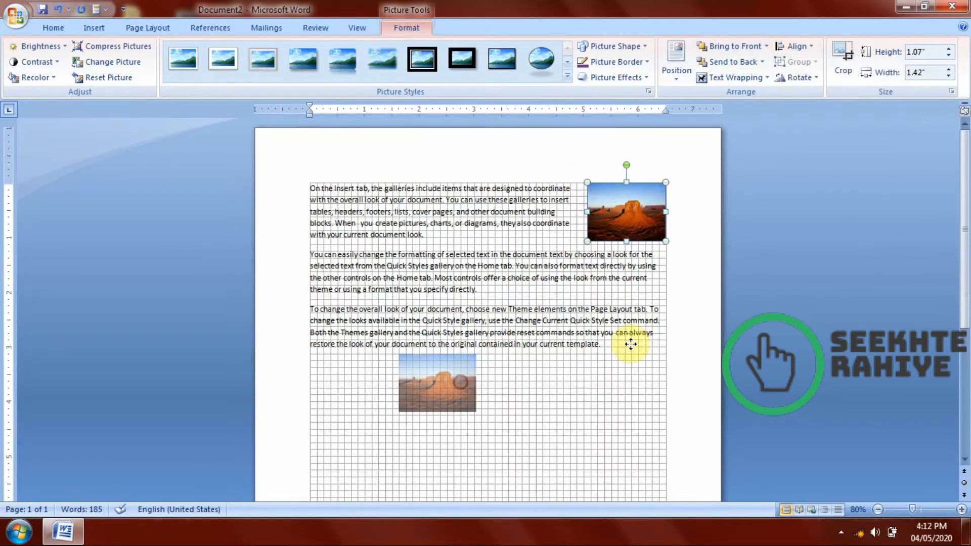
scroll(697, 323, "down", 3)
left_click_drag(412, 289, 641, 223)
left_click(765, 251)
left_click(724, 226)
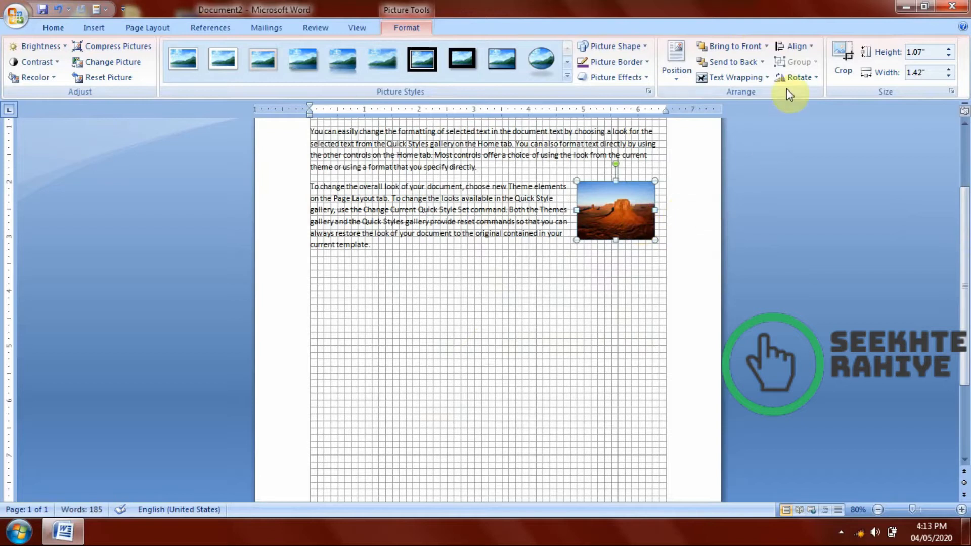
Enlarge the photo to about 3.6 by 4.8 inches and place it within the third paragraph.
left_click(792, 77)
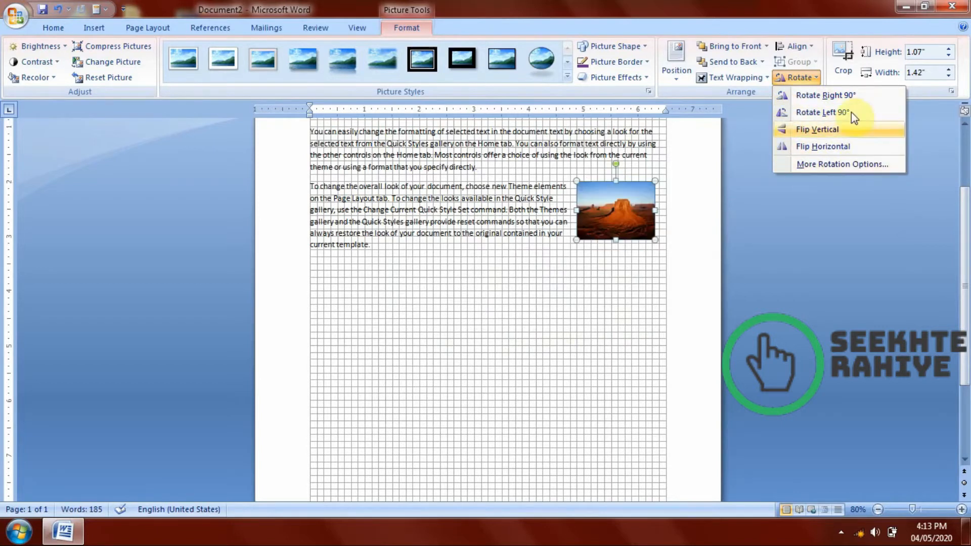
left_click(704, 174)
left_click_drag(576, 239, 390, 379)
left_click_drag(567, 284, 551, 286)
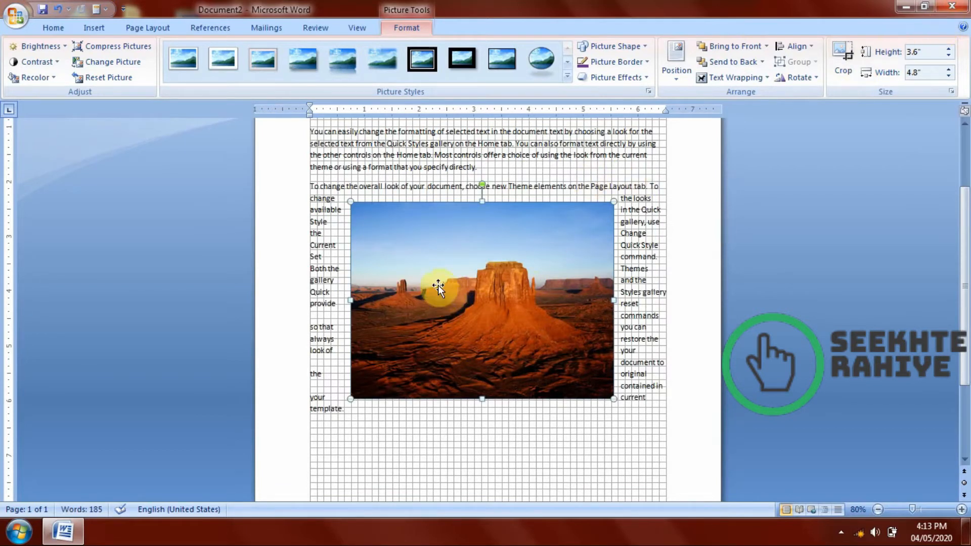
Crop the photo from its upper-left and lower-right corners around the central rock, to about 2.62 inches wide.
left_click(840, 56)
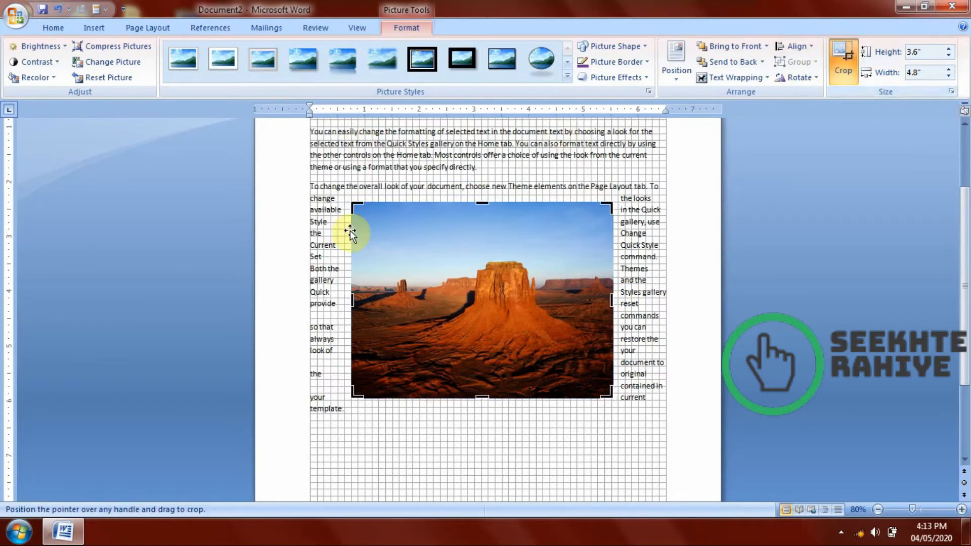
left_click_drag(356, 206, 434, 254)
left_click_drag(610, 396, 576, 353)
left_click(660, 354)
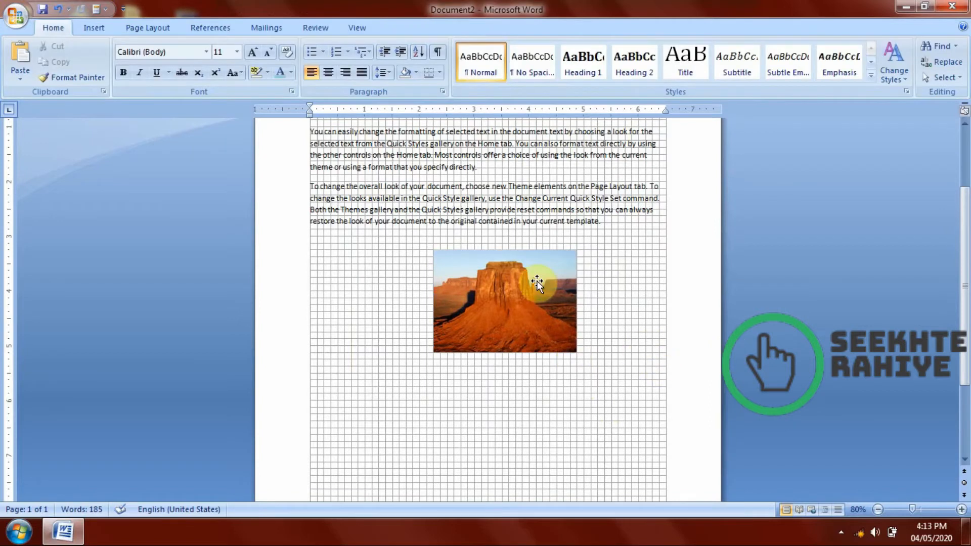
Set the cropped photo's height to 10 inches.
scroll(537, 284, "up", 3)
left_click(514, 396)
scroll(592, 303, "down", 4)
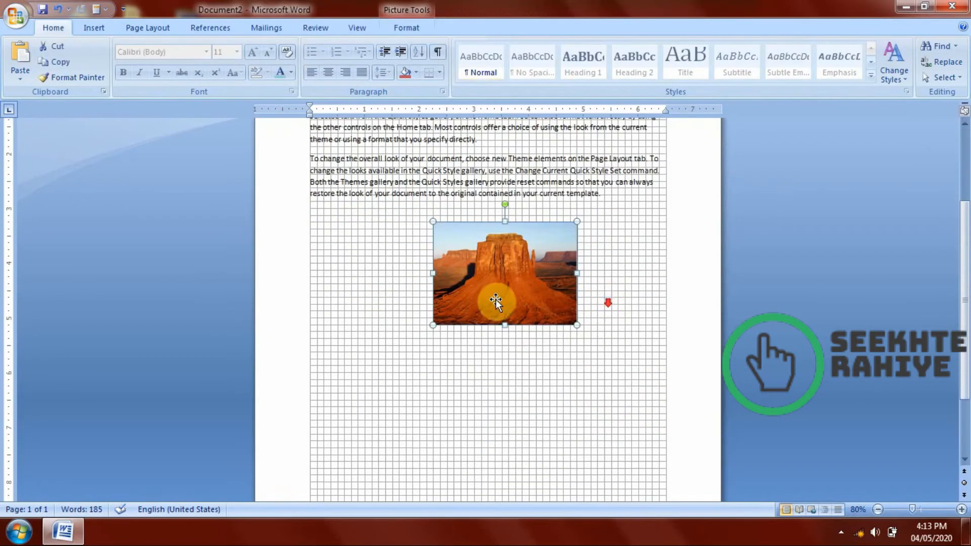
left_click(407, 28)
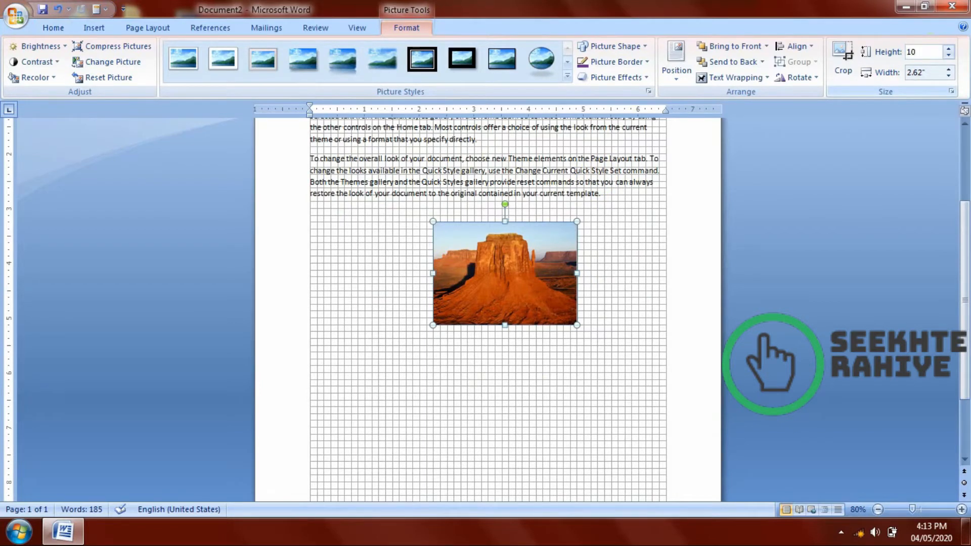
key("Return")
scroll(578, 329, "down", 4)
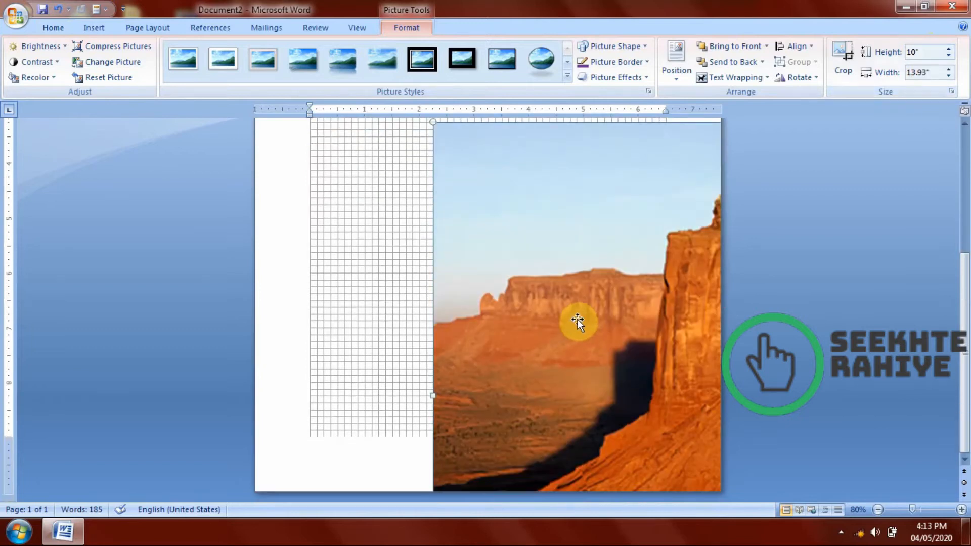
Set the photo's height to 1 inch and enlarge it by its corner to about 1.5 by 2.09 inches.
left_click_drag(582, 273, 575, 272)
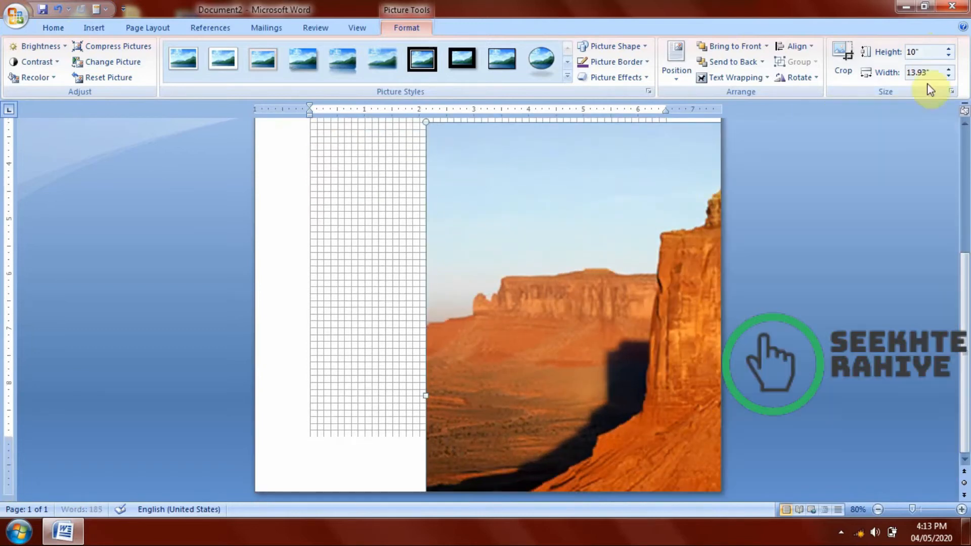
key("Return")
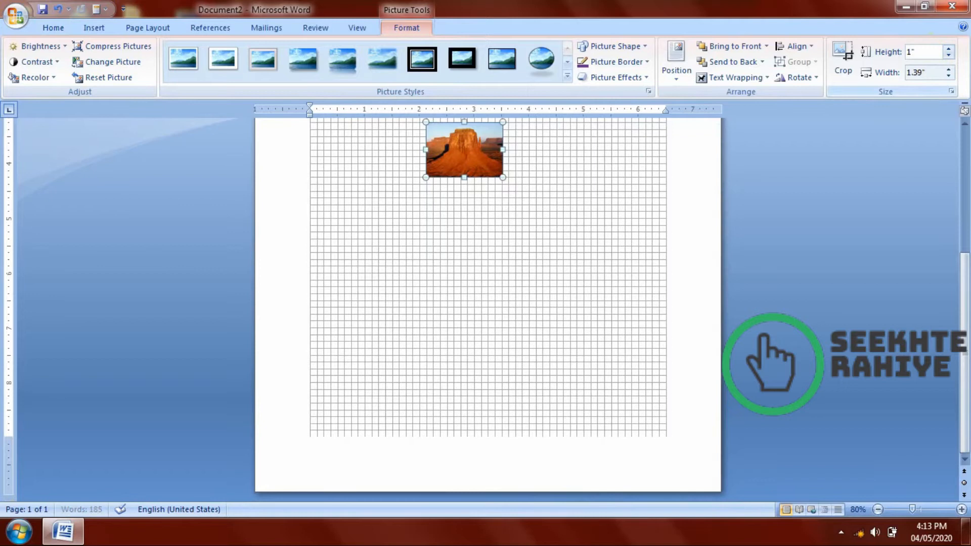
left_click_drag(502, 176, 541, 208)
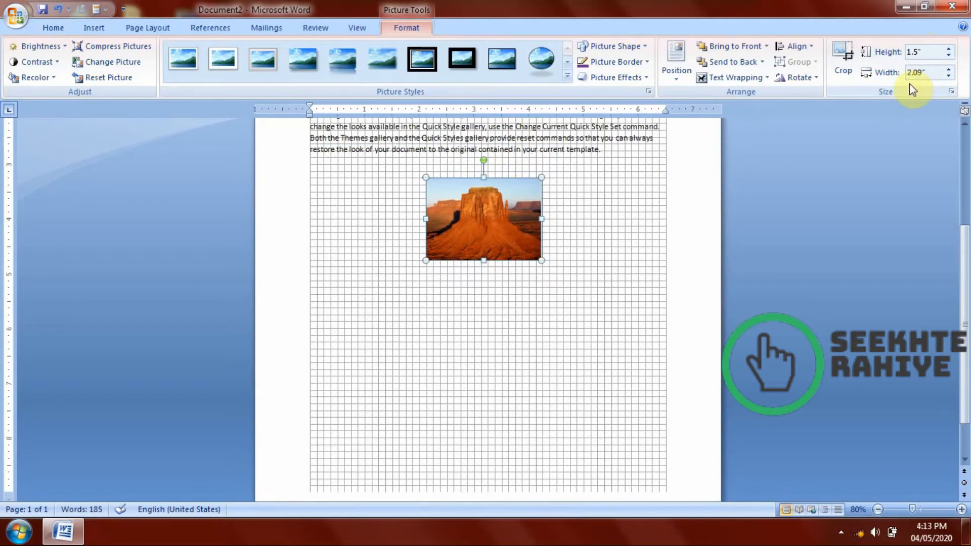
Unlock the photo's aspect ratio and set its size to 10 inches high by 5 inches wide.
left_click(952, 93)
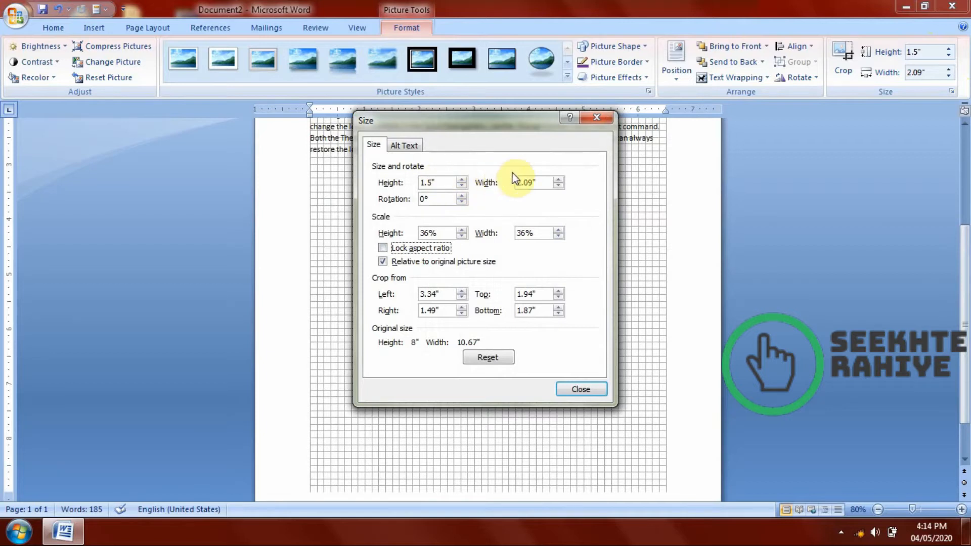
left_click(589, 390)
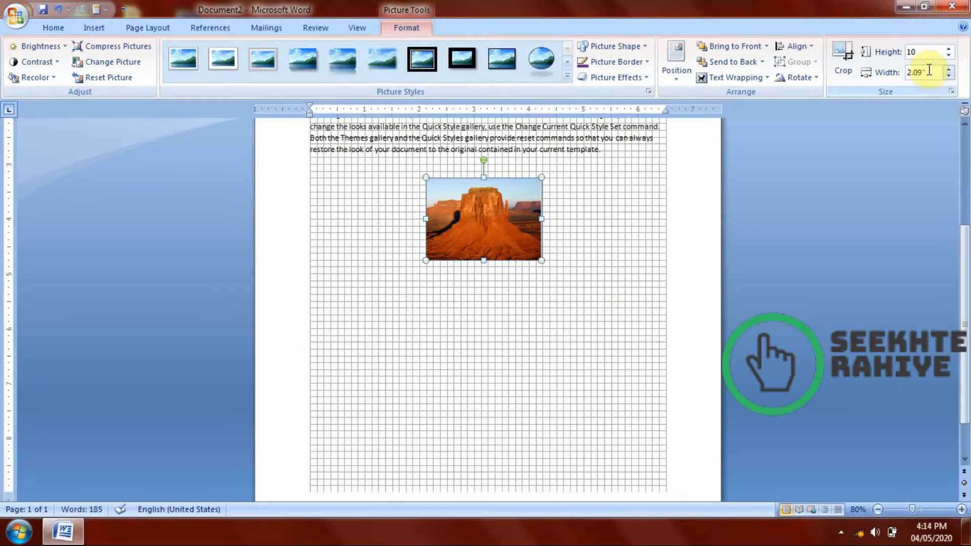
left_click(929, 70)
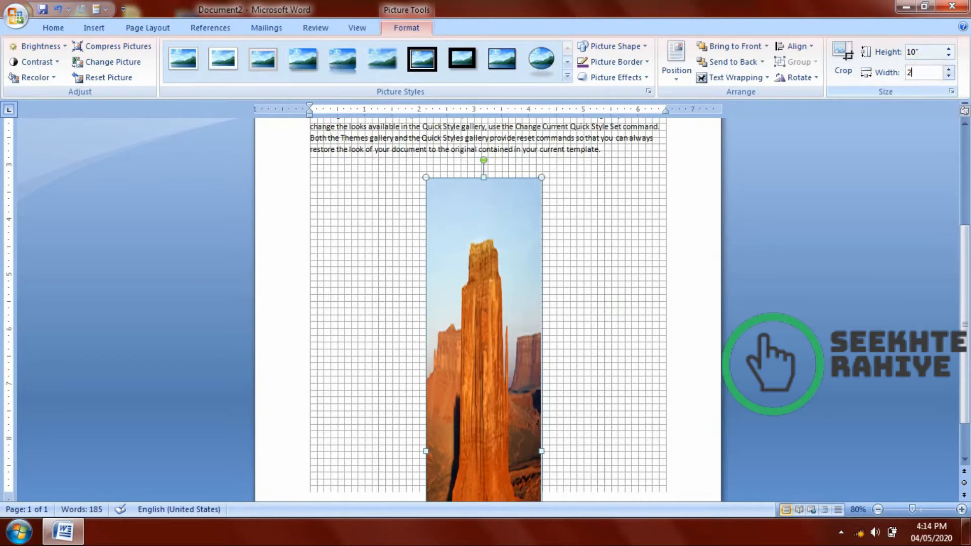
key("Return")
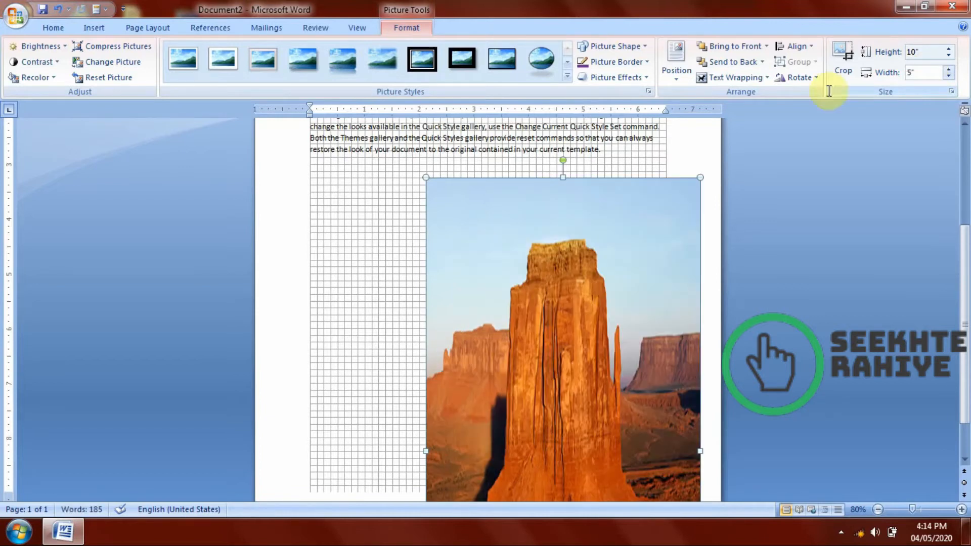
Shrink the photo to about 2.51 inches high by 3.73 inches wide and place it below the last paragraph.
scroll(589, 293, "down", 2)
left_click_drag(520, 291, 518, 359)
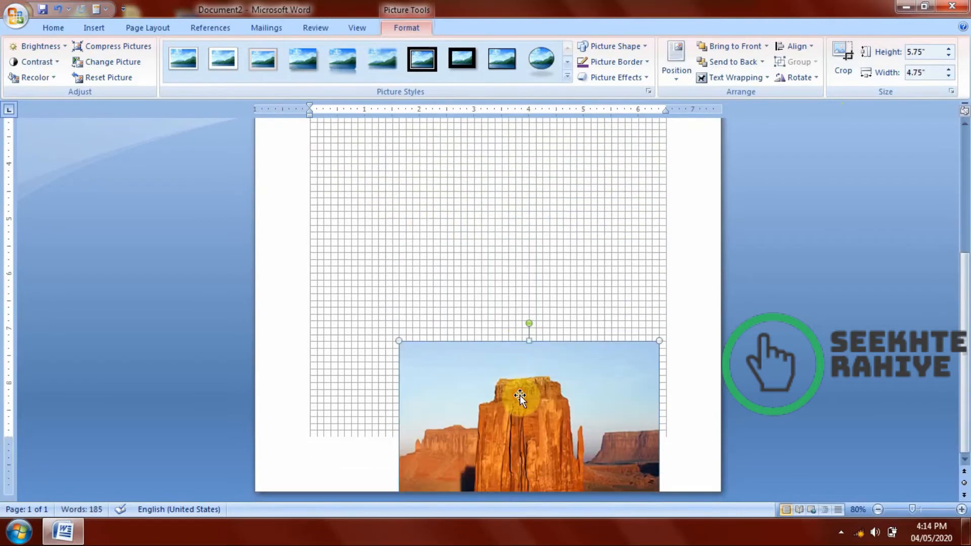
left_click_drag(520, 399, 451, 225)
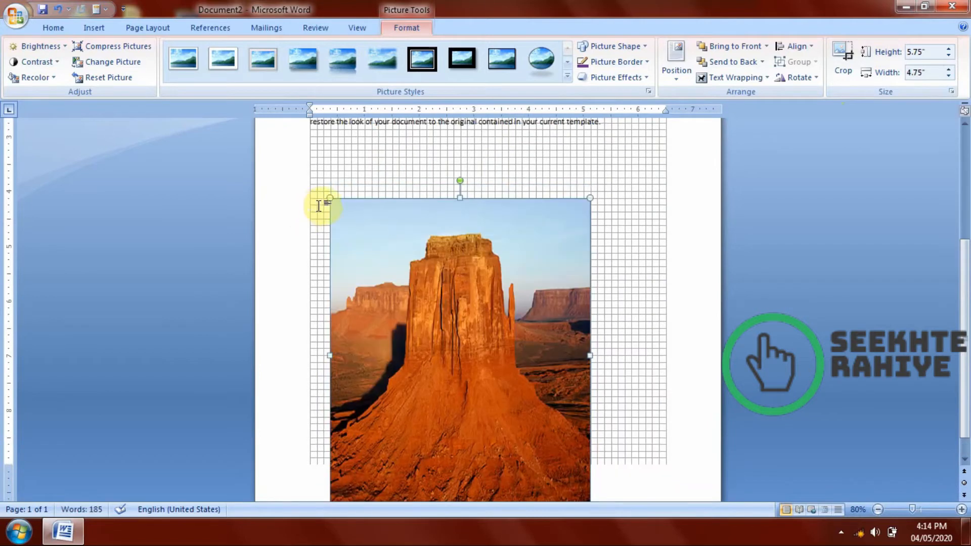
left_click_drag(344, 262, 493, 218)
Delete the photo below the text and undo the deletion.
key("Delete")
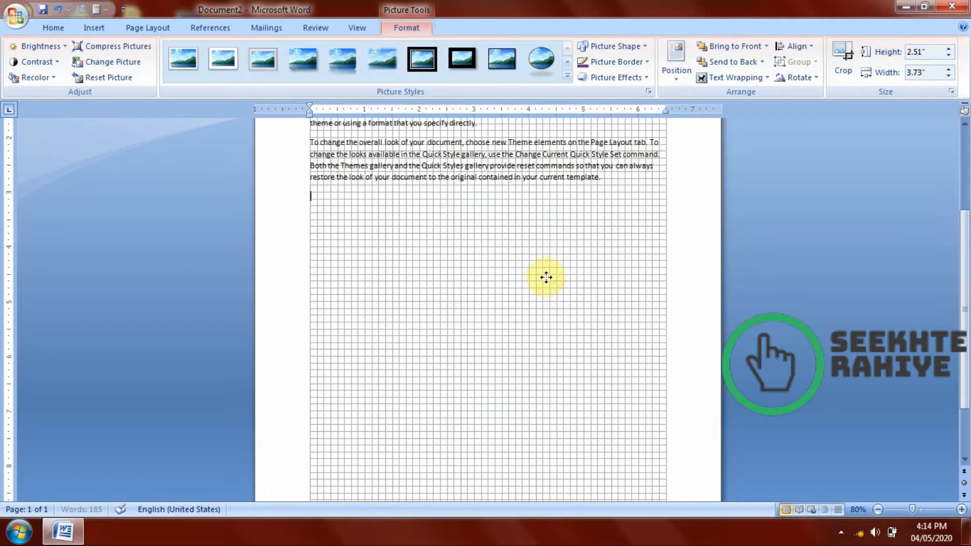
left_click(107, 28)
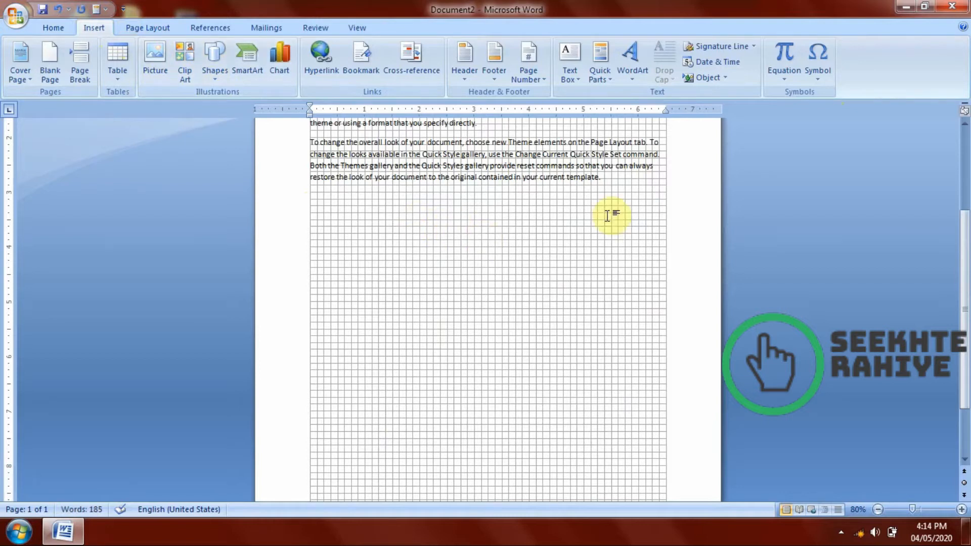
key("ctrl+z")
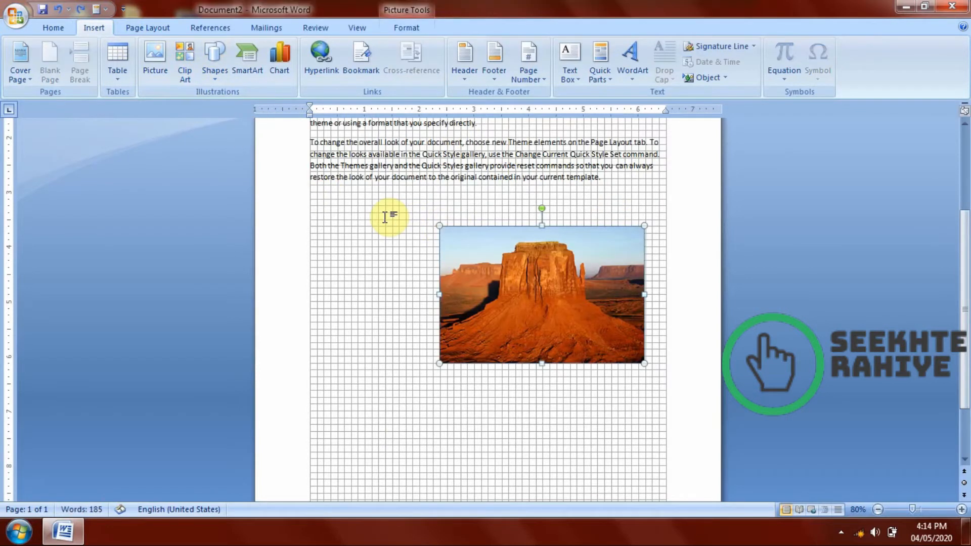
Undo the photo's resizing, cropping, moving and alignment until it is back in line within the first paragraph.
key("ctrl+z")
key("ctrl+z")
key("ctrl+z")
key("ctrl+z")
key("ctrl+z")
key("ctrl+z")
key("ctrl+z")
key("ctrl+z")
key("ctrl+z")
key("ctrl+z")
key("ctrl+z")
key("ctrl+z")
key("ctrl+z")
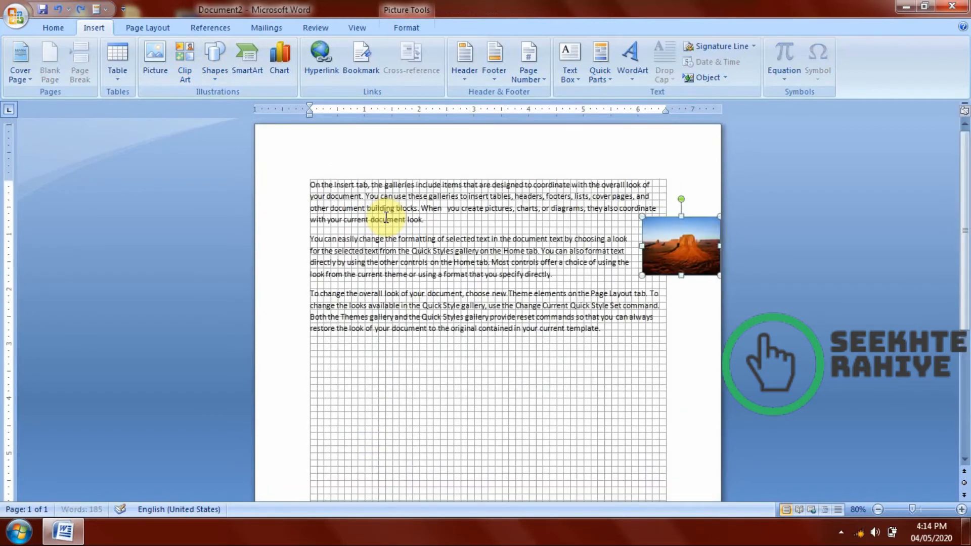
key("ctrl+z")
key("ctrl+z")
key("ctrl+z")
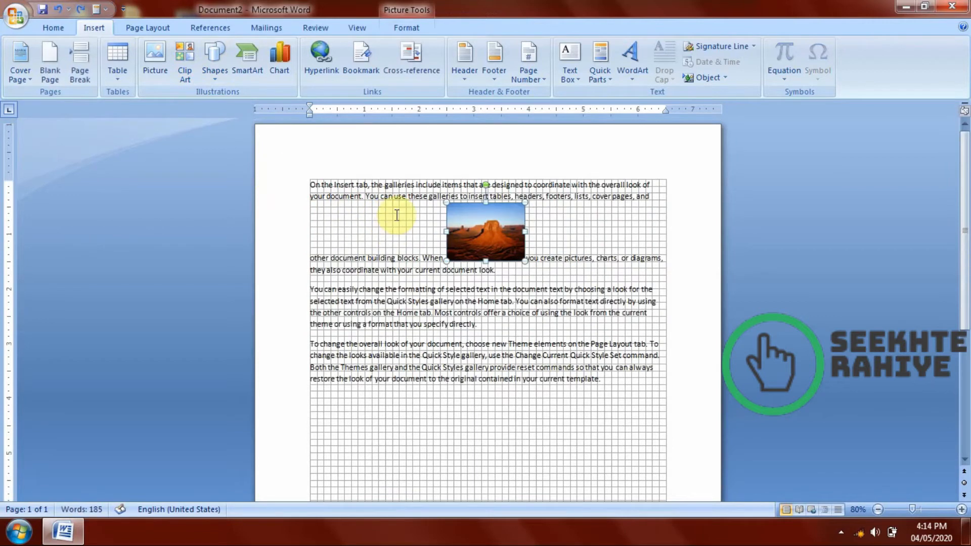
Hide the document's gridlines.
left_click(434, 228)
left_click(472, 238)
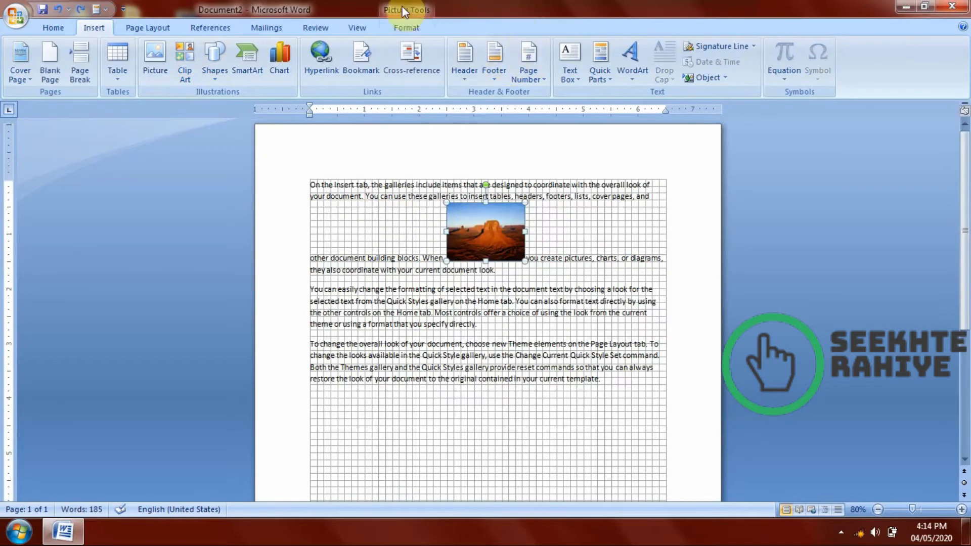
left_click(412, 28)
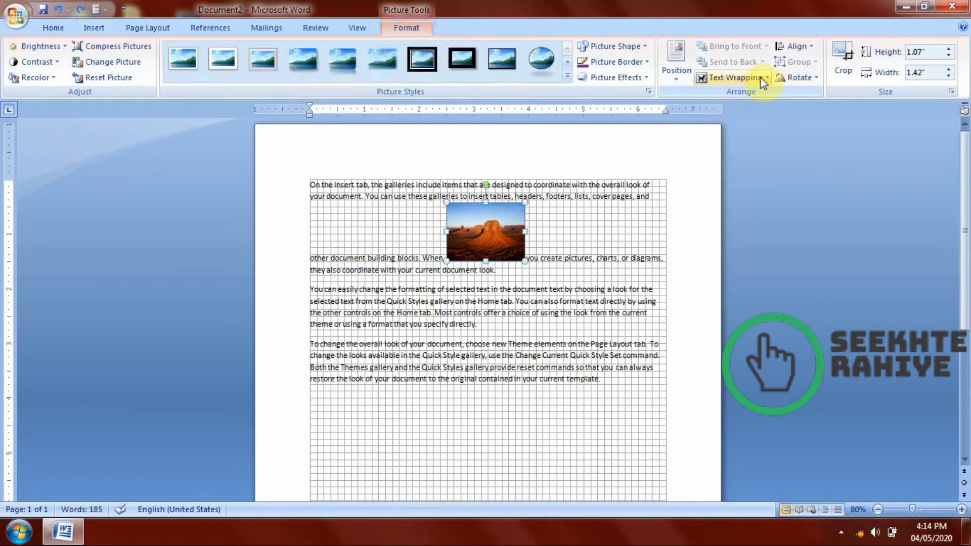
left_click(787, 48)
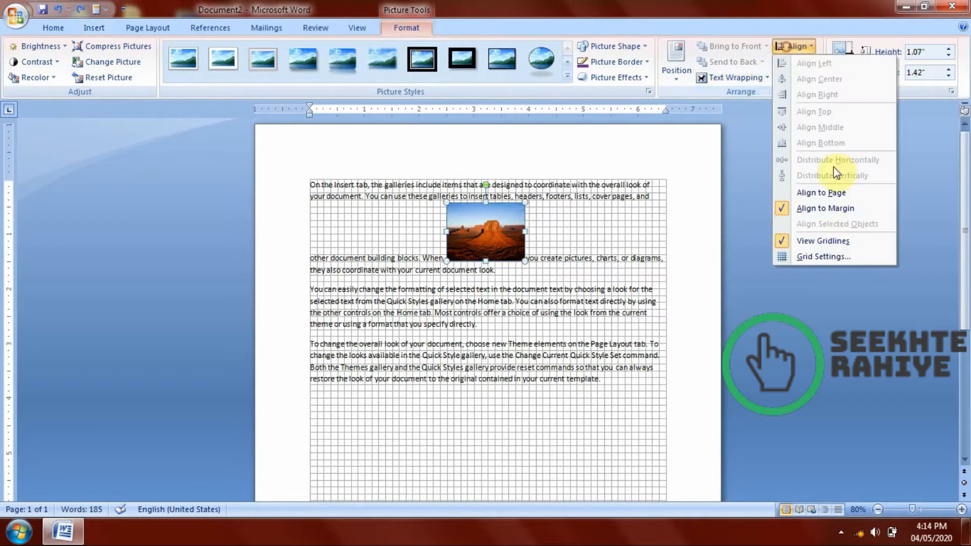
left_click(812, 241)
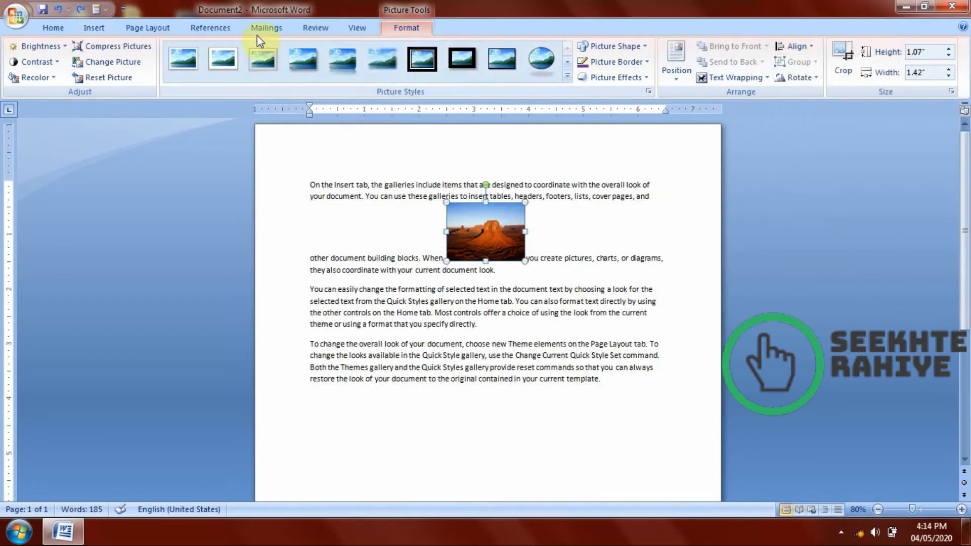
Delete the photo from the first paragraph.
left_click(100, 29)
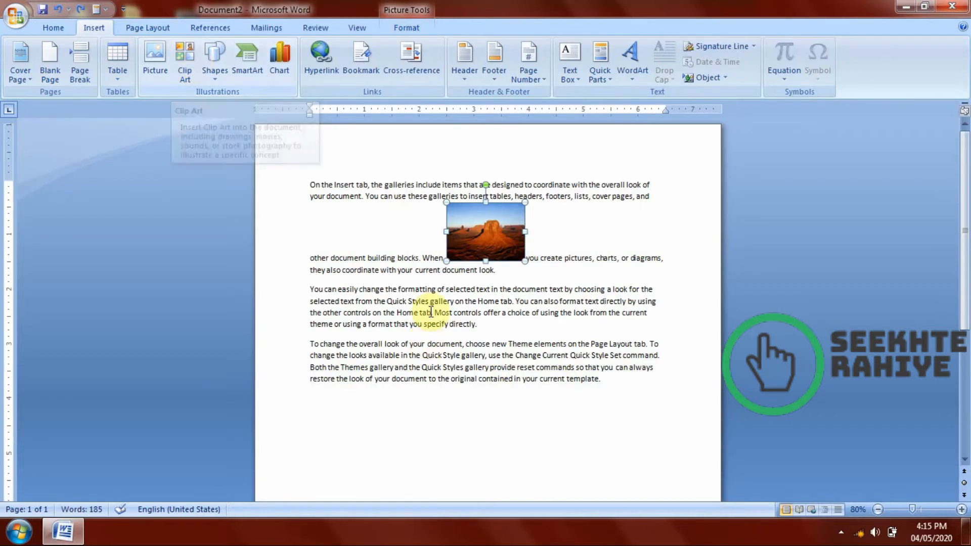
left_click(484, 231)
key("Delete")
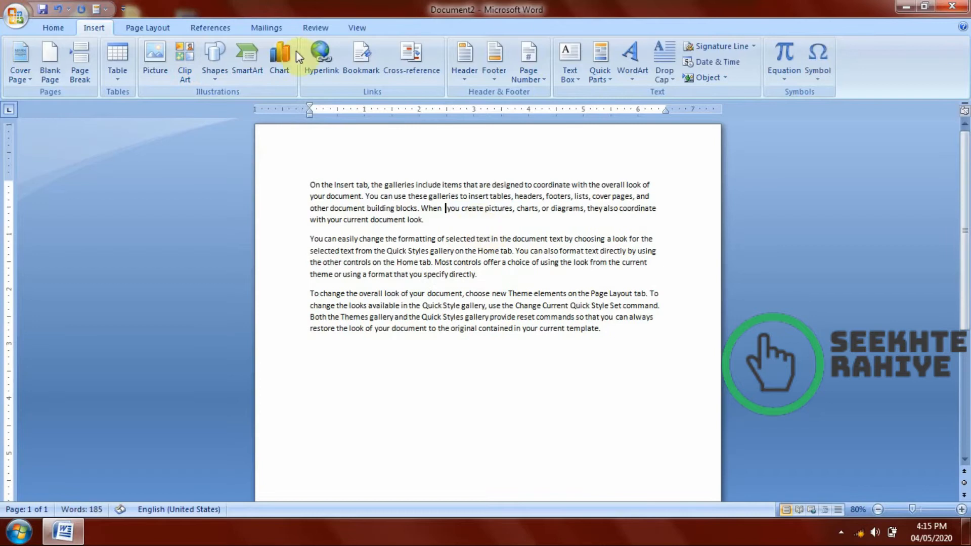
Search the clip art collections for "animal".
left_click(179, 76)
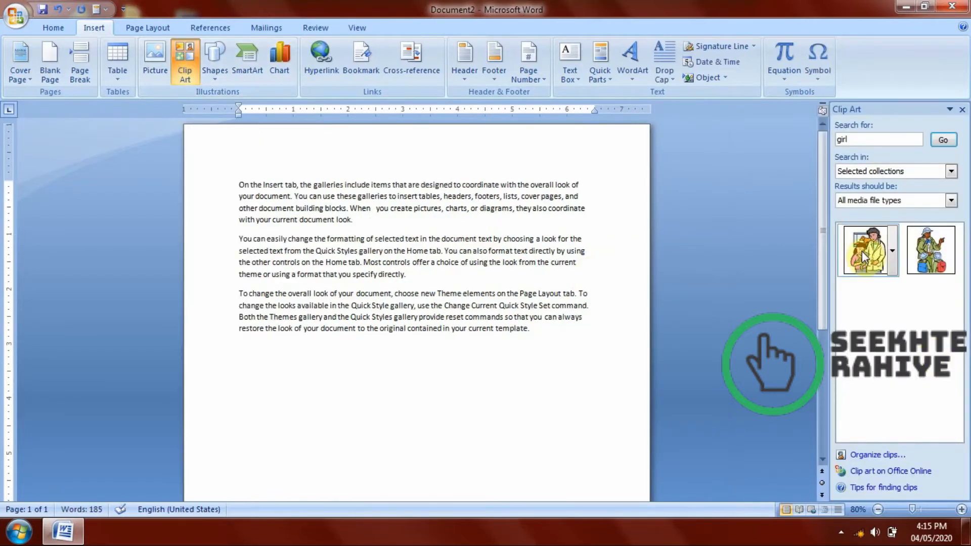
left_click(860, 140)
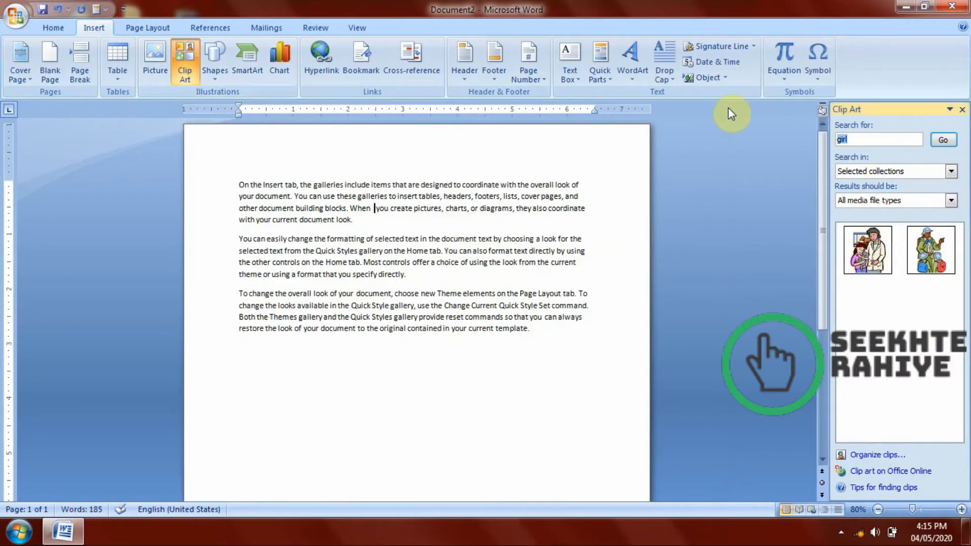
type("animal")
key("Return")
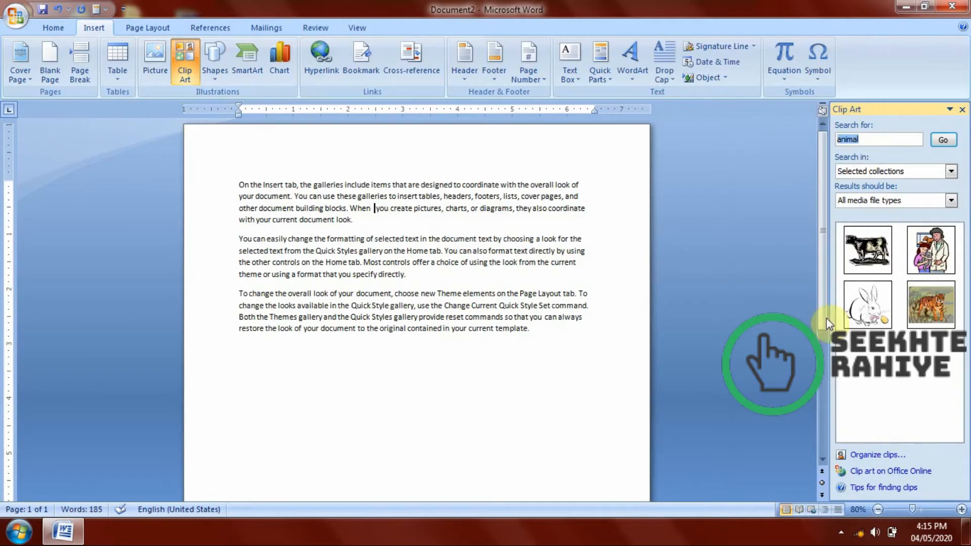
Insert the tiger clip art in the first paragraph and move it into that paragraph's last line.
left_click(919, 296)
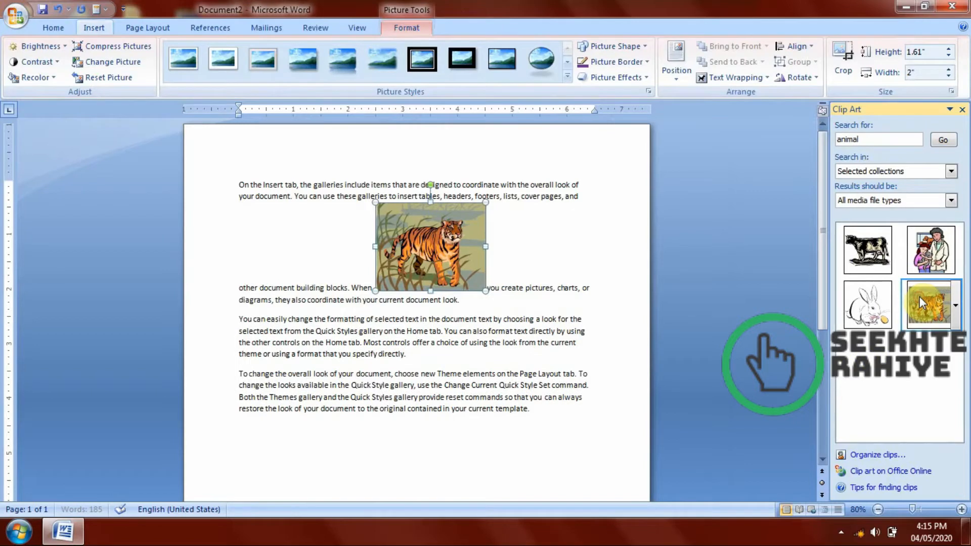
left_click_drag(409, 233, 403, 298)
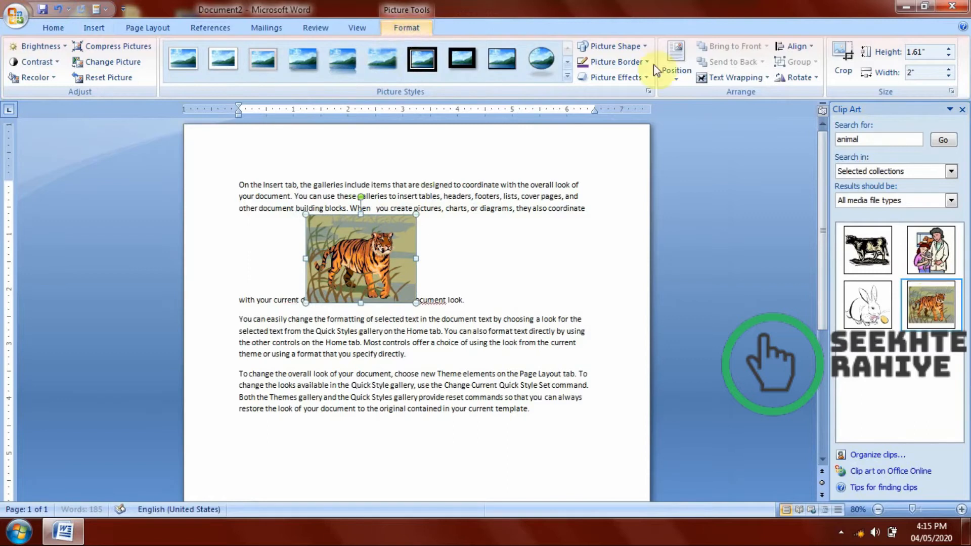
Move the tiger clip art slightly further along the paragraph's last line and close the Clip Art pane.
left_click_drag(344, 252, 367, 249)
left_click(94, 28)
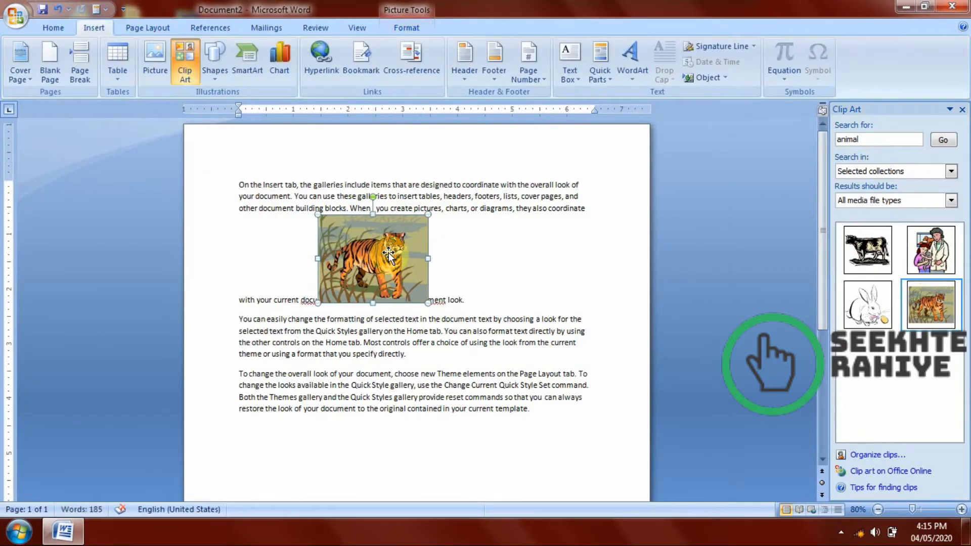
left_click(962, 110)
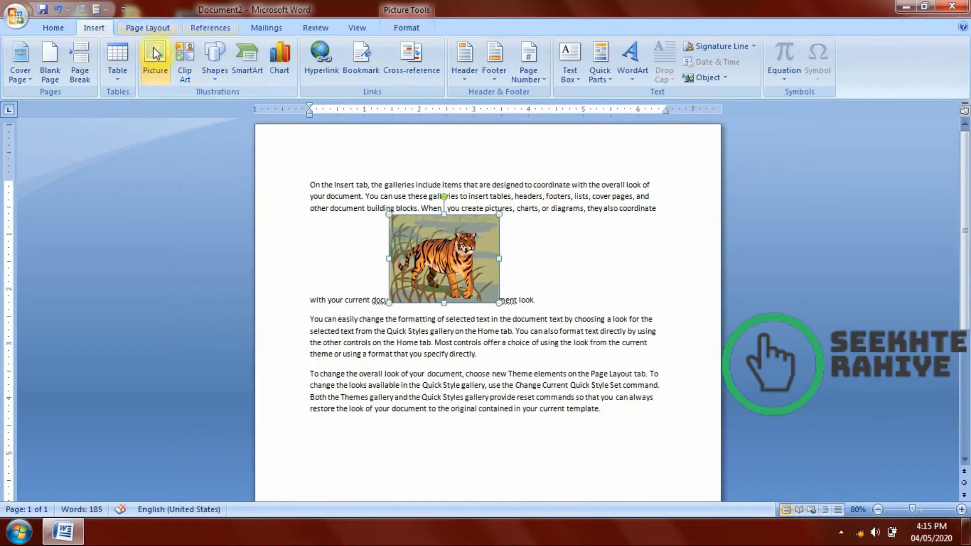
Search the clip art collections for "doctor".
left_click(185, 61)
left_click(884, 139)
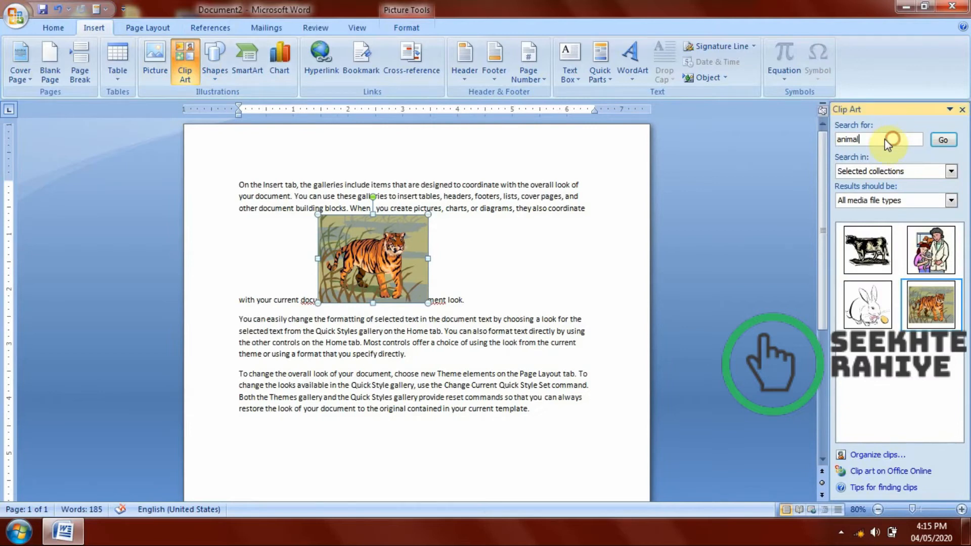
type("gi")
type("r")
key("Return")
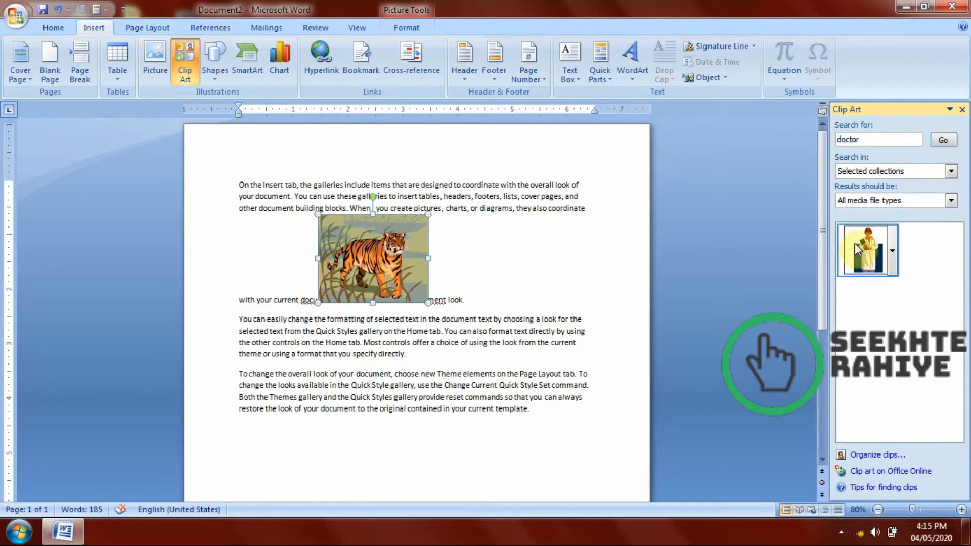
Replace the tiger clip art with the doctor clip art and place it at the end of the first paragraph.
left_click(856, 249)
left_click(377, 273)
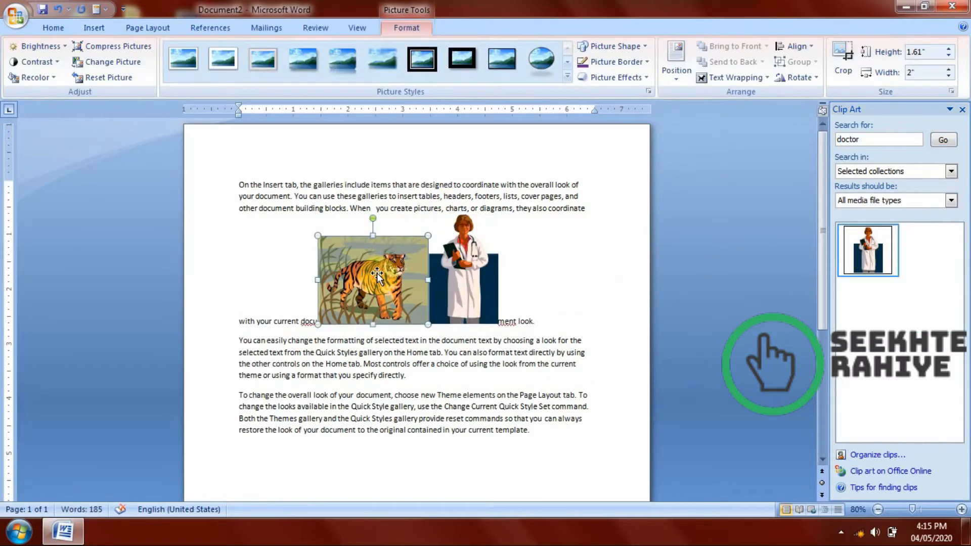
key("Delete")
left_click_drag(377, 273, 503, 276)
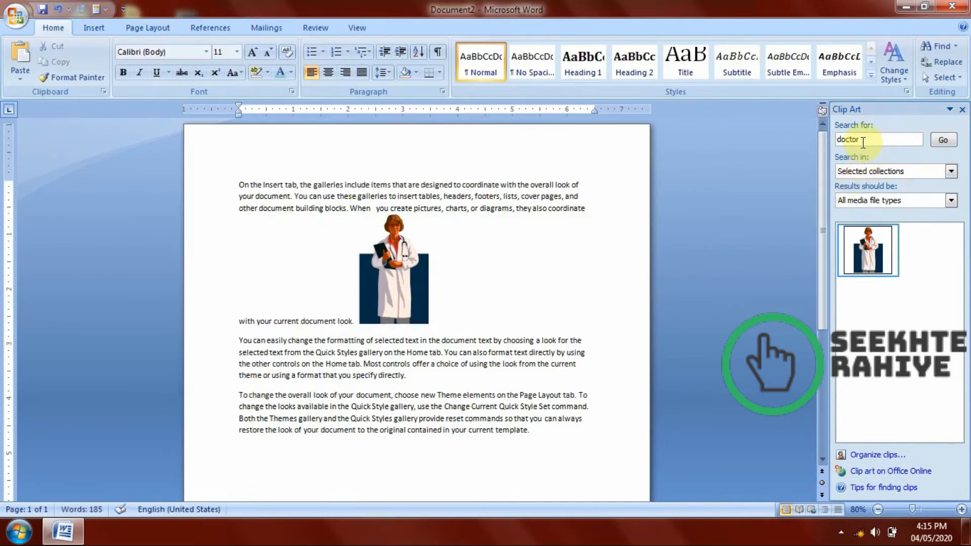
Search the clip art collections for a police picture.
left_click(866, 136)
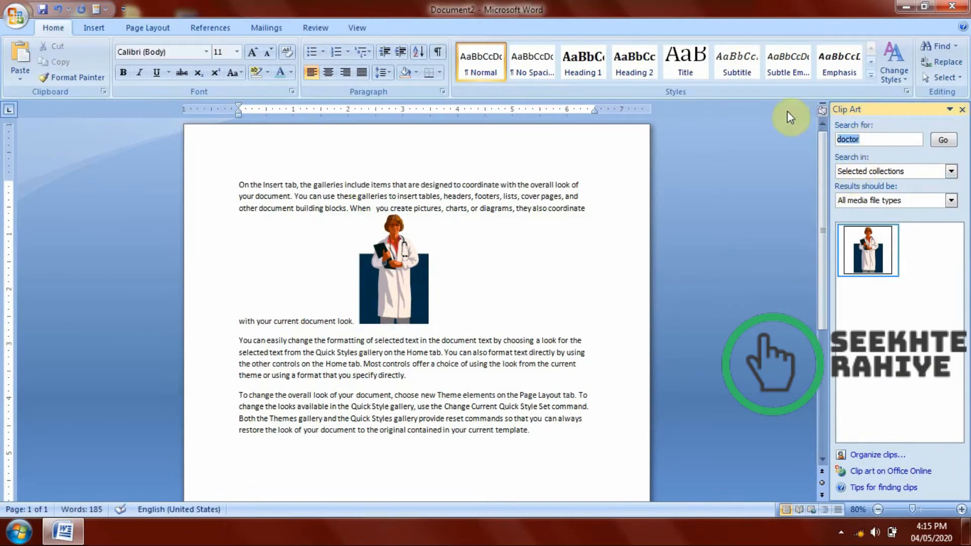
key("BackSpace")
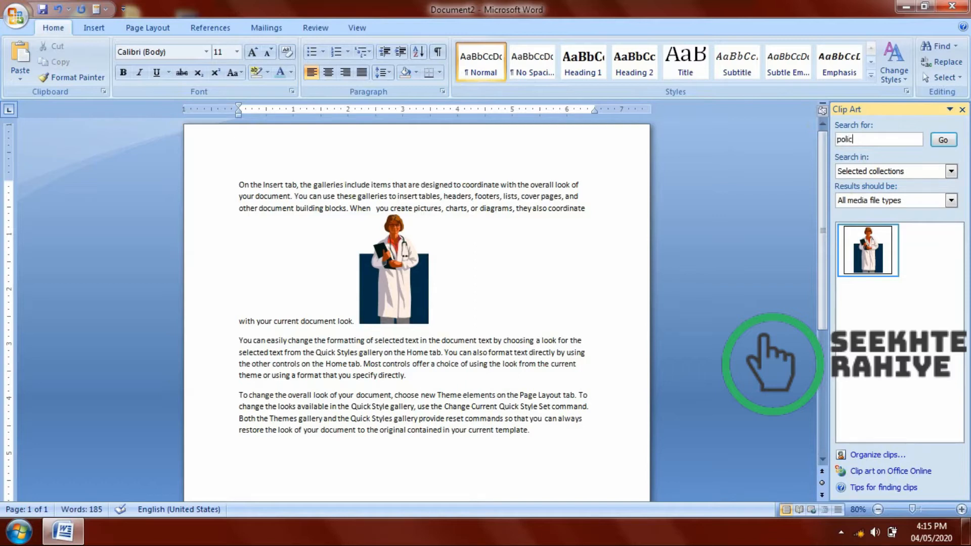
key("Return")
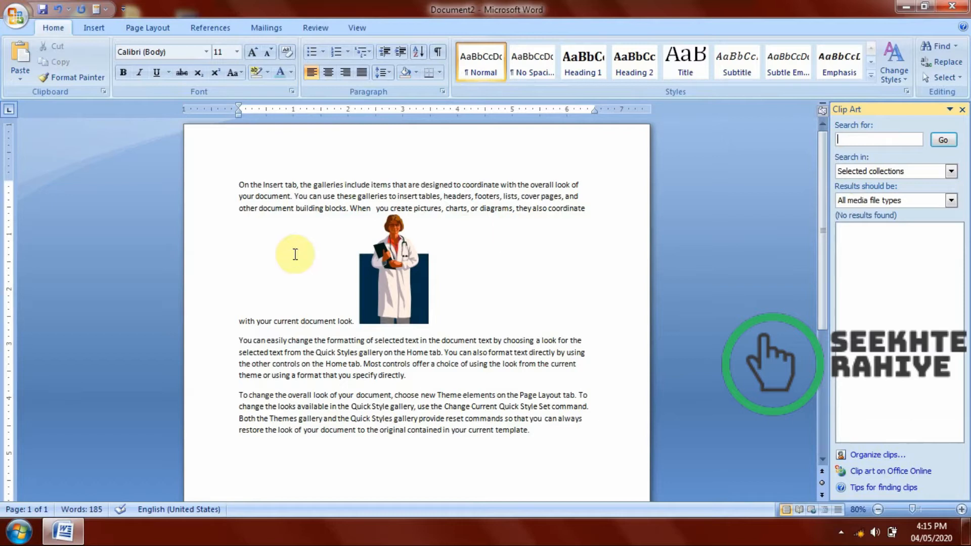
Delete the doctor clip art from the first paragraph and close the Clip Art pane.
left_click(393, 271)
key("Delete")
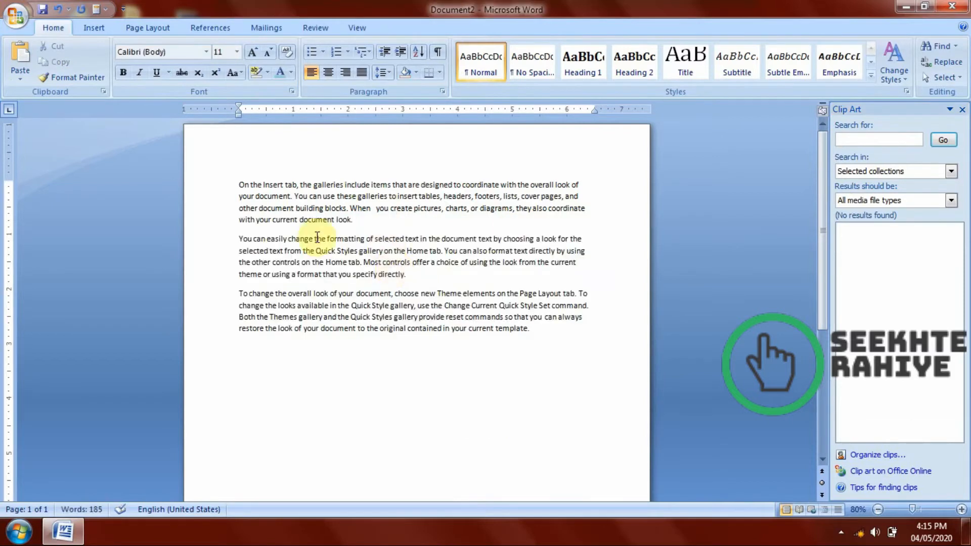
left_click(97, 29)
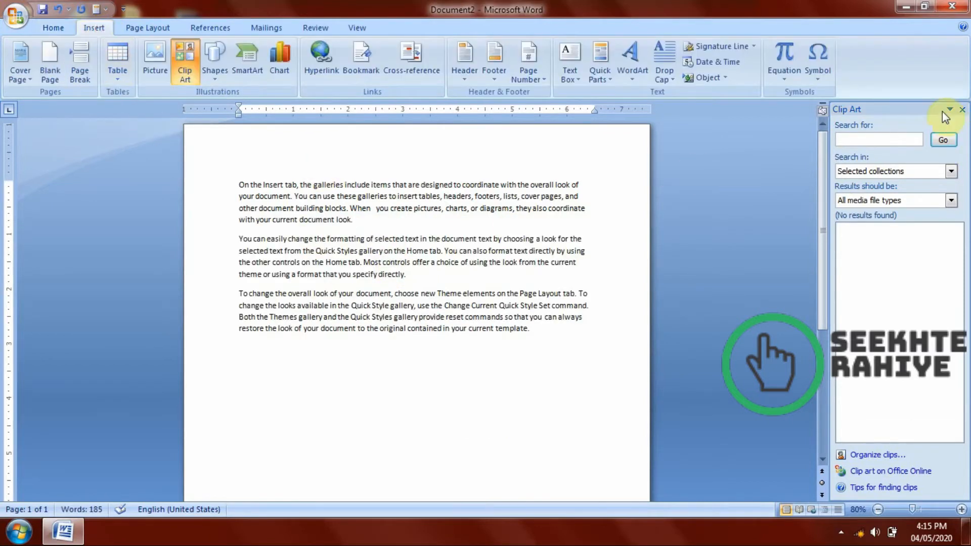
left_click(961, 109)
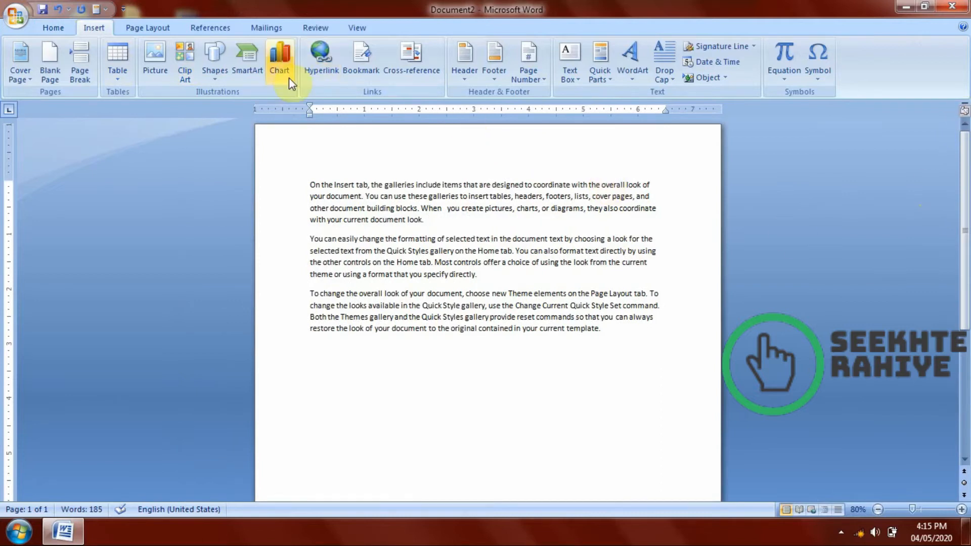
Draw a wave shape about 6.43" wide and 1.99" high and place it below the last paragraph.
left_click(233, 77)
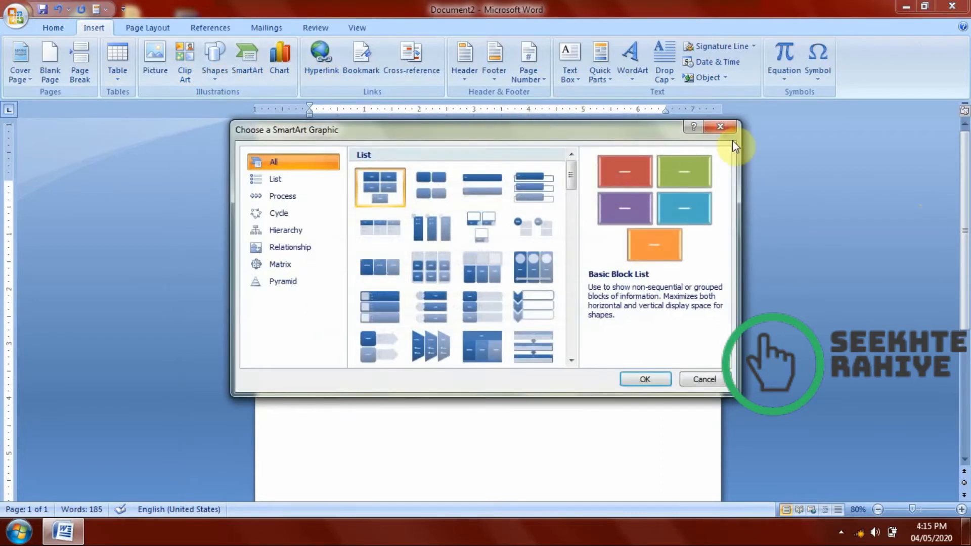
left_click(729, 132)
left_click(207, 71)
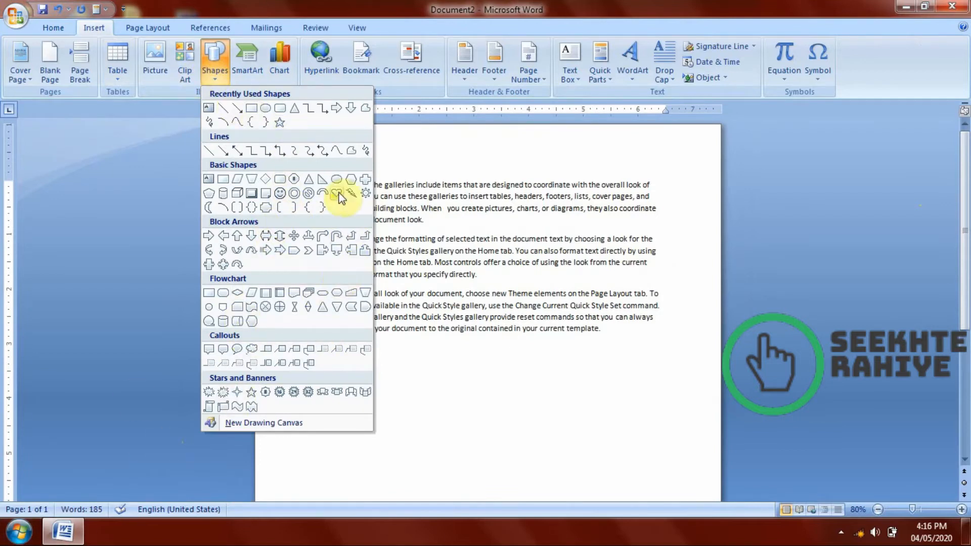
left_click(236, 307)
mouse_move(389, 218)
left_mouse_down()
mouse_move(574, 275)
mouse_move(671, 269)
left_mouse_up()
left_click_drag(476, 196, 410, 326)
scroll(472, 373, "down", 2)
left_click(522, 332)
left_click_drag(480, 314, 457, 320)
Add the text "Seekhte rahiye" inside the wave shape and enlarge it to 72 pt.
right_click(457, 320)
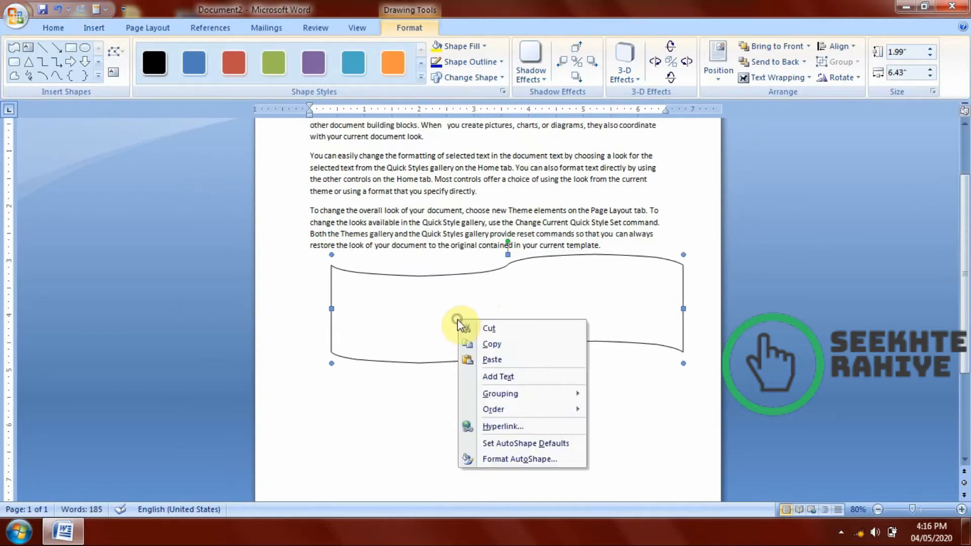
left_click(522, 378)
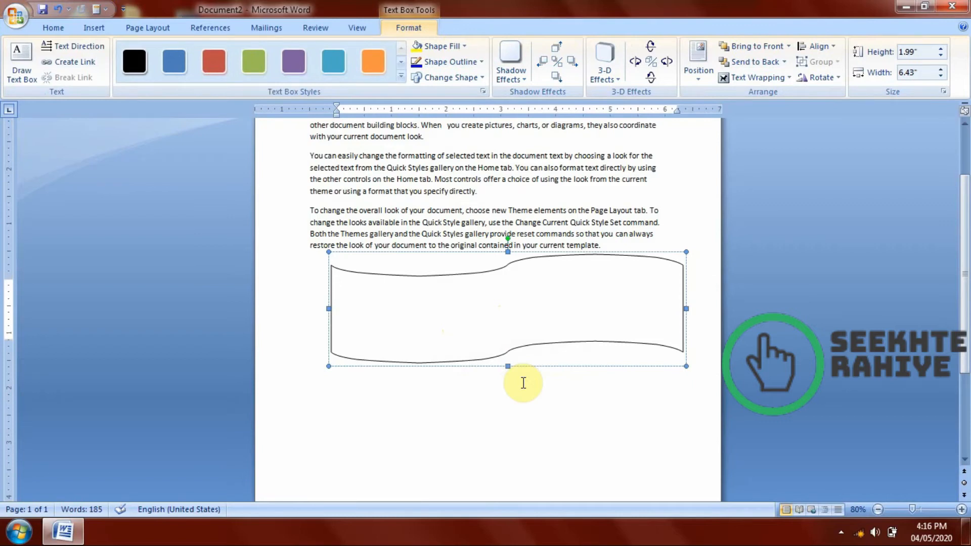
type("Seekhte rahiye")
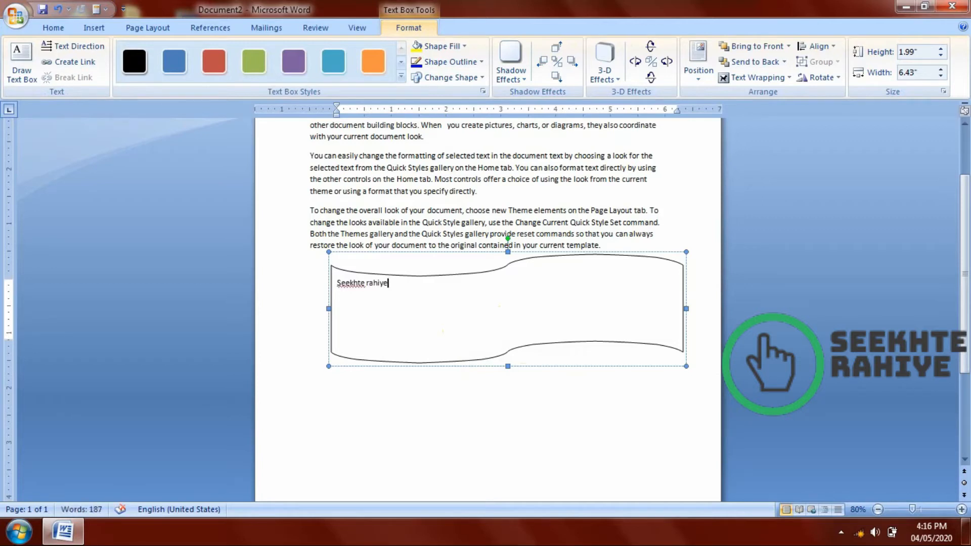
key("ctrl+a")
key("ctrl+bracketright")
key("ctrl+bracketright")
key("ctrl+bracketright")
key("ctrl+bracketright")
key("ctrl+bracketright")
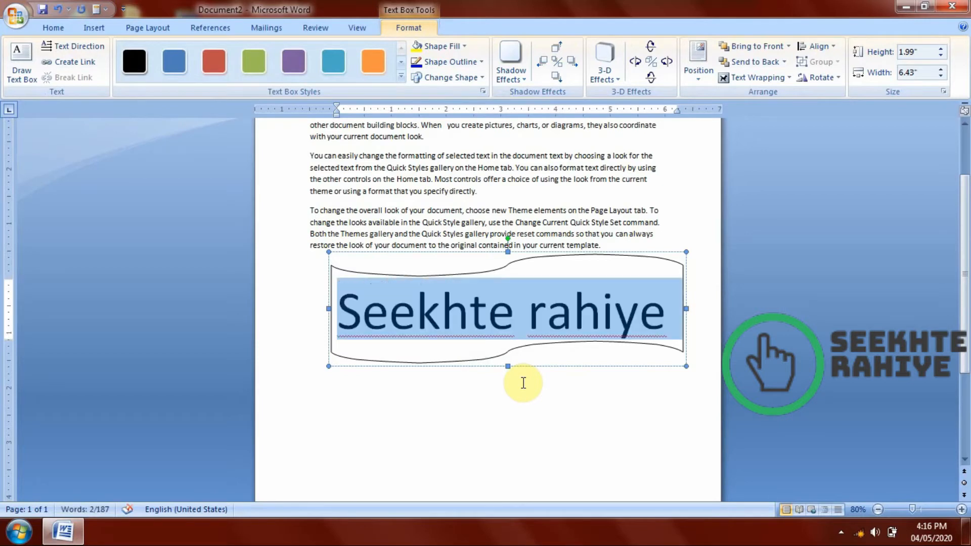
left_click(480, 432)
scroll(481, 430, "down", 3)
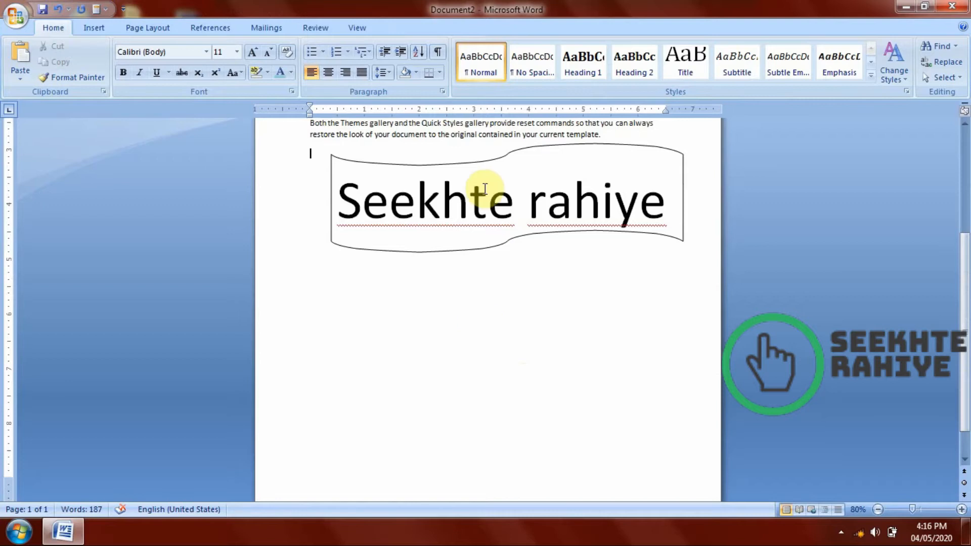
left_click(484, 189)
scroll(518, 349, "up", 3)
left_click(546, 283)
left_click(553, 413)
left_click_drag(513, 324, 600, 329)
left_click(557, 423)
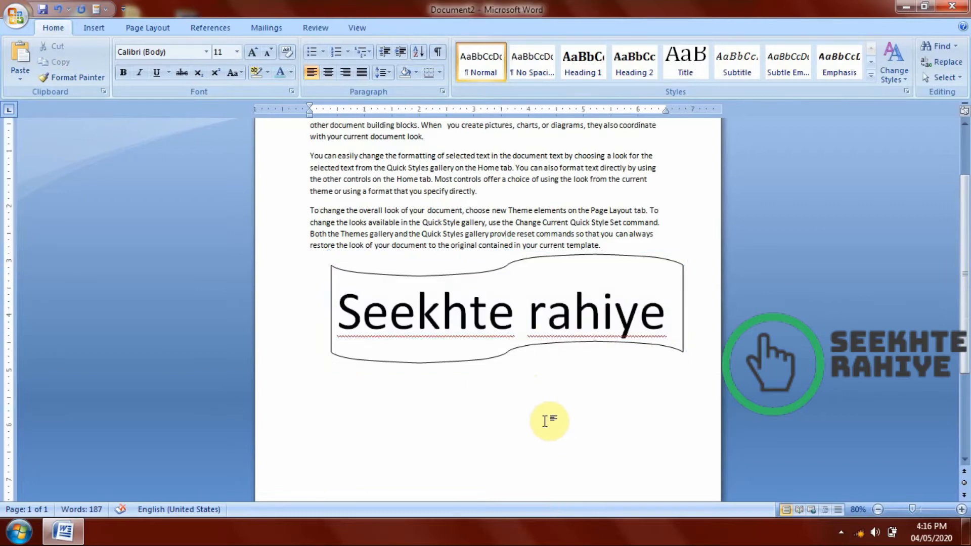
Move the wave shape slightly closer to the page's left margin.
left_click(355, 277)
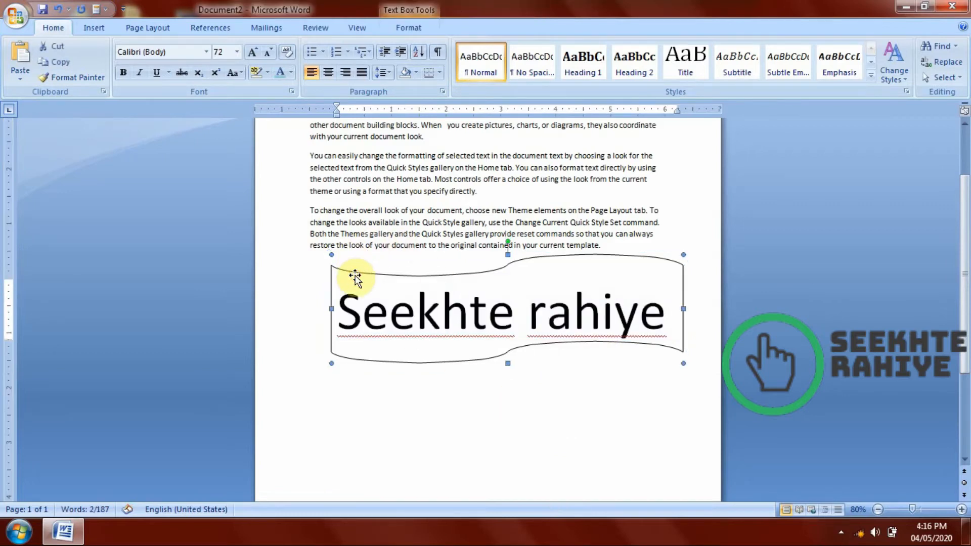
left_click_drag(349, 274, 349, 275)
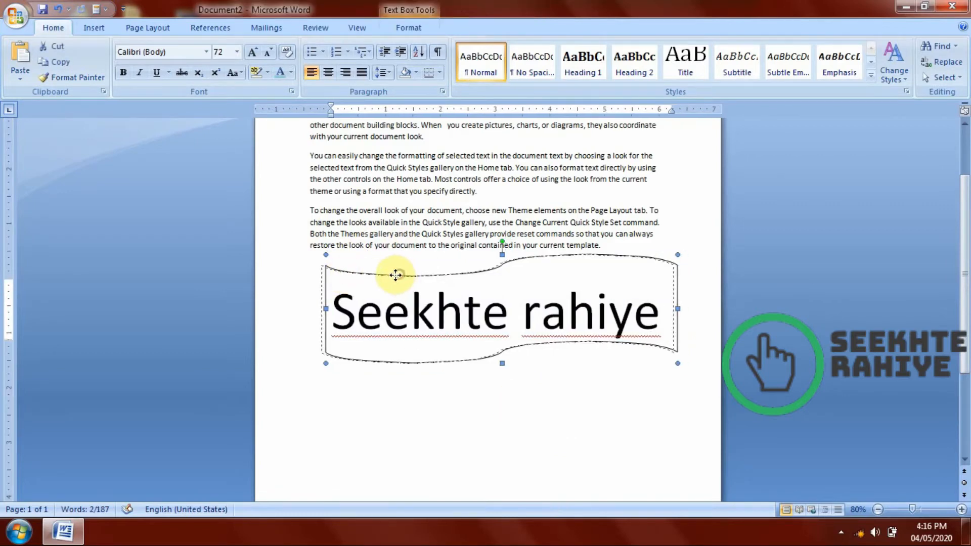
left_click(553, 408)
Shrink the wave shape to about 3.68" wide and 1.64" high by its upper outer corner.
scroll(503, 400, "up", 3)
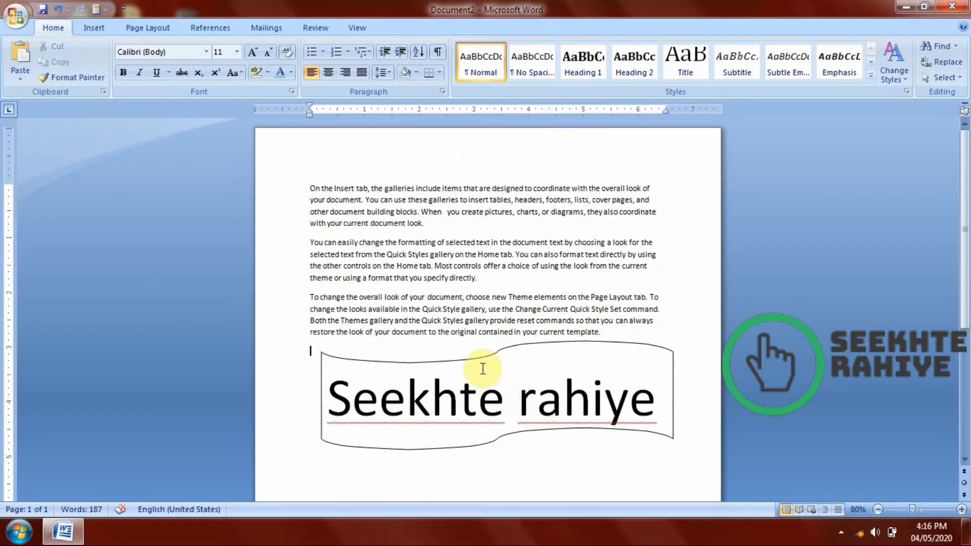
left_click(480, 355)
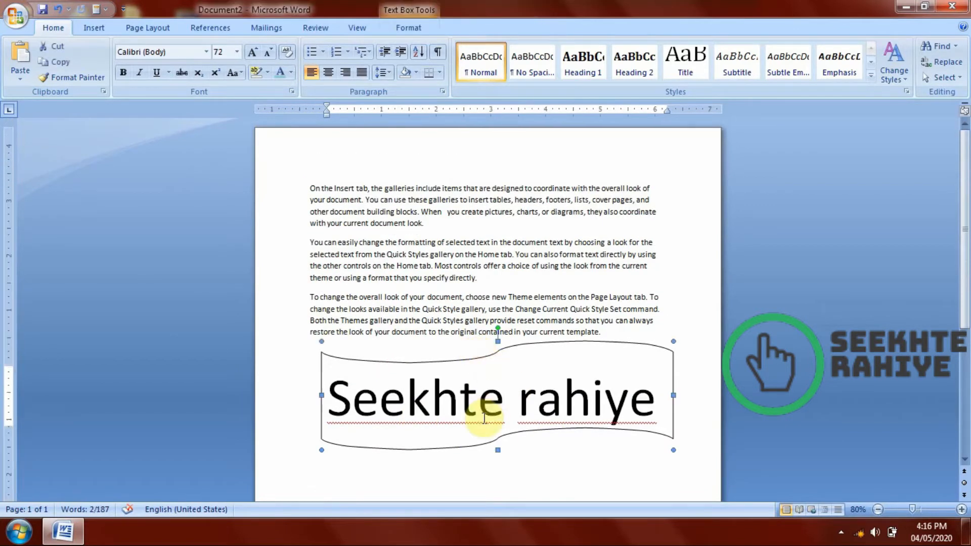
left_click(99, 30)
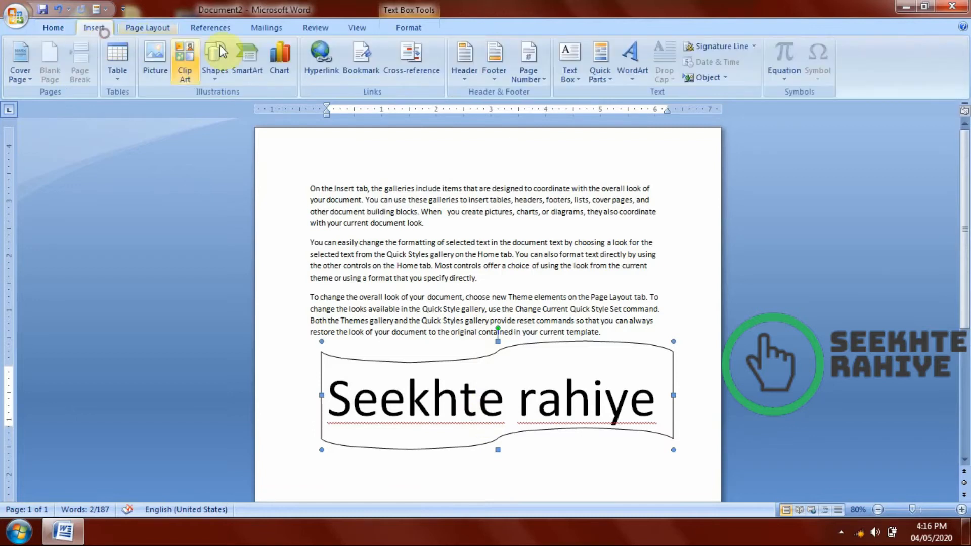
left_click(408, 28)
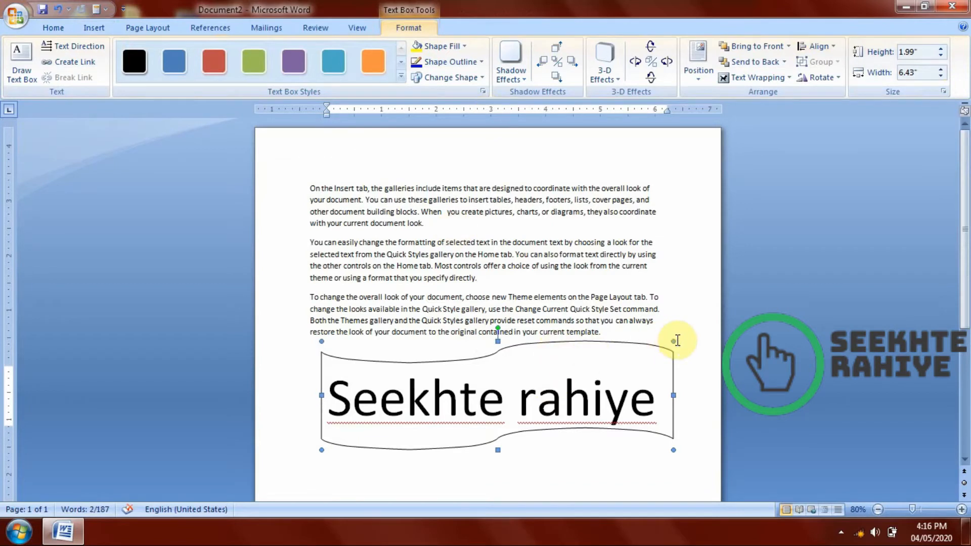
left_click_drag(675, 342, 526, 357)
left_click(481, 386)
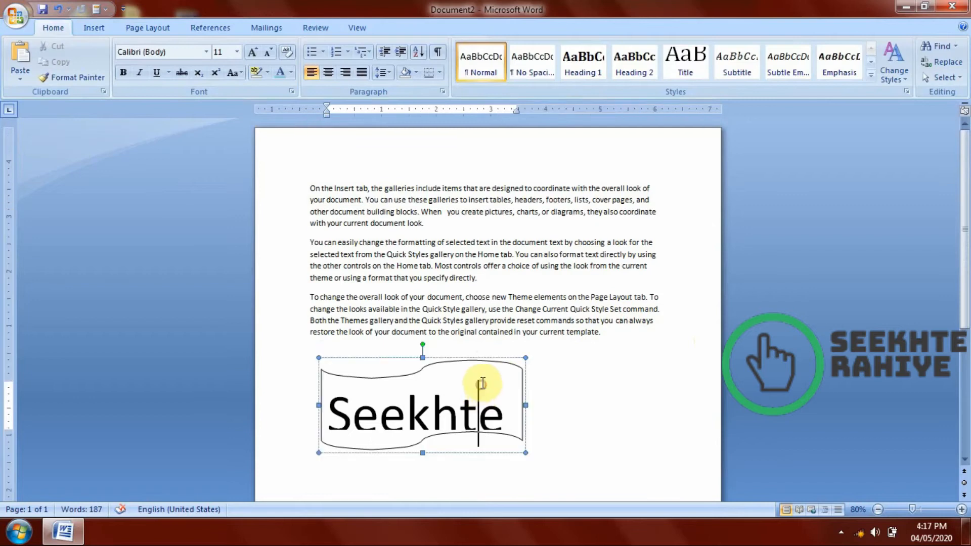
Draw a rectangle about 2.35" wide and 2.4" high overlapping the wave shape's end and apply the orange shape style.
left_click(95, 28)
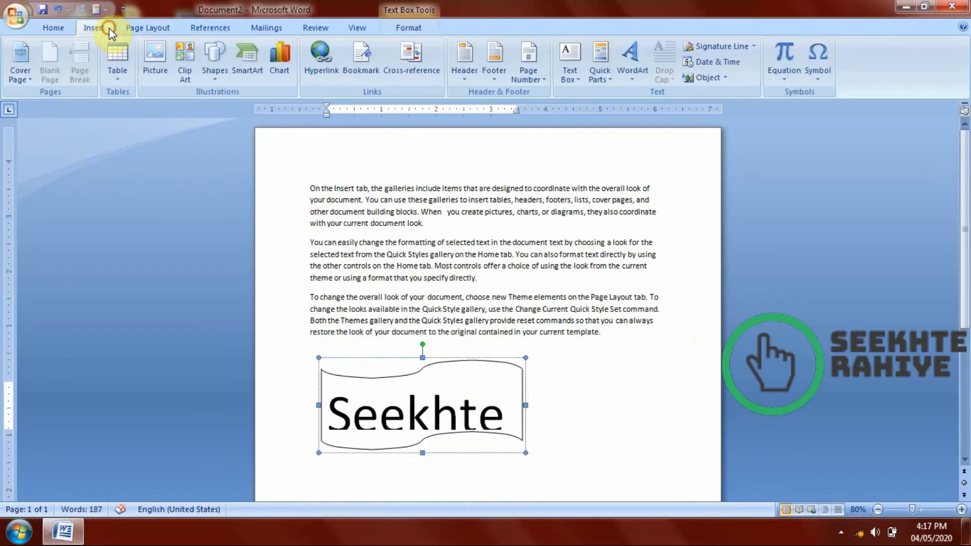
left_click(215, 71)
left_click(264, 108)
left_click_drag(445, 302, 573, 432)
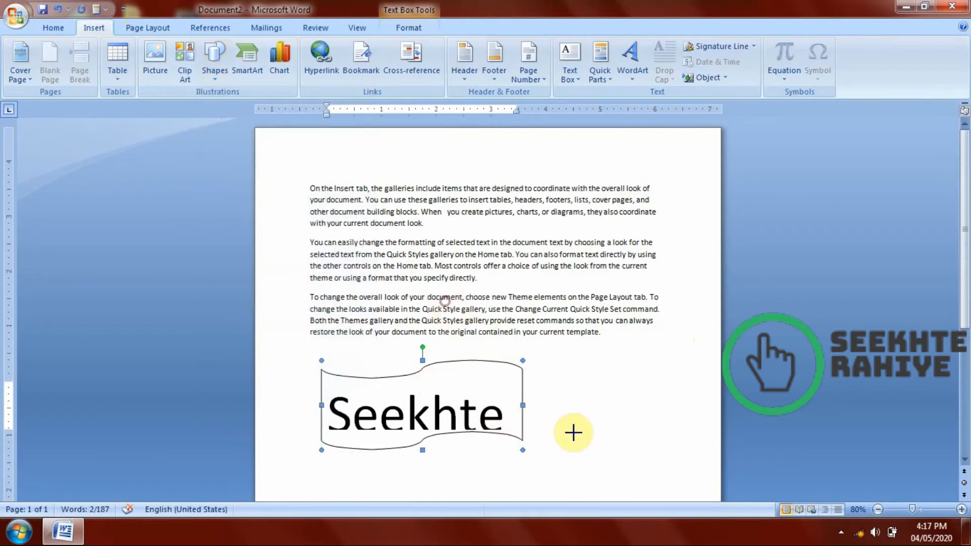
left_click(393, 62)
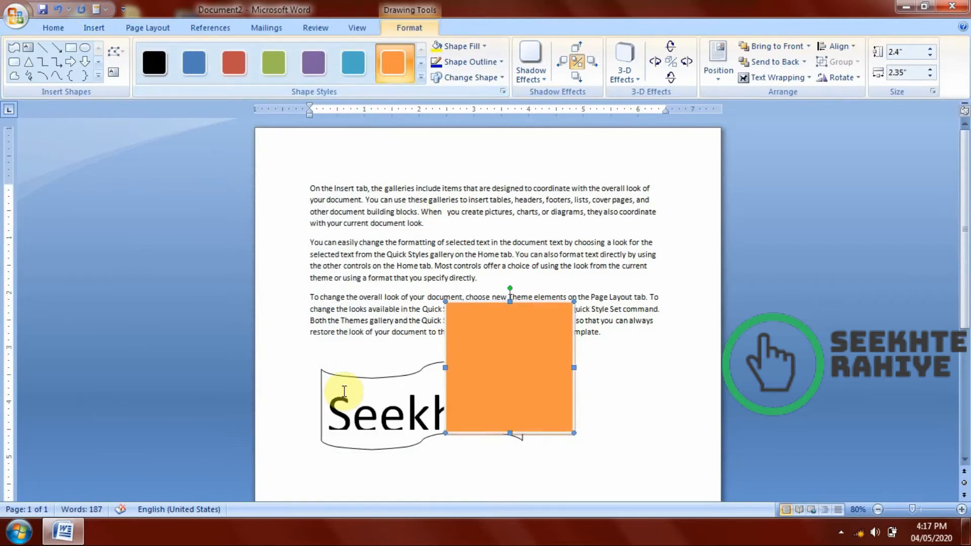
Apply the aqua blue text box style to the wave shape.
left_click(343, 392)
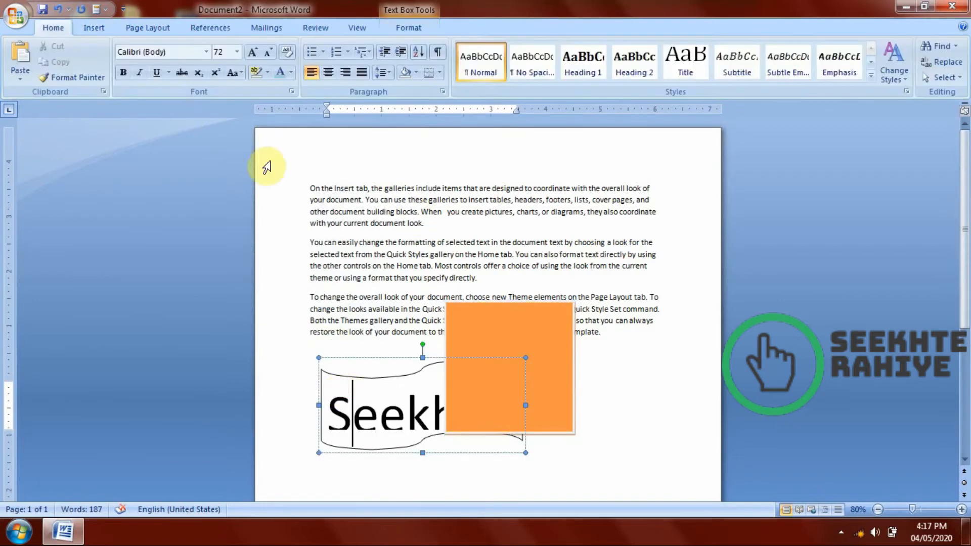
left_click(397, 26)
left_click(327, 74)
left_click(603, 360)
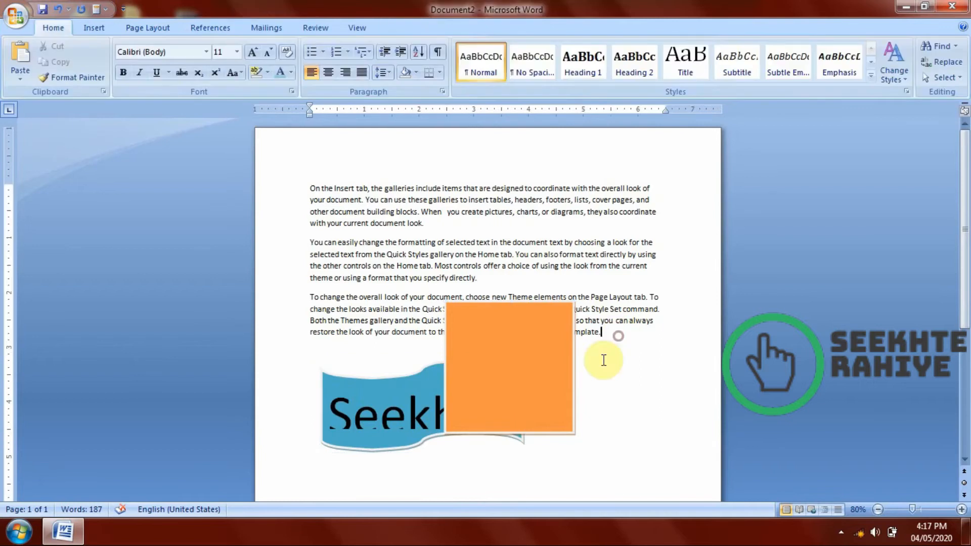
double_click(397, 385)
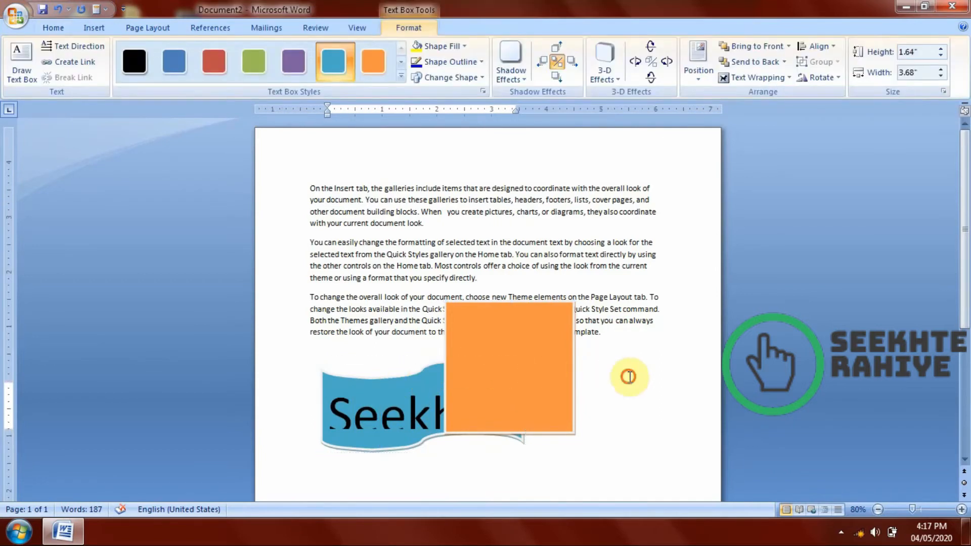
left_click(628, 377)
Send the orange rectangle to the back and bring it to the front again.
left_click(564, 354)
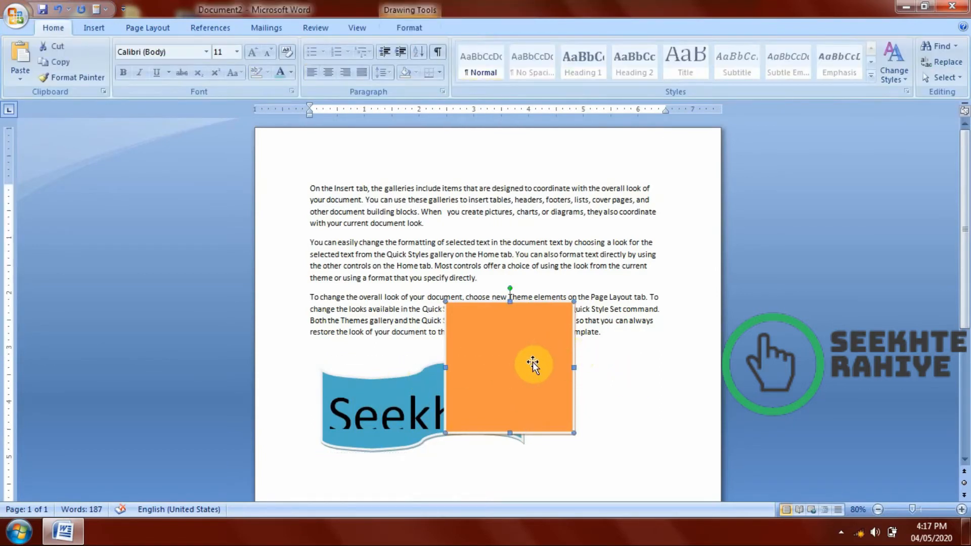
left_click(410, 27)
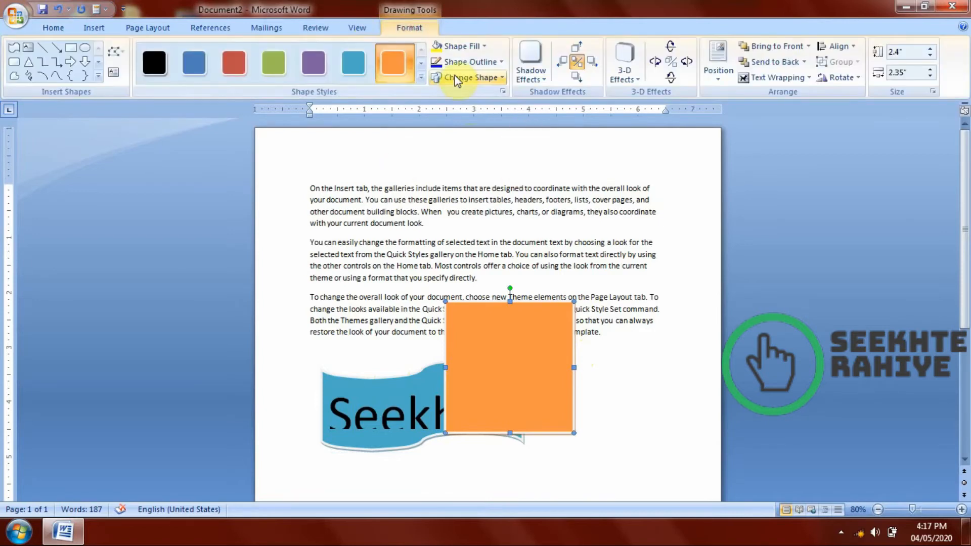
left_click(776, 62)
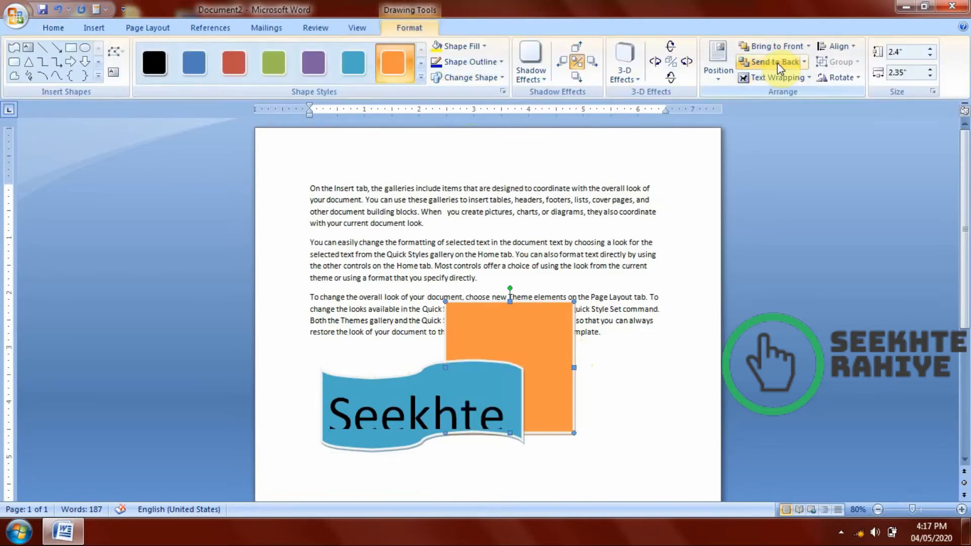
left_click(772, 47)
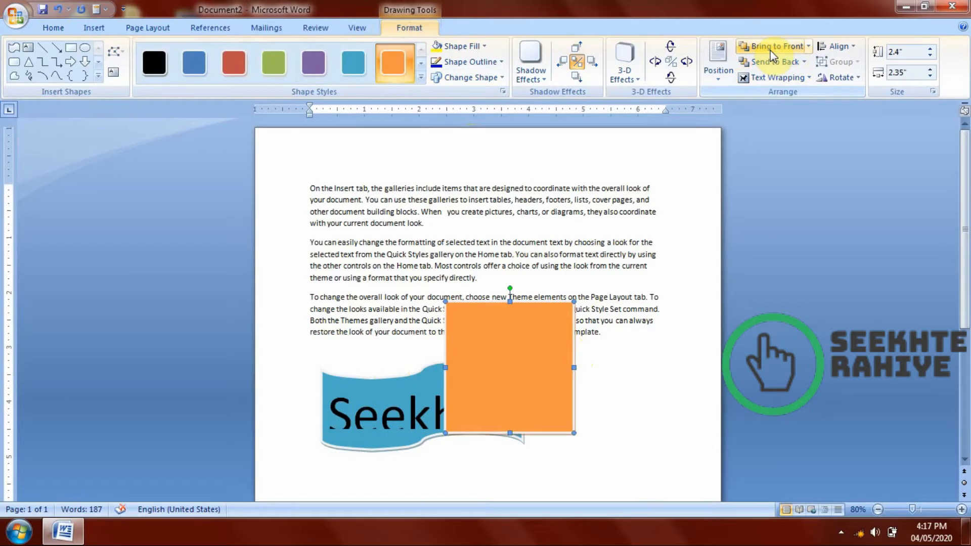
Preview the shadow effects for the orange rectangle and nudge its shadow to the right.
left_click(531, 63)
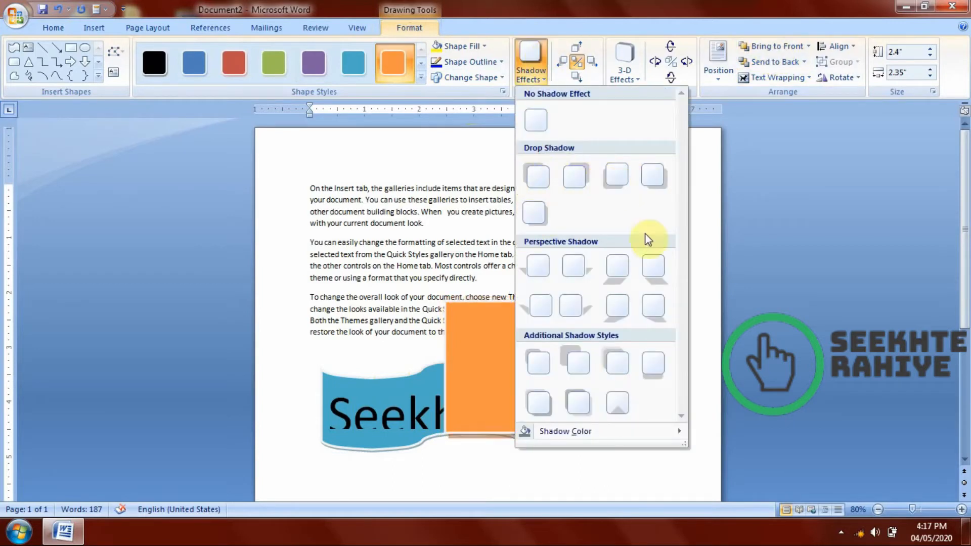
left_click(738, 191)
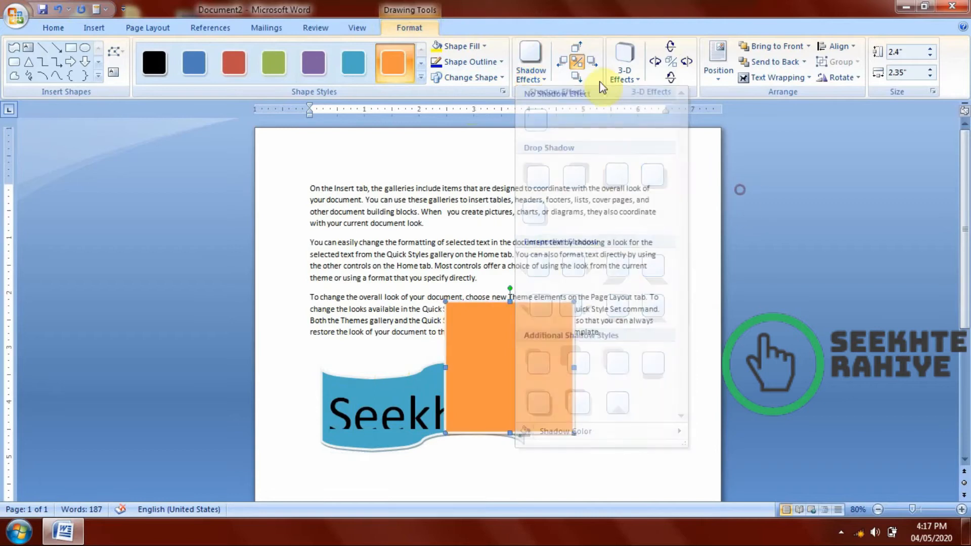
left_click(595, 62)
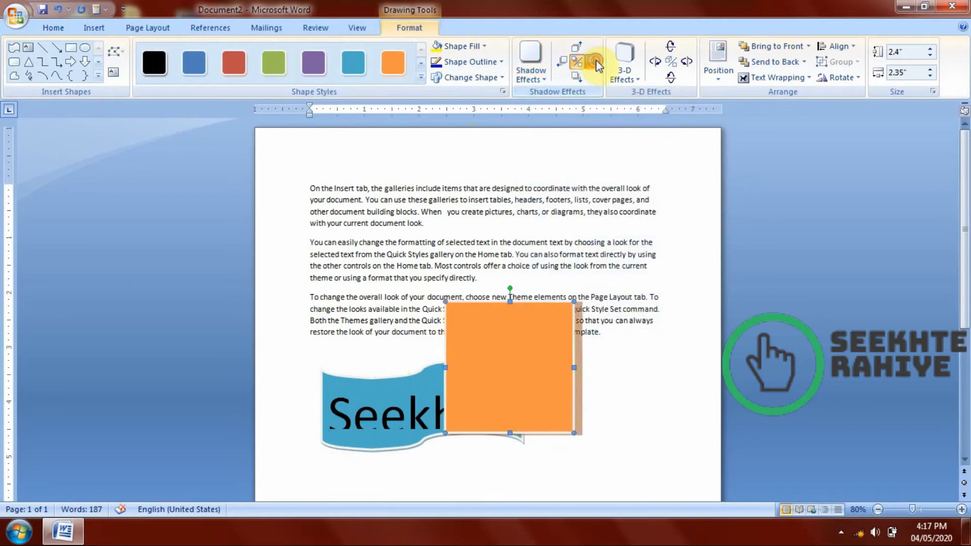
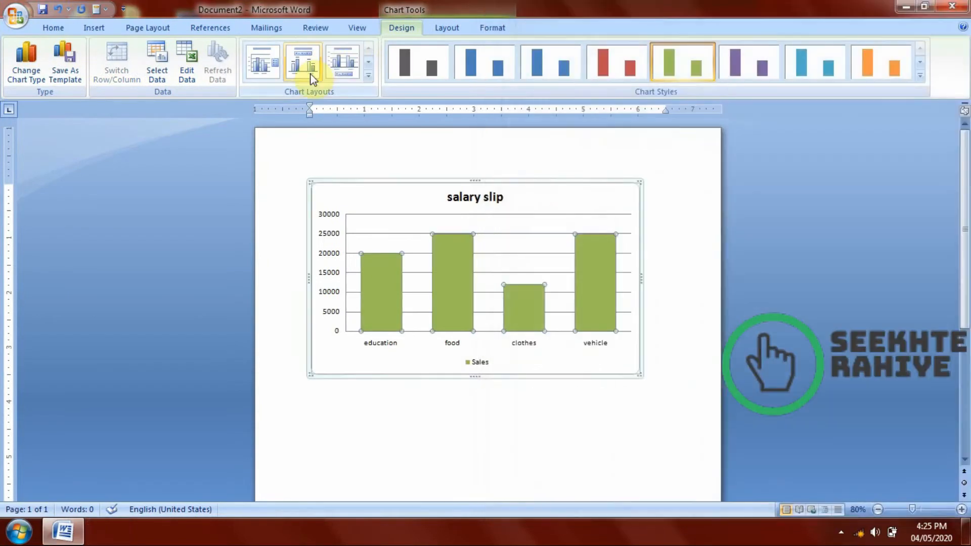
Open the salary slip chart's data source selection and its editable data sheet, closing the worksheet each time.
left_click(157, 66)
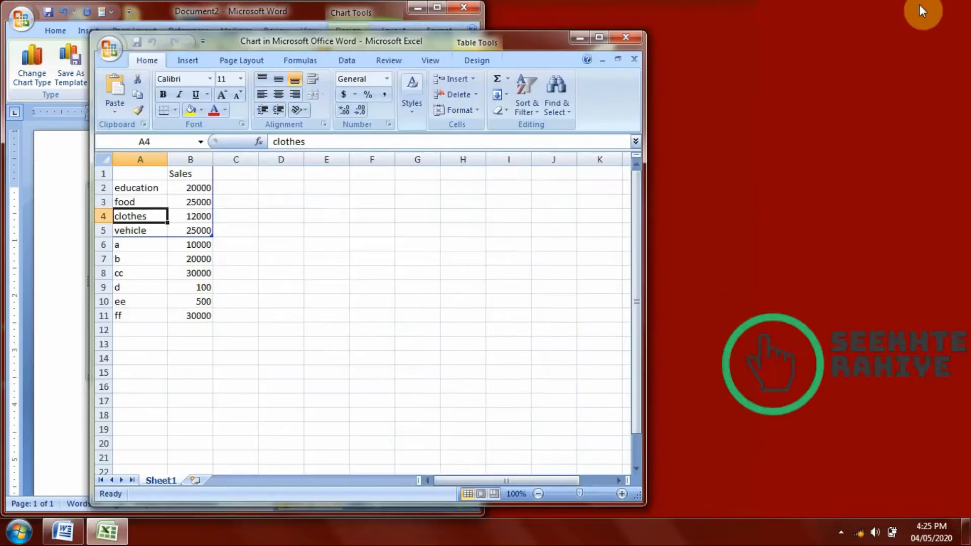
left_click(964, 121)
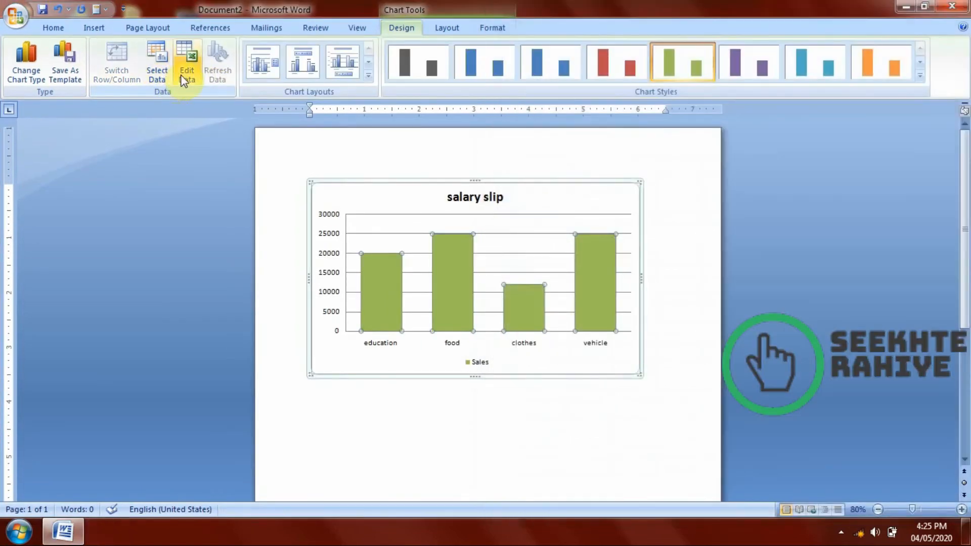
left_click(186, 79)
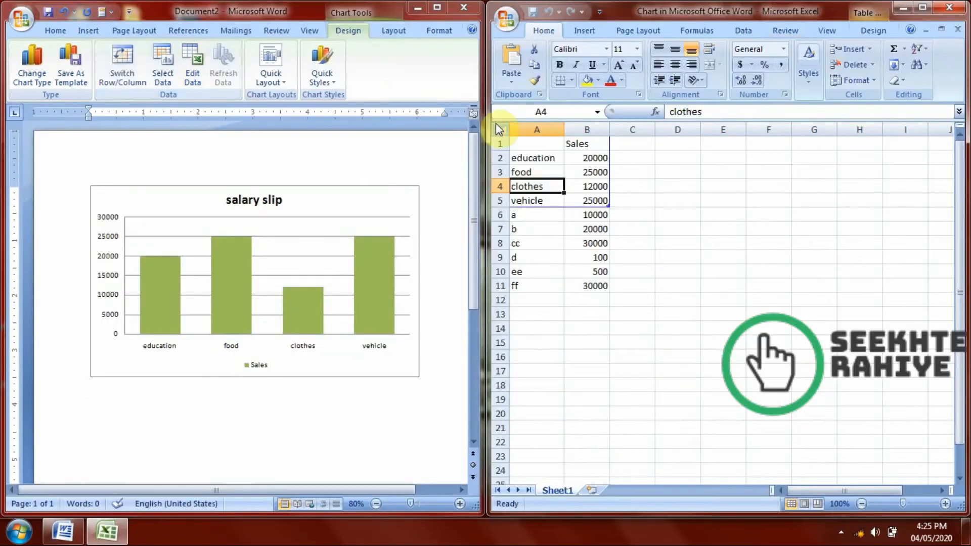
left_click(946, 7)
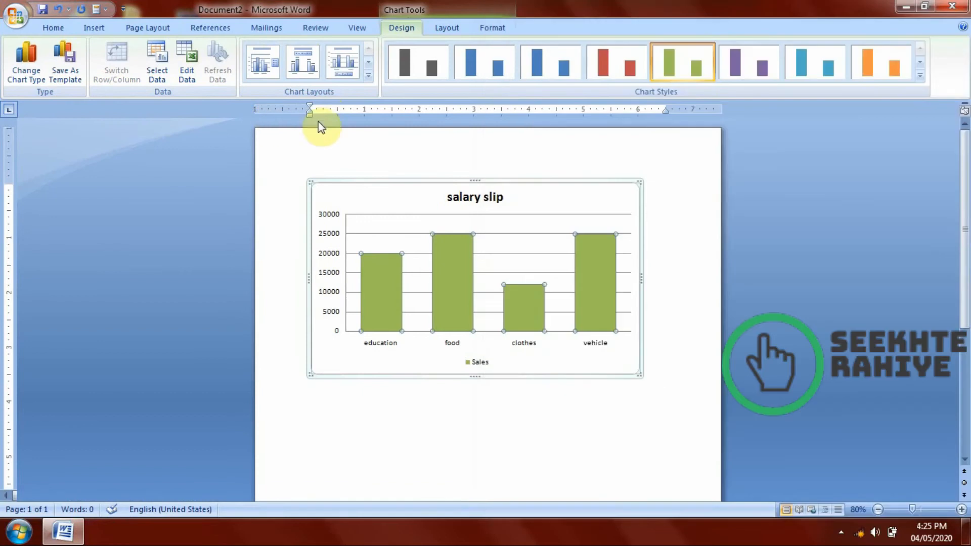
Delete the salary slip chart to leave the document empty.
left_click(96, 28)
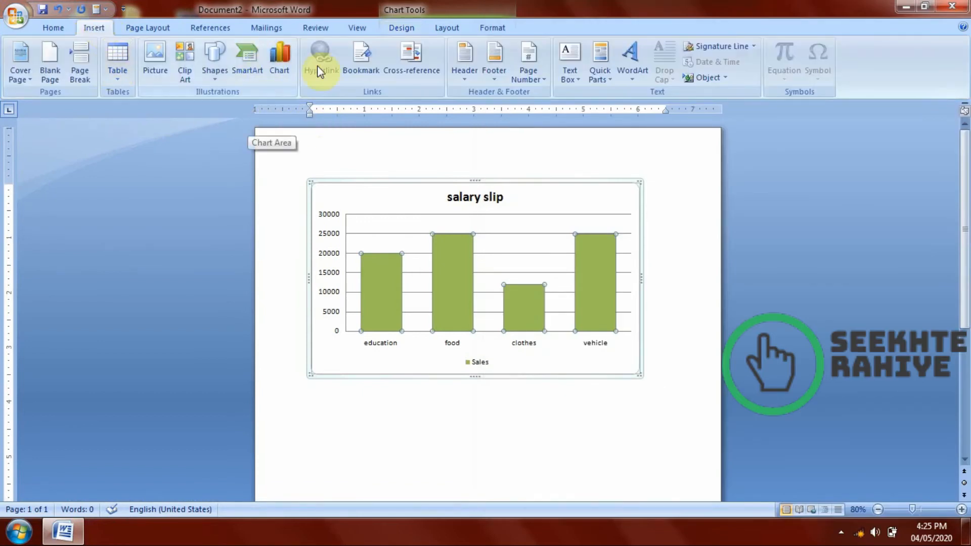
left_click(311, 156)
key("ctrl+a")
key("Delete")
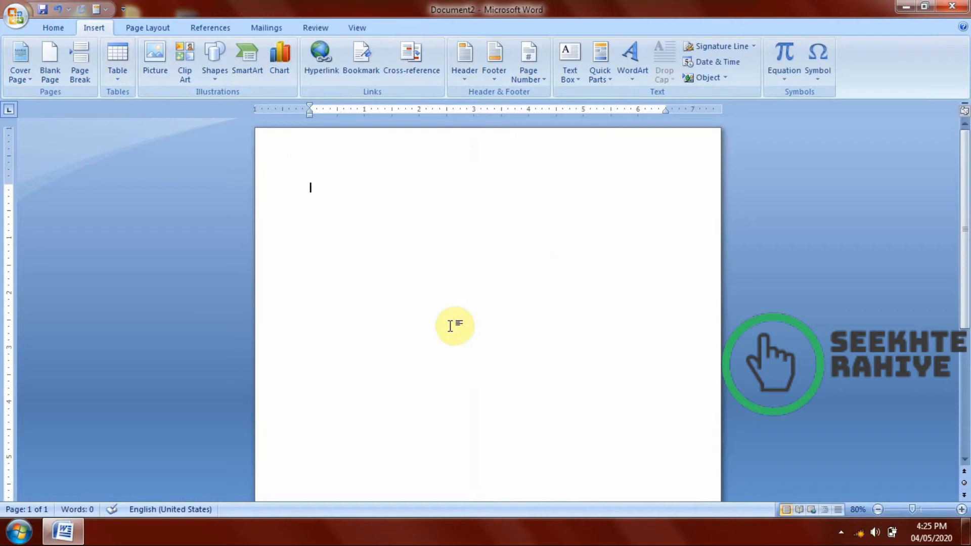
Generate sample paragraphs in the empty document with the =rand() function.
type("=")
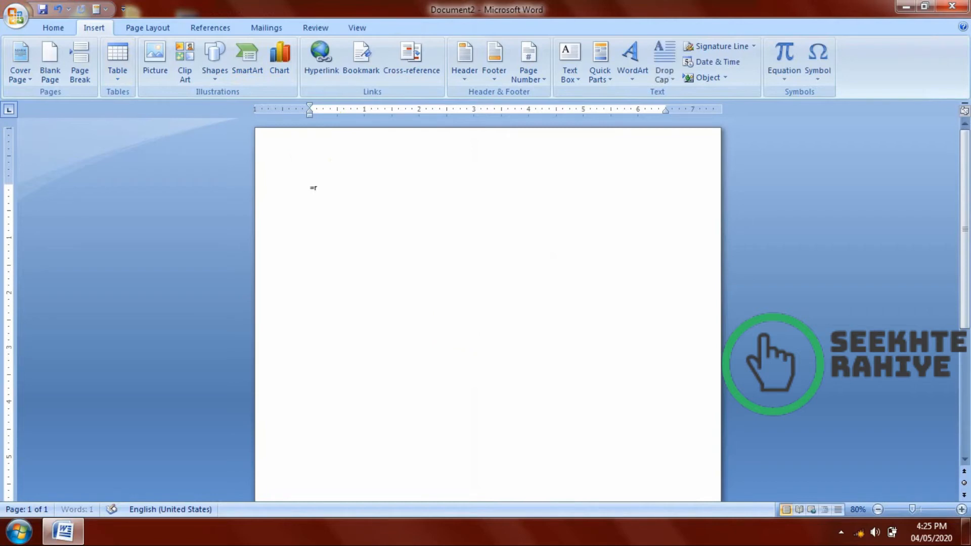
type("rand()")
key("Return")
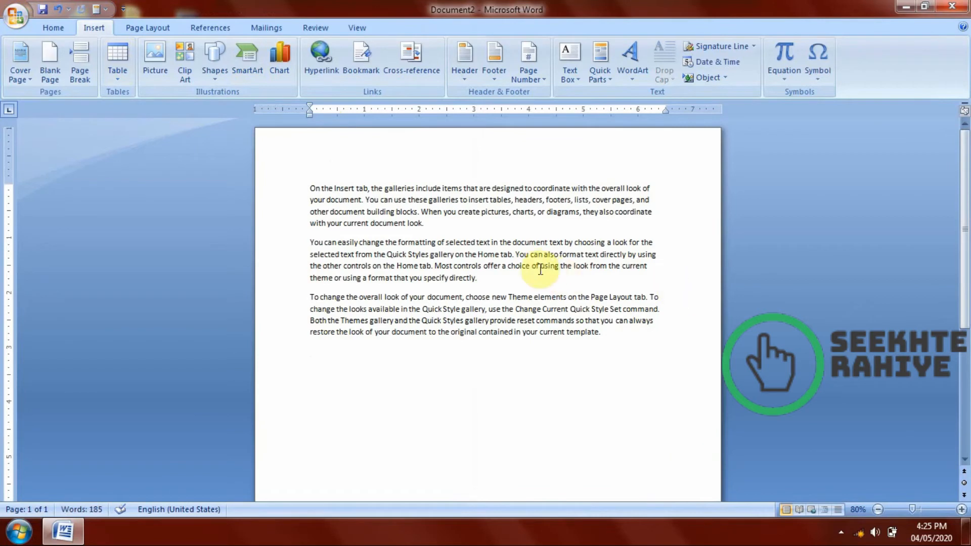
Add the word "google" after the last sentence of the first paragraph.
double_click(526, 243)
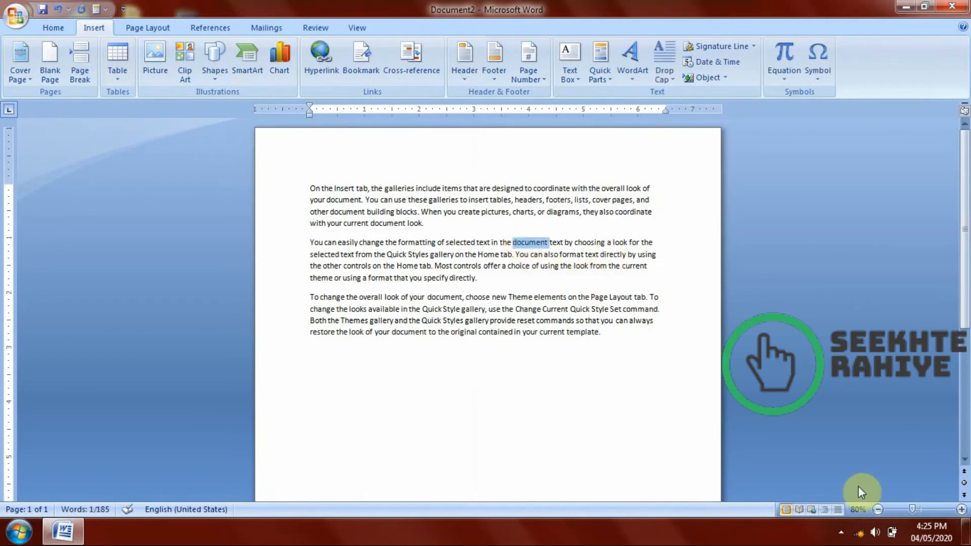
left_click(445, 227)
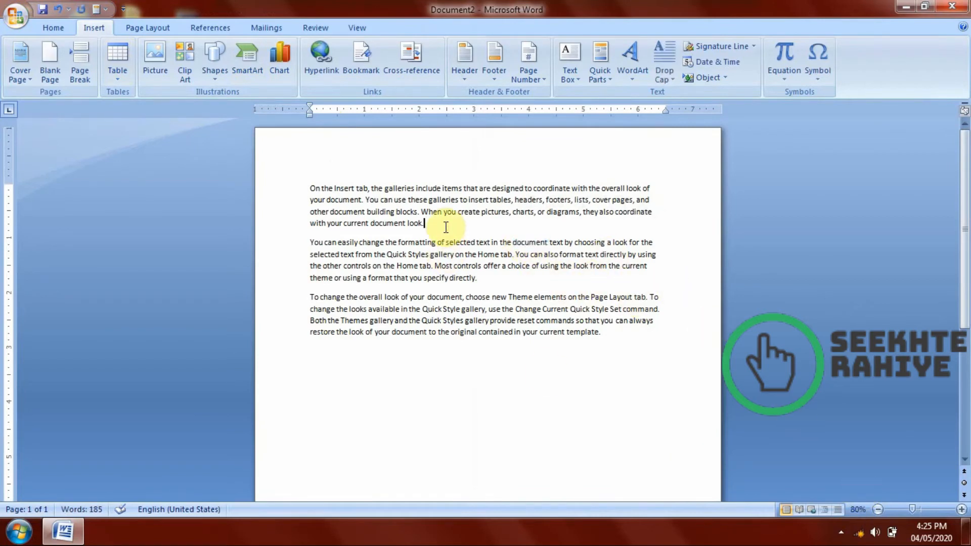
key("Return")
type("google")
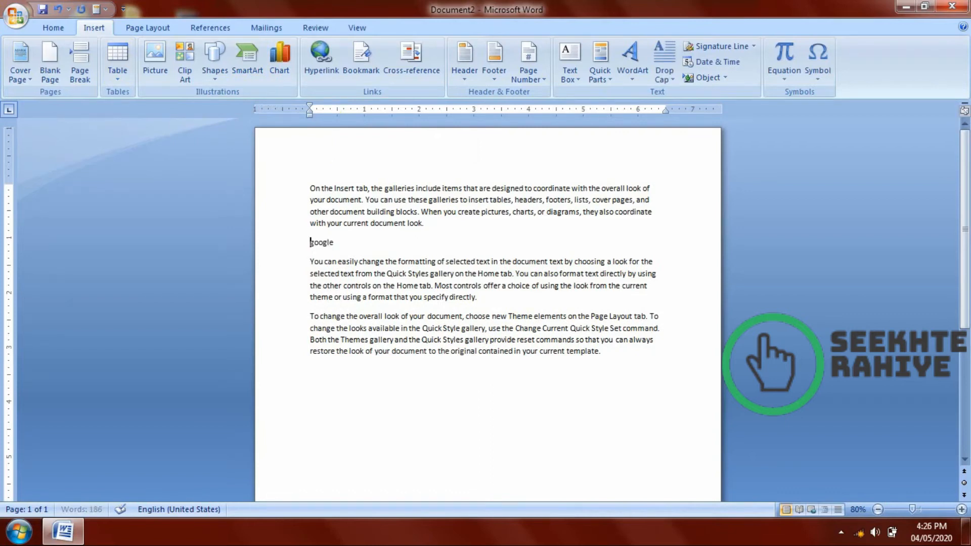
key("BackSpace")
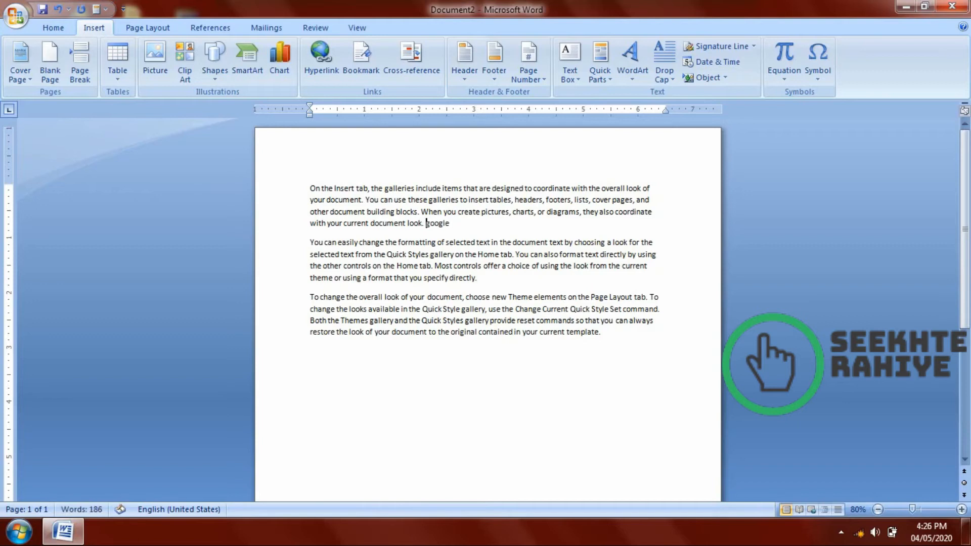
left_click(459, 353)
left_click(454, 227)
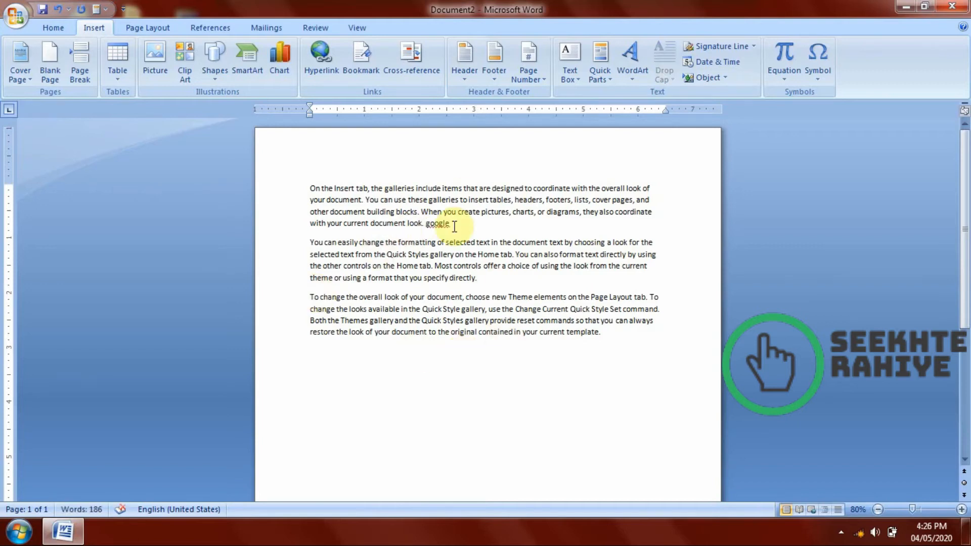
left_click(455, 227)
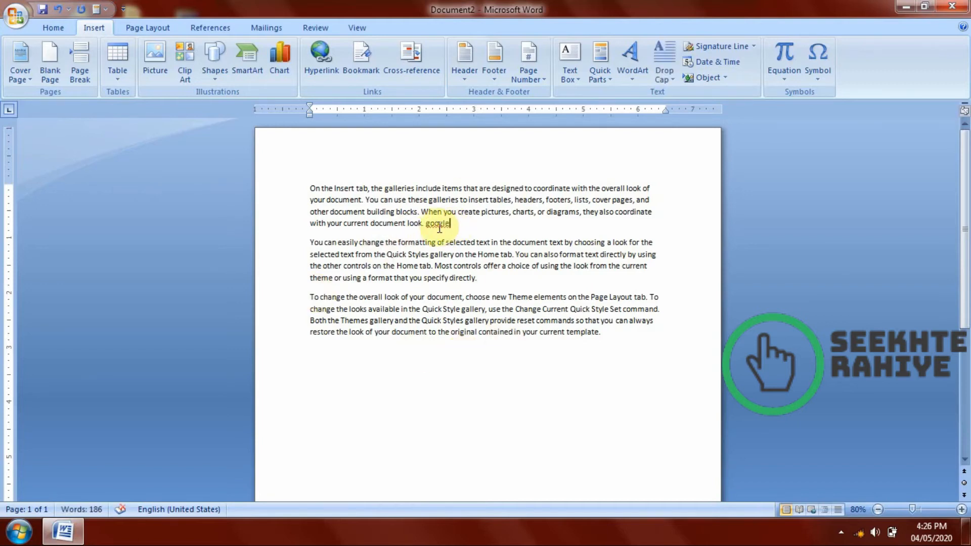
Hyperlink the word "google" to the existing file script src.docx in the Downloads folder.
double_click(437, 224)
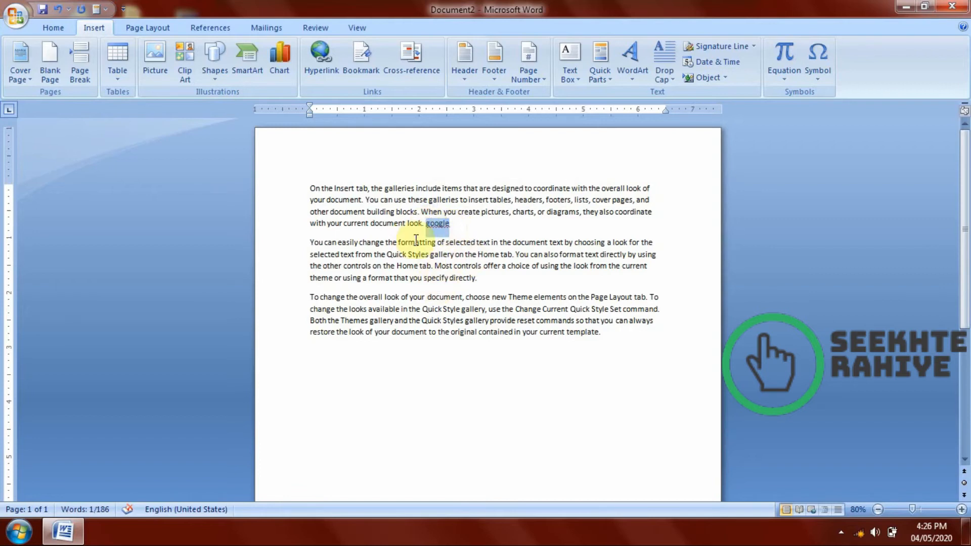
left_click(323, 59)
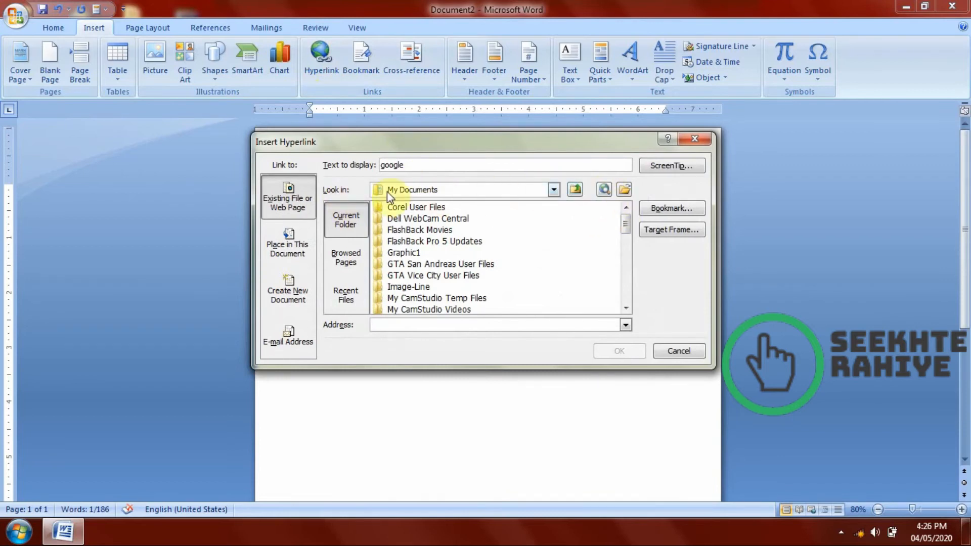
left_click(625, 189)
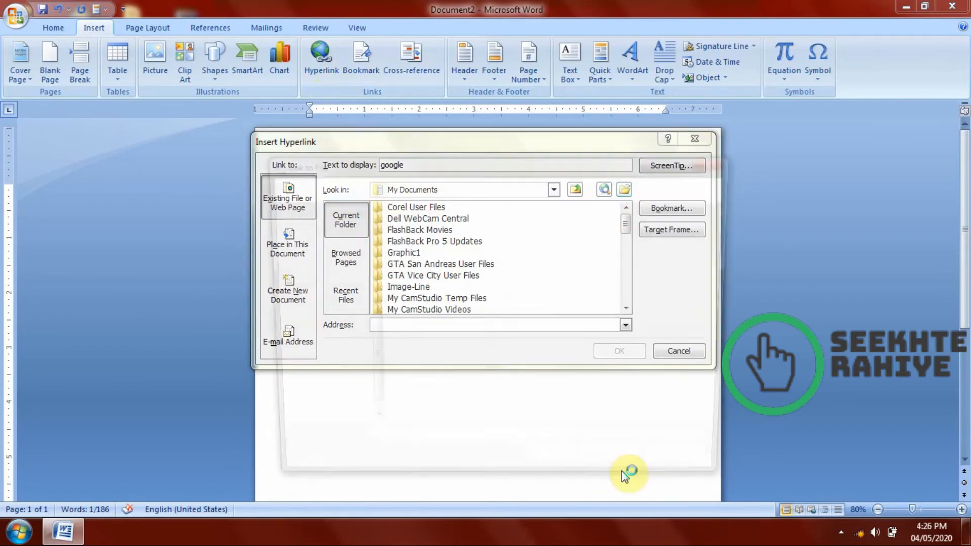
left_click_drag(366, 305, 369, 218)
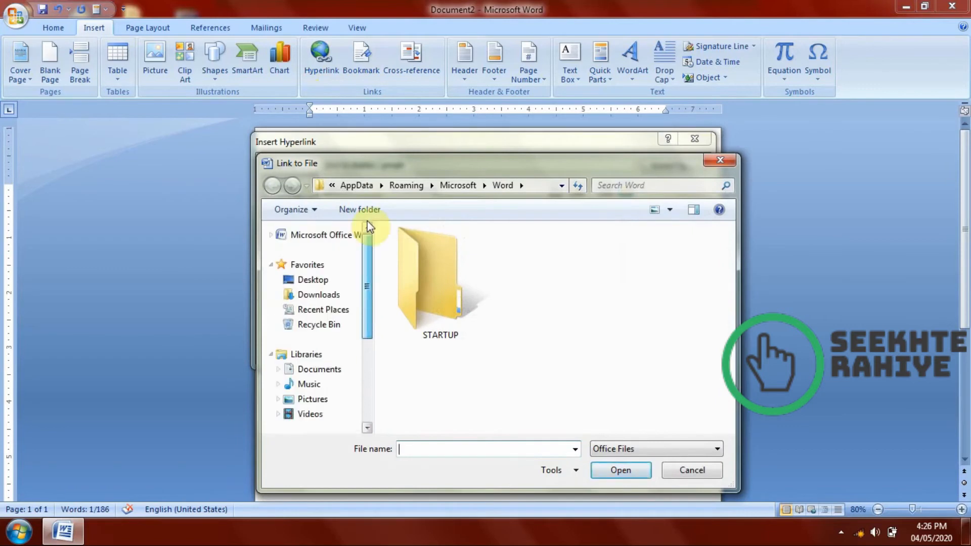
left_click(314, 289)
left_click(314, 281)
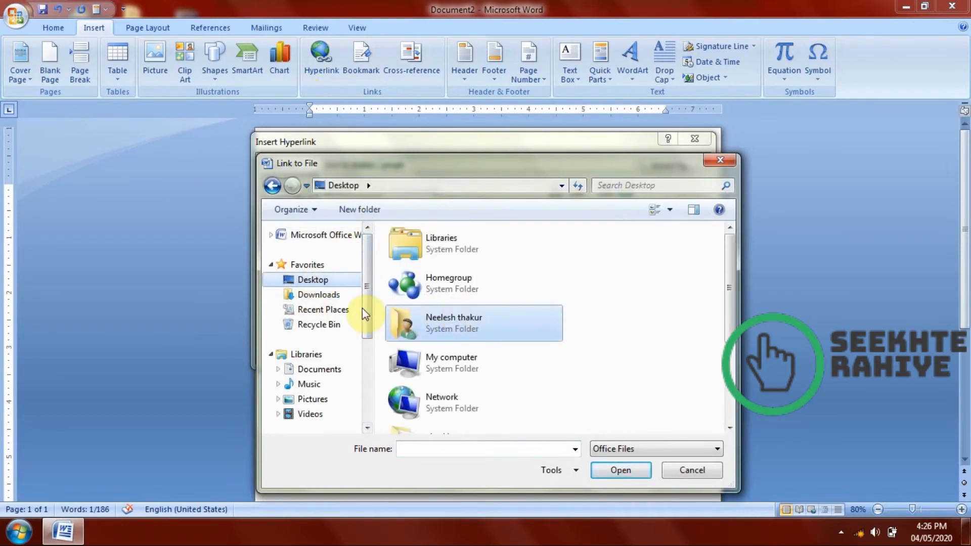
left_click(319, 295)
scroll(607, 331, "down", 3)
left_click(675, 354)
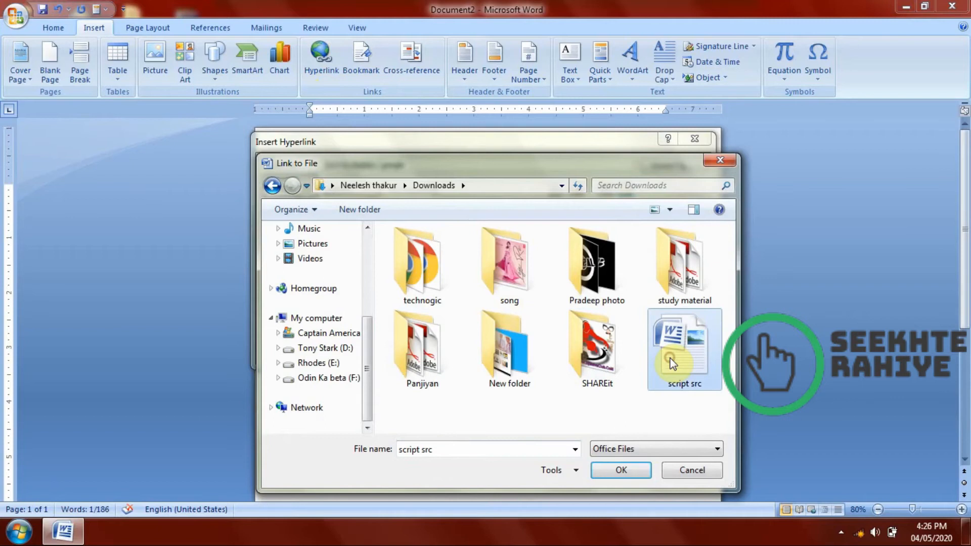
left_click(622, 471)
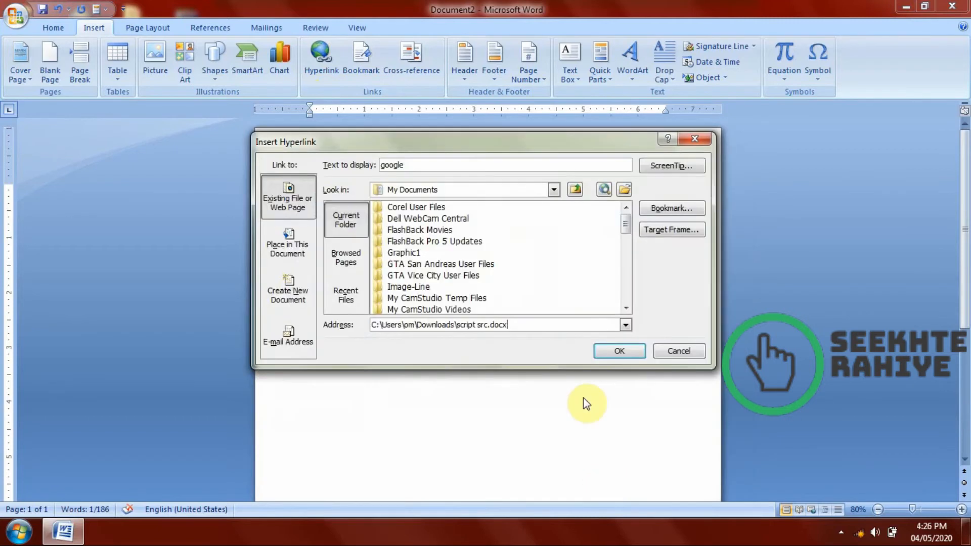
left_click(621, 351)
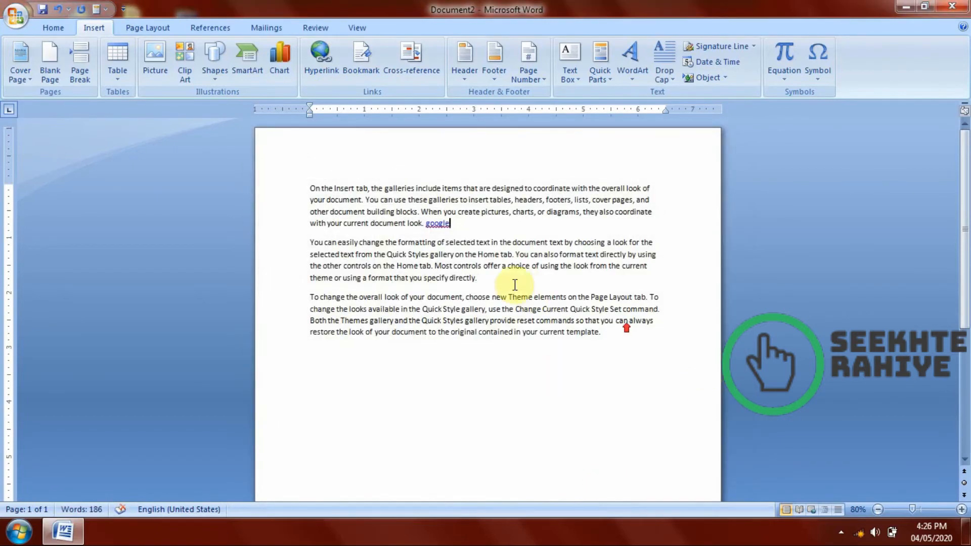
Follow the "google" hyperlink twice to test it, closing the linked document each time.
scroll(546, 248, "down", 4)
scroll(546, 248, "up", 4)
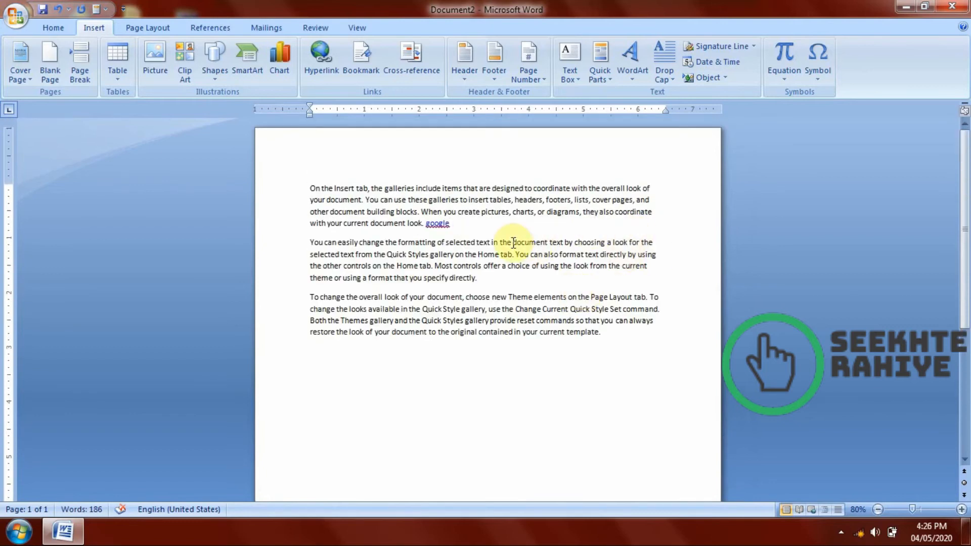
left_click(435, 226, "ctrl")
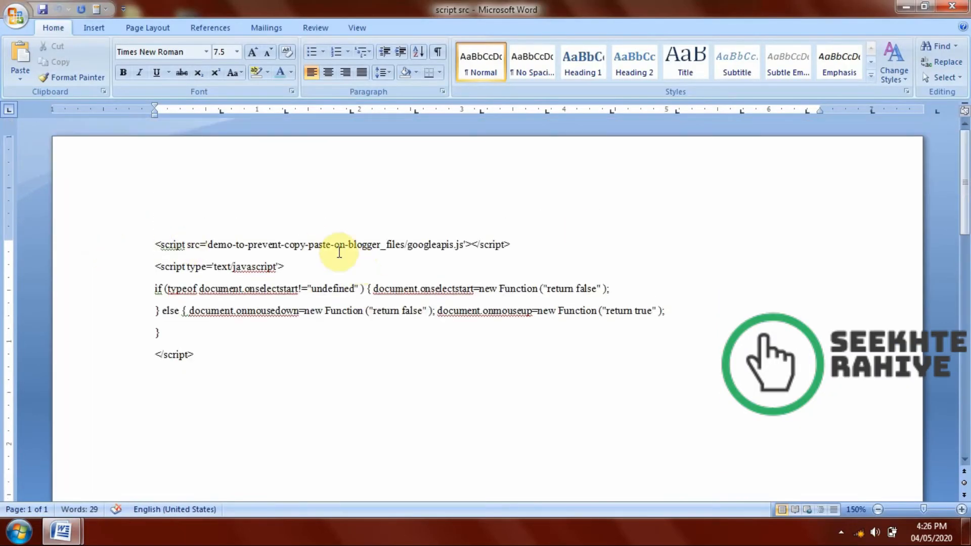
left_click(952, 6)
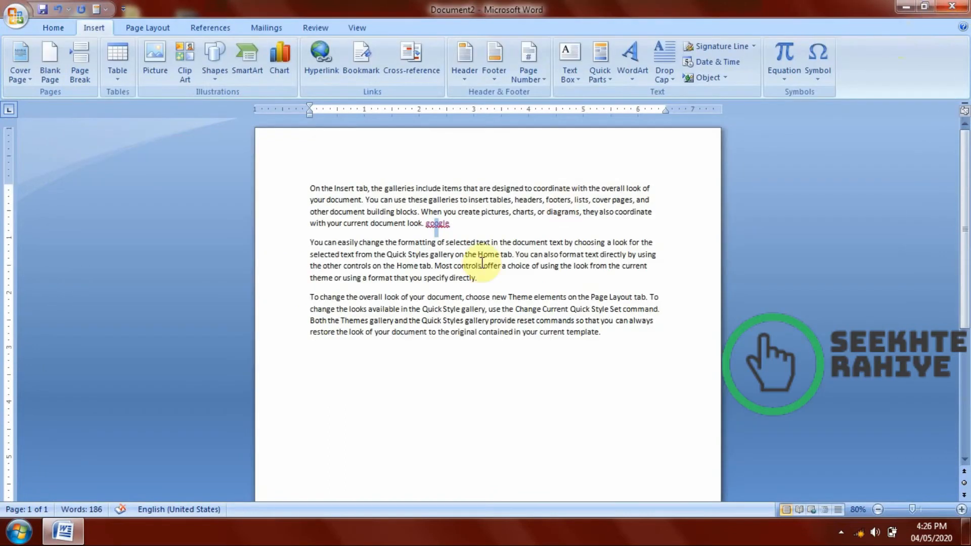
left_click(438, 224, "ctrl")
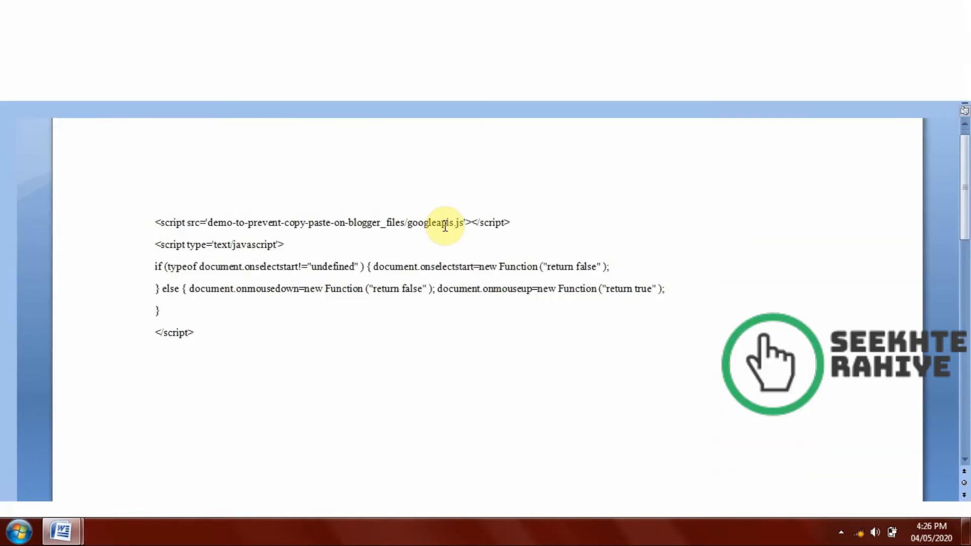
left_click(951, 6)
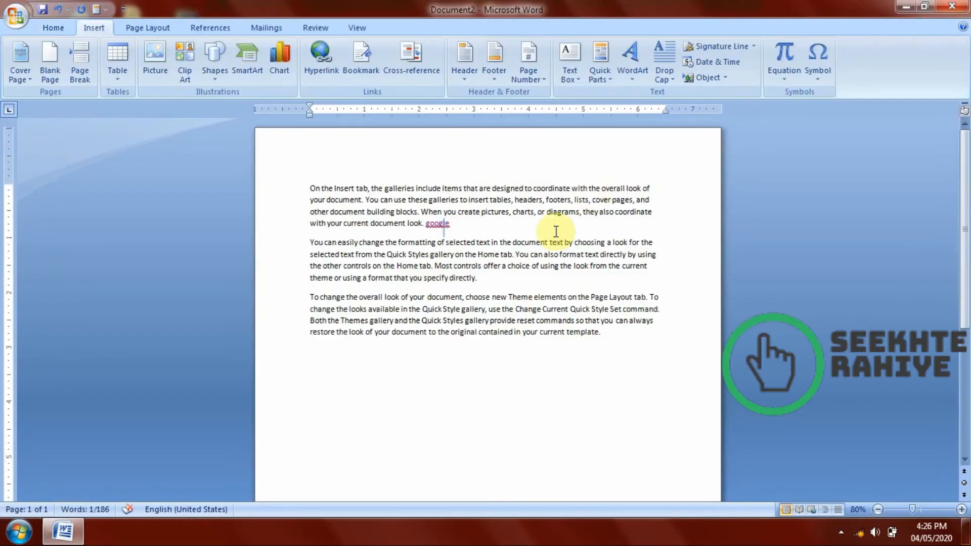
Copy the entire document text and paste it repeatedly until it fills three pages.
left_click(507, 360)
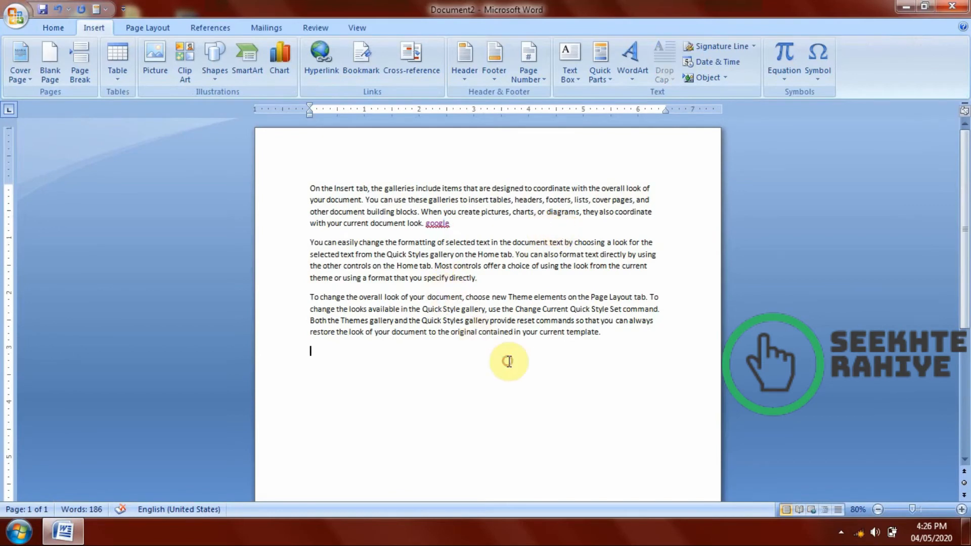
left_click(486, 283)
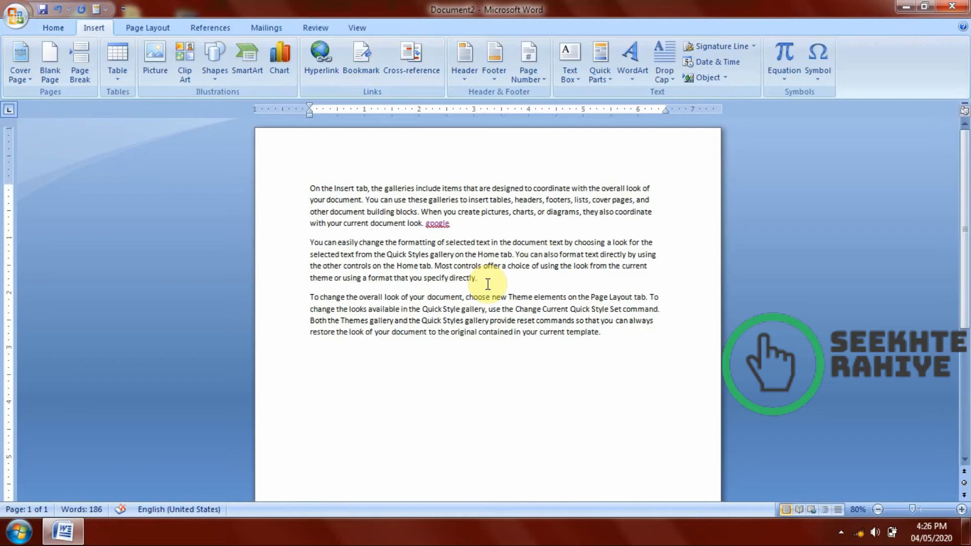
key("ctrl+a")
type("On the Insert tab, the galleries include items that are designed to coordinate with the overall look of your document. You can use these galleries to insert tables, headers, footers, lists, cover pages, and other document building blocks. When you create pictures, charts, or diagrams, they also coordinate with your current document look. google You can easily change the formatting of selected text in the document text by choosing a look for the selected text from the Quick Styles gallery on the Home tab. You can also format text directly by using the other controls on the Home tab. Most controls offer a choice of using the look from the current theme or using a format that you specify directly. To change the overall look of your document, choose new Theme elements on the Page Layout tab. To change the looks available in the Quick Style gallery, use the Change Current Quick Style Set command. Both the Themes gallery and the Quick Styles gallery provide reset commands so that you can always restore the look of your document to the original contained in your current template.")
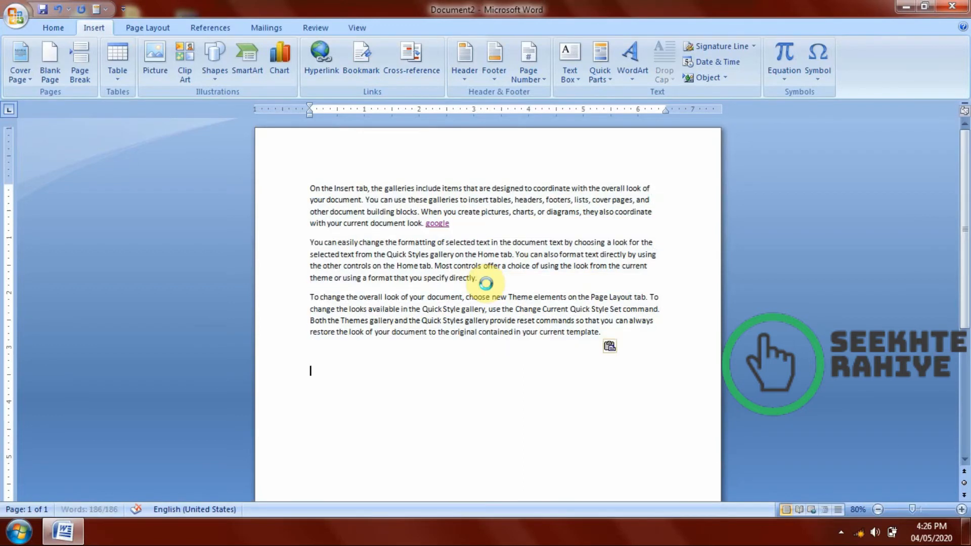
type("On the Insert tab, the galleries include items that are designed to coordinate with the overall look of your document. You can use these galleries to insert tables, headers, footers, lists, cover pages, and other document building blocks. When you create pictures, charts, or diagrams, they also coordinate with your current document look. google You can easily change the formatting of selected text in the document text by choosing a look for the selected text from the Quick Styles gallery on the Home tab. You can also format text directly by using the other controls on the Home tab. Most controls offer a choice of using the look from the current theme or using a format that you specify directly. To change the overall look of your document, choose new Theme elements on the Page Layout tab. To change the looks available in the Quick Style gallery, use the Change Current Quick Style Set command. Both the Themes gallery and the Quick Styles gallery provide reset commands so that you can always restore the look of your document to the original contained in your current template.")
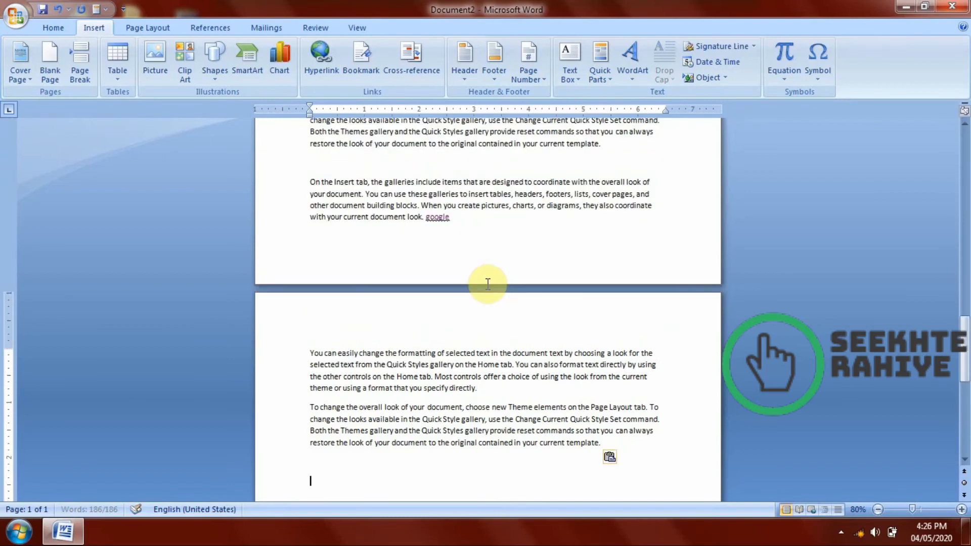
scroll(487, 284, "up", 8)
scroll(651, 284, "up", 3)
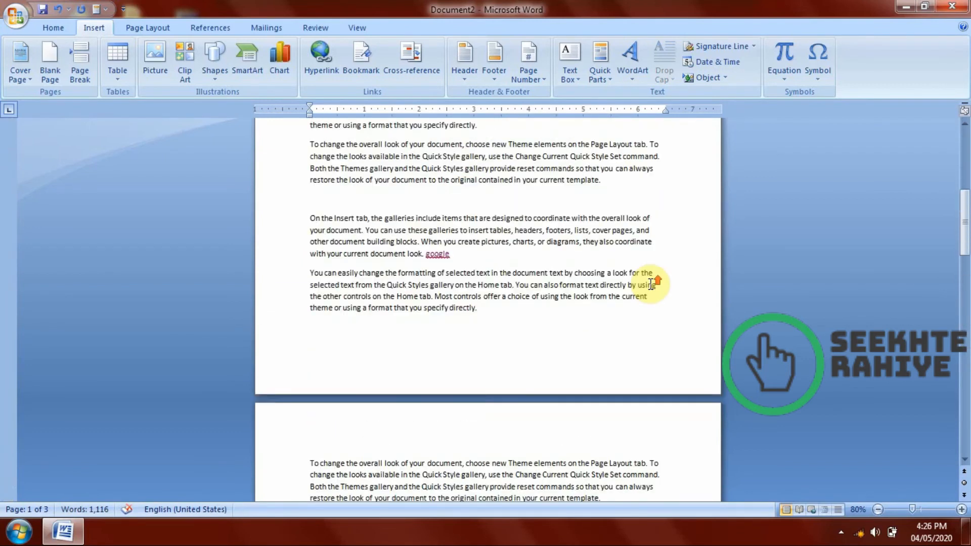
Add a bookmark named "first" after "they also coordinate" in the last "On the Insert tab" paragraph on page 1.
left_click(658, 242)
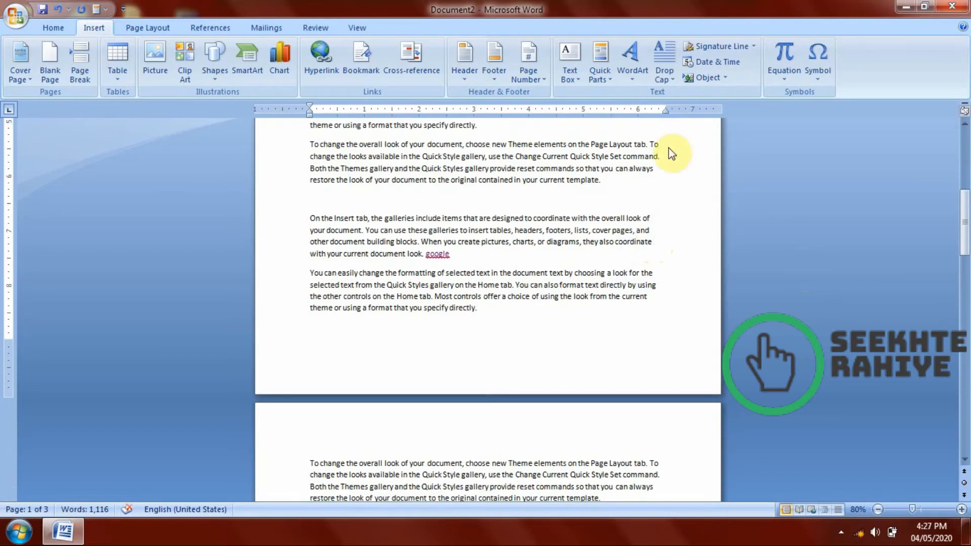
left_click(362, 63)
left_click_drag(388, 133, 765, 138)
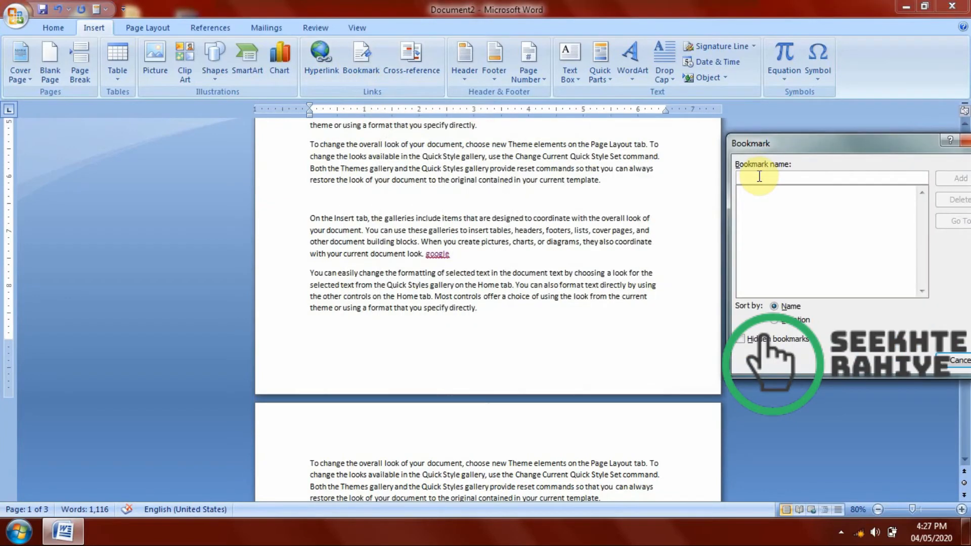
left_click(759, 175)
type("1")
type("first")
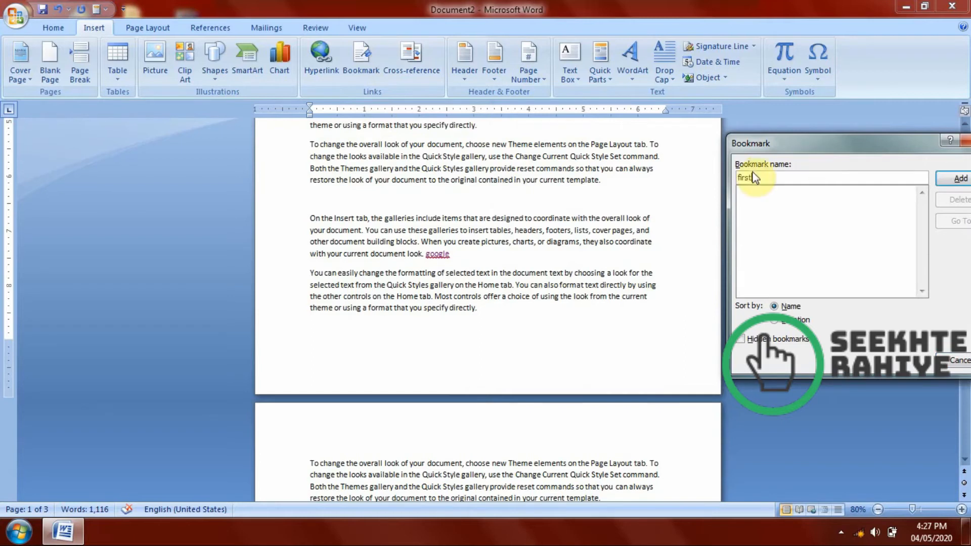
left_click(959, 178)
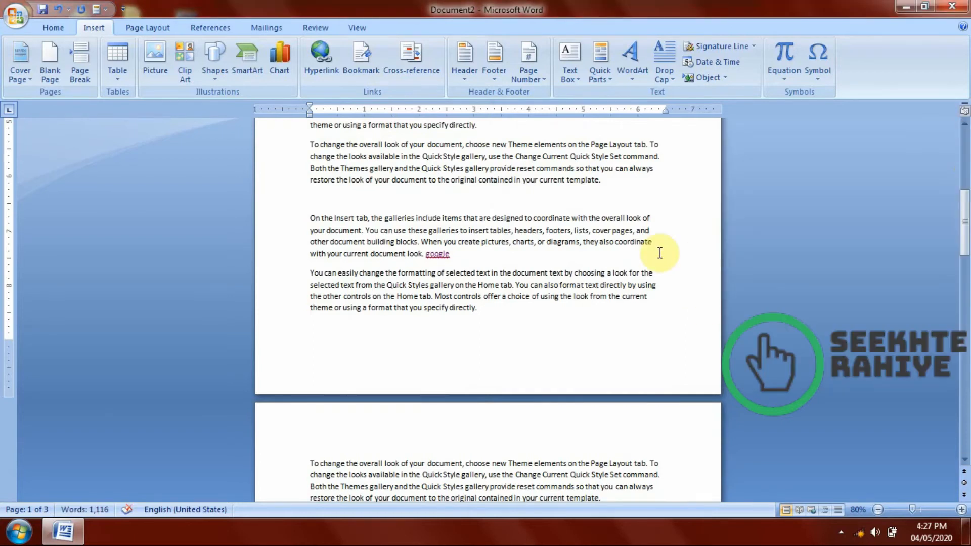
Save the document to the Desktop as a Word Document named "demo" and close it.
scroll(660, 245, "up", 5)
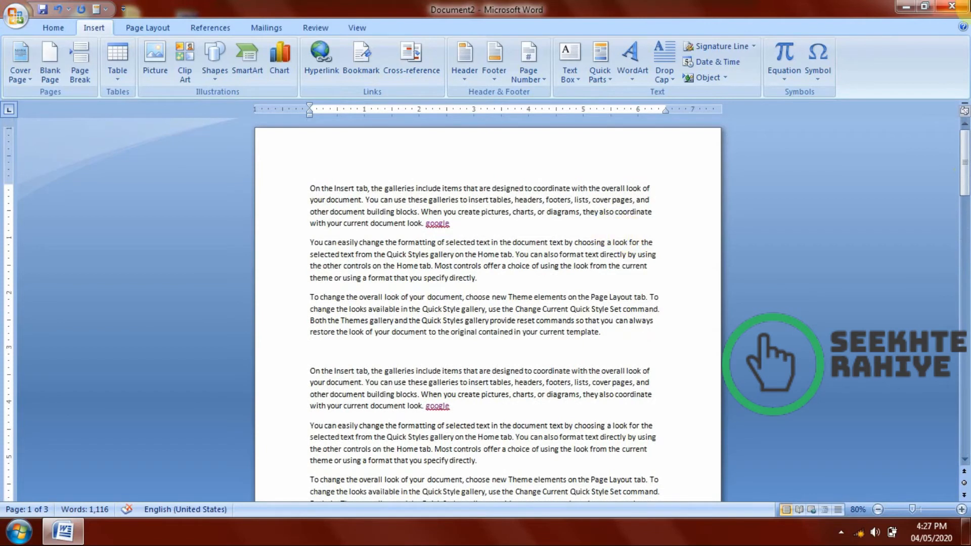
left_click(952, 6)
left_click(431, 301)
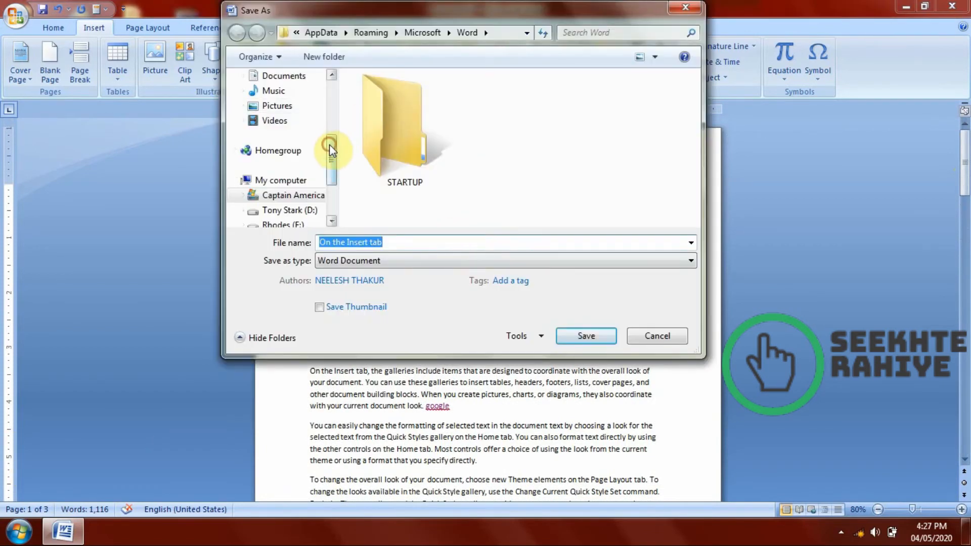
left_click_drag(333, 149, 332, 101)
left_click(277, 127)
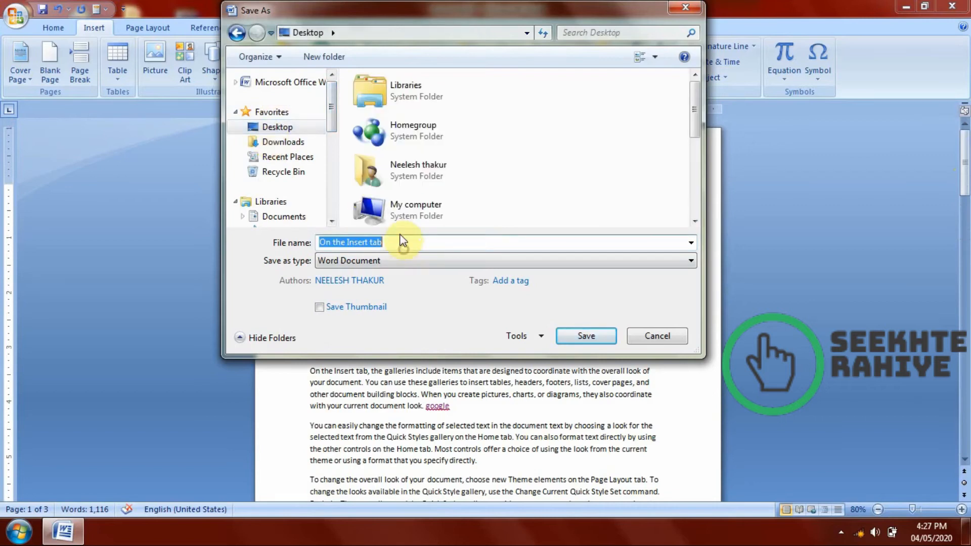
type("demo")
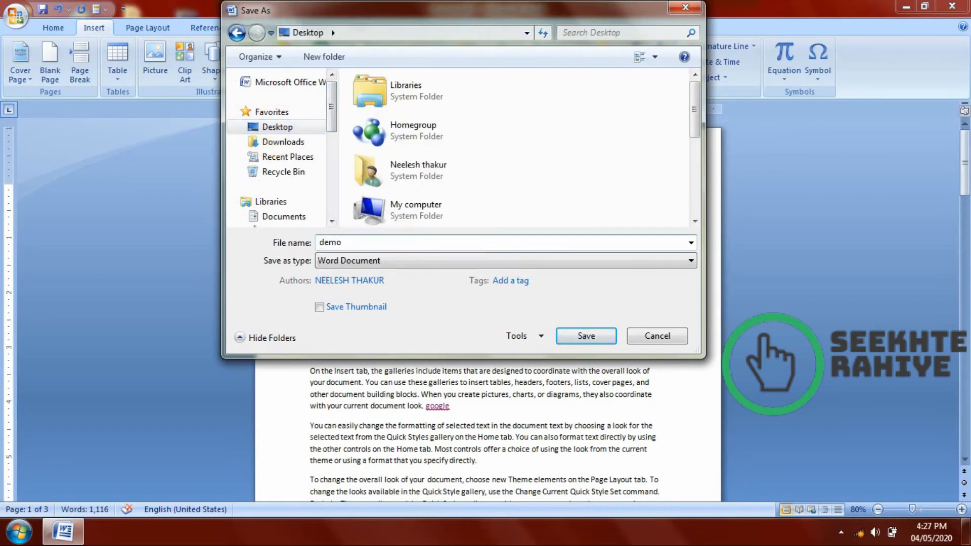
left_click(567, 338)
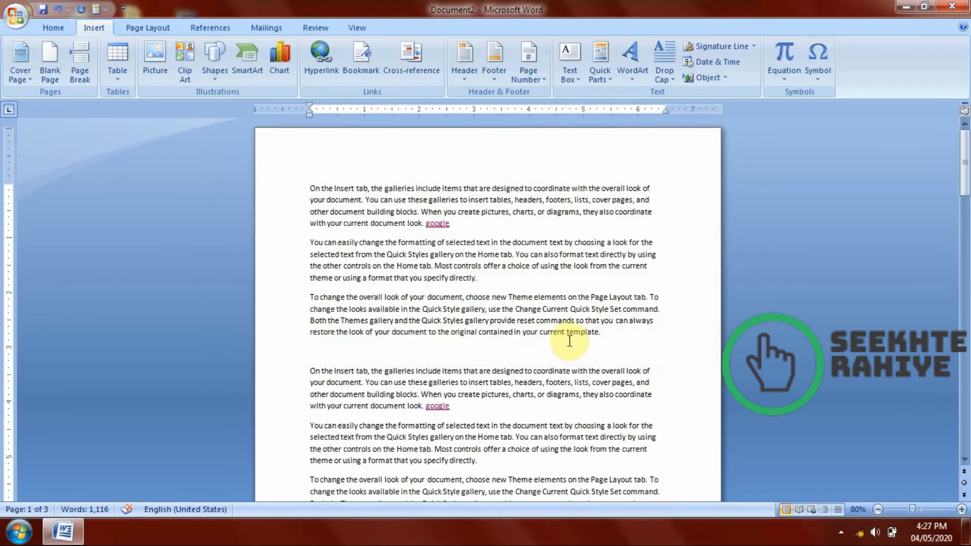
left_click(951, 6)
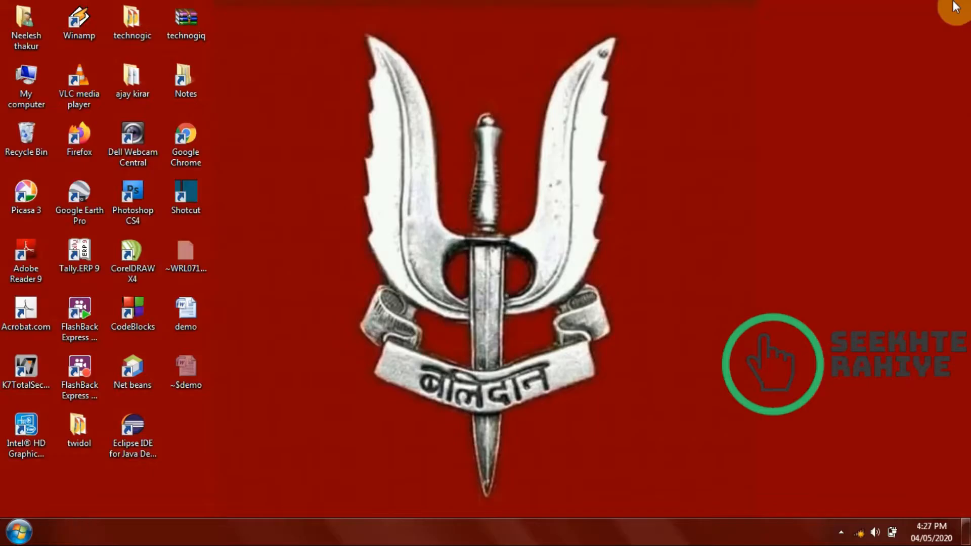
Refresh the desktop and reopen the saved demo document in Word.
right_click(252, 110)
left_click(287, 151)
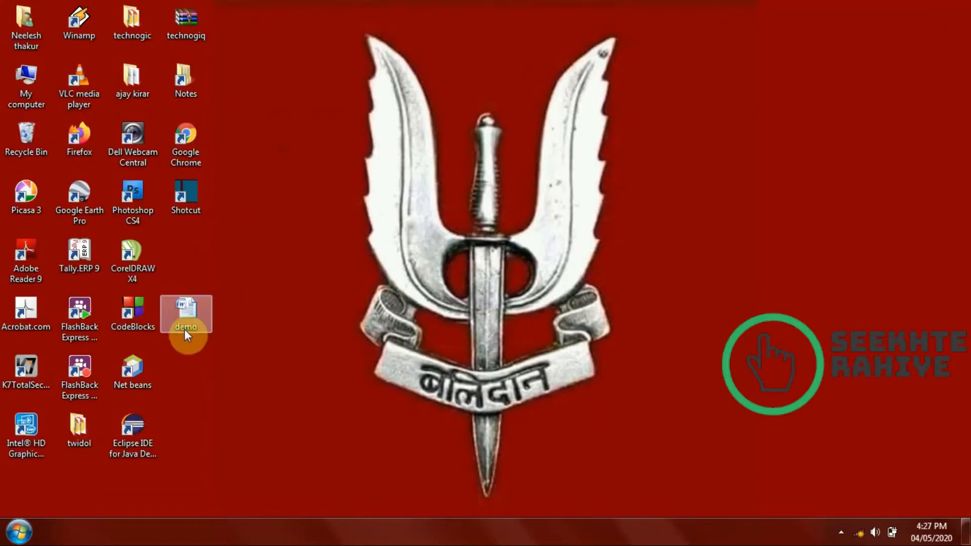
double_click(185, 323)
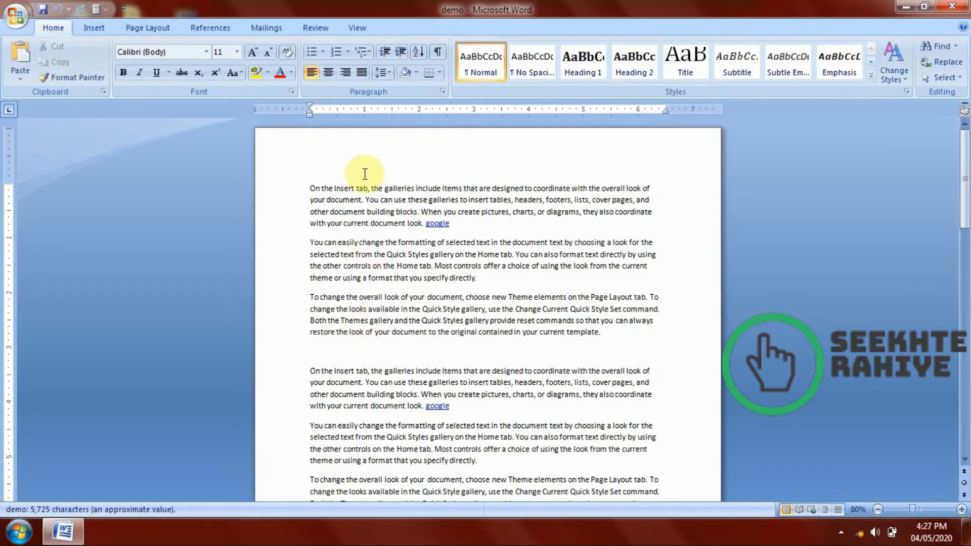
Go to the bookmark "first" in the document and close the bookmark dialog.
left_click(93, 27)
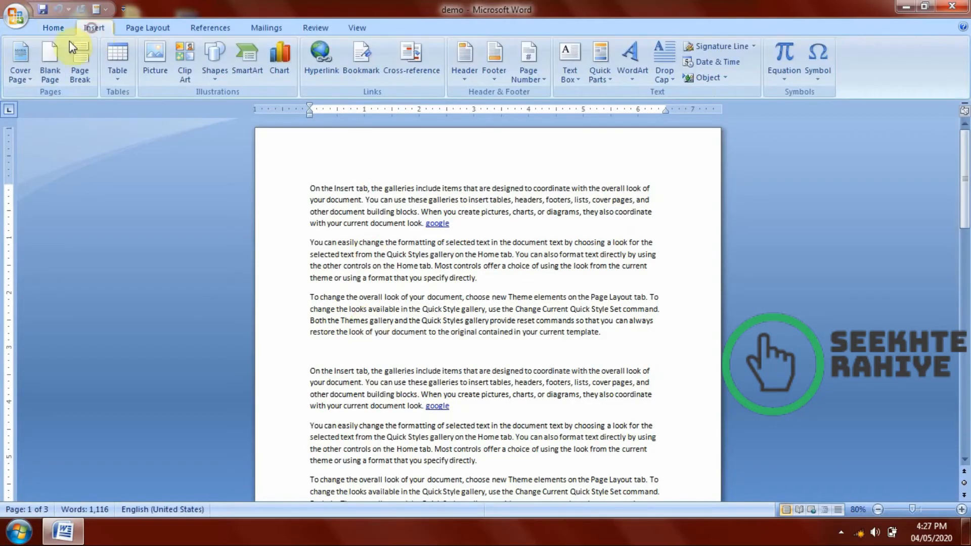
left_click(360, 57)
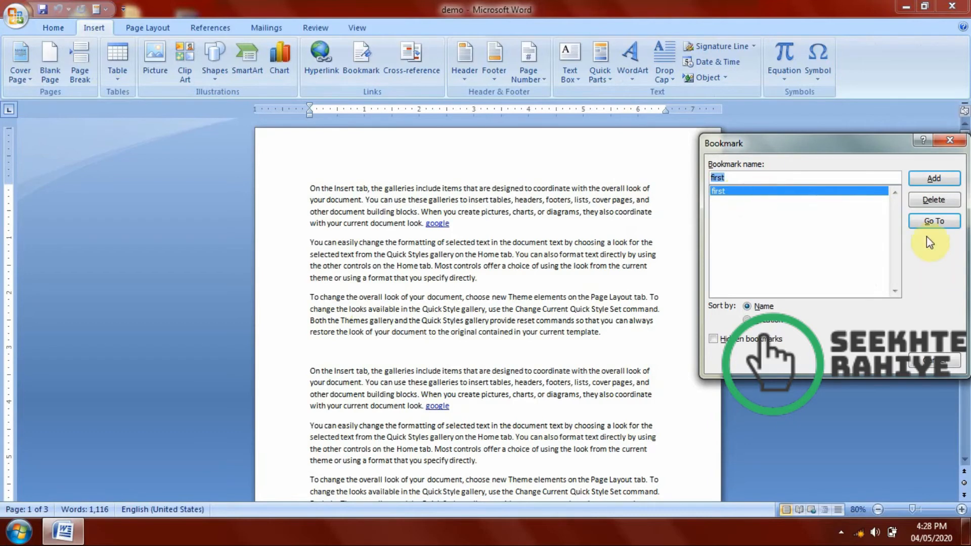
left_click(930, 224)
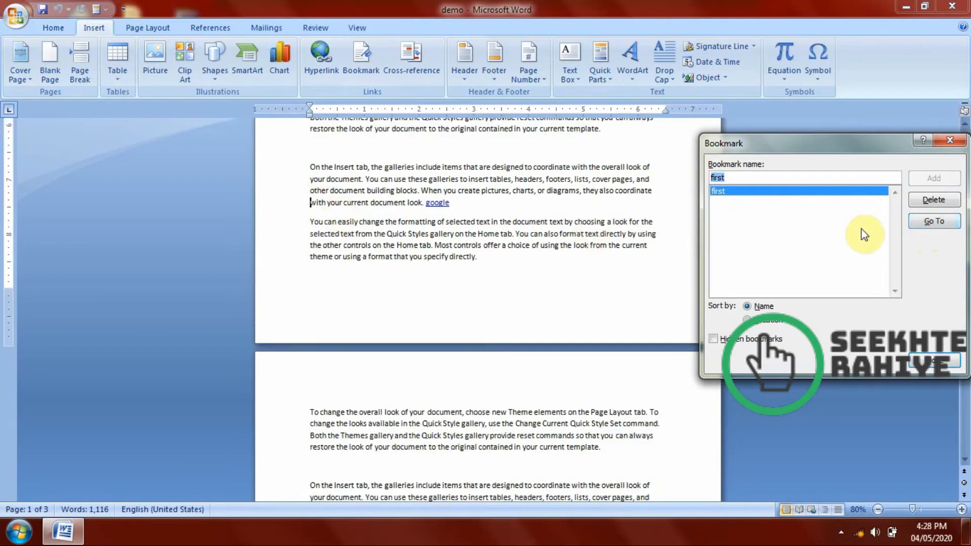
left_click(949, 143)
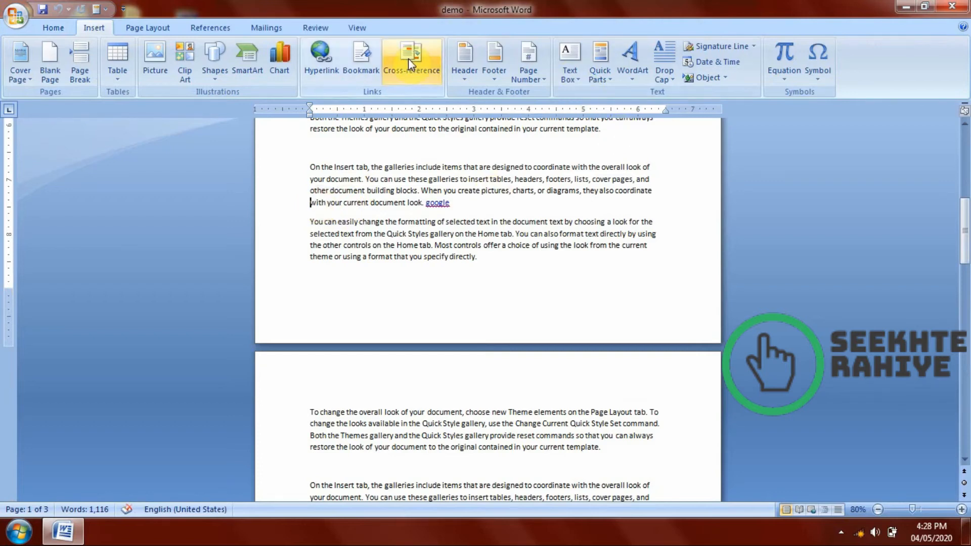
left_click(209, 29)
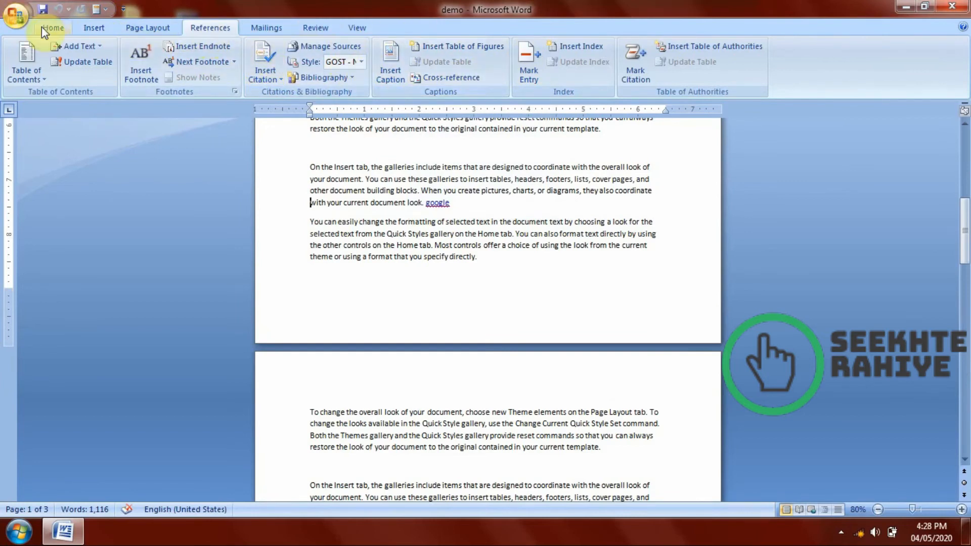
left_click(94, 28)
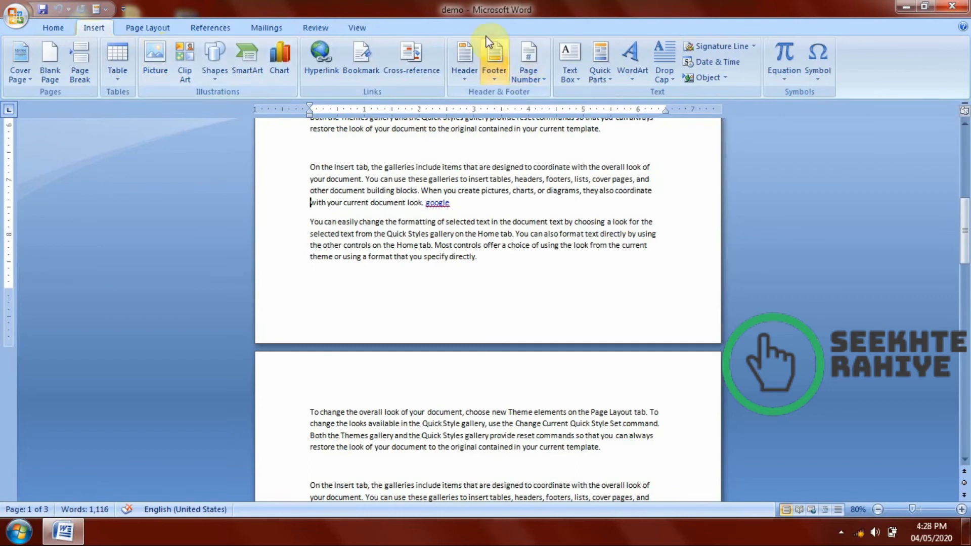
Delete the whole document text and generate fresh sample paragraphs with =rand().
key("ctrl+a")
key("Delete")
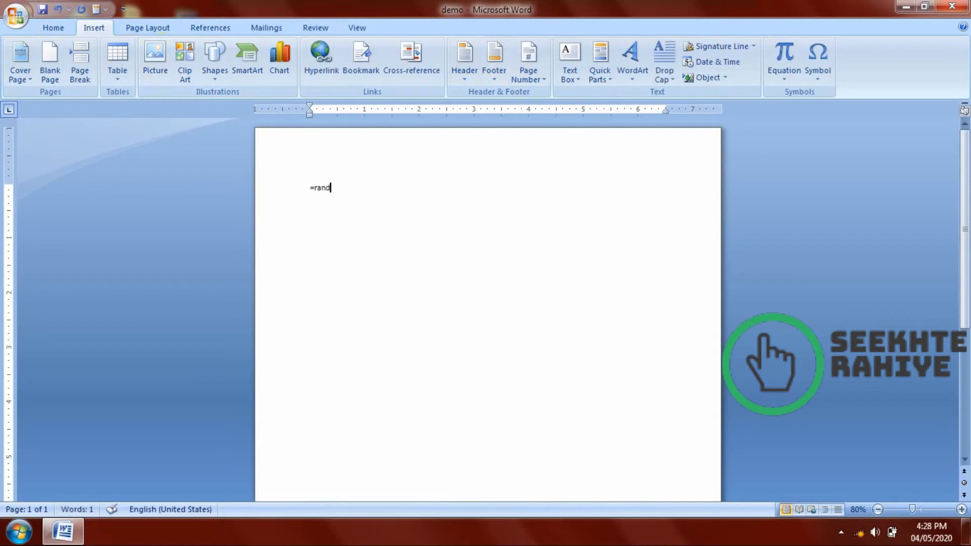
type("=rand()")
key("Return")
Copy all the sample text and paste it repeatedly until the document fills 13 pages.
key("ctrl+a")
key("ctrl+c")
key("ctrl+v")
key("ctrl+v")
key("ctrl+v")
key("ctrl+v")
key("ctrl+v")
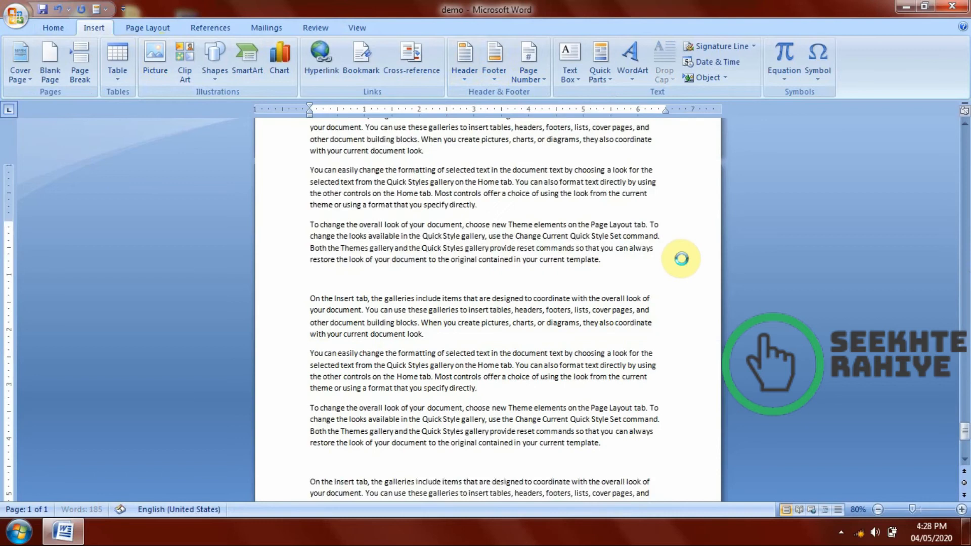
scroll(685, 263, "down", 3)
scroll(682, 262, "down", 4)
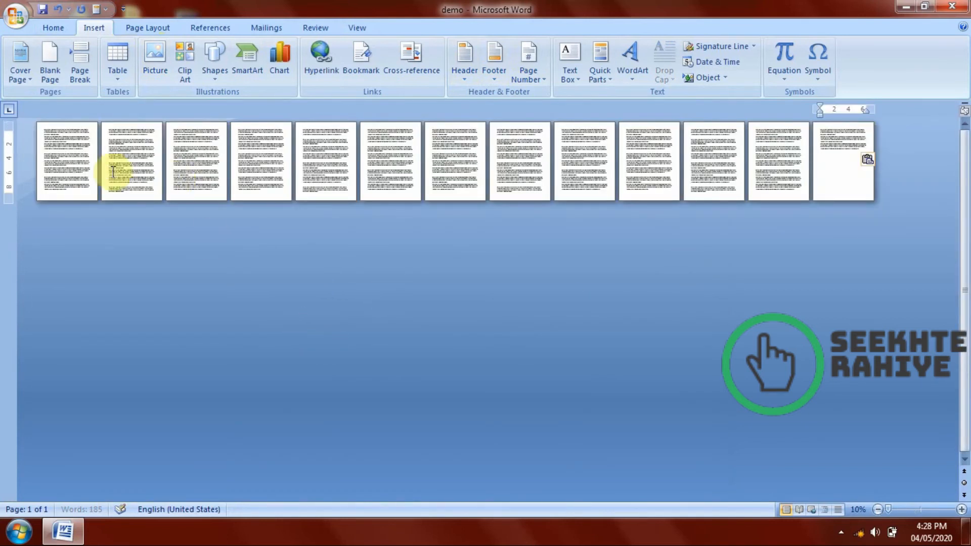
scroll(223, 219, "up", 1)
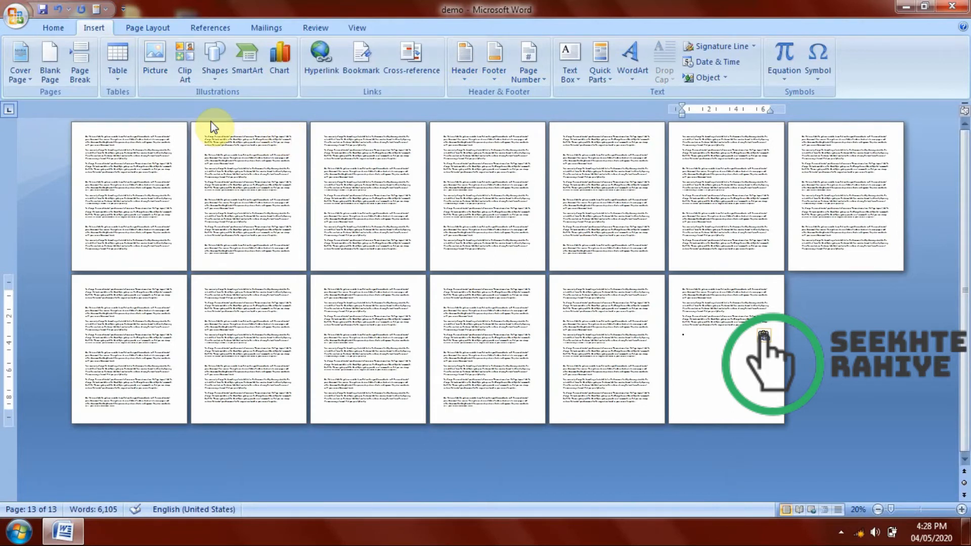
Insert the built-in Tiles header into the document.
scroll(226, 182, "up", 4)
scroll(233, 177, "up", 8)
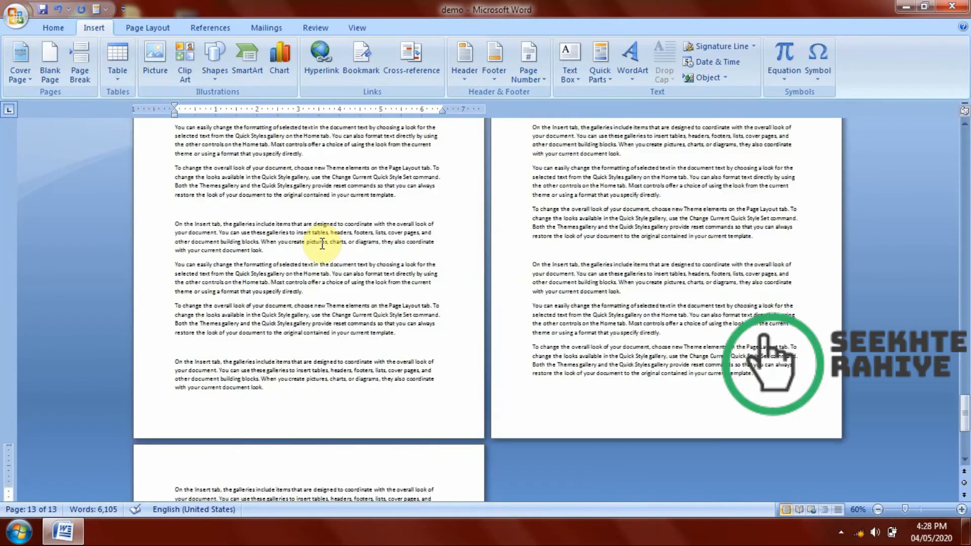
left_click_drag(962, 228, 966, 115)
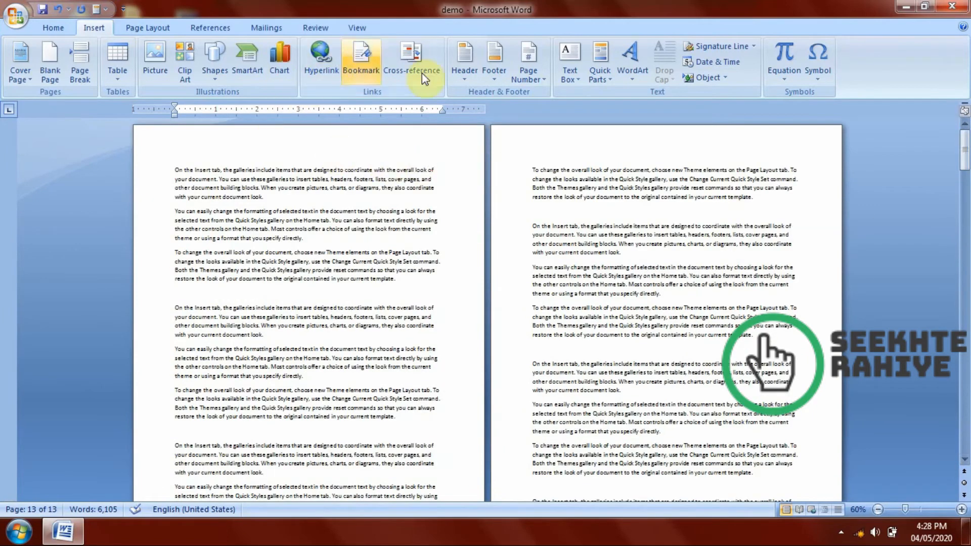
left_click(456, 70)
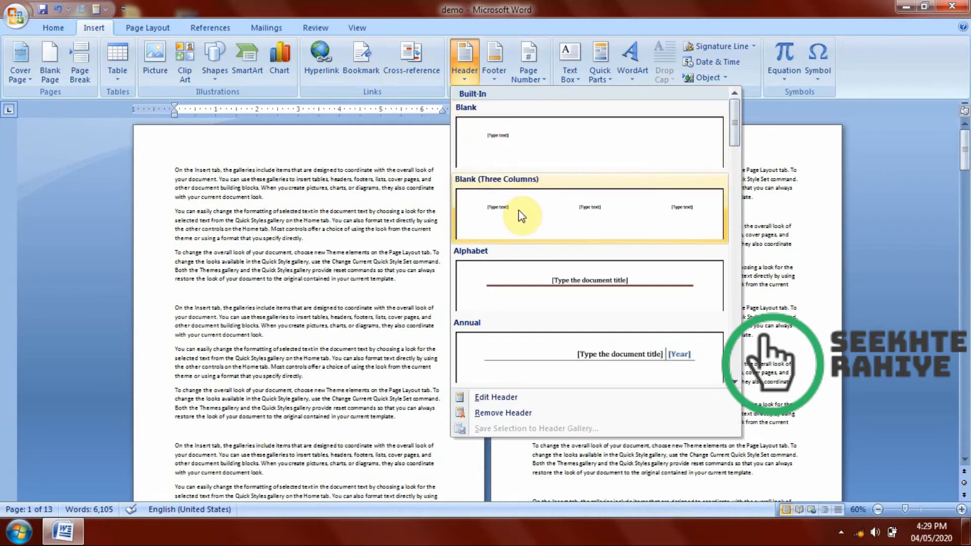
scroll(551, 284, "down", 3)
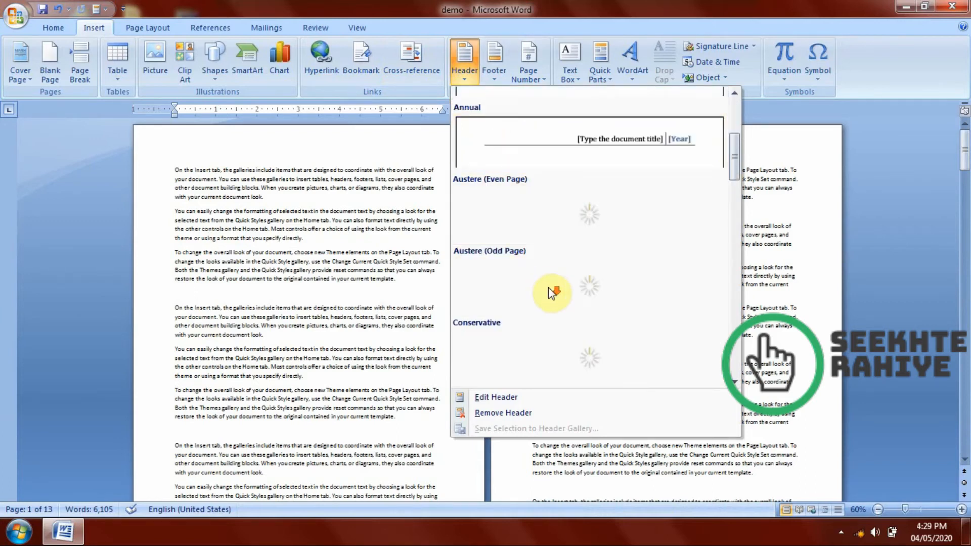
scroll(541, 234, "down", 15)
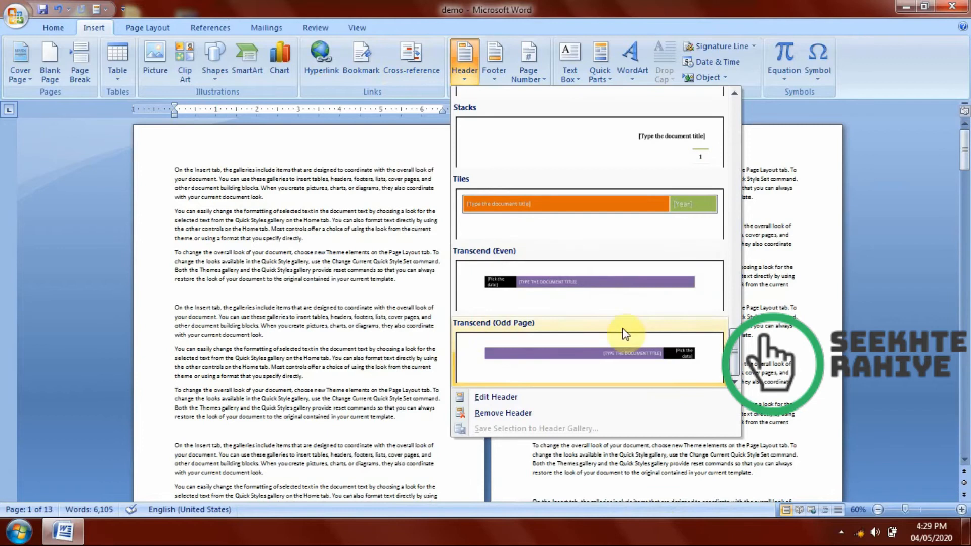
left_click(630, 196)
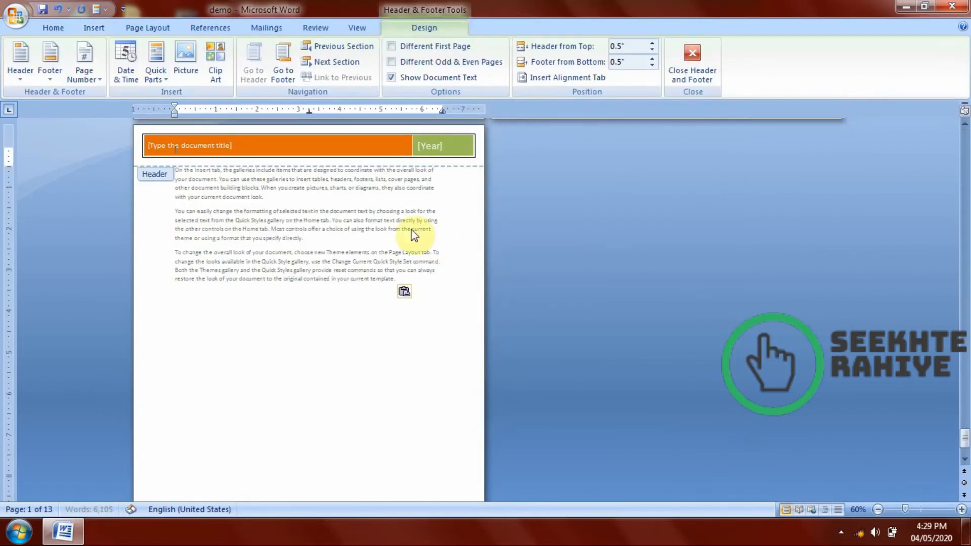
Set the header's document title to "Seekhte rahiye" and its year to 2020, and return to the body text.
left_click(237, 145)
key("Delete")
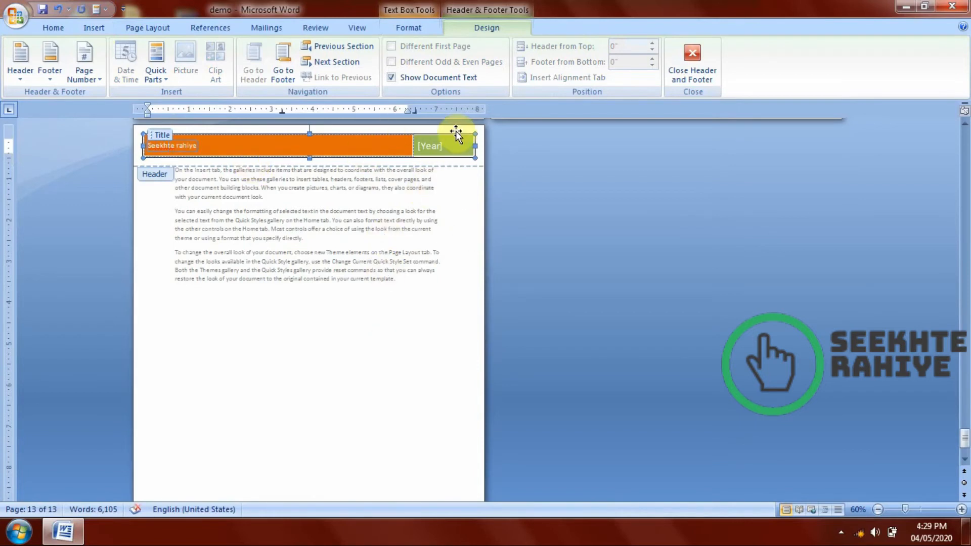
left_click(448, 147)
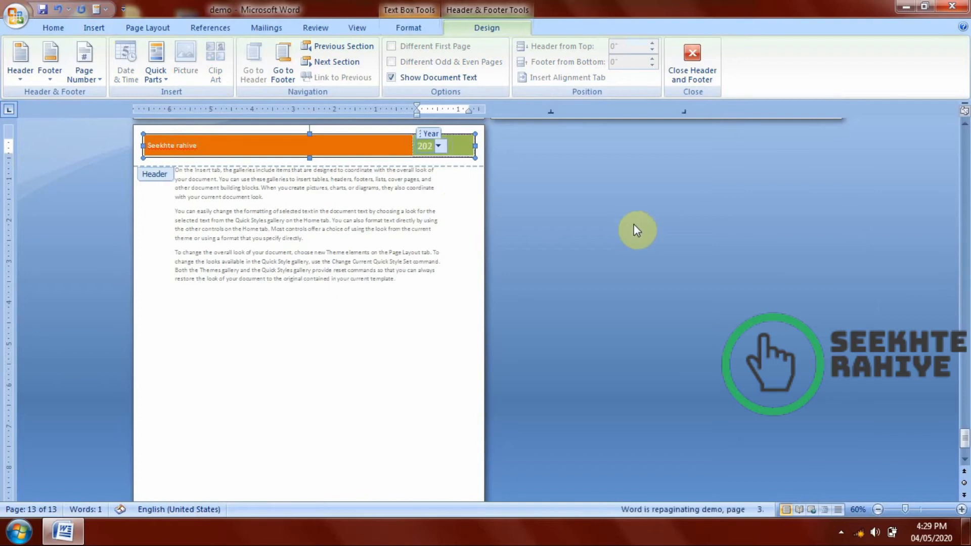
double_click(363, 288)
triple_click(363, 288)
Examine the header on every page, from the last page back to the first.
scroll(447, 273, "up", 1)
left_click(406, 384)
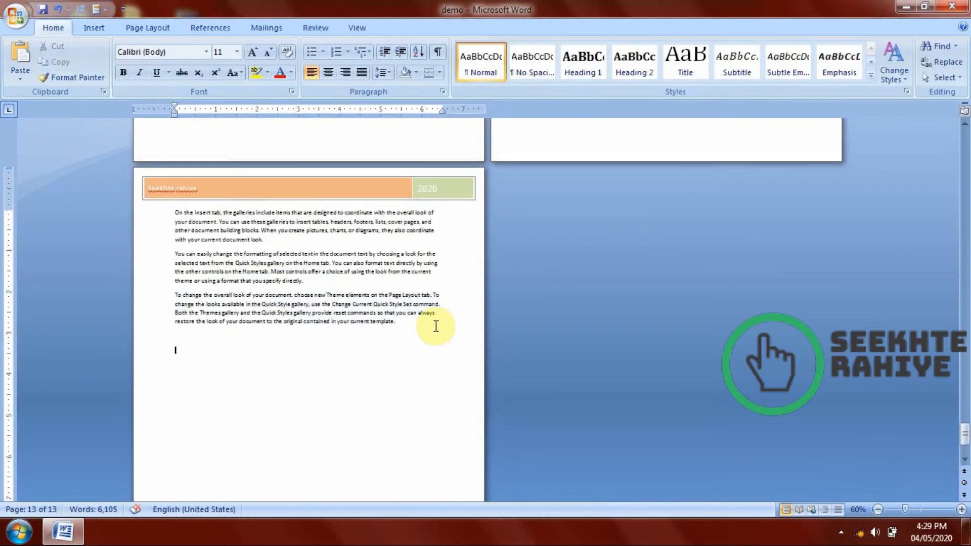
scroll(439, 321, "up", 4)
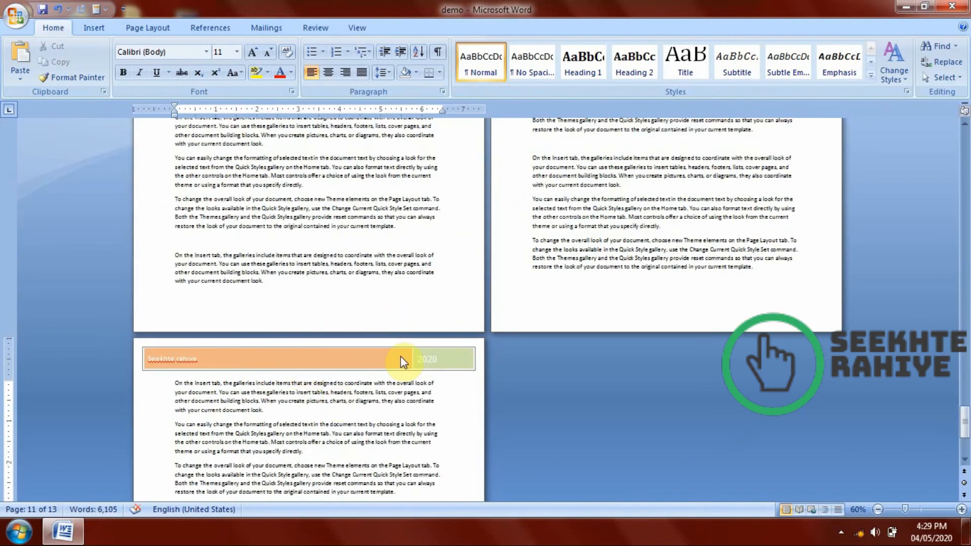
scroll(403, 362, "down", 3)
scroll(641, 304, "up", 1)
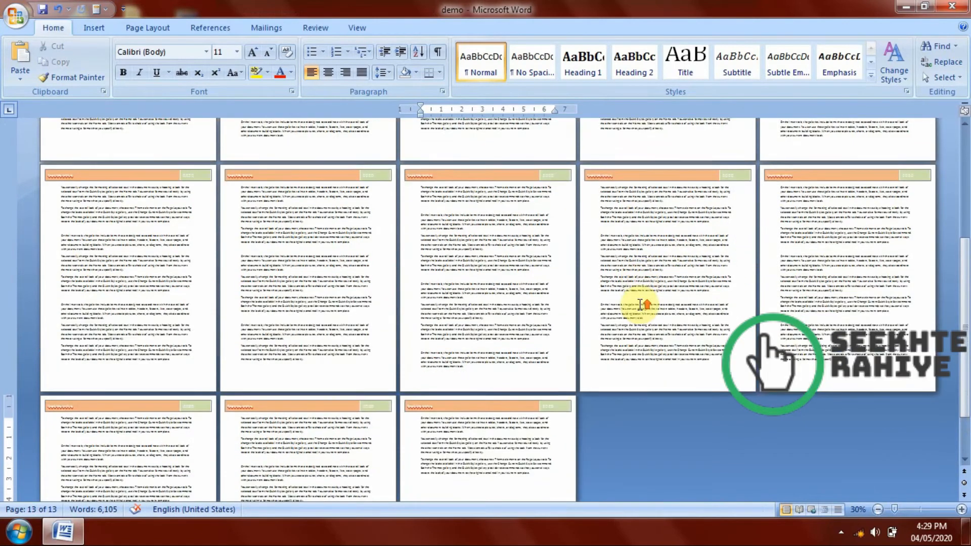
scroll(642, 304, "up", 2)
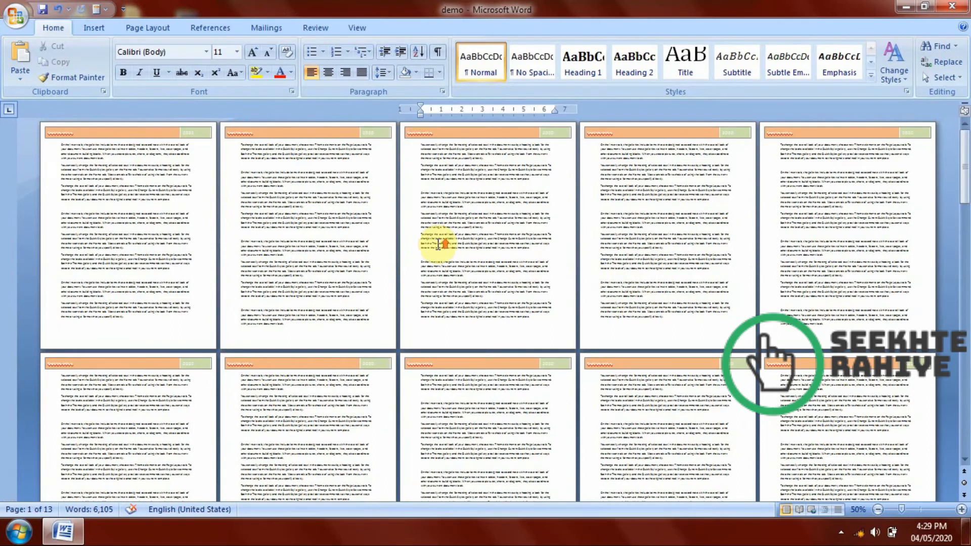
scroll(438, 244, "up", 5)
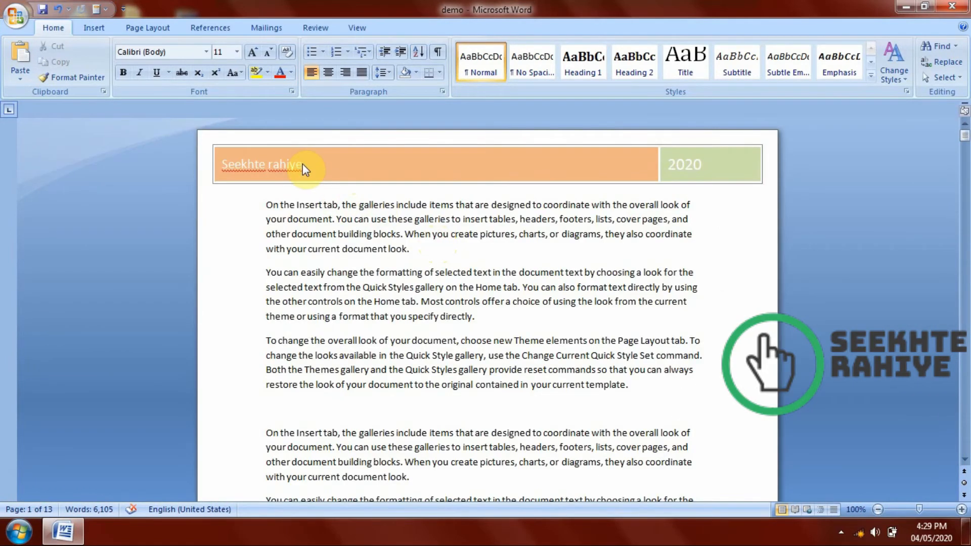
Undo the Tiles header and insert the Seekhte Rahiye logo with the hand icon from drive E's NAS YouTube folder into the header.
double_click(348, 174)
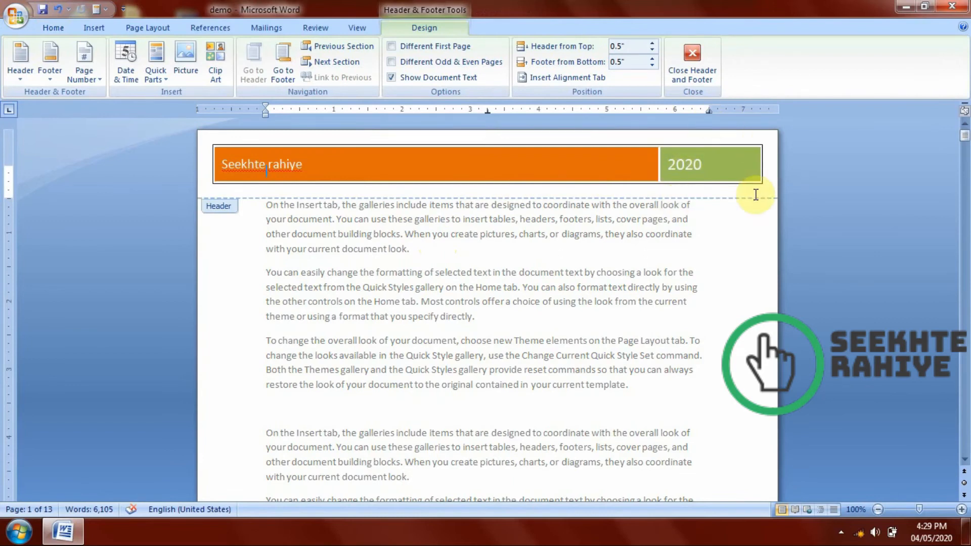
key("ctrl+z")
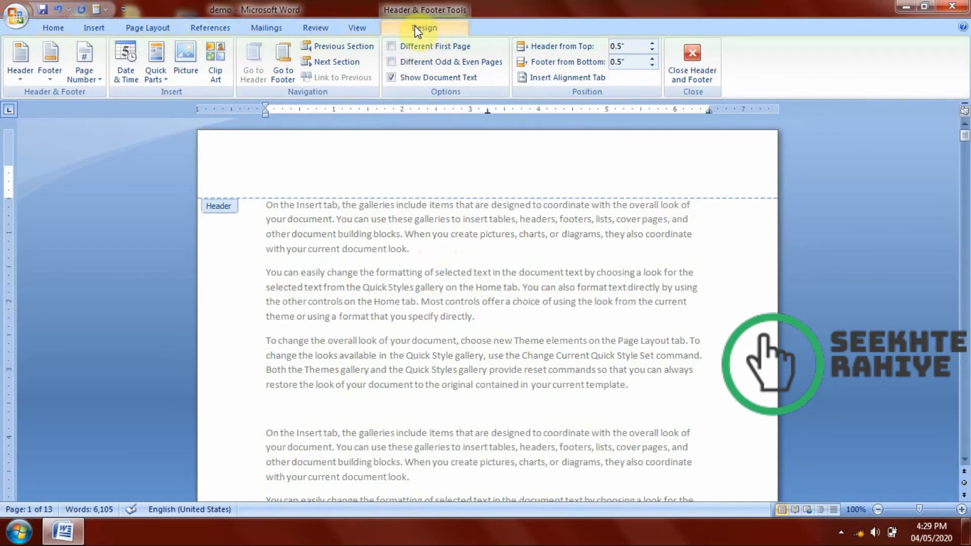
left_click(183, 63)
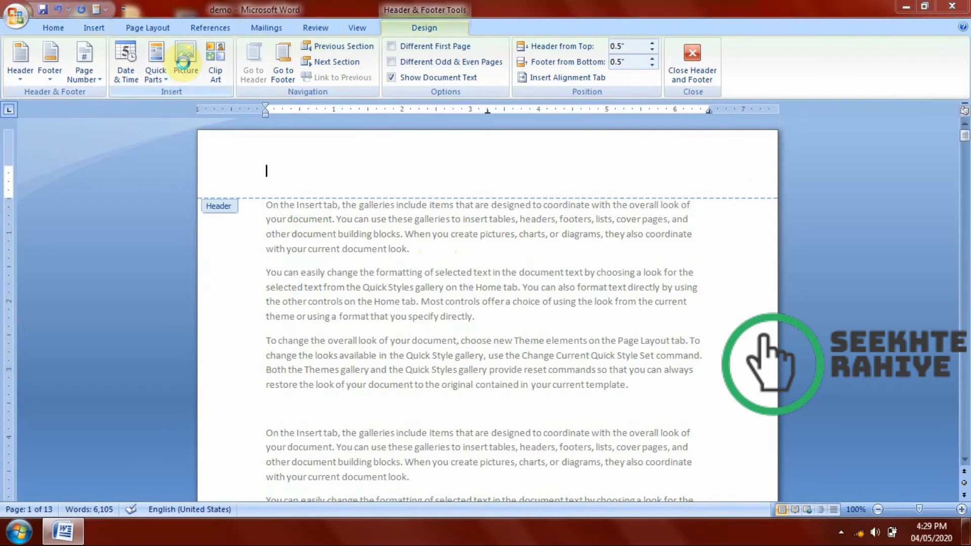
left_click(57, 141)
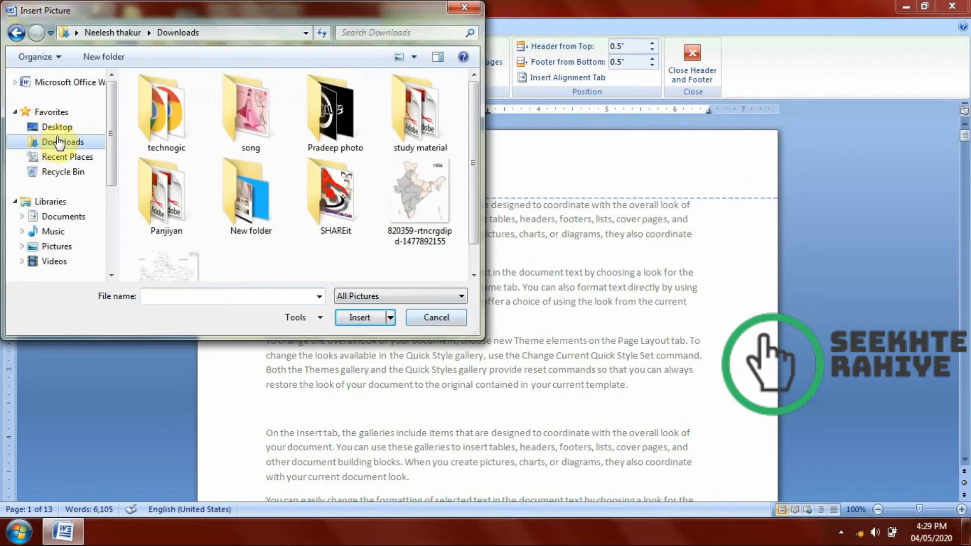
scroll(71, 202, "down", 4)
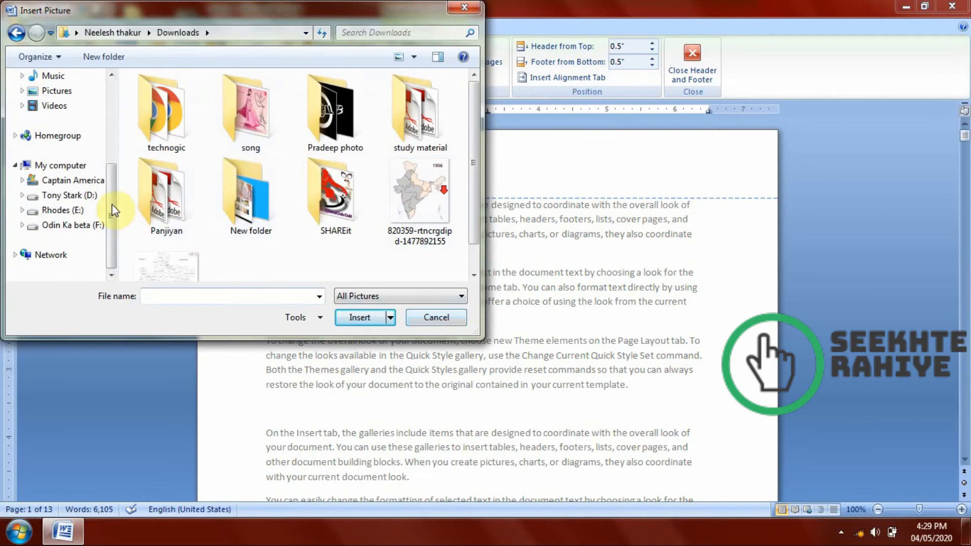
left_click(71, 211)
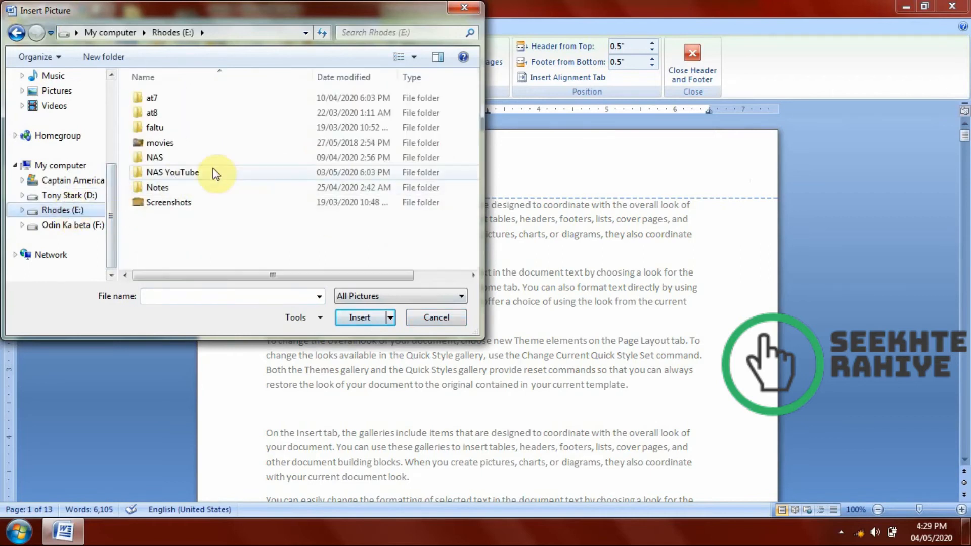
double_click(184, 174)
scroll(348, 188, "down", 1)
left_click(329, 133)
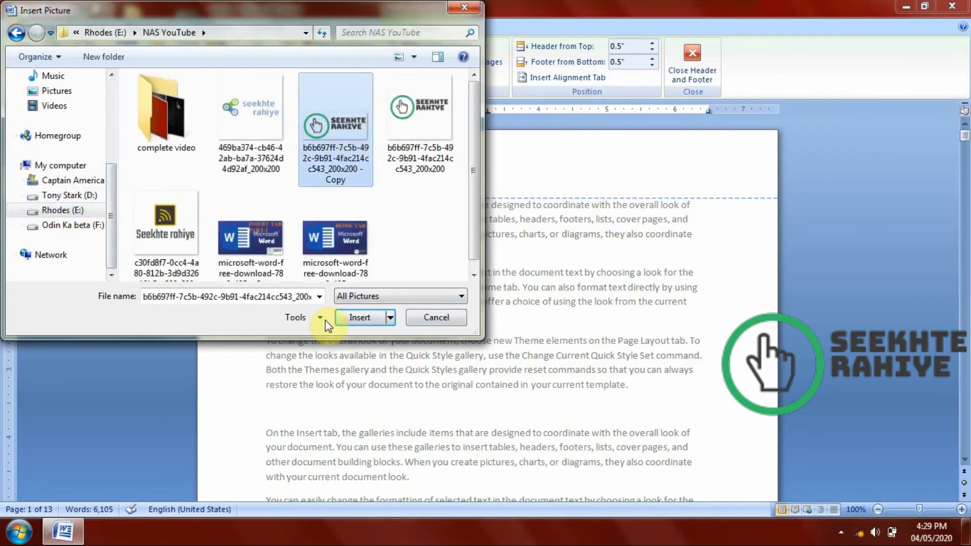
left_click(410, 154)
left_click(363, 316)
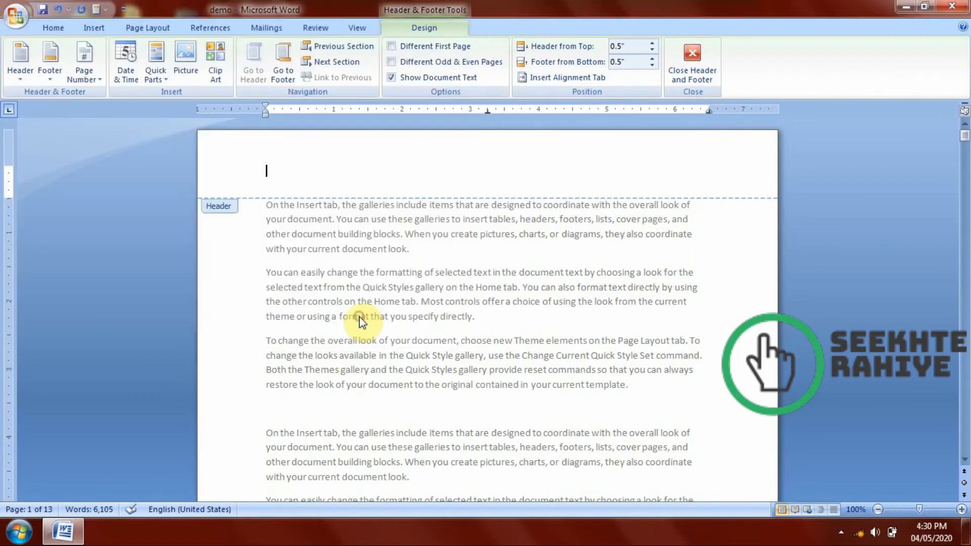
Shrink the header logo to about 0.94" by 0.94" and return to the body text.
left_click_drag(262, 167, 330, 228)
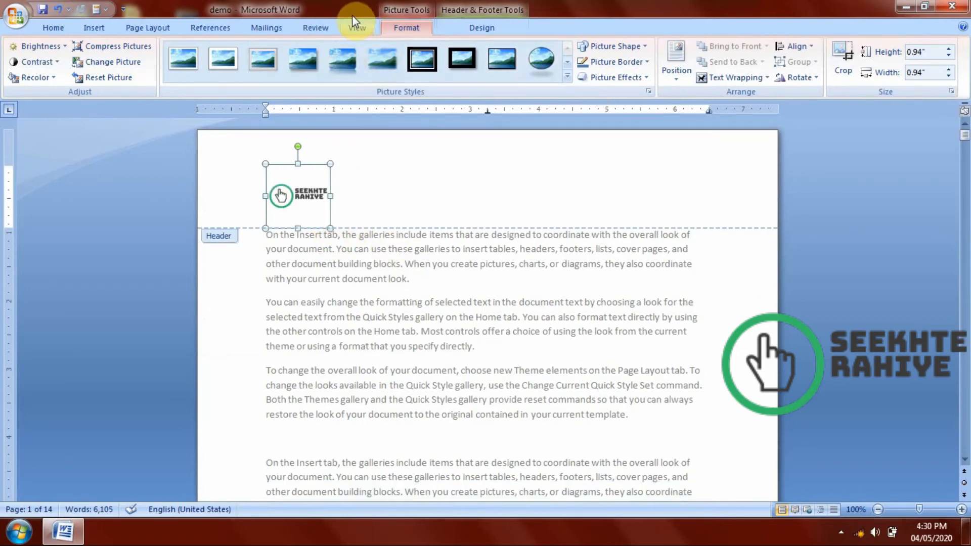
left_click(472, 34)
left_click(703, 60)
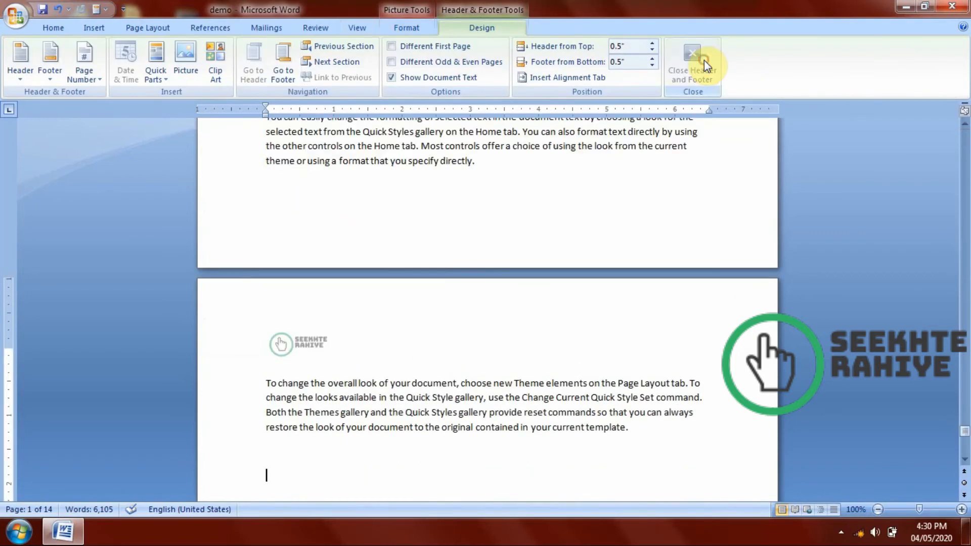
Examine the logo in the header on every page, from the last page back to the first.
scroll(476, 256, "up", 8)
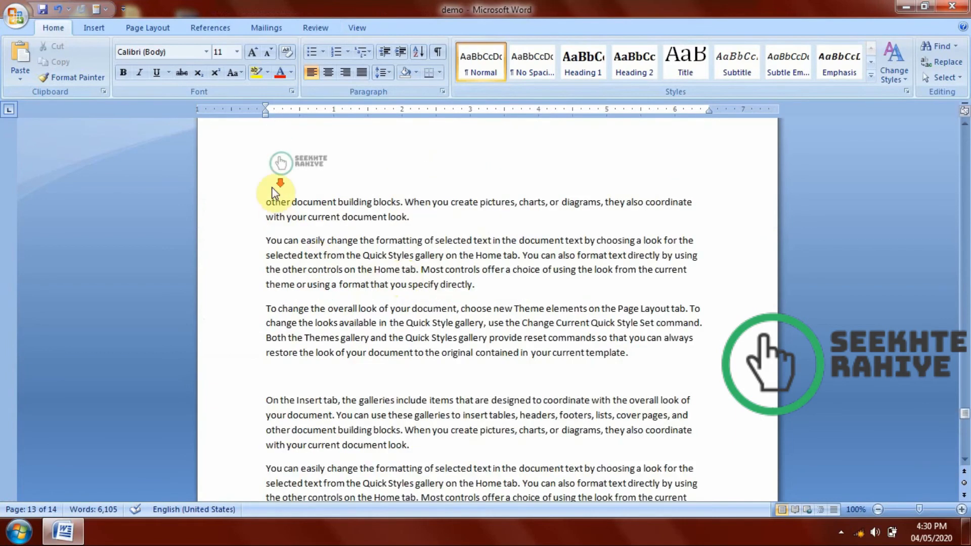
scroll(273, 191, "down", 5)
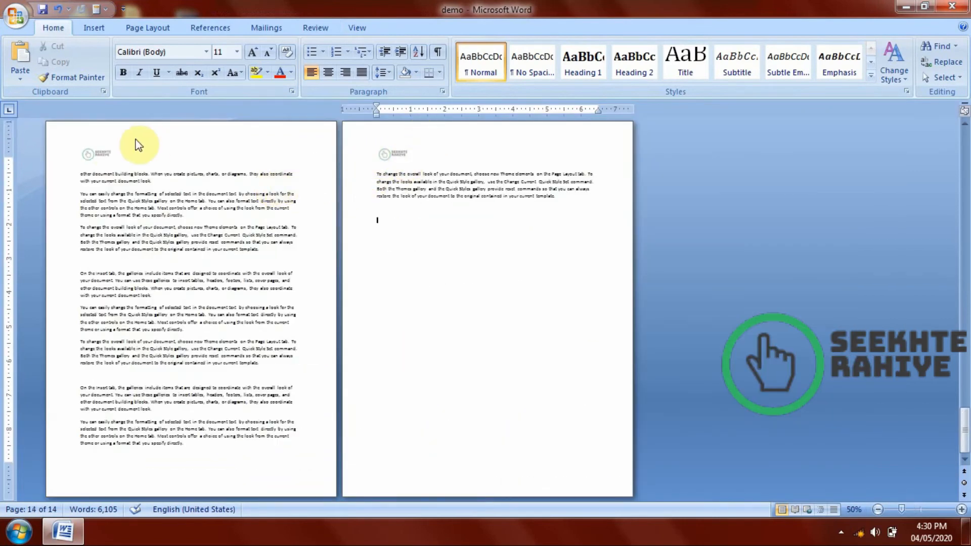
scroll(175, 184, "up", 5)
scroll(722, 232, "up", 4)
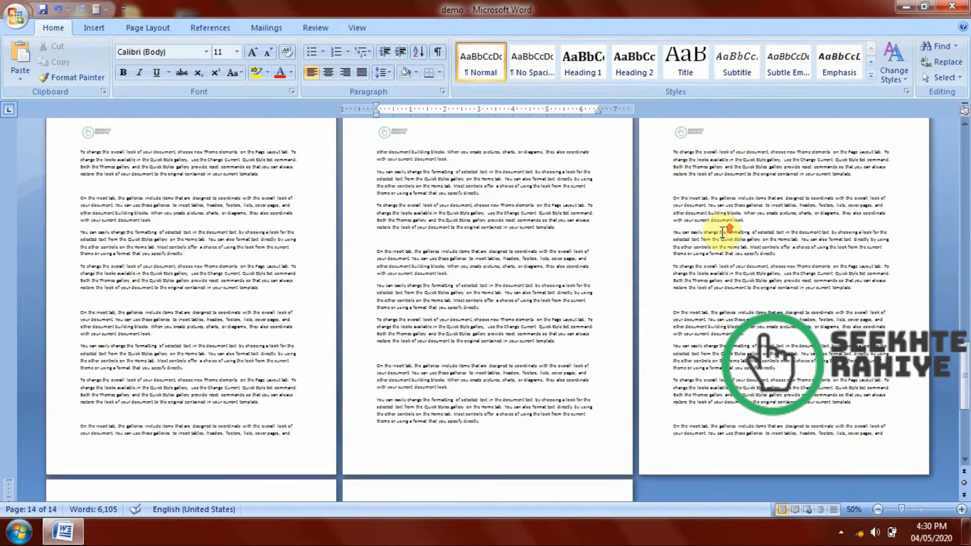
scroll(375, 214, "up", 5)
scroll(376, 214, "up", 10)
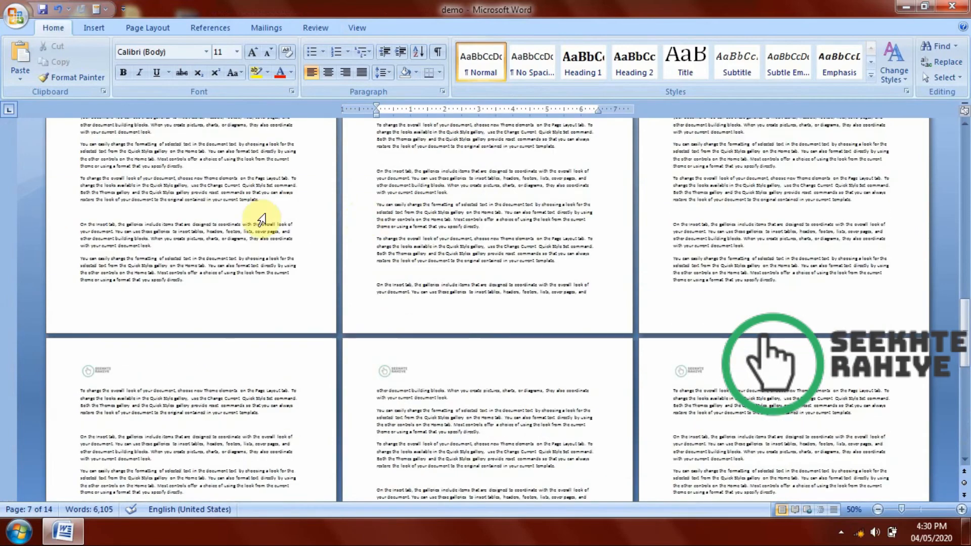
scroll(888, 256, "up", 8)
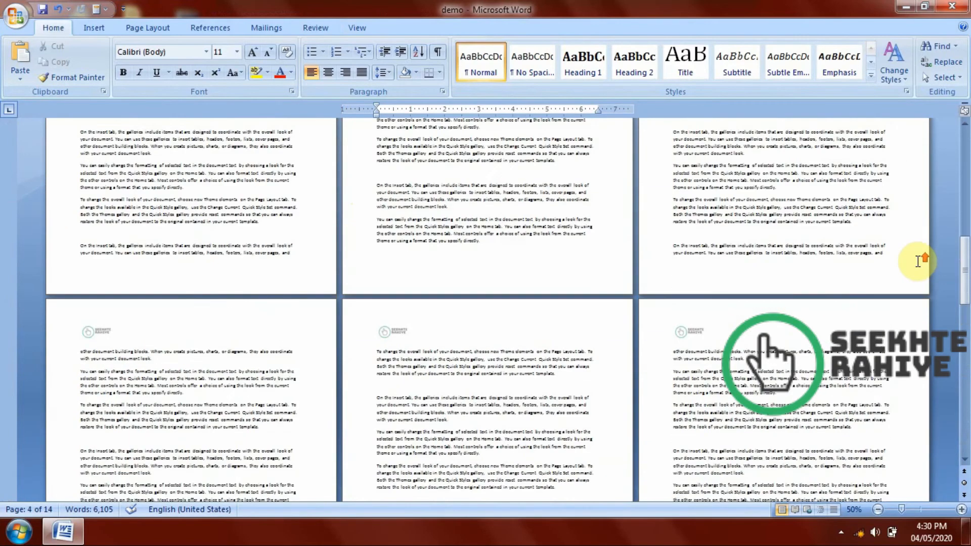
scroll(827, 270, "up", 4)
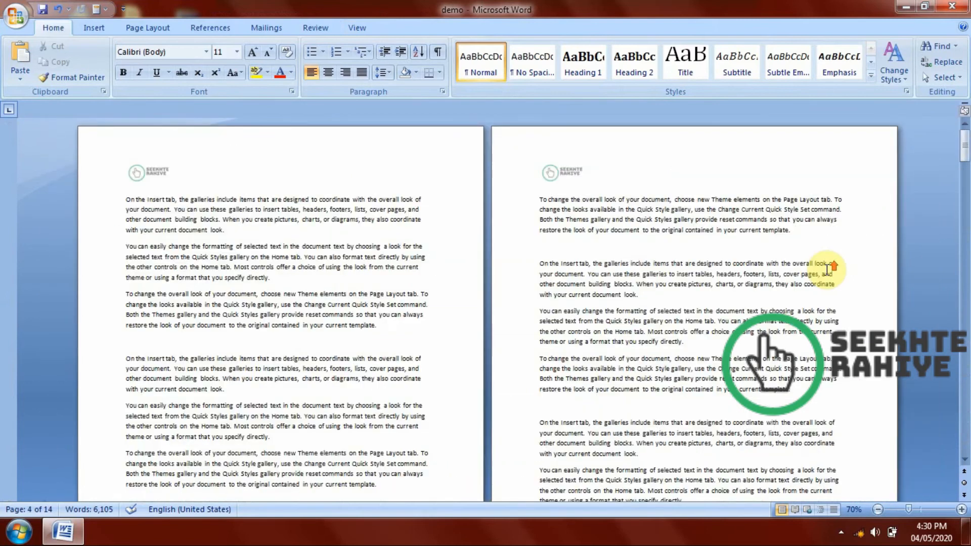
scroll(613, 272, "up", 1)
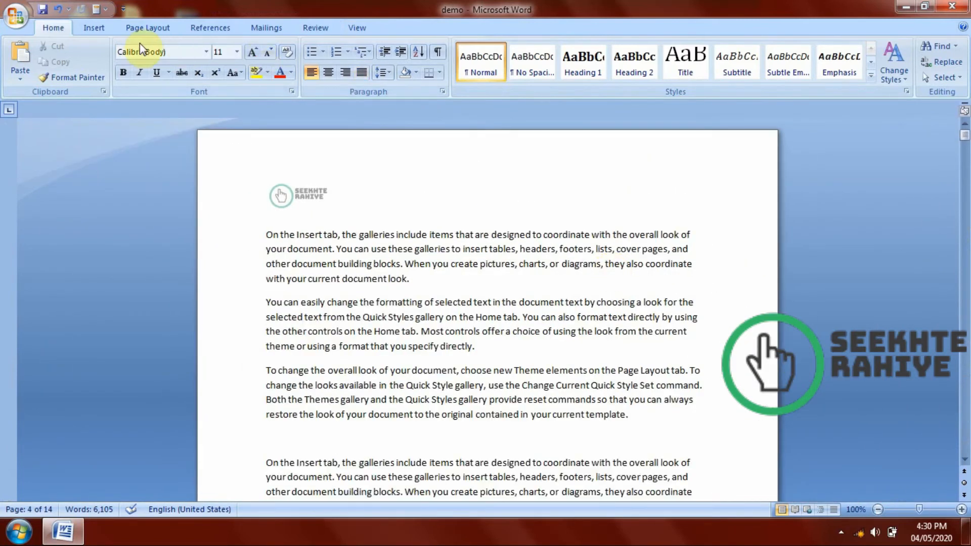
Insert the built-in Blank footer into the document.
left_click(94, 27)
left_click(487, 66)
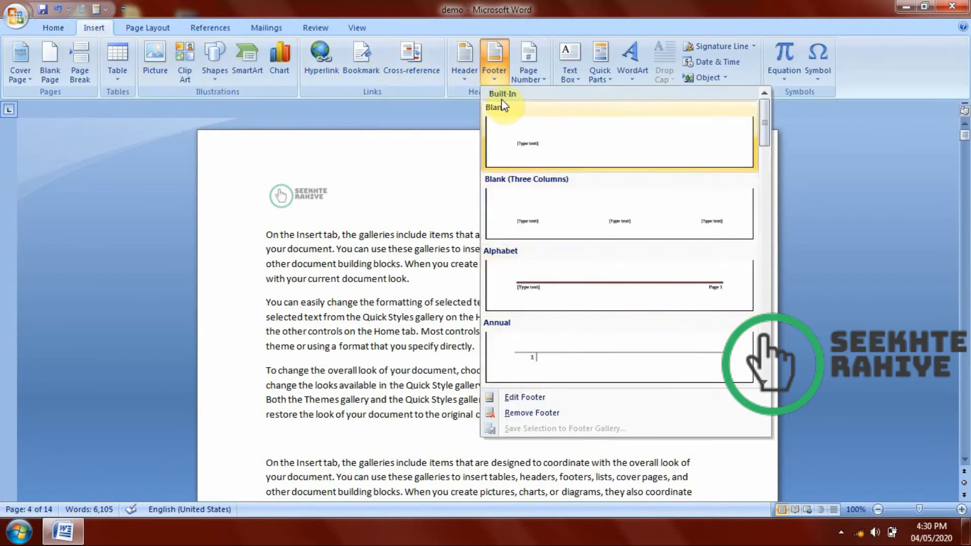
left_click(499, 145)
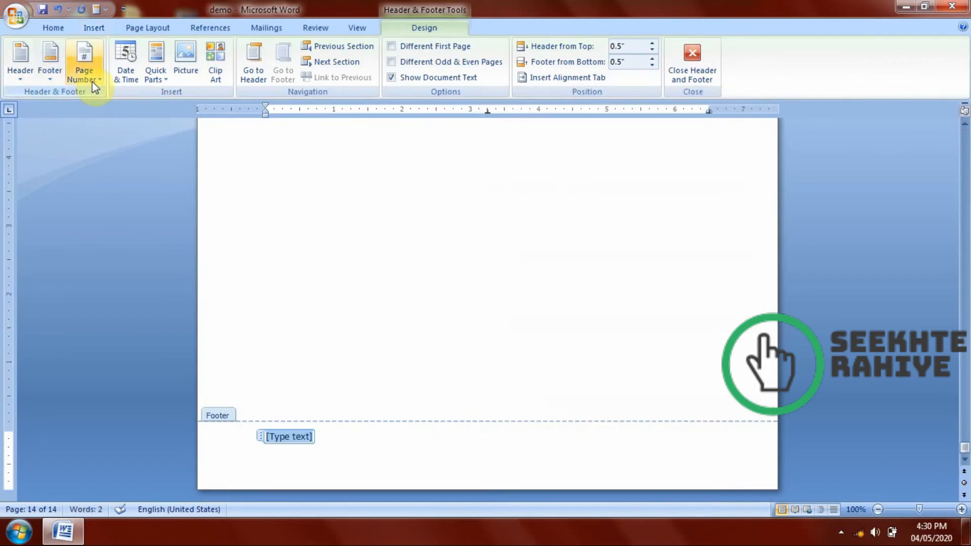
Review the date and time formats available for the footer, and try moving between the header and footer.
left_click(121, 80)
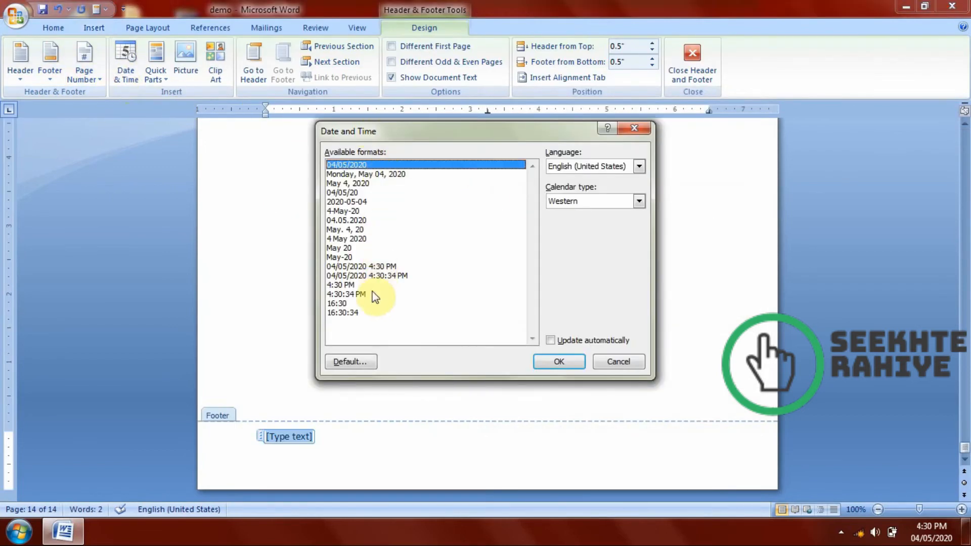
left_click(633, 128)
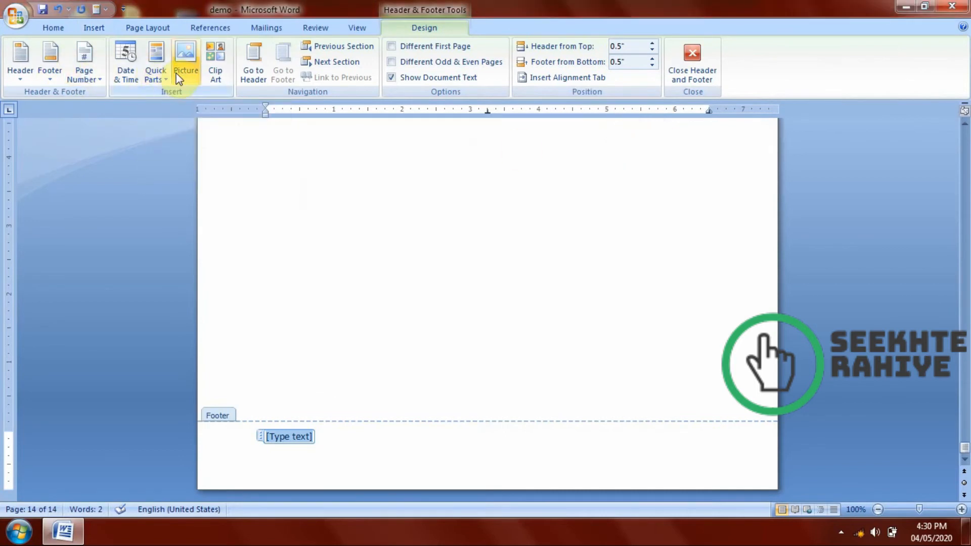
left_click(261, 85)
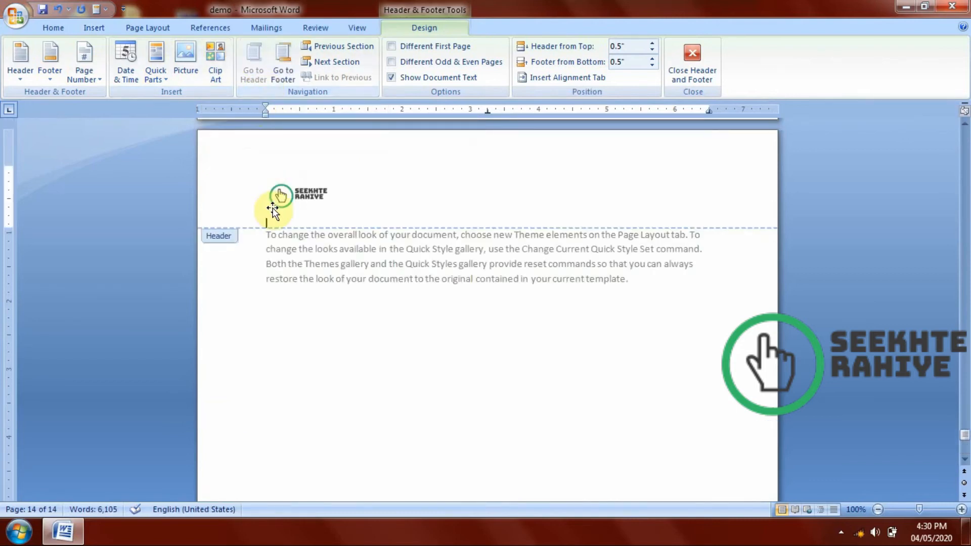
left_click(277, 87)
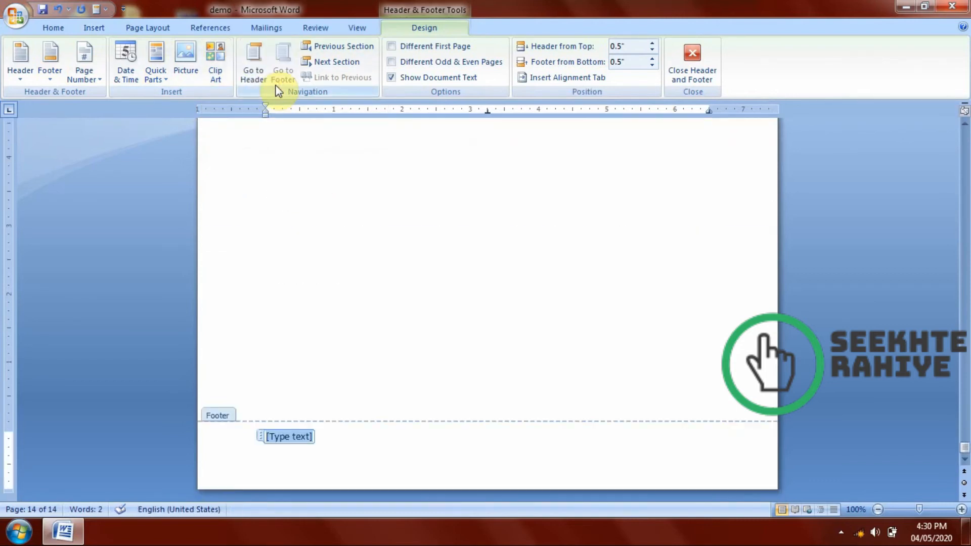
left_click(320, 47)
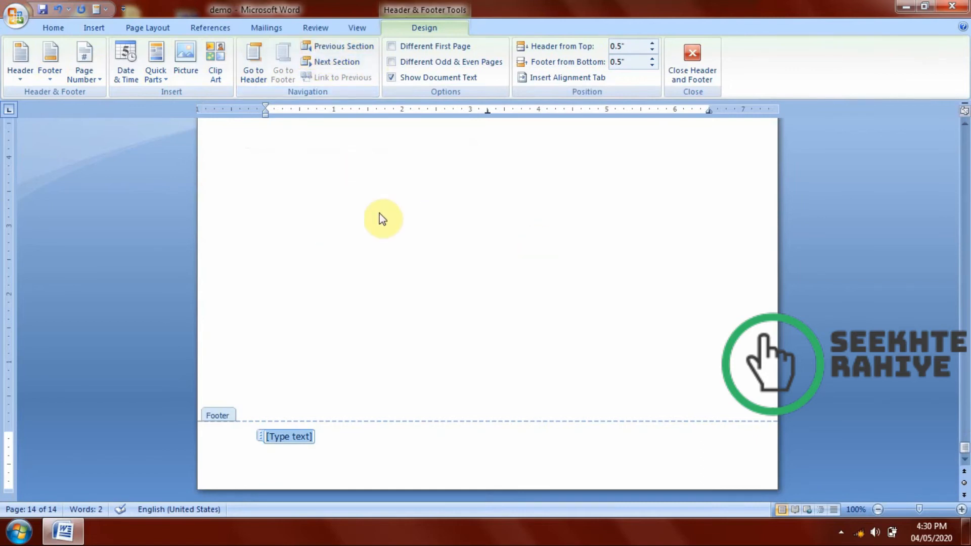
Check the header and footer on the neighbouring page and return to the body text.
scroll(364, 207, "up", 6)
scroll(347, 206, "down", 12)
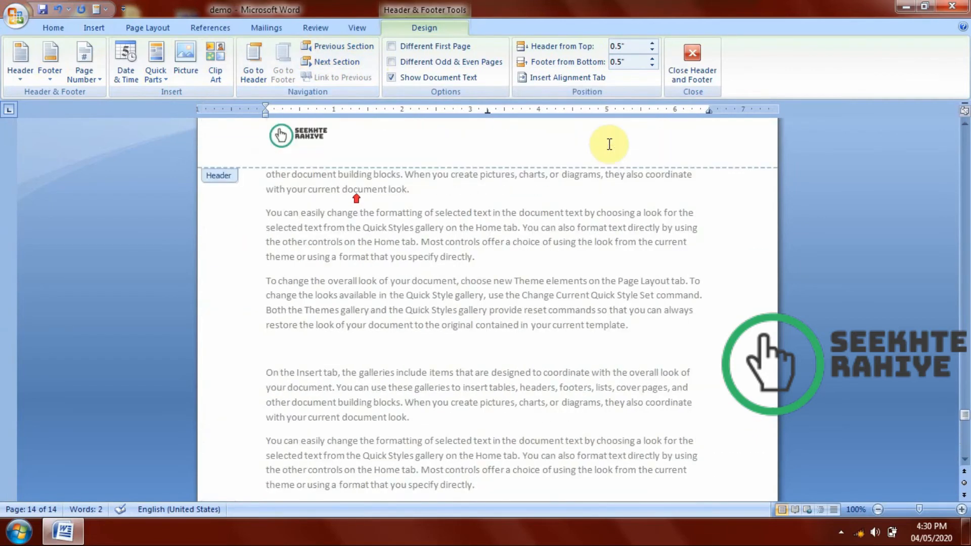
left_click(675, 64)
scroll(71, 243, "up", 2)
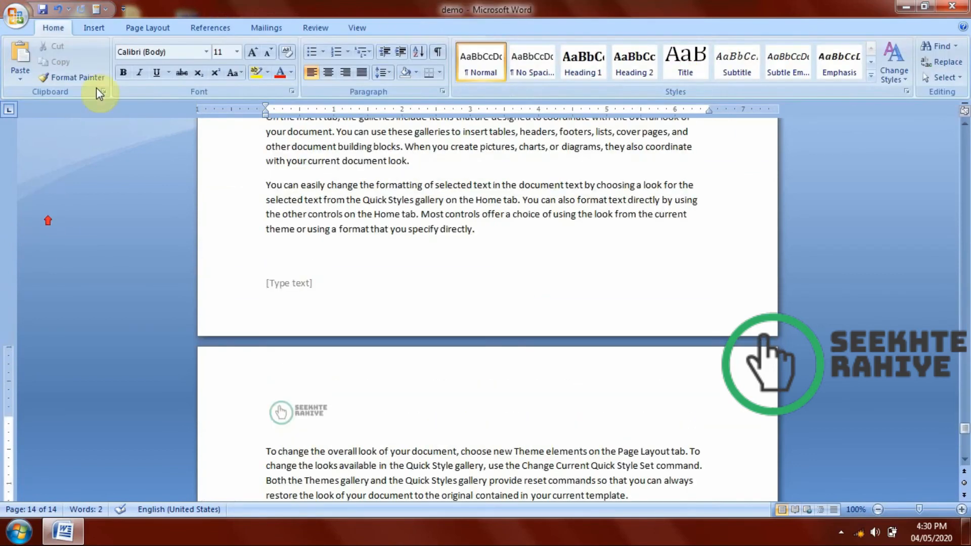
Browse the page number designs offered for the bottom and top of the page.
left_click(96, 28)
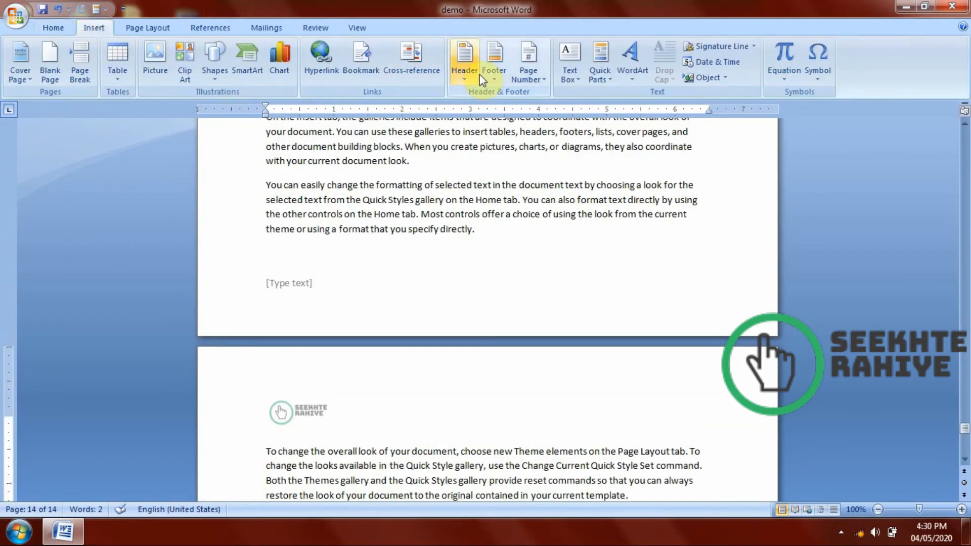
left_click(524, 76)
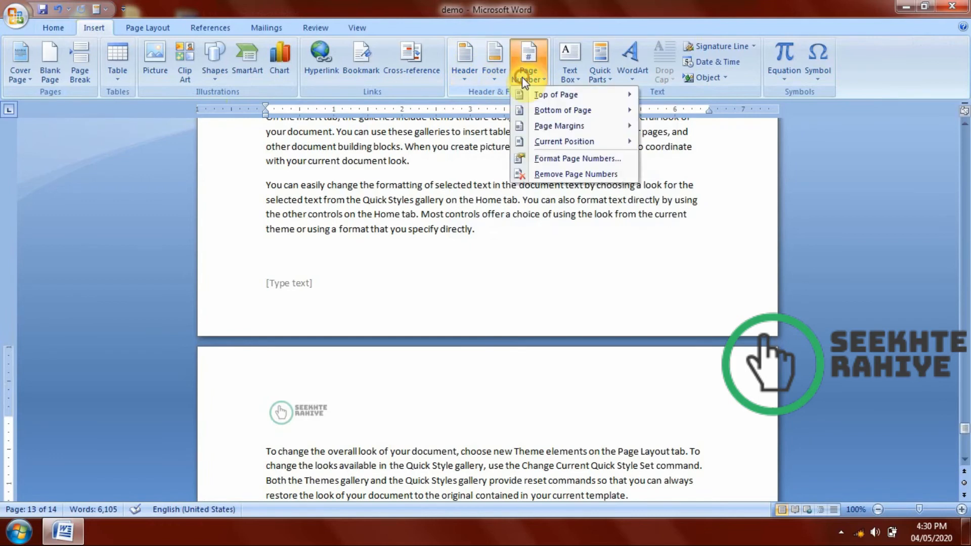
mouse_move(567, 110)
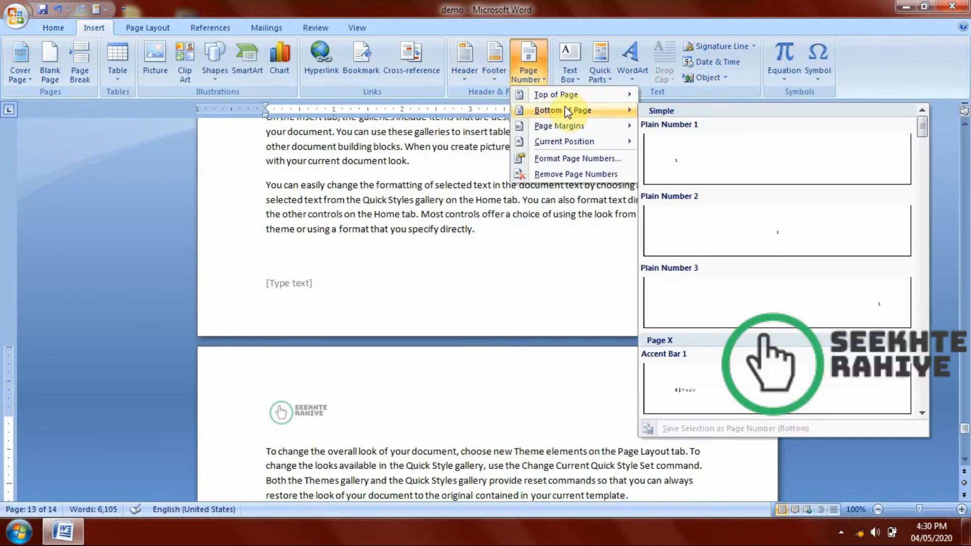
mouse_move(556, 94)
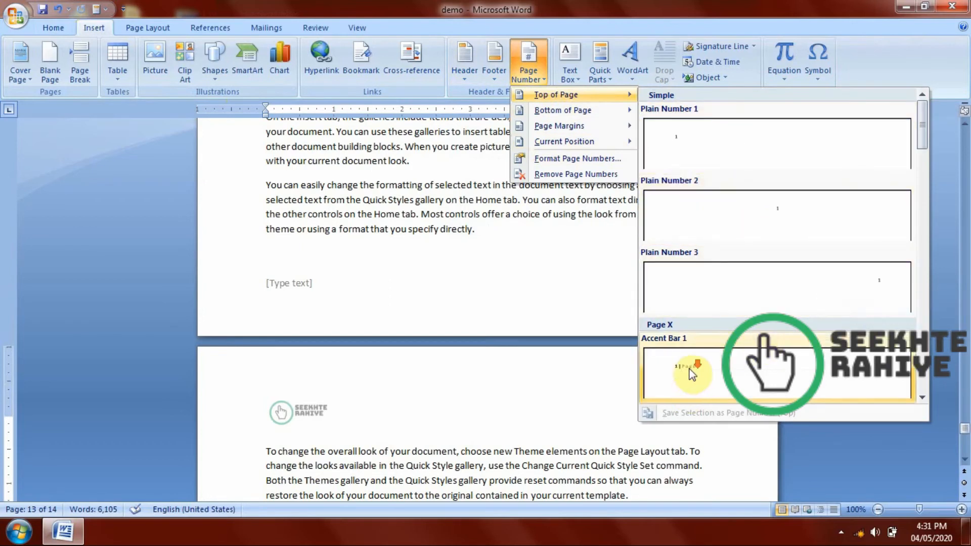
left_click_drag(919, 150, 916, 383)
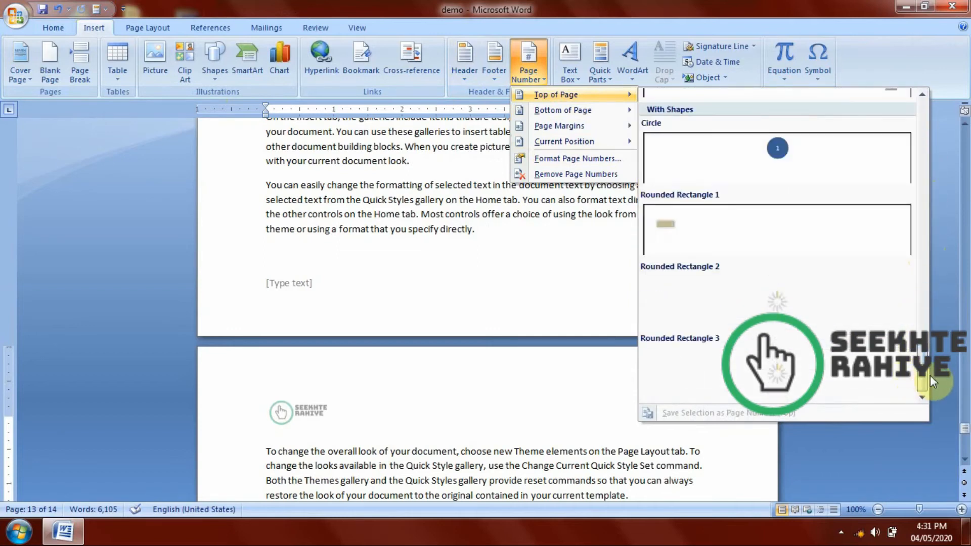
left_click(929, 376)
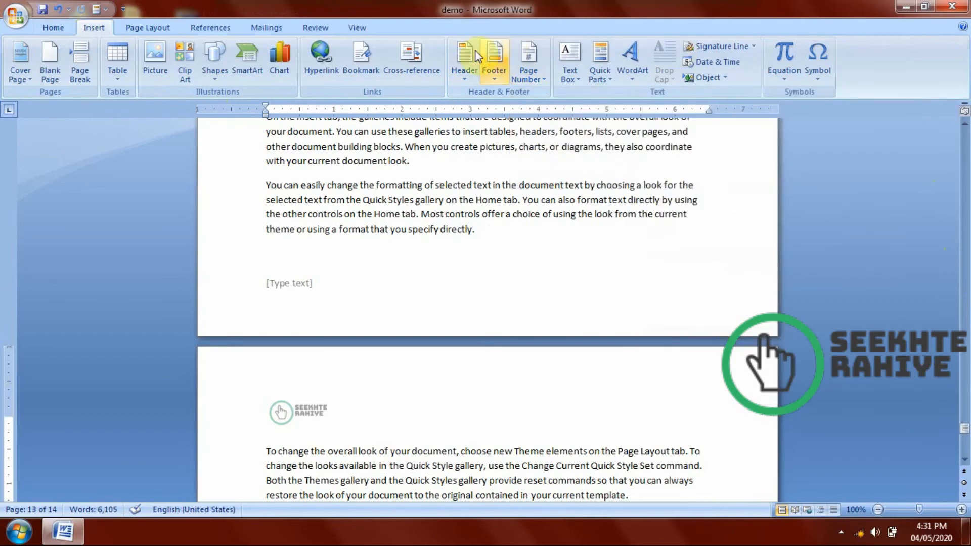
Insert a top-of-page number centred between brackets on a horizontal line, and return to the body text.
left_click(520, 77)
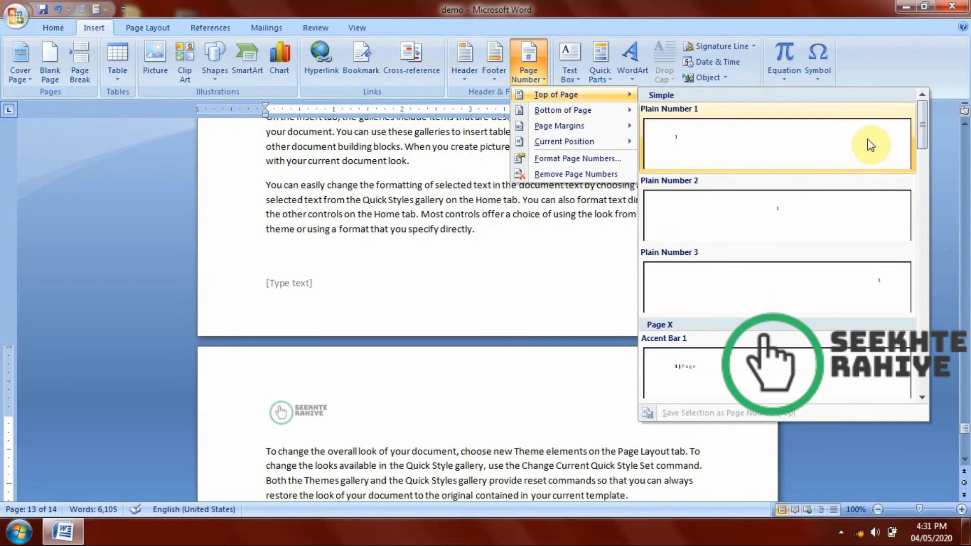
left_click_drag(922, 139, 923, 220)
left_click(831, 277)
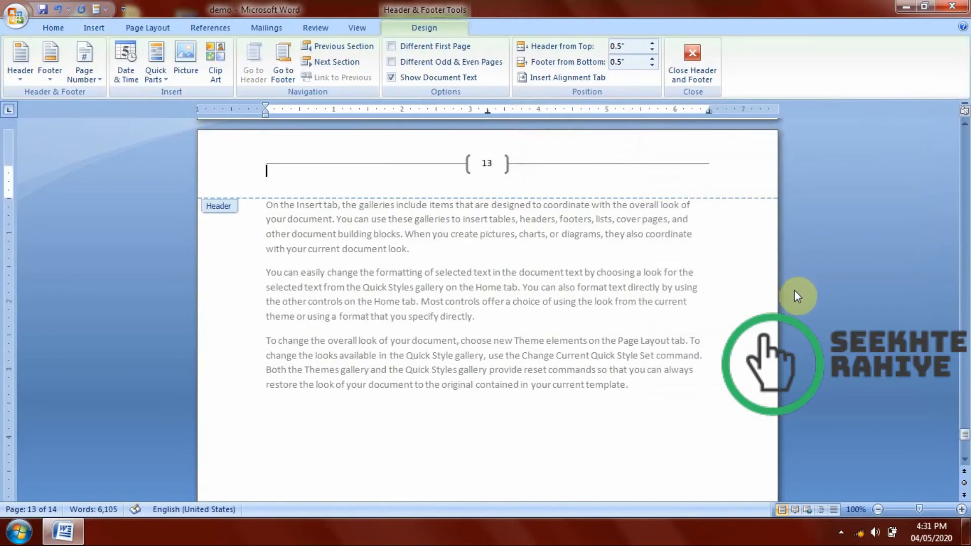
left_click(693, 64)
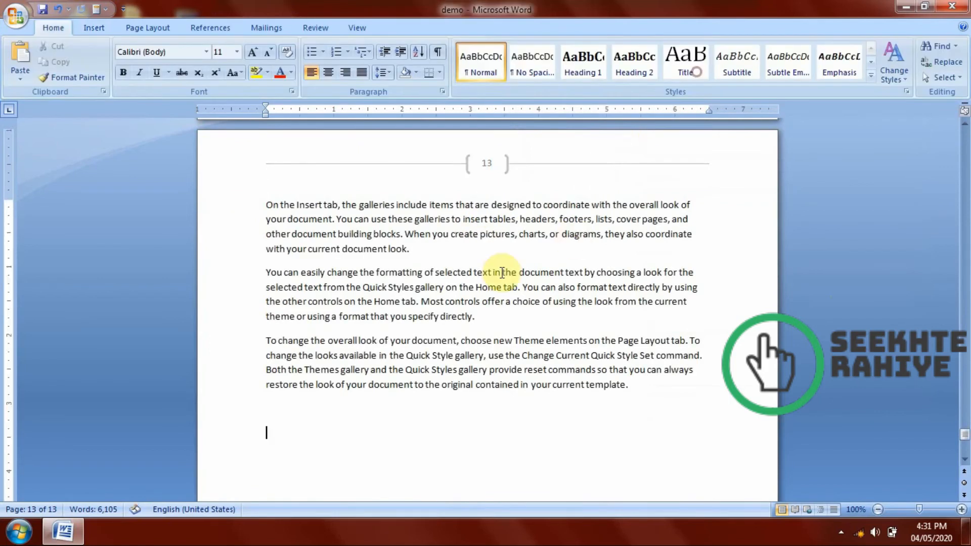
Check the bracketed page numbers on the preceding pages and look at the built-in header designs.
scroll(494, 275, "up", 10)
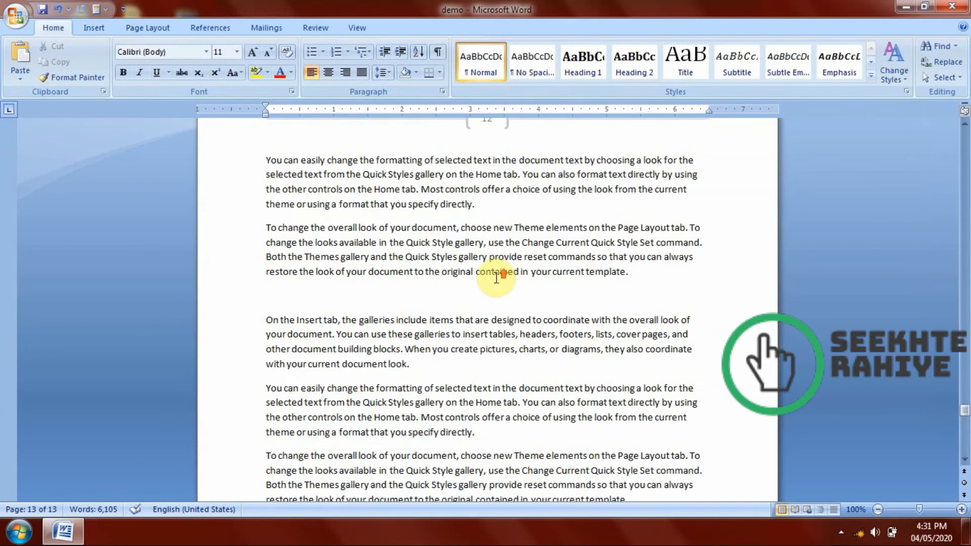
scroll(513, 303, "up", 15)
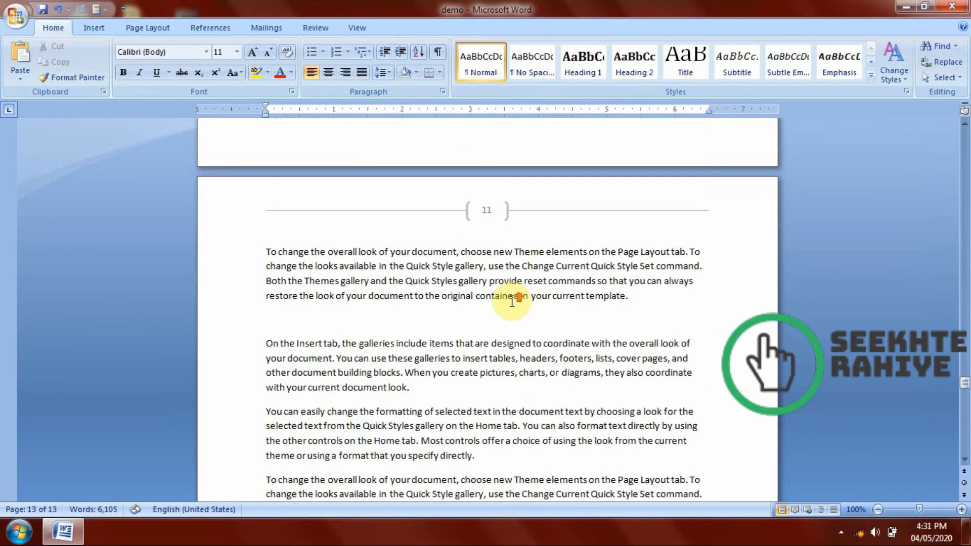
scroll(529, 253, "up", 15)
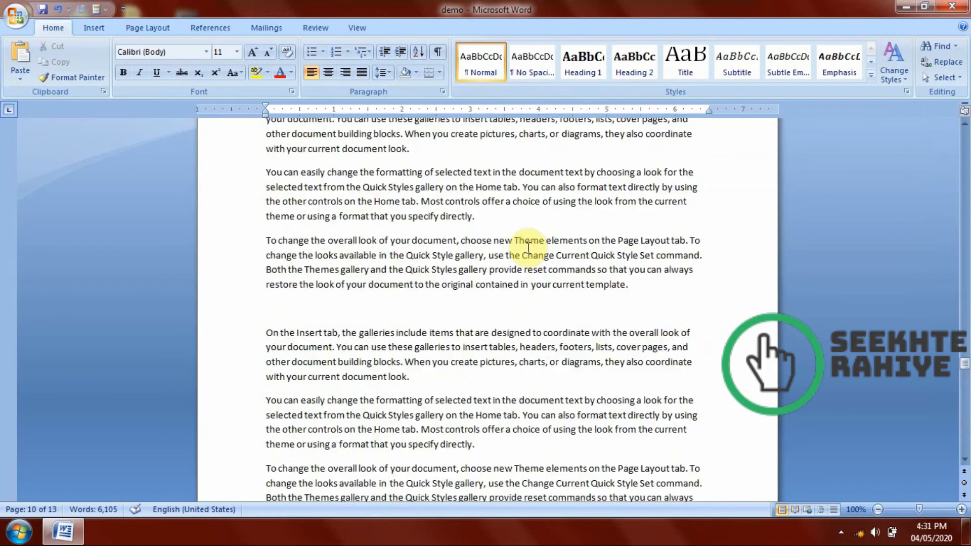
left_click(93, 27)
left_click(463, 60)
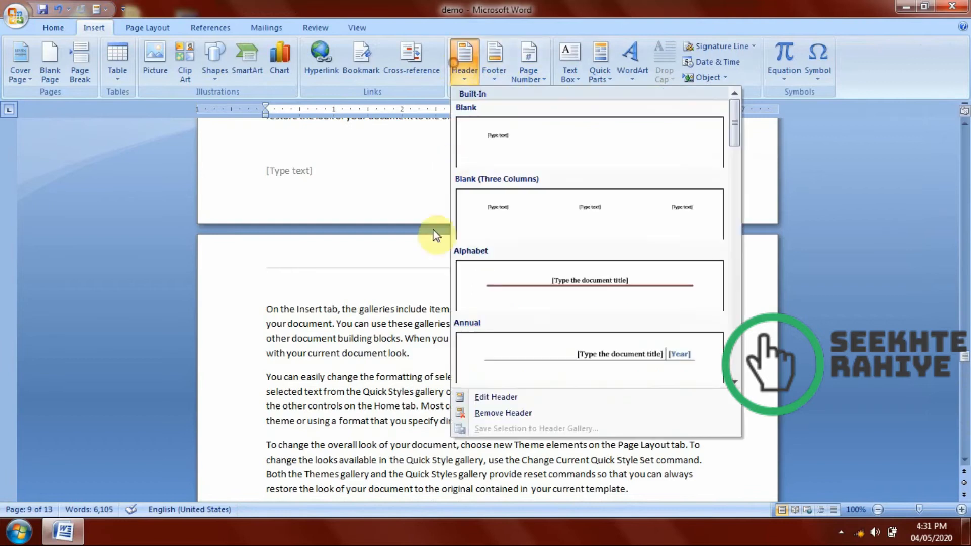
left_click(373, 265)
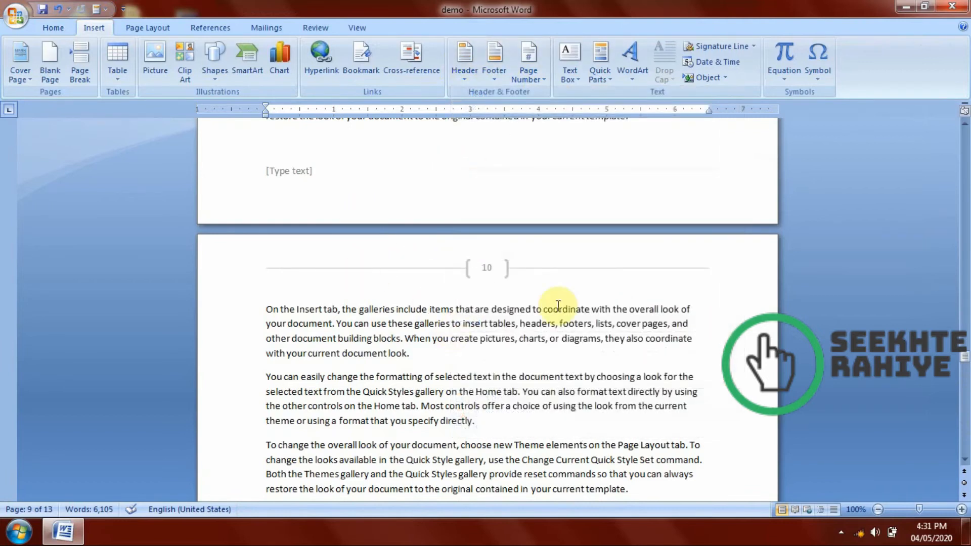
Insert the Seekhte Rahiye logo picture into the header, shrink it to about 0.39" by 0.9", and return to the body text.
double_click(479, 254)
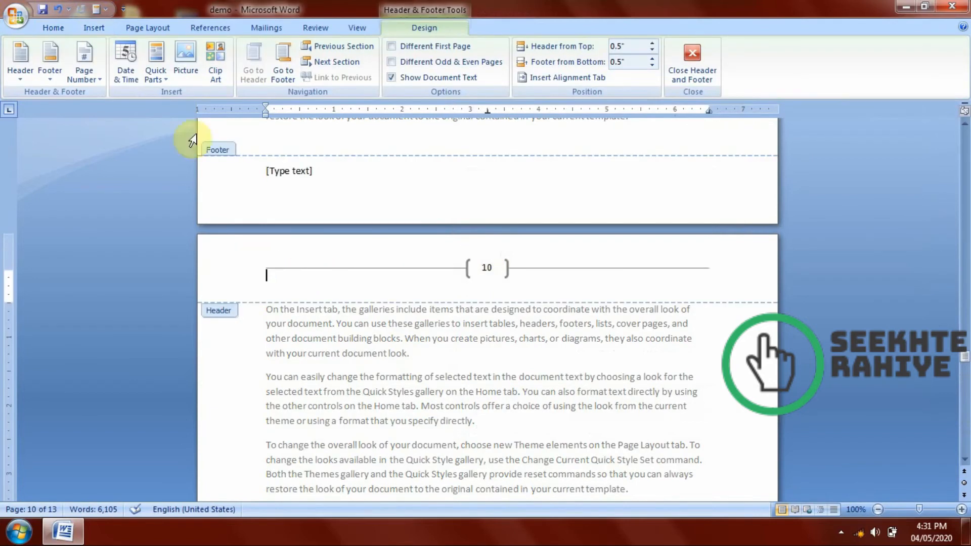
left_click(179, 65)
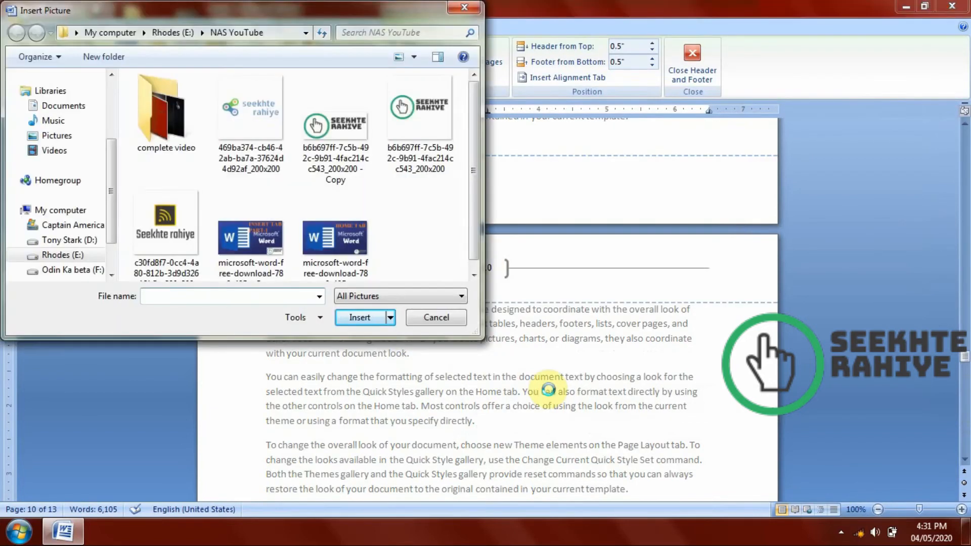
double_click(330, 150)
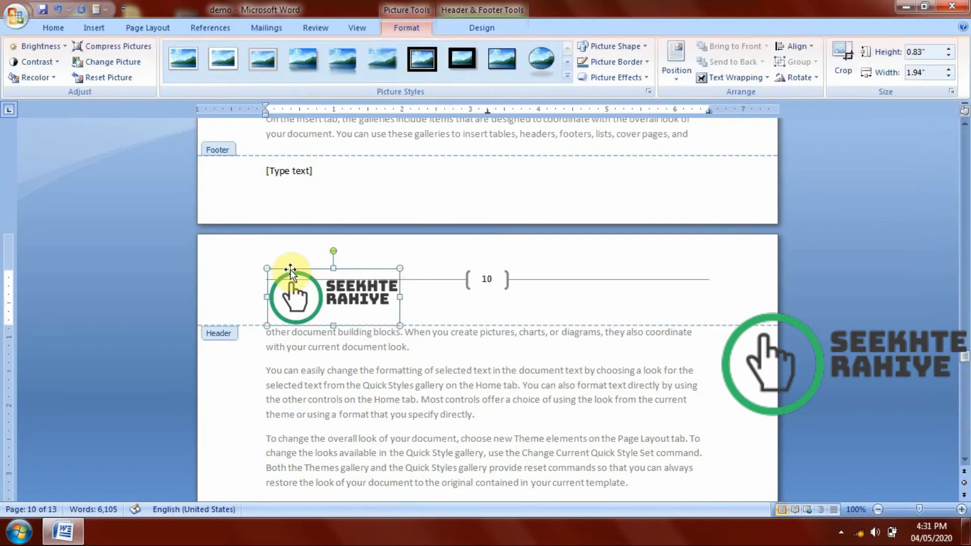
left_click_drag(267, 266, 333, 298)
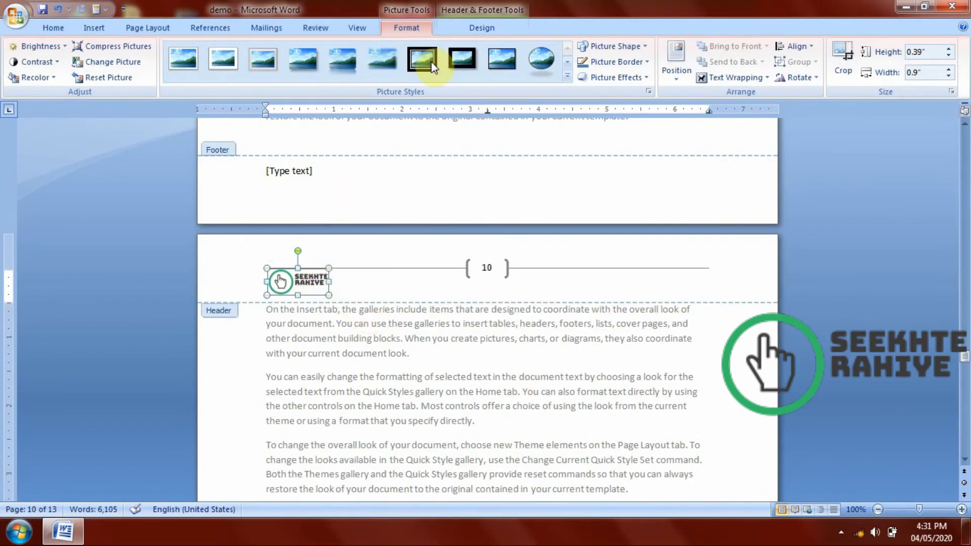
left_click(476, 29)
left_click(693, 74)
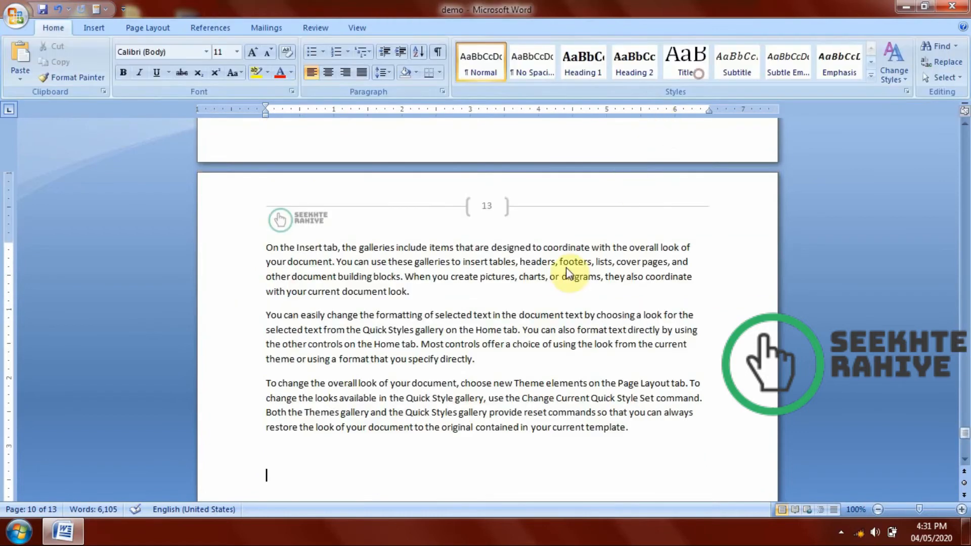
Check the logo and page number in the headers of the preceding pages.
scroll(470, 212, "up", 5)
scroll(483, 223, "up", 8)
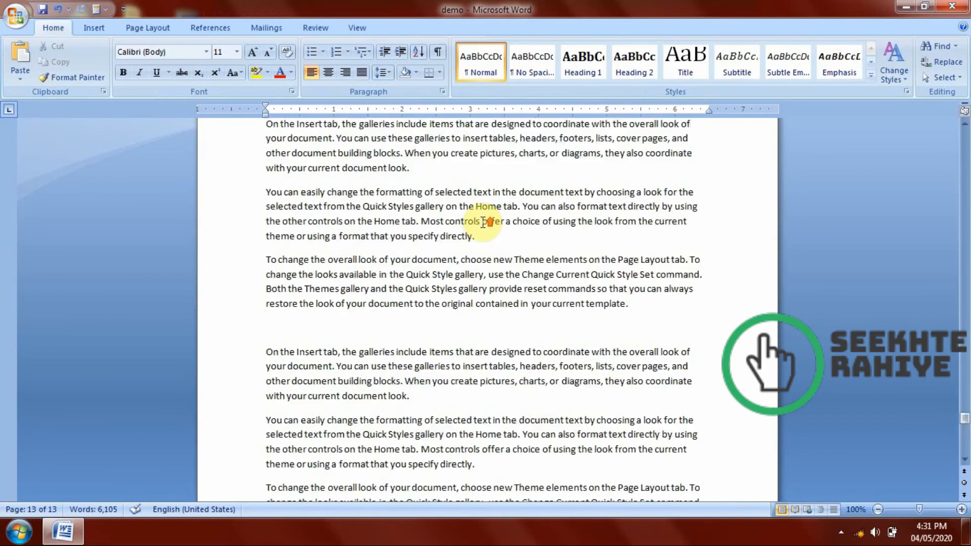
scroll(483, 223, "up", 20)
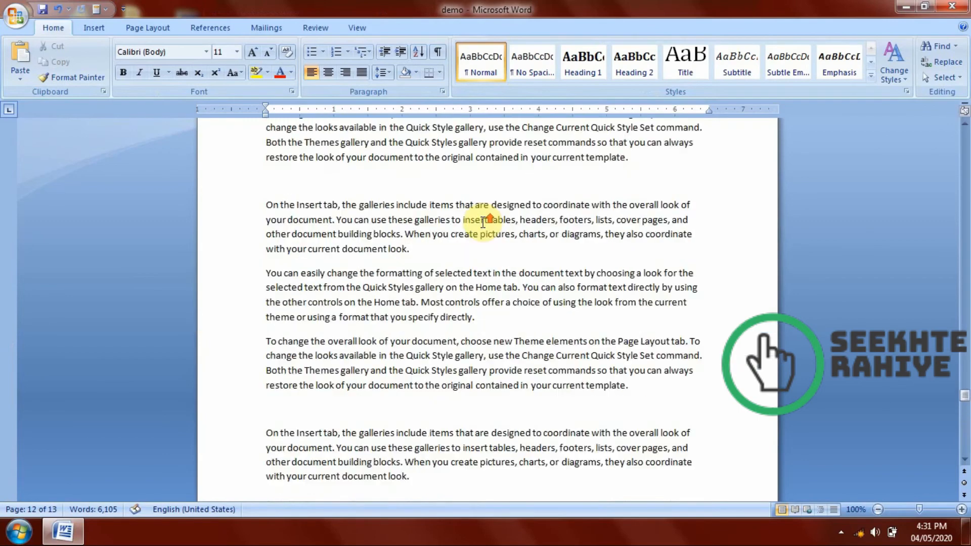
scroll(482, 223, "up", 12)
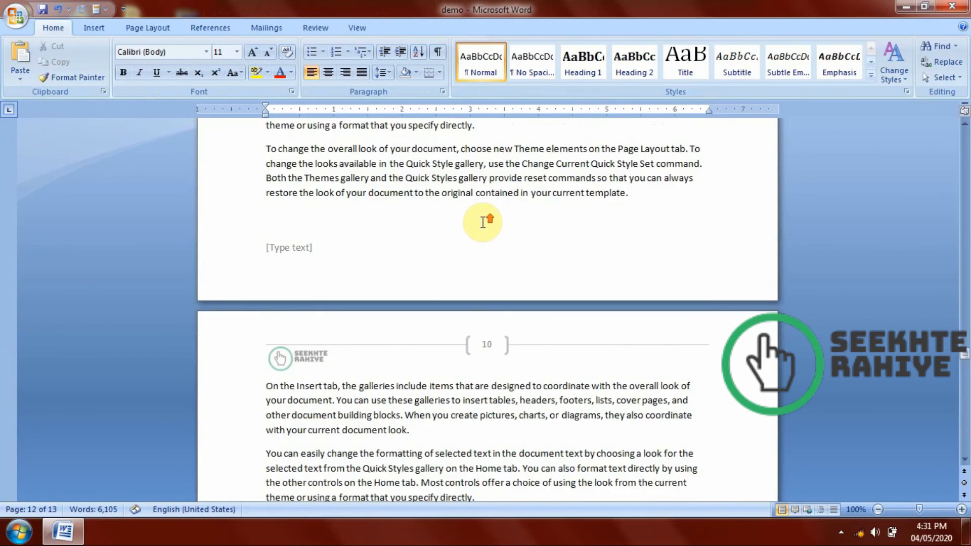
scroll(483, 222, "up", 15)
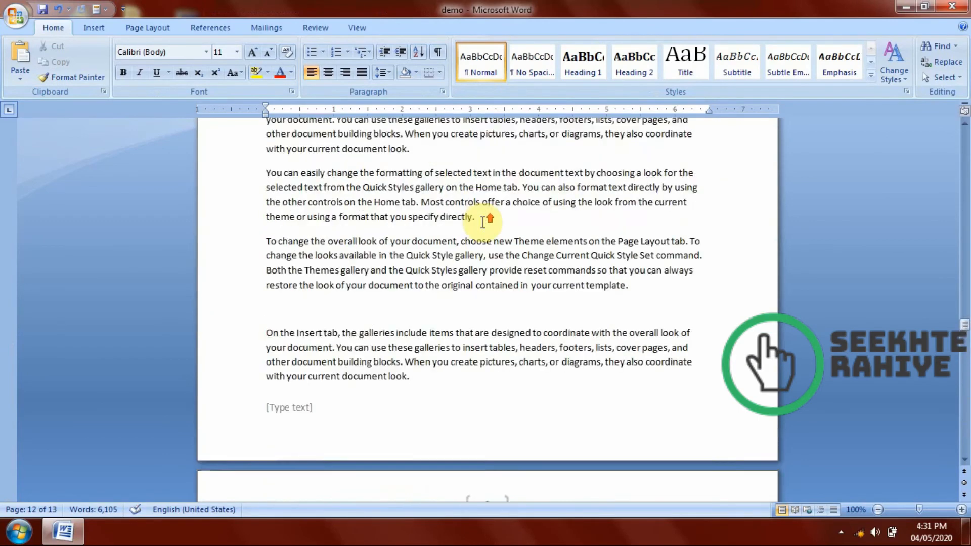
Add the Triangle 1 page number design at the bottom of the page and return to the body text.
left_click(101, 28)
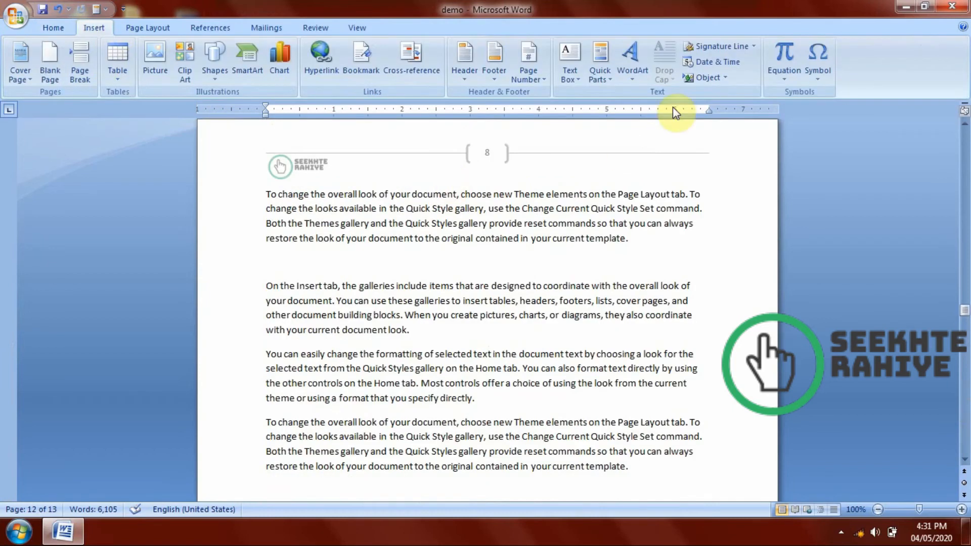
left_click(521, 75)
mouse_move(562, 96)
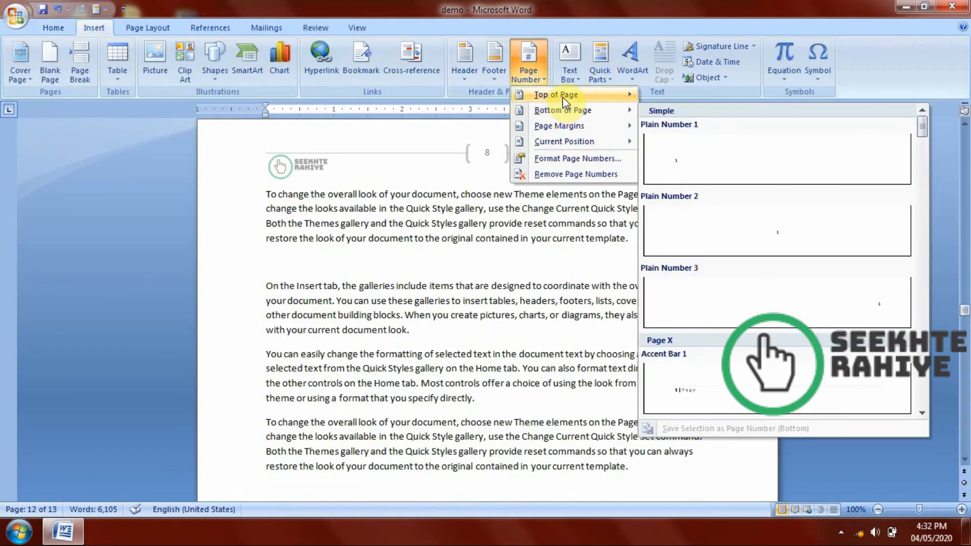
scroll(890, 162, "down", 10)
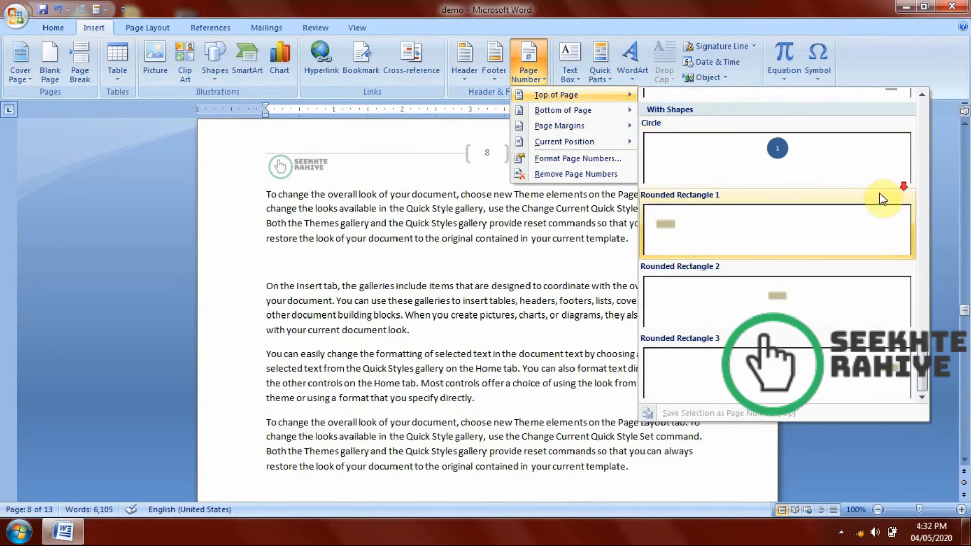
mouse_move(593, 114)
scroll(790, 208, "down", 10)
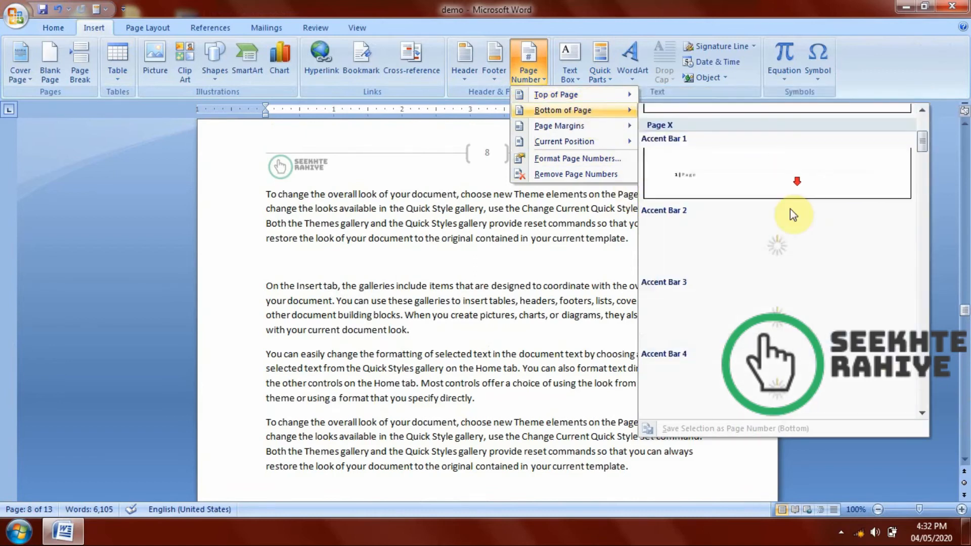
scroll(790, 218, "down", 10)
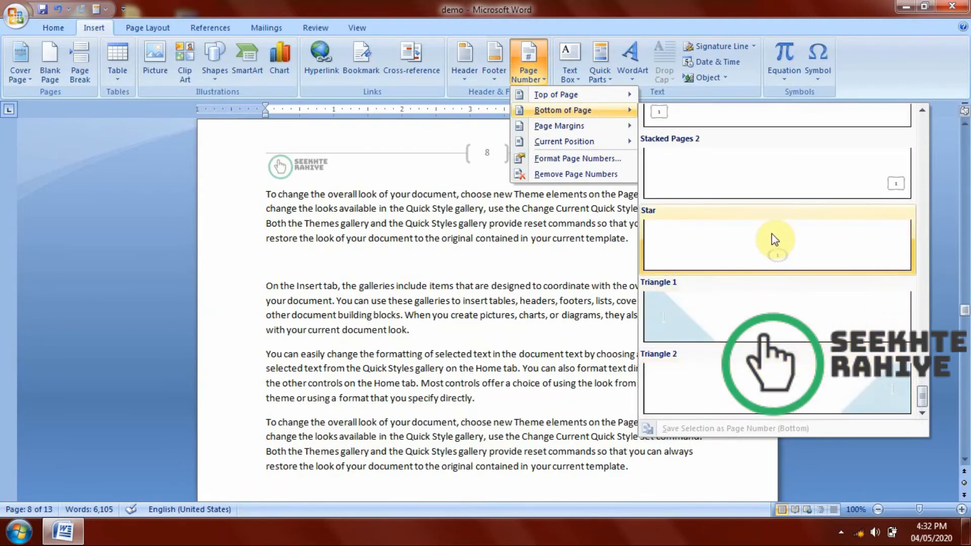
left_click(705, 327)
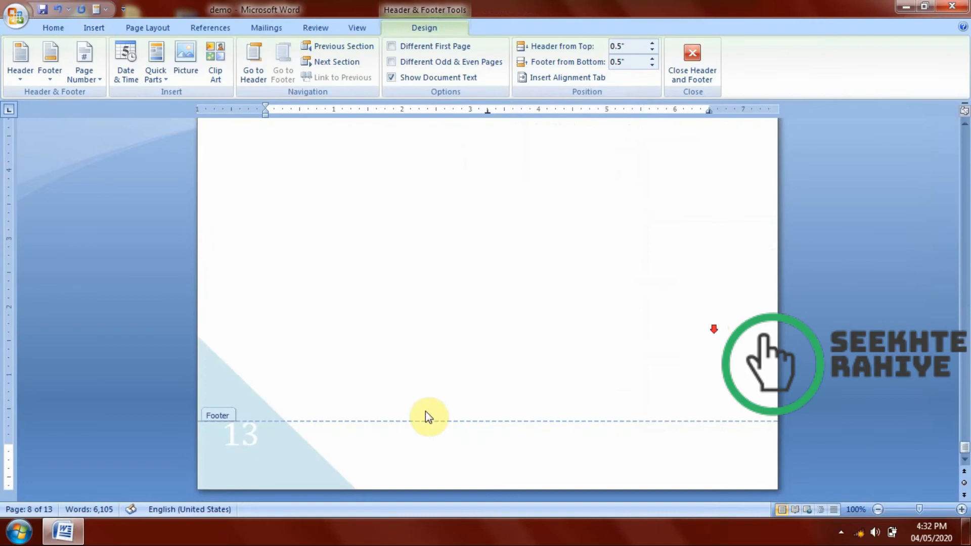
left_click(691, 57)
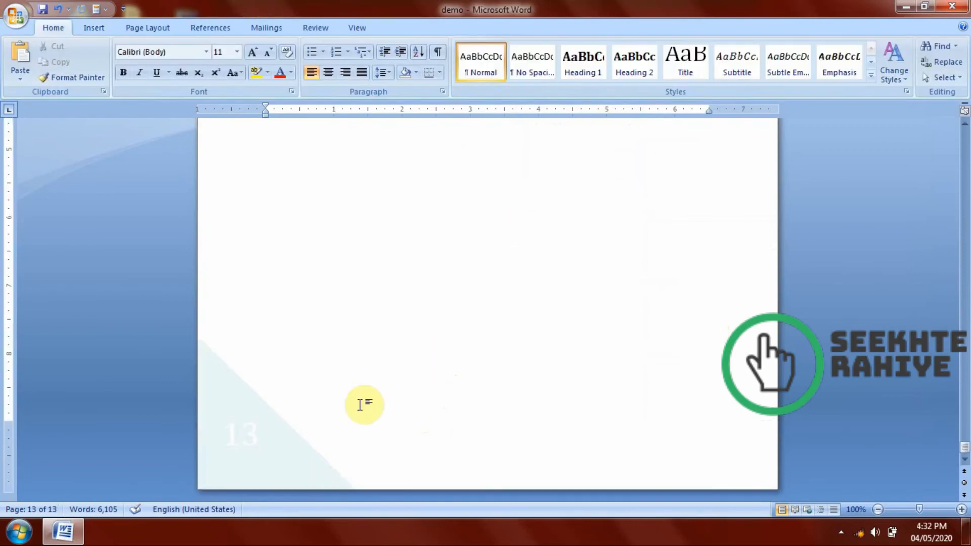
Reopen the footer to examine the triangle page number, and return to the body text on the preceding page.
double_click(261, 441)
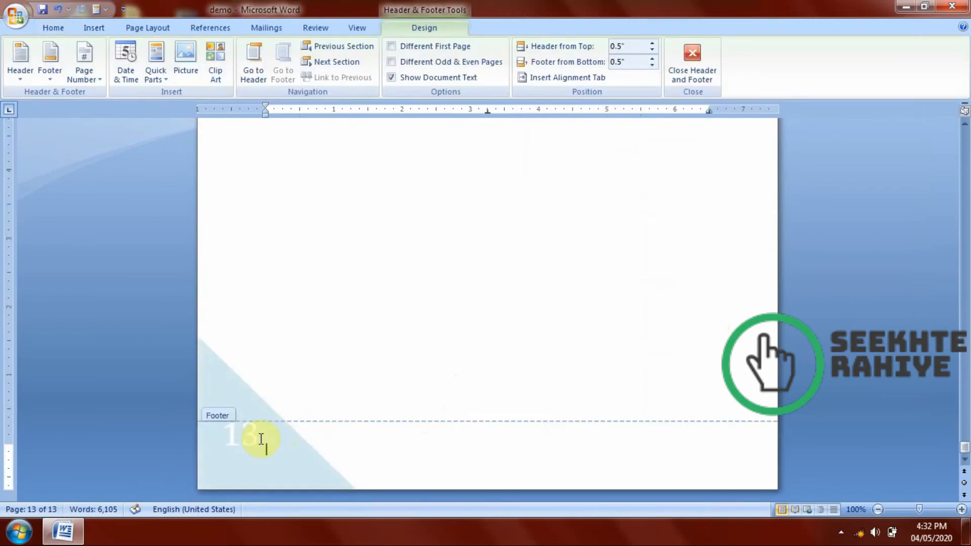
scroll(403, 349, "up", 5)
scroll(403, 349, "up", 3)
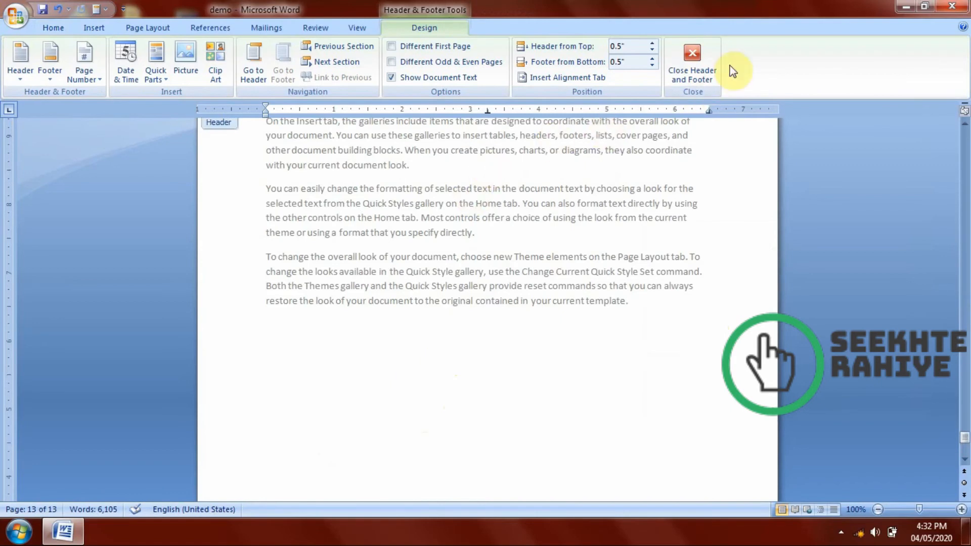
left_click(693, 65)
scroll(505, 283, "up", 7)
left_click(504, 276)
Insert a built-in blue quote text box at the end of a "You can easily change the formatting" paragraph on page 12.
left_click(101, 29)
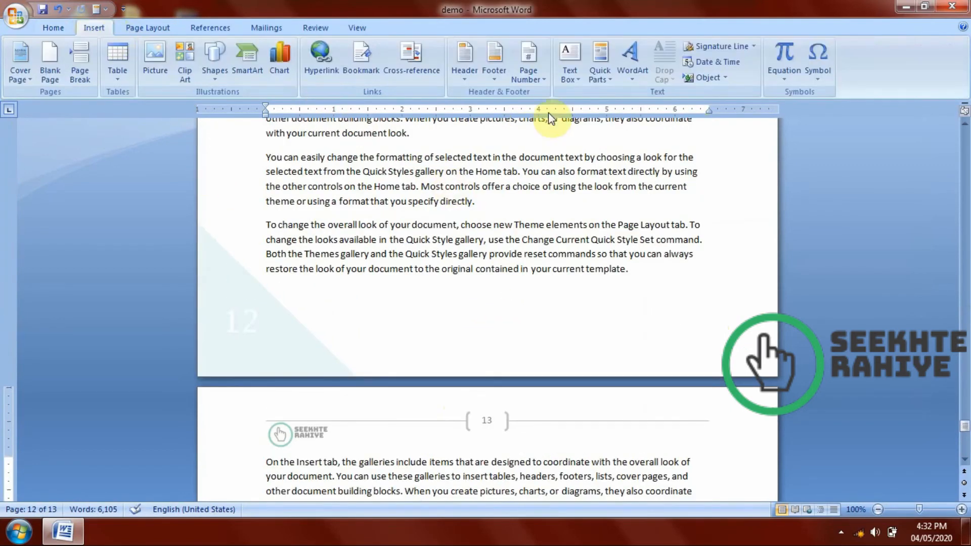
left_click(581, 76)
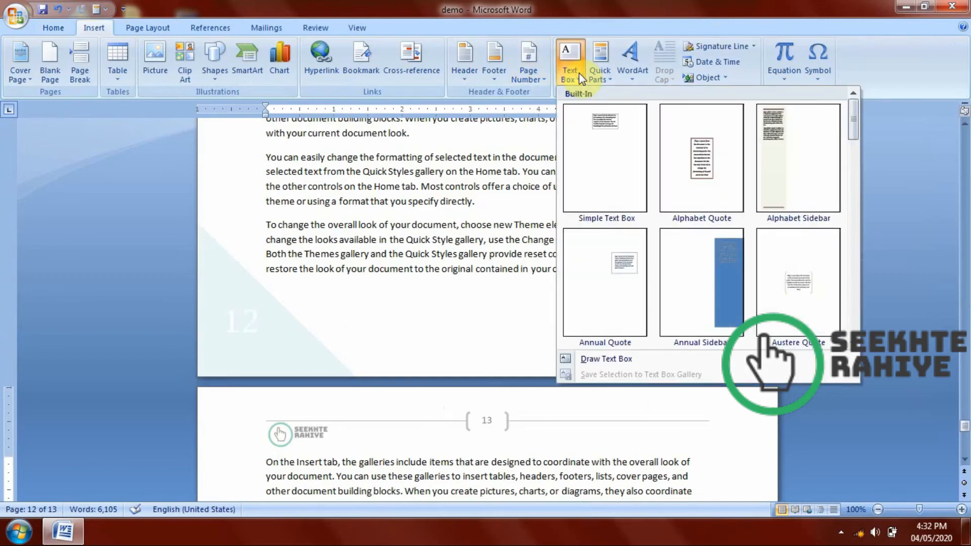
left_click(515, 222)
scroll(427, 177, "down", 7)
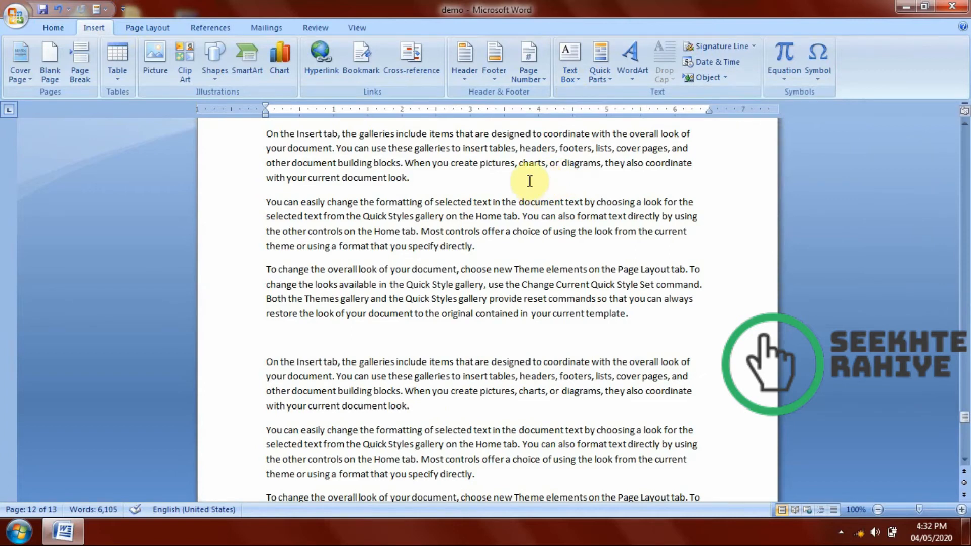
left_click_drag(526, 176, 511, 375)
left_click(476, 246)
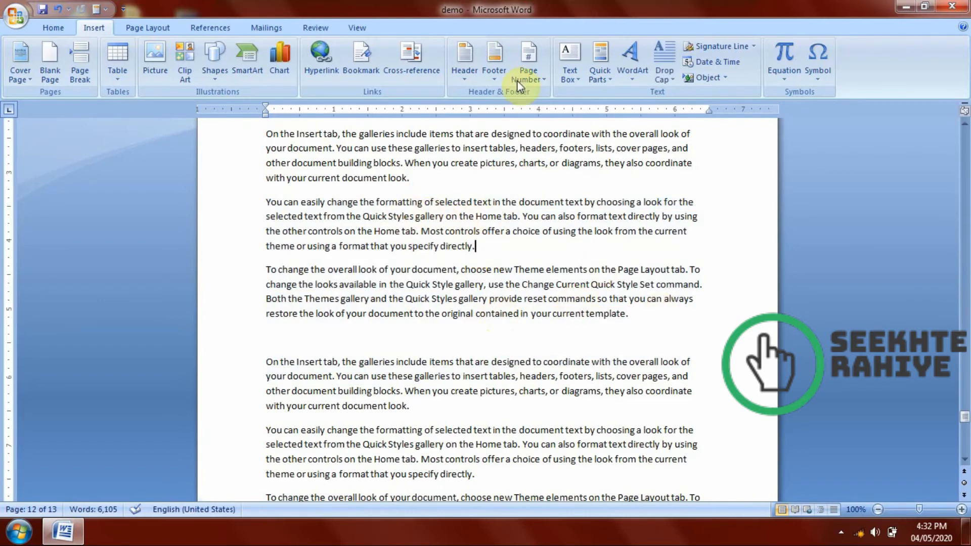
left_click(563, 74)
scroll(748, 245, "down", 10)
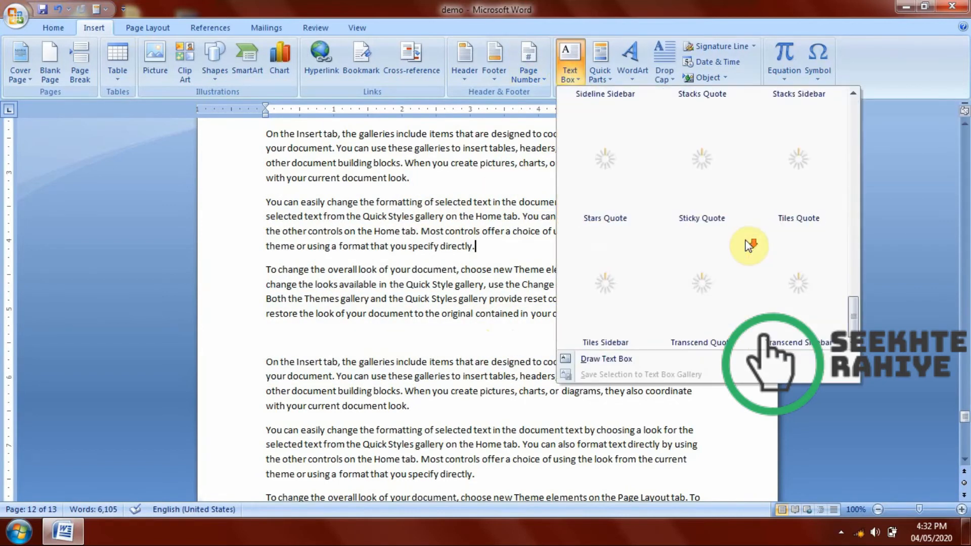
left_click_drag(854, 316, 853, 256)
left_click(702, 196)
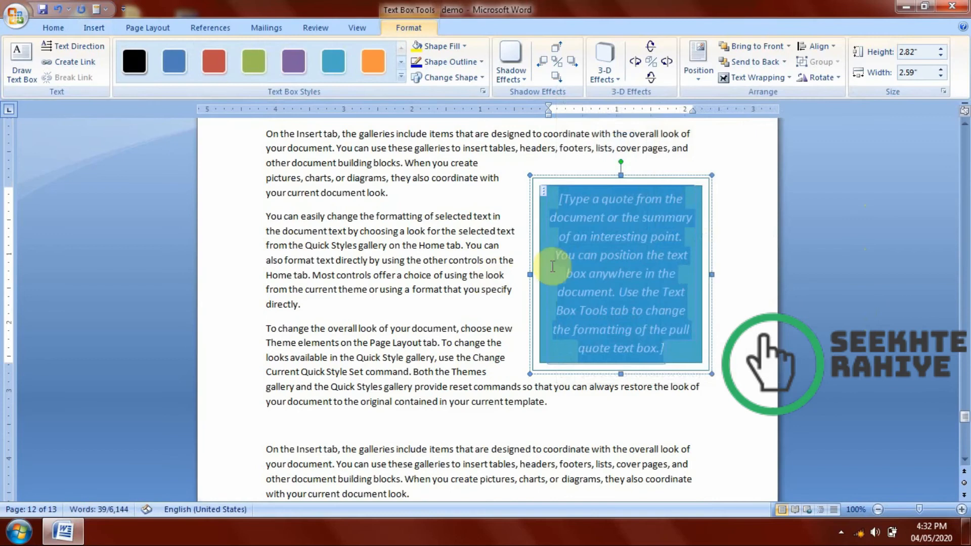
Replace the quote placeholder with several lines of random filler letters and preview outline colours for the text box.
type("dfashfkjashfjklsa")
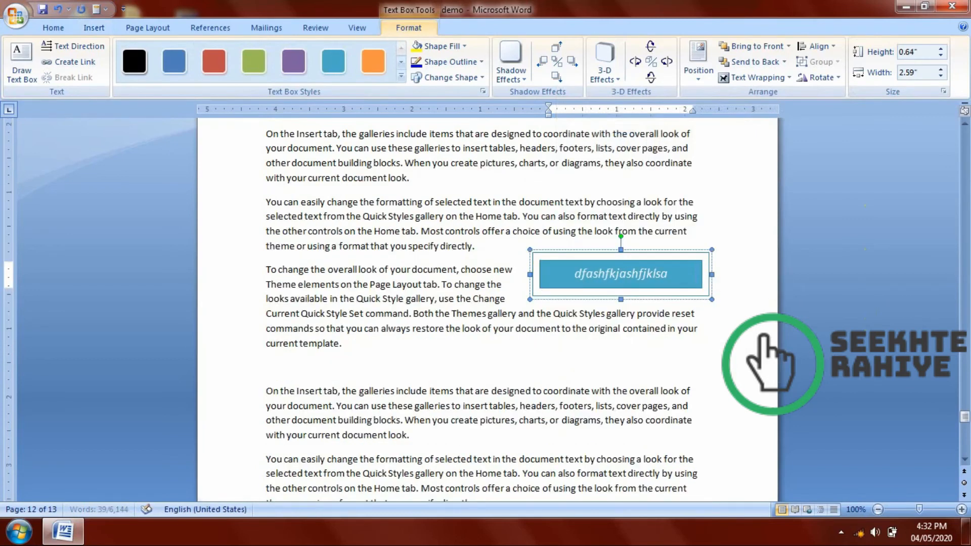
type("hflsakdhflakshflaksfhlkahfkljsdafhkjshfjksdfhjksdfhjkhfjkdsfhjksdfhjdhfsjdhkjsdhflsahf")
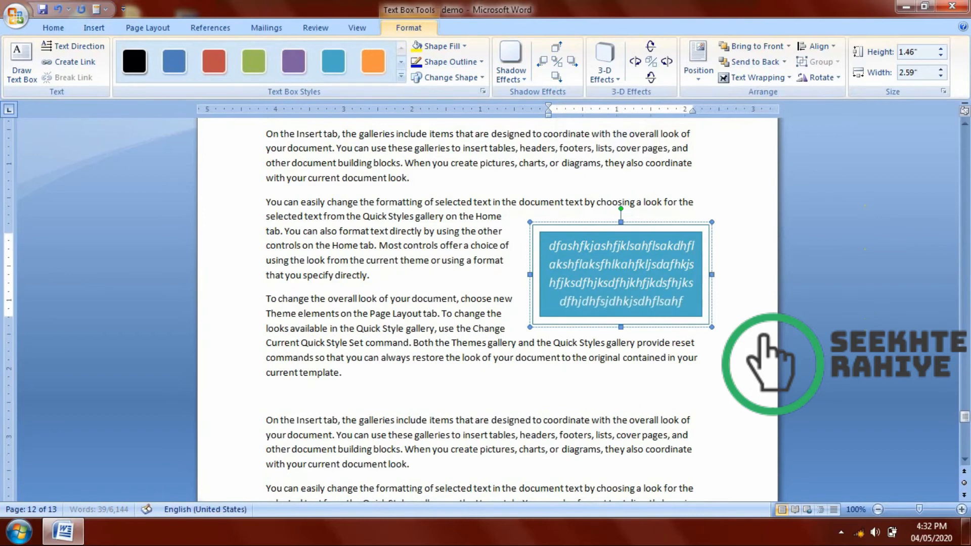
type("lsahflashflashflkjsahfsdhfkjsfhkhfkhfkjahf")
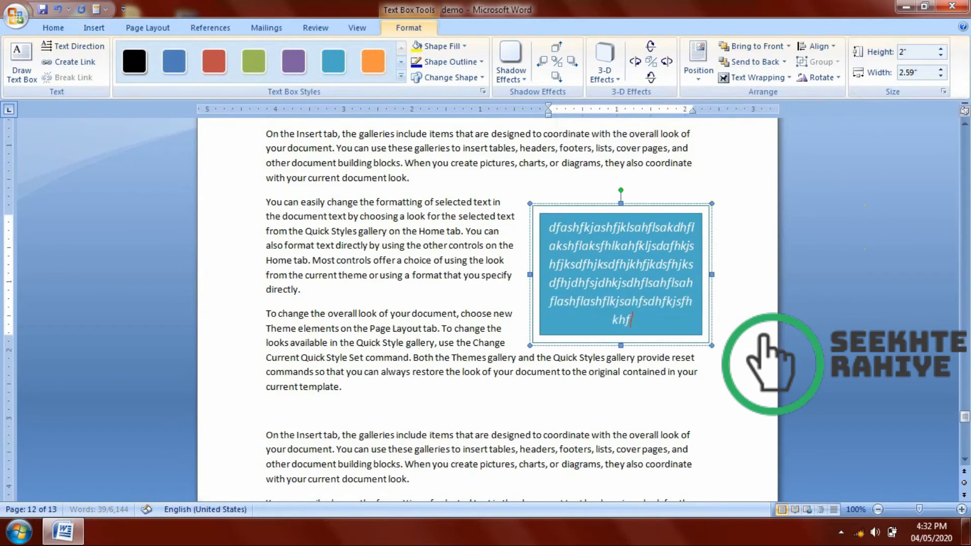
left_click(448, 62)
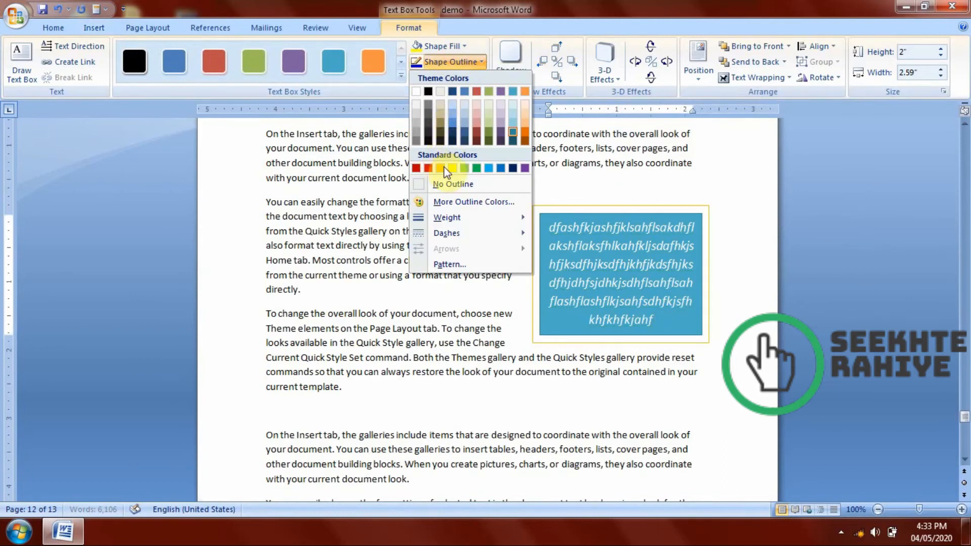
left_click(83, 28)
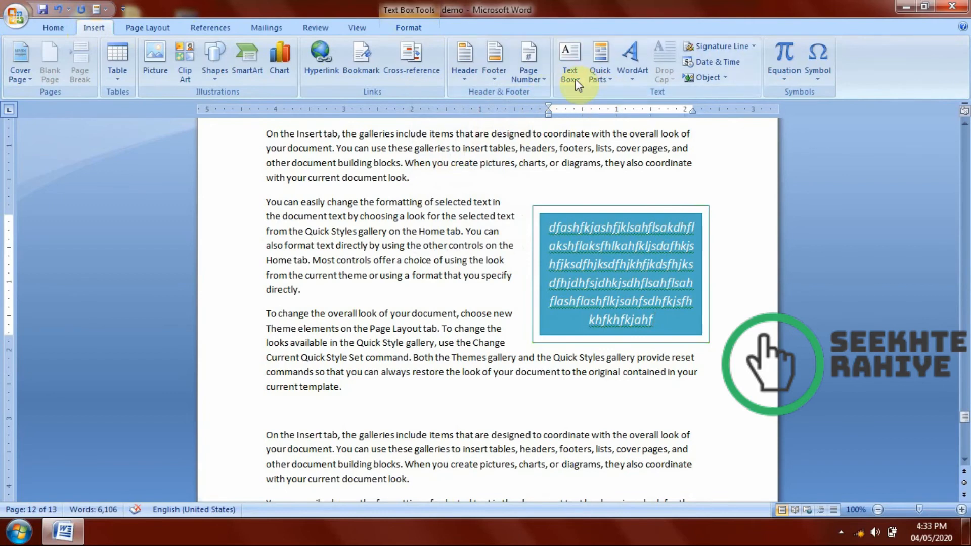
Clear the text box's contents and delete the entire body text of the document.
key("ctrl+a")
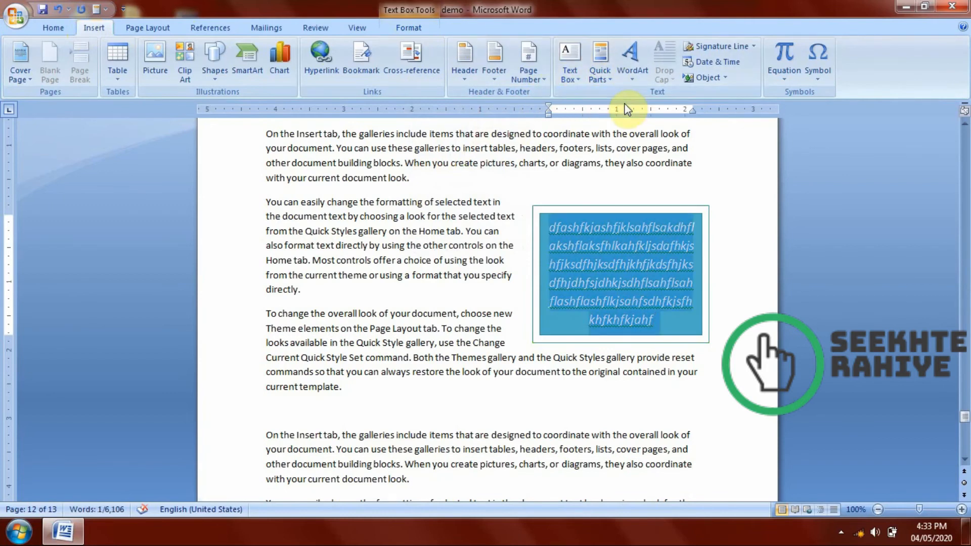
key("Delete")
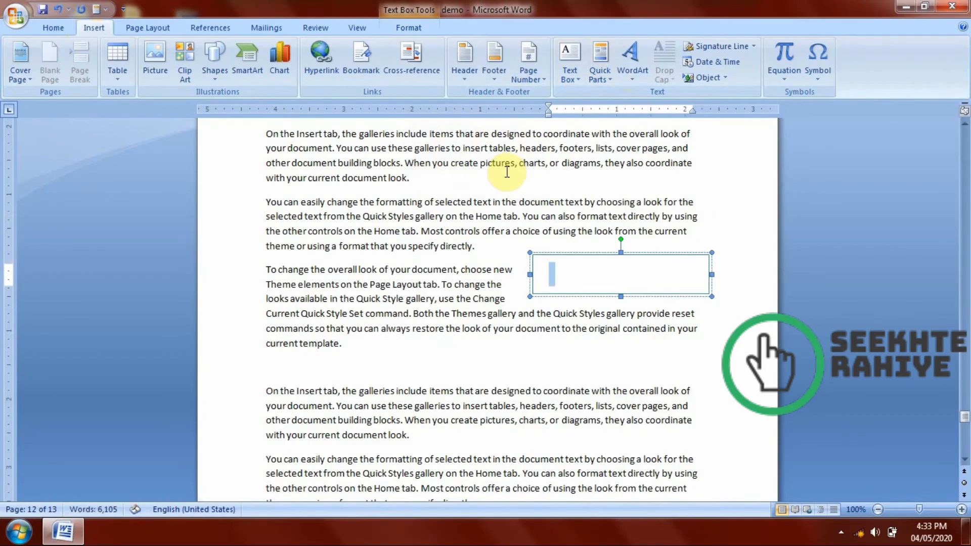
left_click(382, 183)
key("ctrl+a")
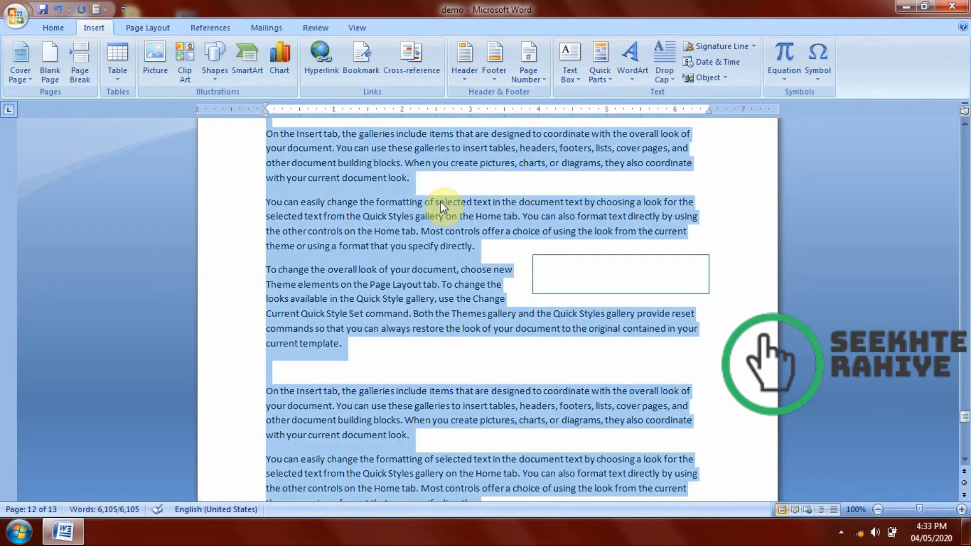
key("Delete")
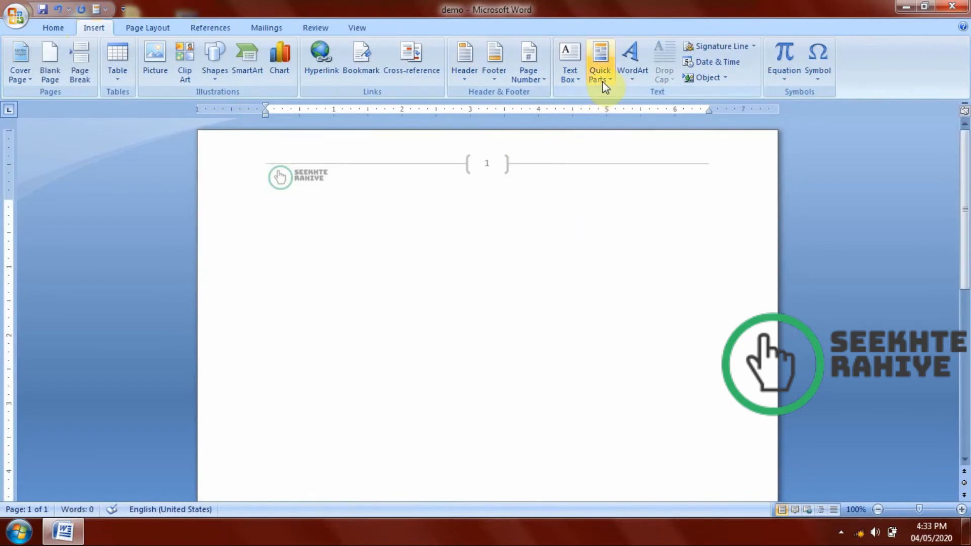
Insert the Author document property from Quick Parts into the empty document body.
left_click(602, 81)
mouse_move(605, 89)
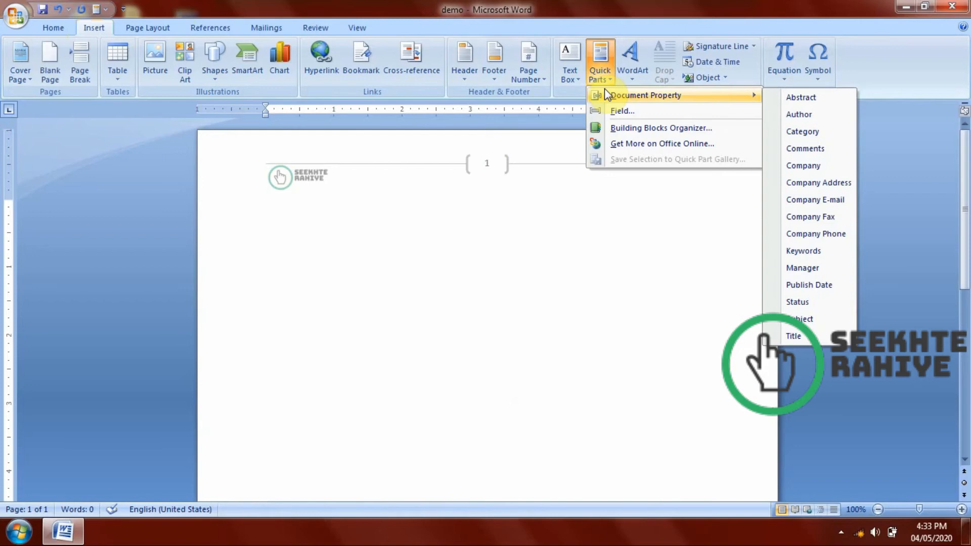
left_click(786, 123)
left_click(423, 235)
Select the inserted author text in the document body.
left_click_drag(399, 204, 265, 209)
left_click(386, 234)
left_click_drag(360, 210, 285, 214)
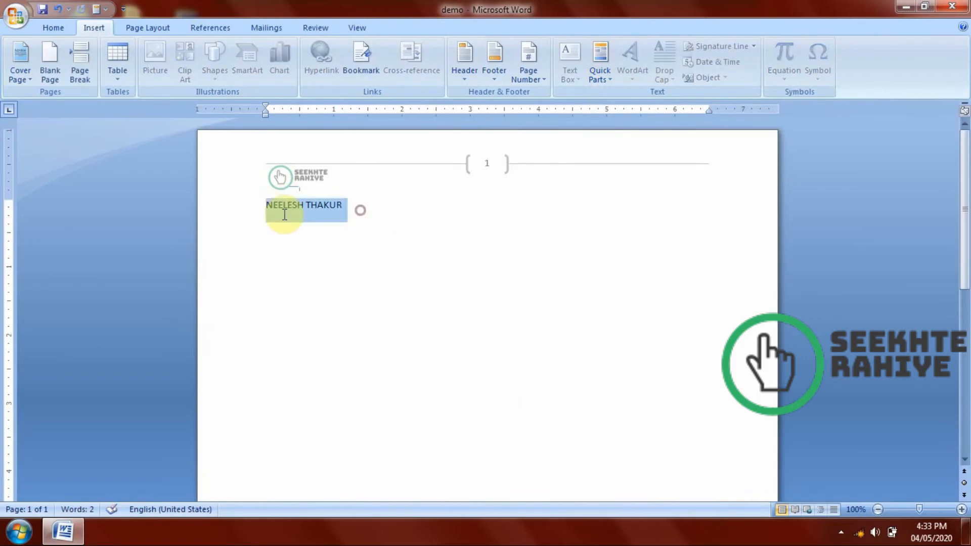
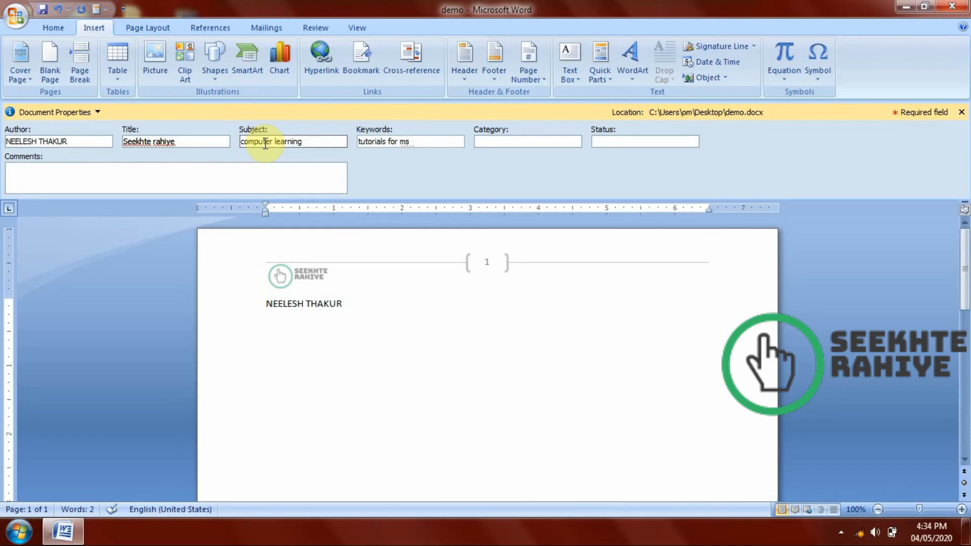
Complete the document properties with keywords "tutorials for ms word", category General, status good and comment "it is useful for quick part", closing the properties area.
key("Tab")
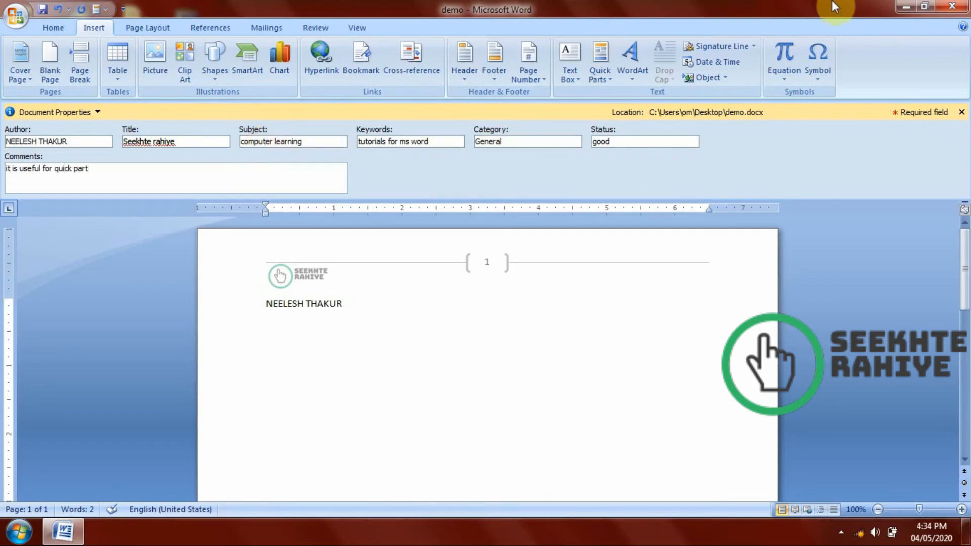
left_click(961, 112)
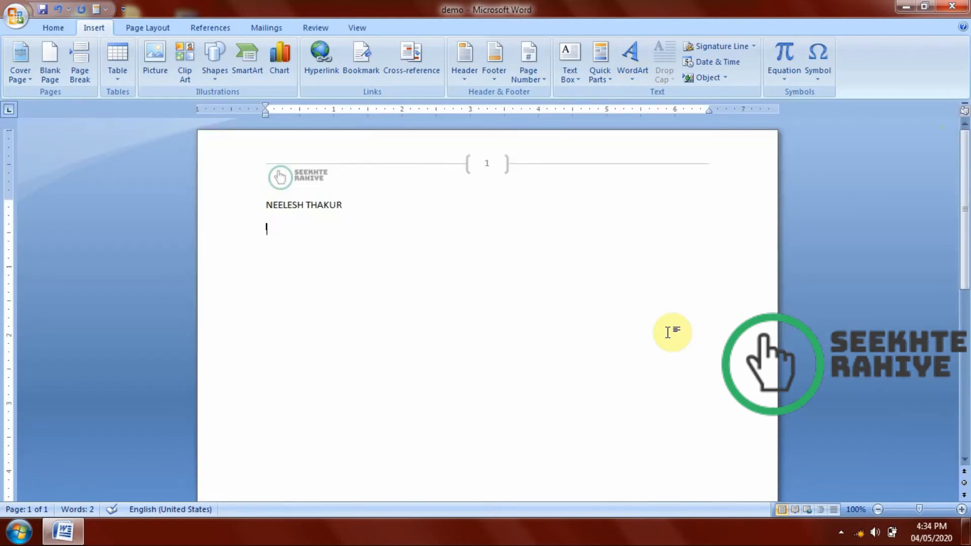
Insert the Comments document property from Quick Parts below the author line and start a new line after it.
left_click(596, 69)
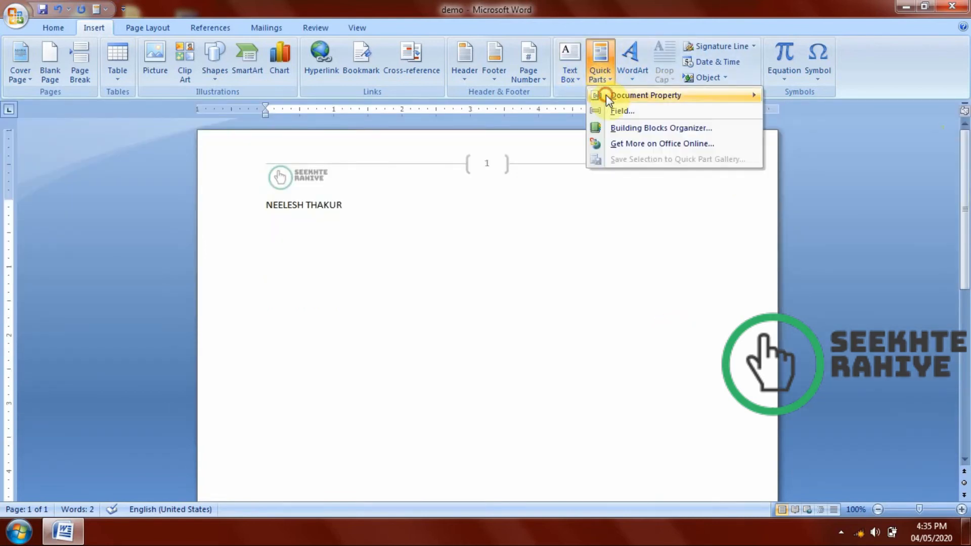
mouse_move(606, 95)
left_click(807, 147)
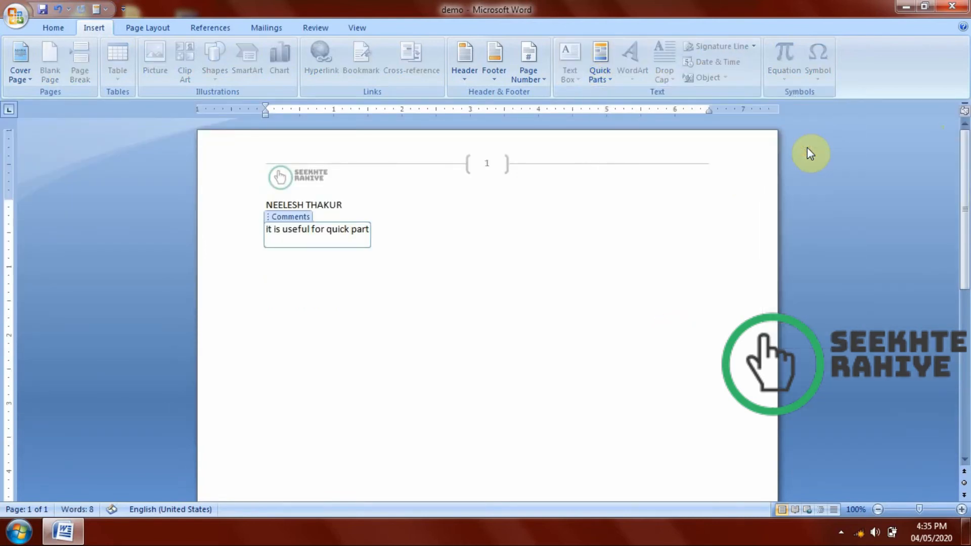
left_click(634, 234)
key("Return")
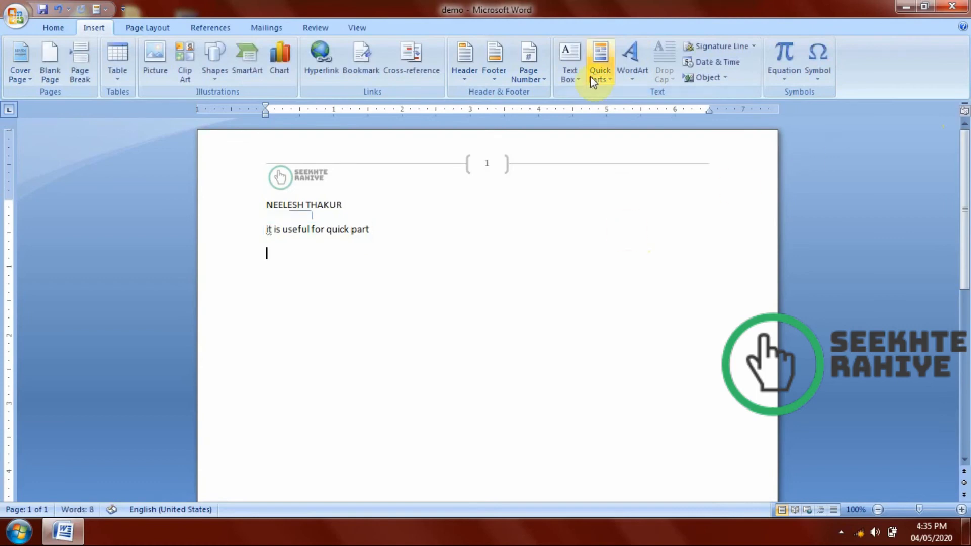
Insert the Category document property from Quick Parts below the comments line and place the cursor after it.
left_click(592, 76)
mouse_move(660, 95)
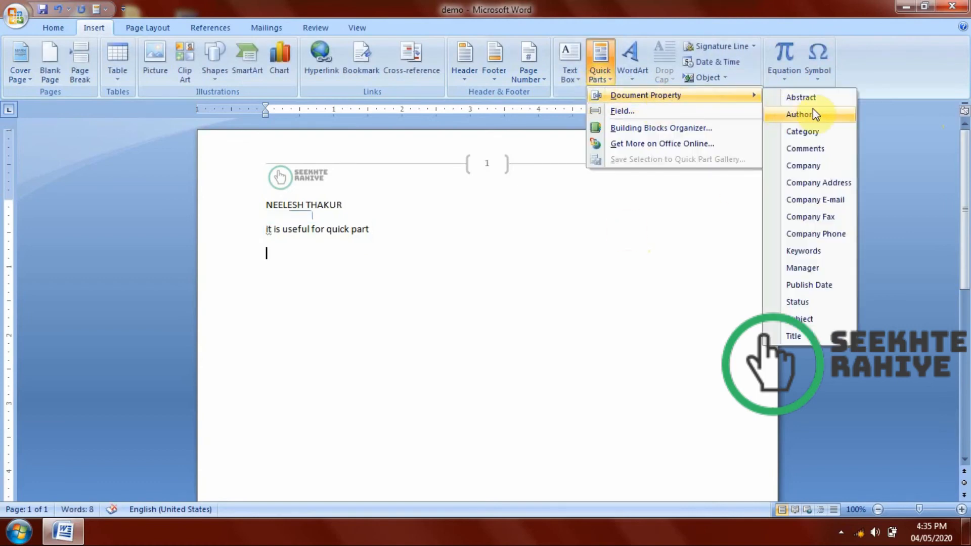
left_click(811, 130)
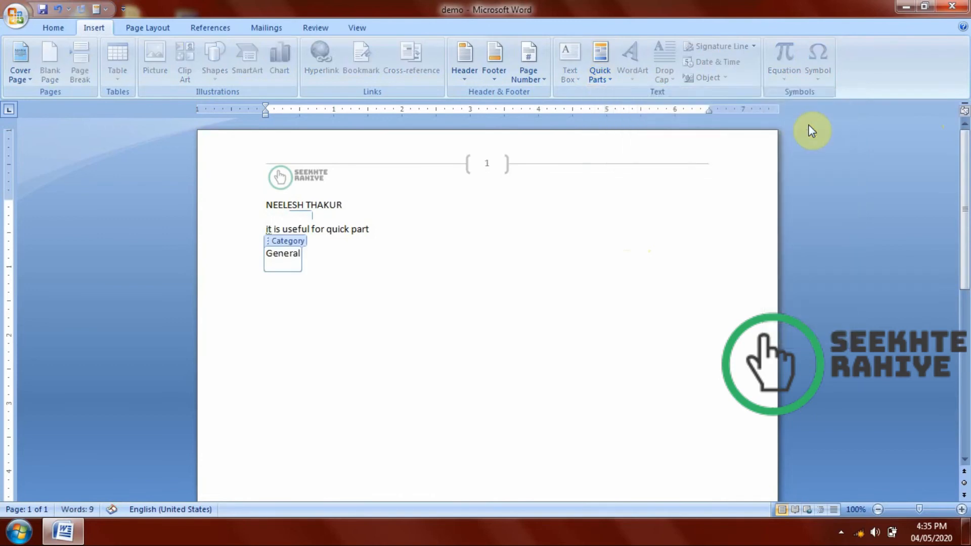
left_click(611, 55)
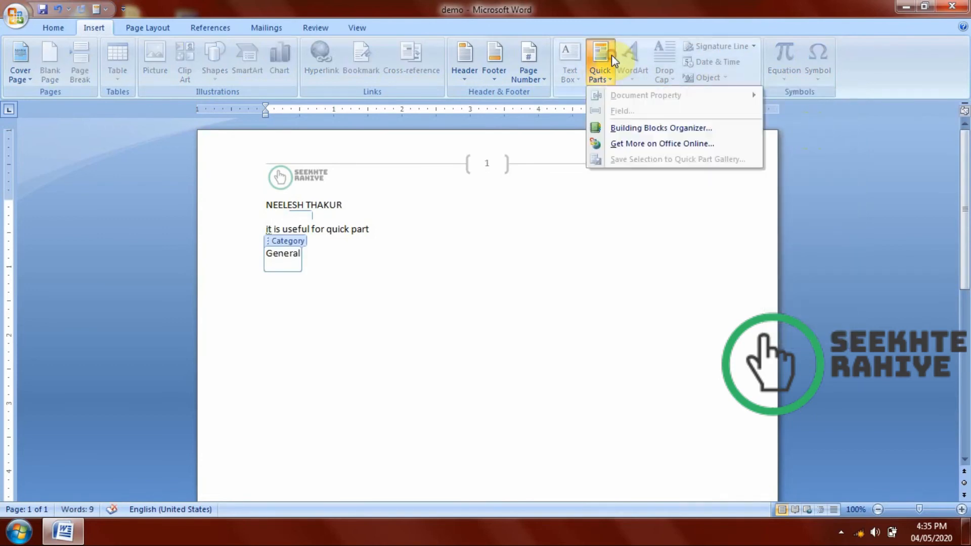
left_click(546, 299)
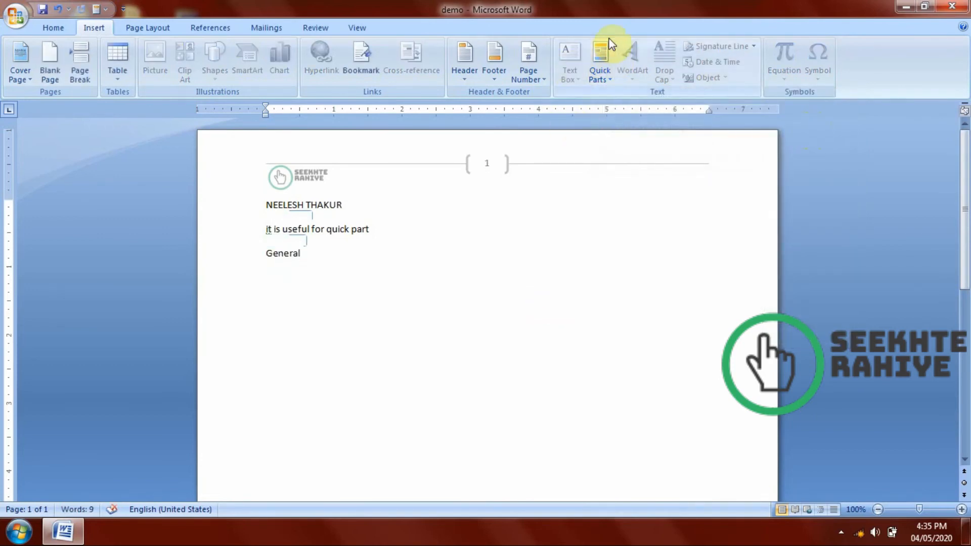
Insert the Keywords document property from Quick Parts after the category and move it onto its own line.
left_click(607, 55)
mouse_move(639, 98)
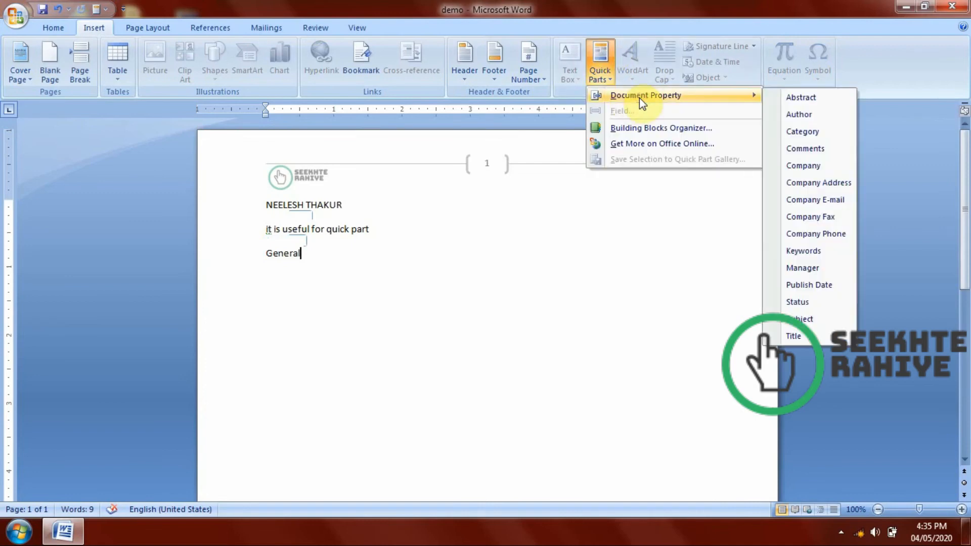
left_click(823, 251)
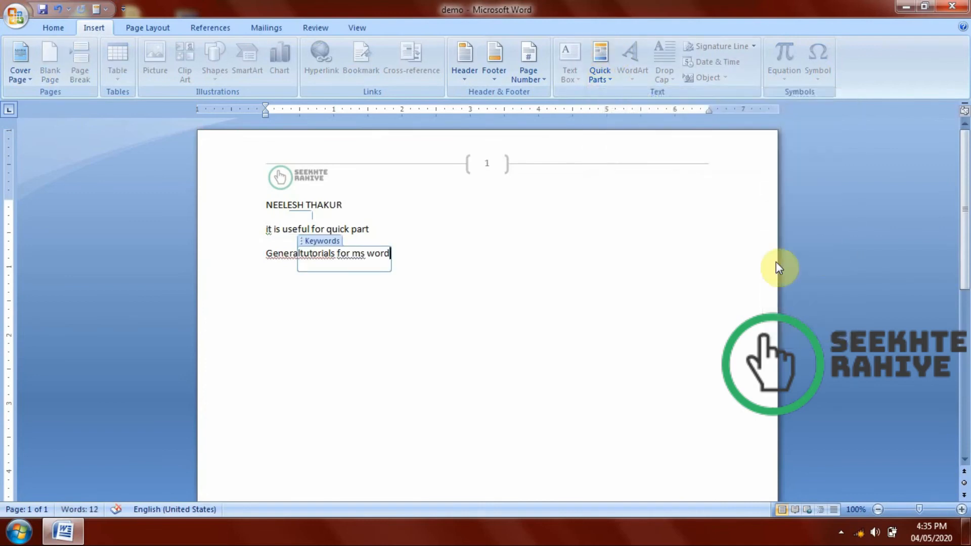
left_click(426, 228)
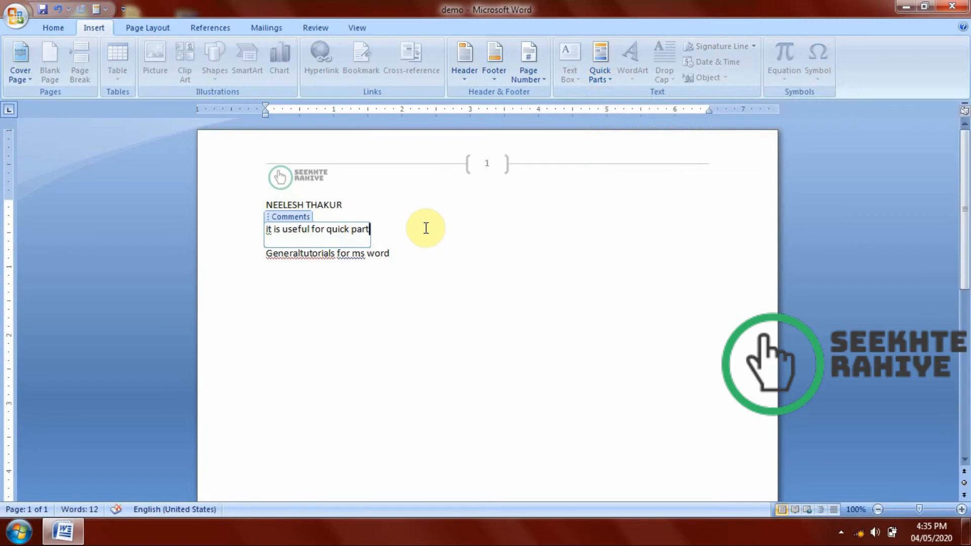
key("Down")
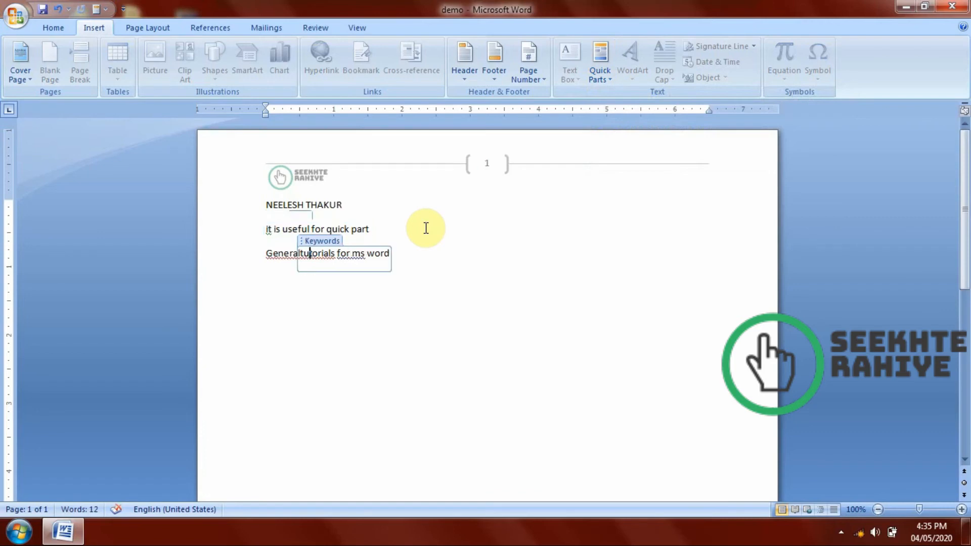
key("Left")
key("Return")
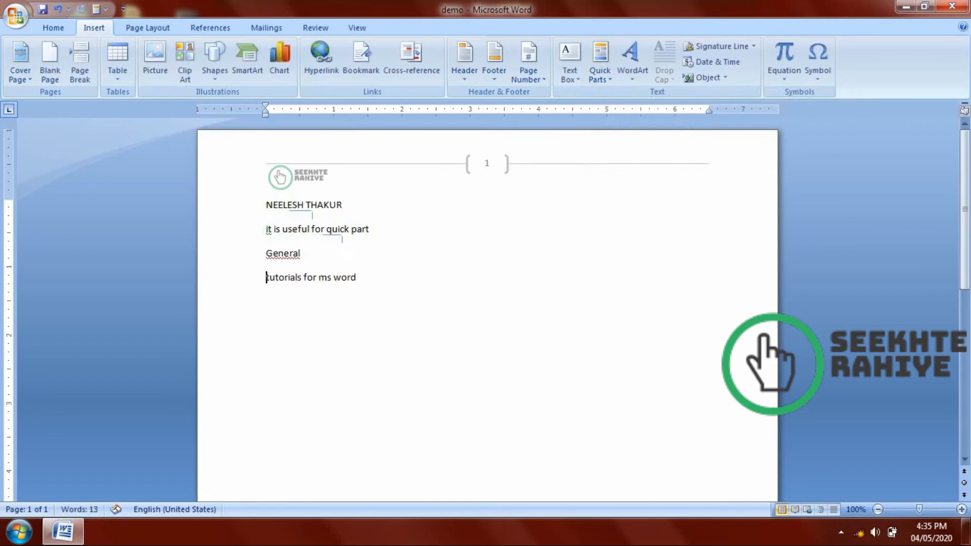
Insert an Author field with the First capital format before the keywords text, placed on its own line.
left_click(601, 71)
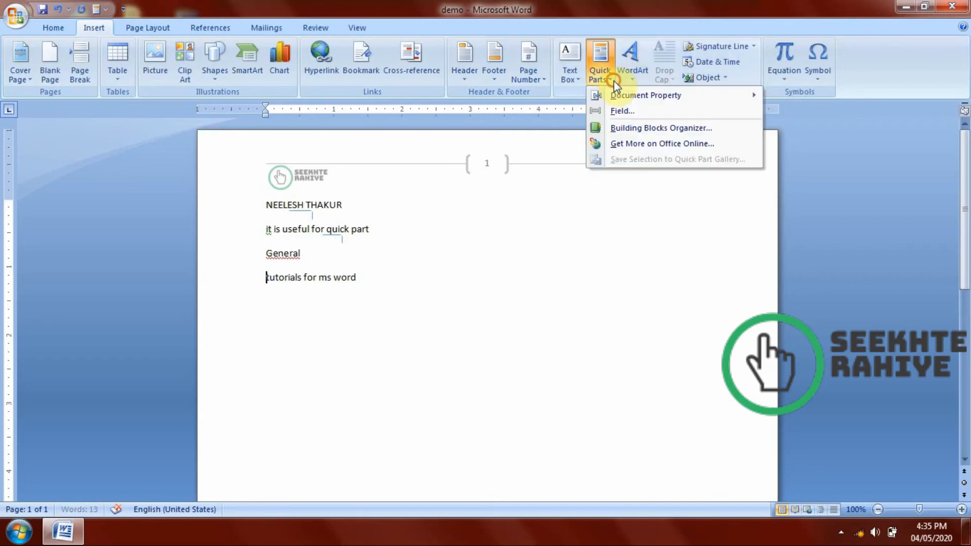
left_click(605, 114)
left_click_drag(370, 104, 656, 120)
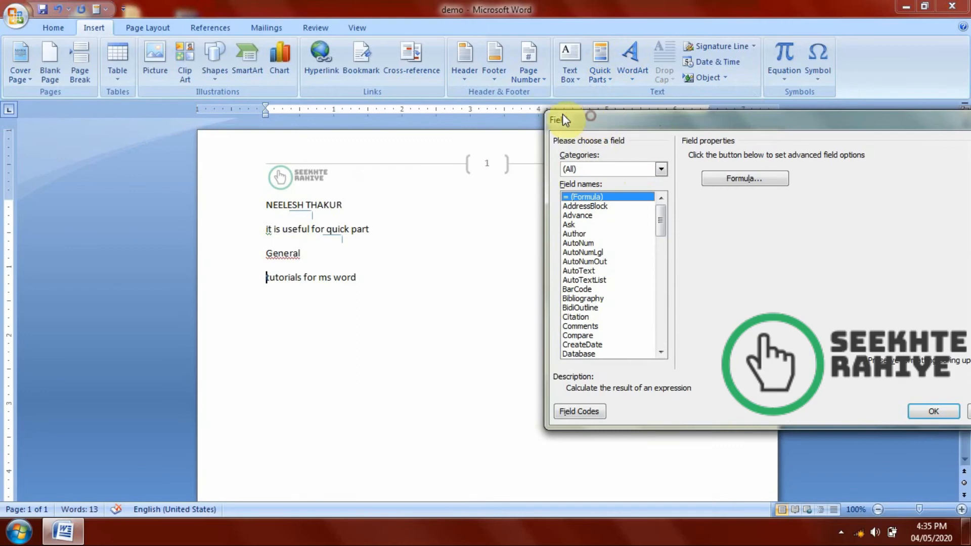
left_click_drag(562, 114, 531, 112)
left_click(547, 223)
left_click(549, 232)
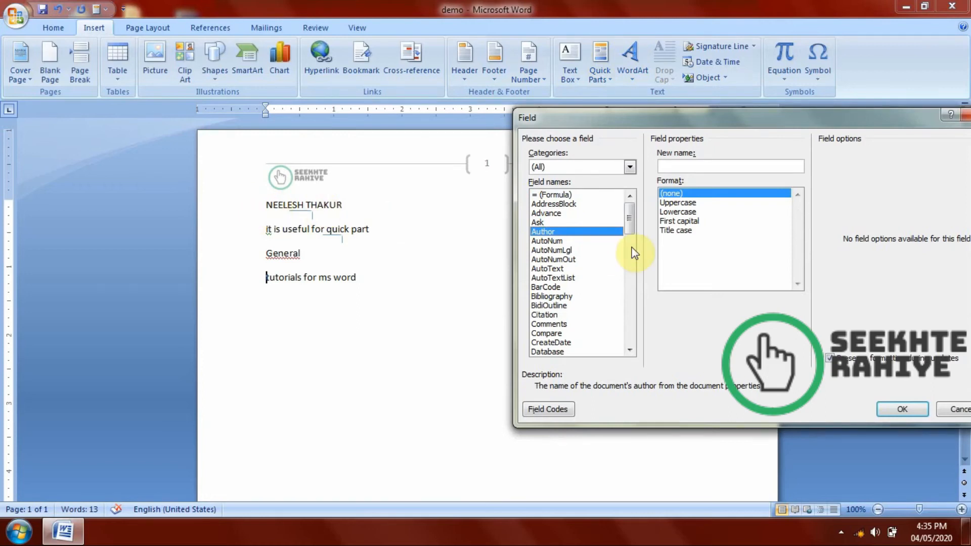
left_click(677, 214)
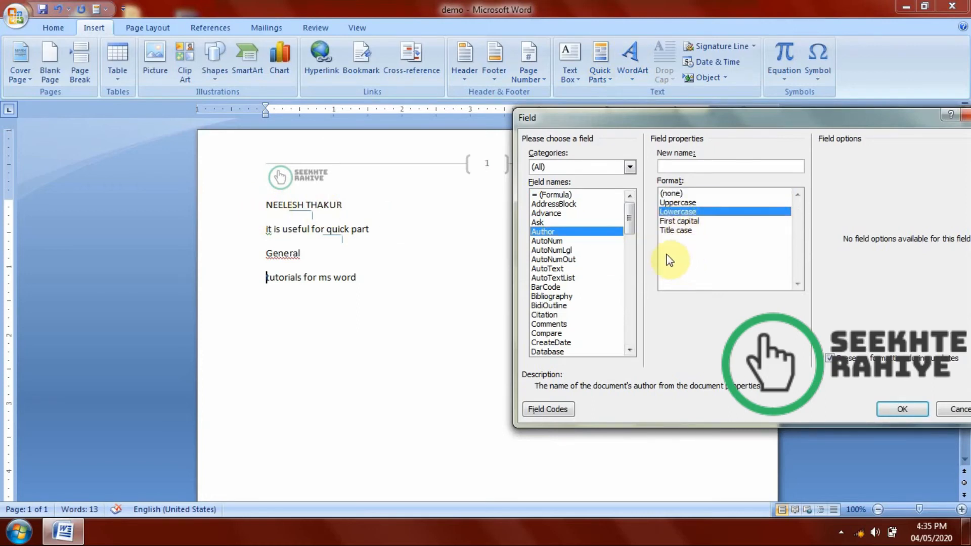
left_click(698, 223)
left_click(671, 230)
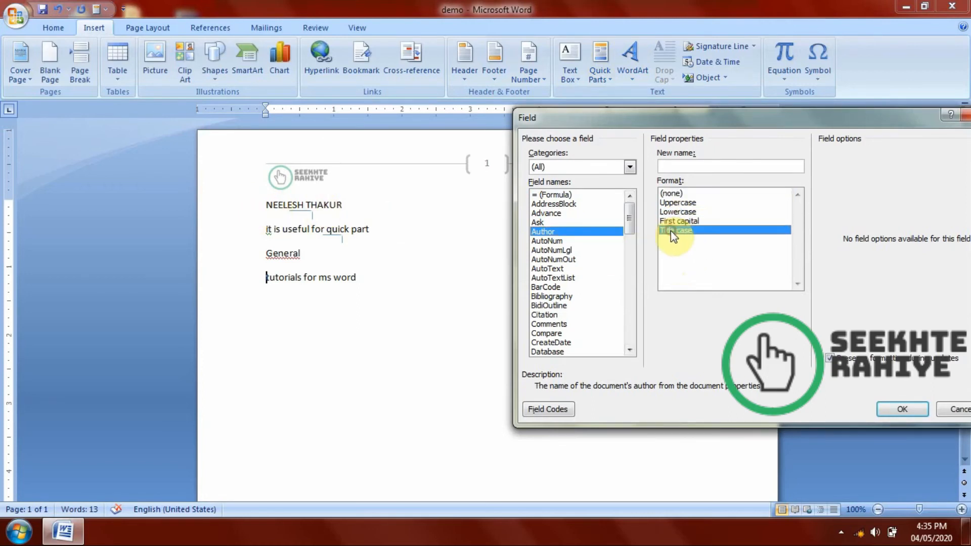
left_click(713, 221)
left_click(888, 410)
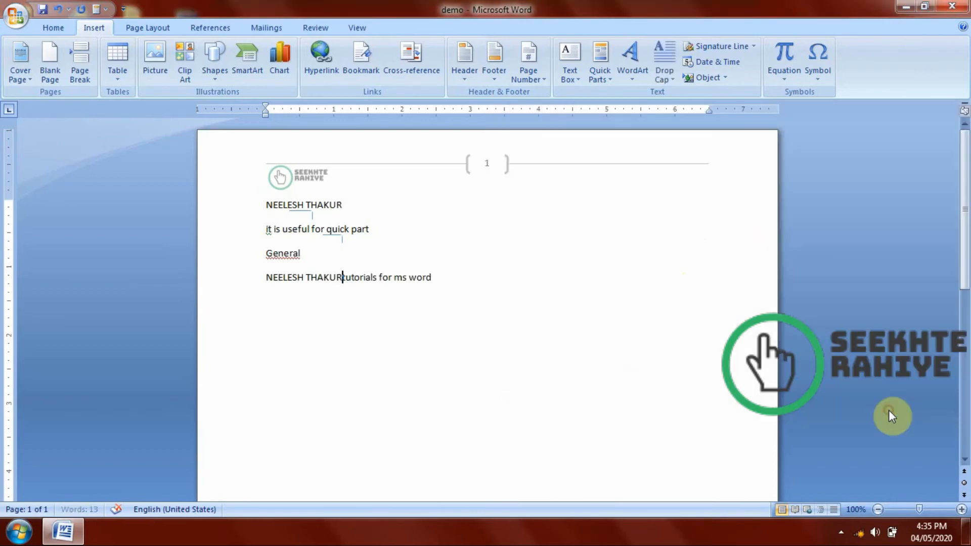
key("Return")
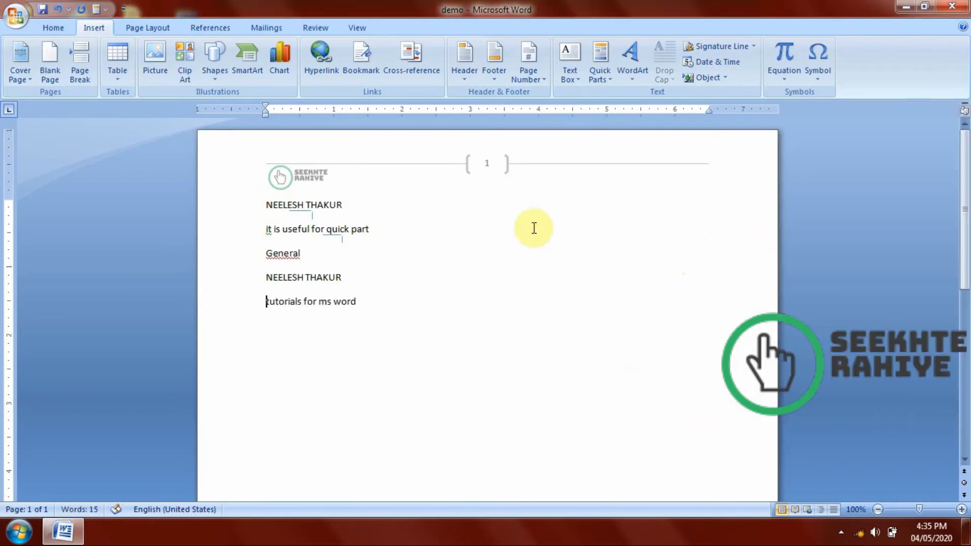
Insert another Author field with the Lowercase format on its own line above the keywords text.
left_click(607, 69)
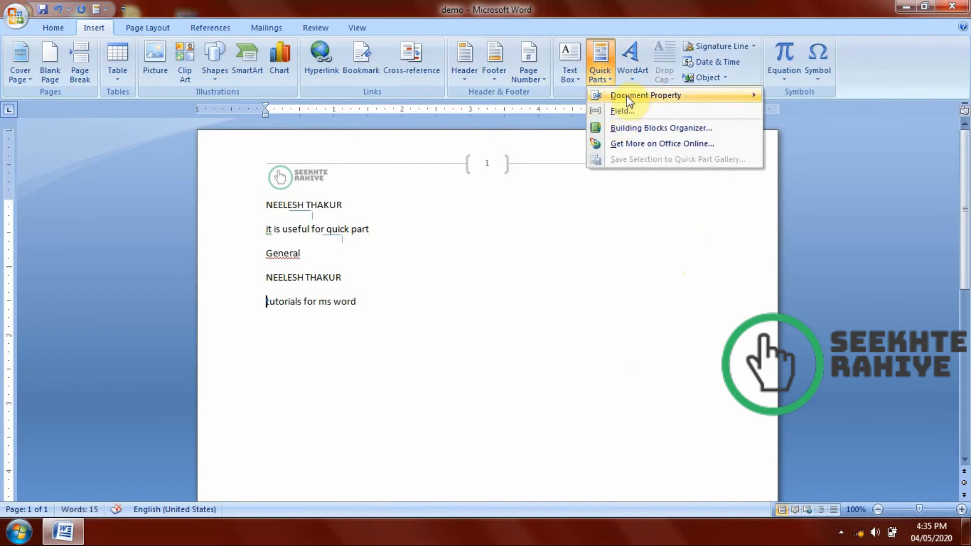
left_click(627, 111)
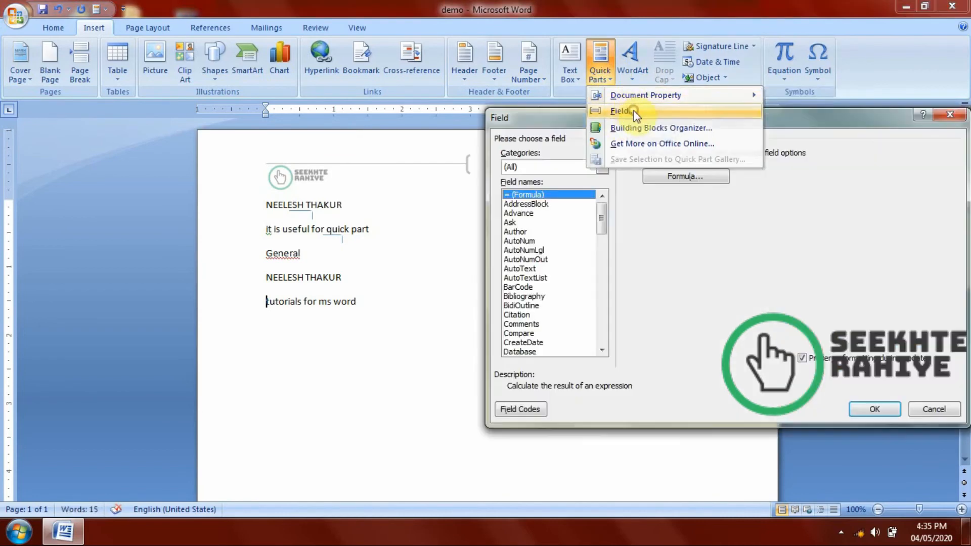
left_click(505, 232)
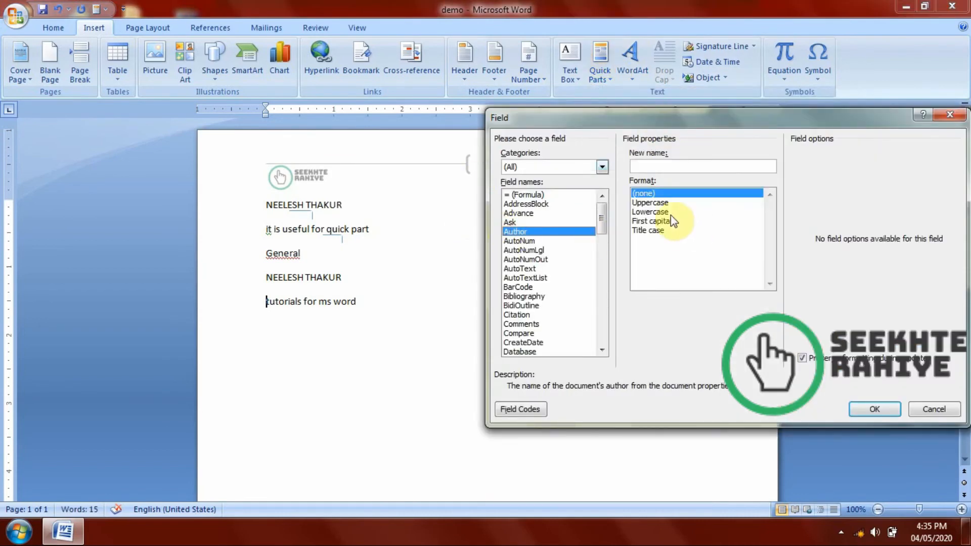
left_click(651, 212)
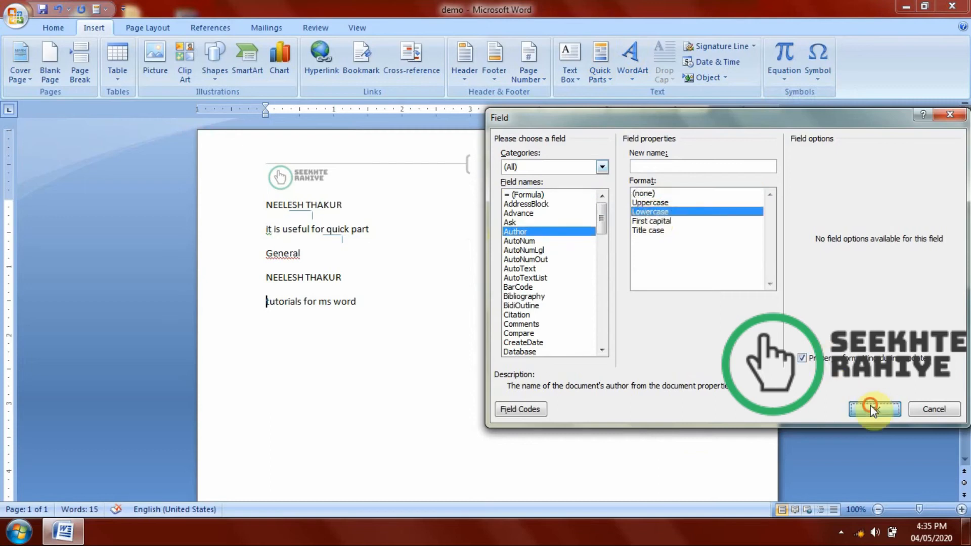
left_click(869, 405)
key("Return")
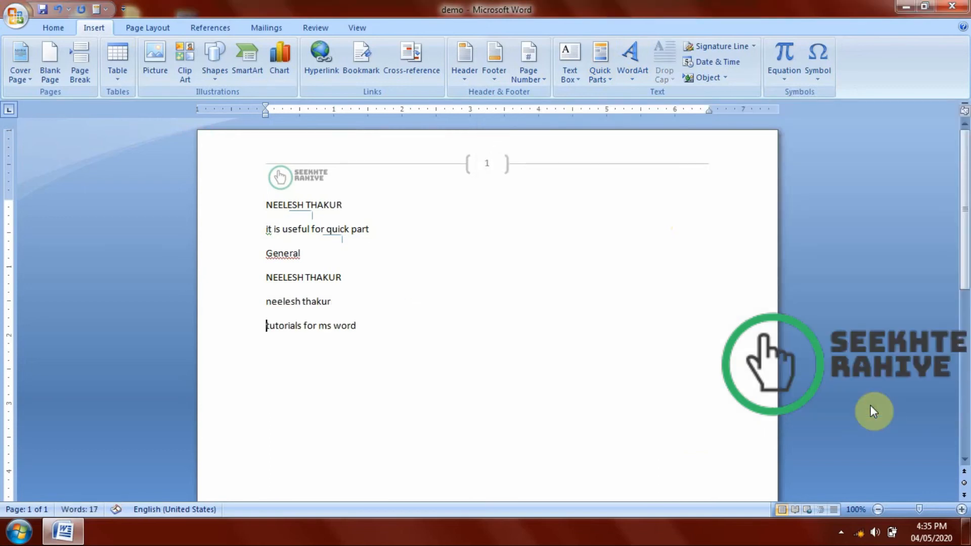
left_click_drag(368, 288, 239, 303)
left_click_drag(399, 299, 258, 275)
left_click(300, 253)
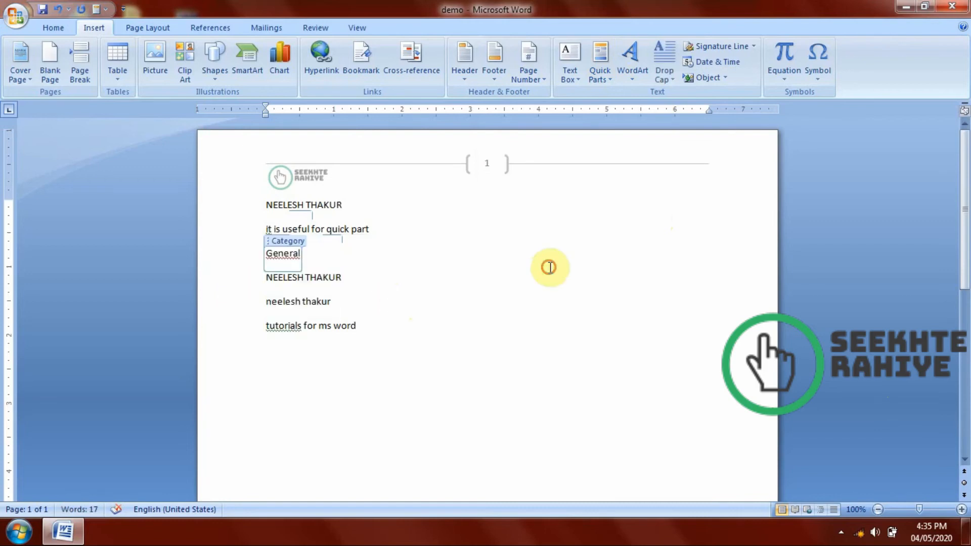
left_click(590, 72)
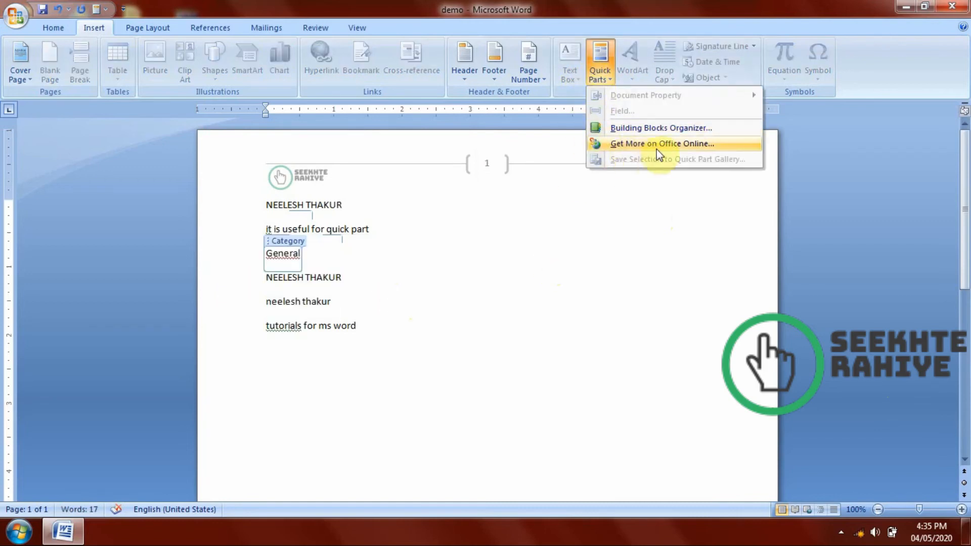
left_click(585, 352)
Replace the entire body text with the line "Seekhte rahiye online free classes for computer learing".
key("ctrl+a")
key("Delete")
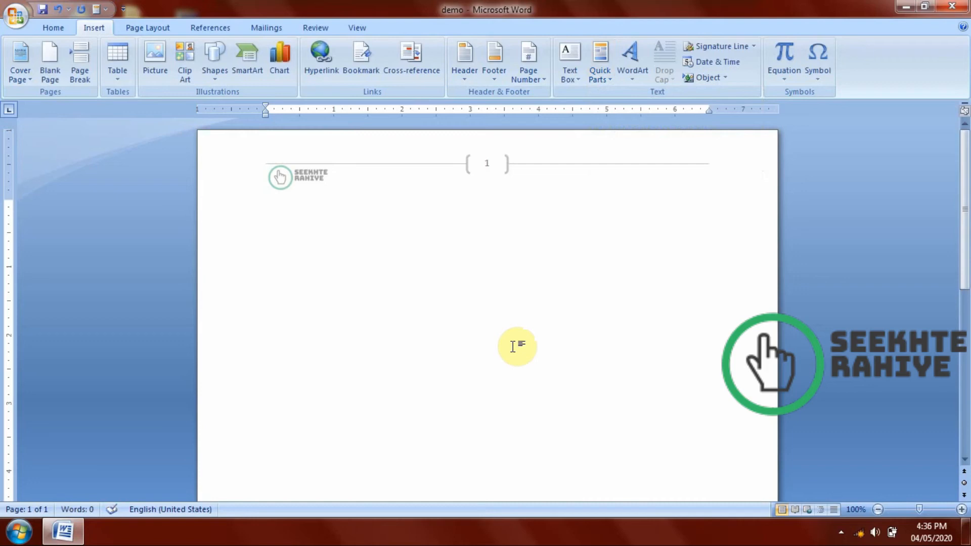
type("seekhtety")
key("BackSpace")
type("rahiye online f")
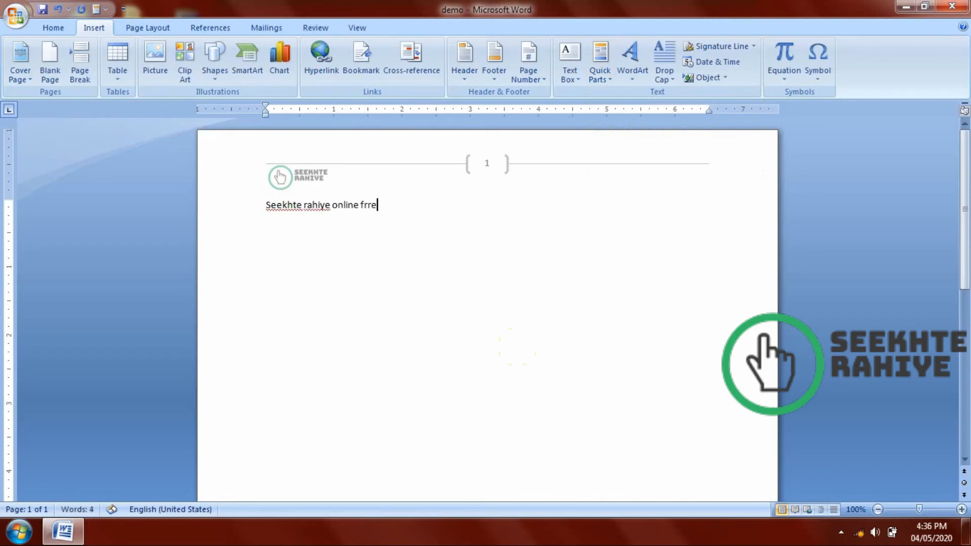
type("ree classes for c")
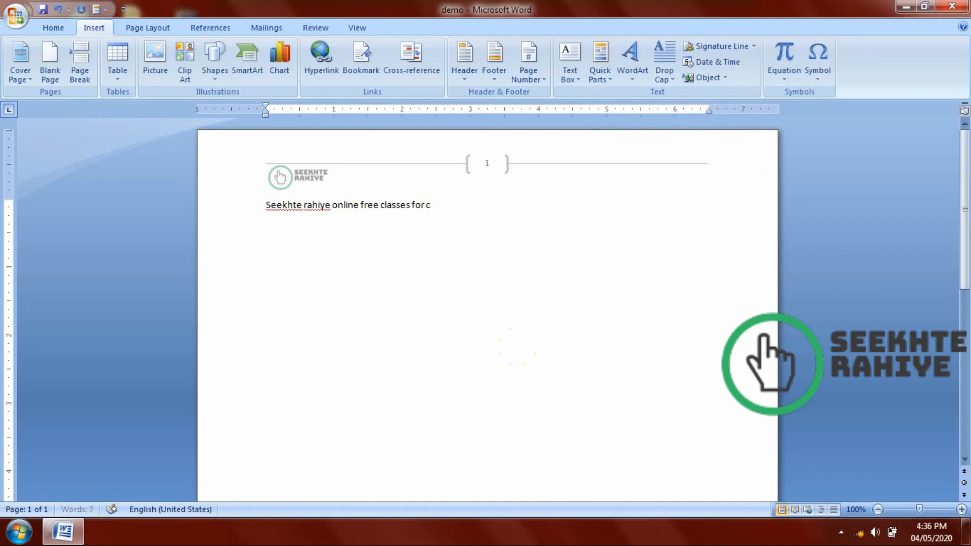
type("ompu")
key("BackSpace")
type("puter learing")
Save the whole "Seekhte rahiye online free classes for computer learing" line to the Quick Parts gallery as "Seekhte rahiye" in the General category.
left_click_drag(546, 202, 320, 192)
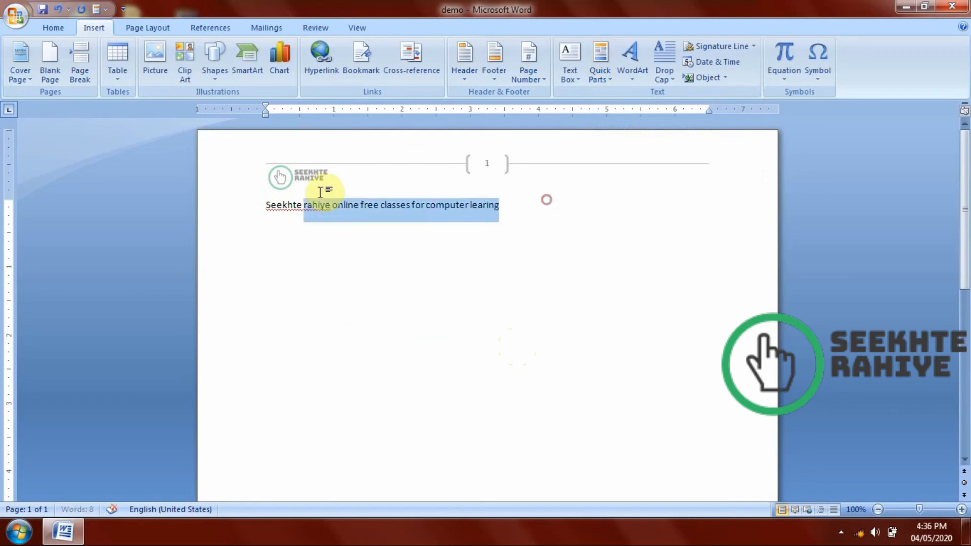
left_click(545, 218)
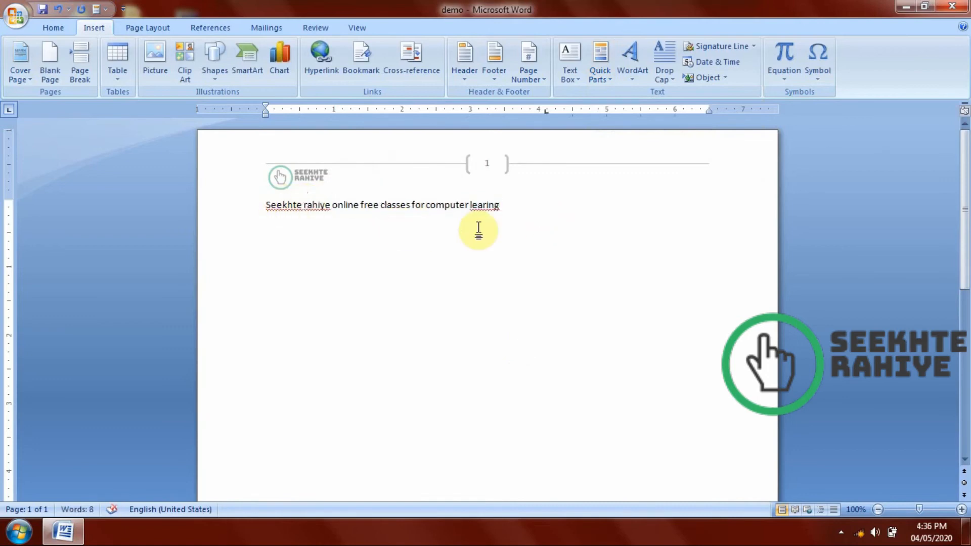
left_click_drag(511, 208, 238, 217)
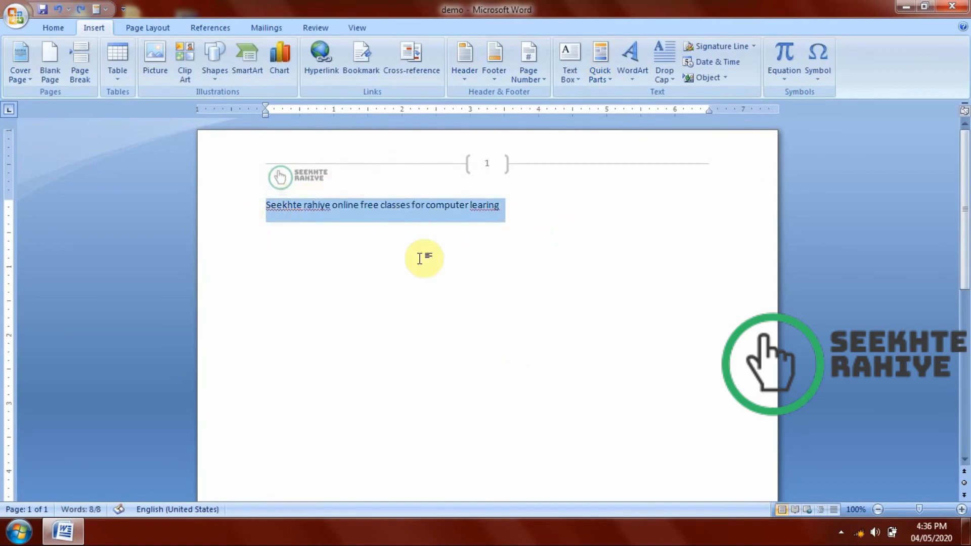
left_click(600, 79)
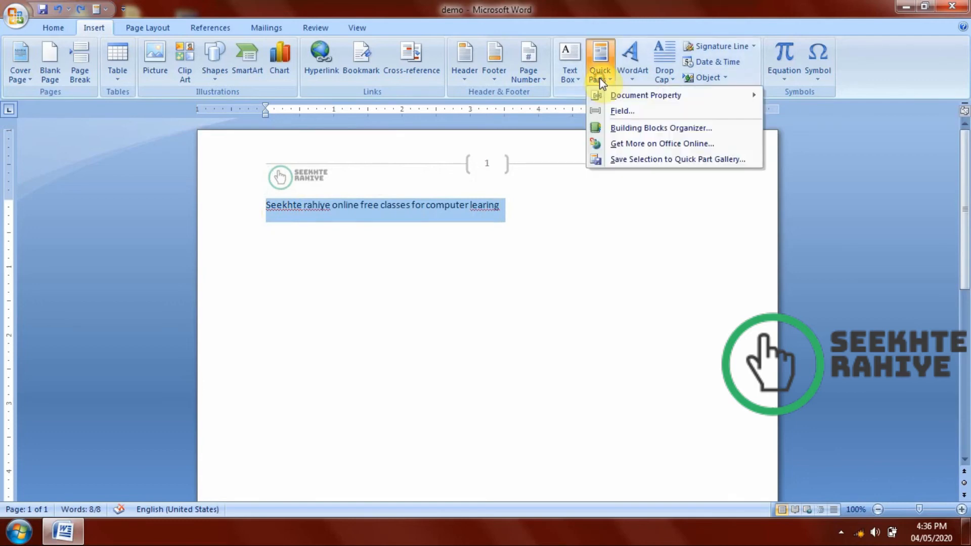
left_click(633, 160)
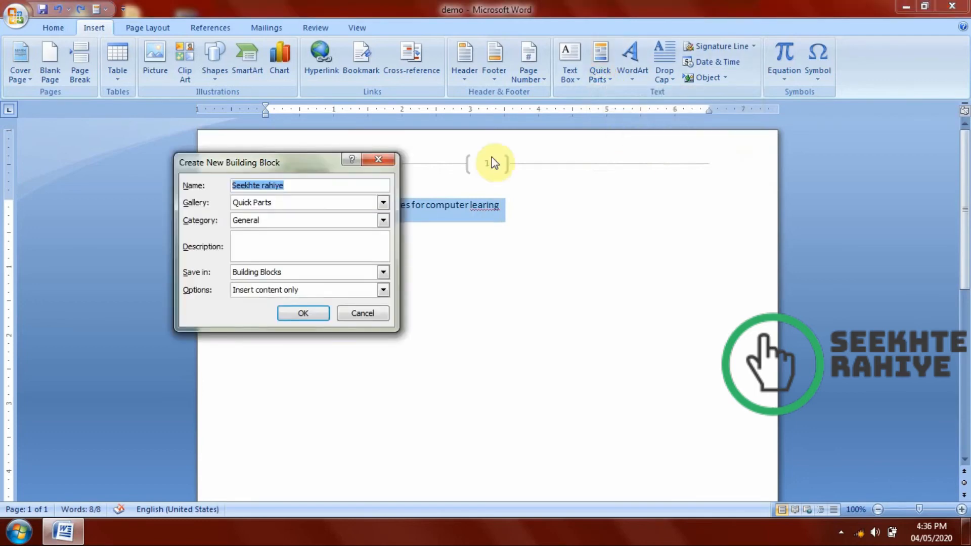
left_click_drag(304, 169, 583, 169)
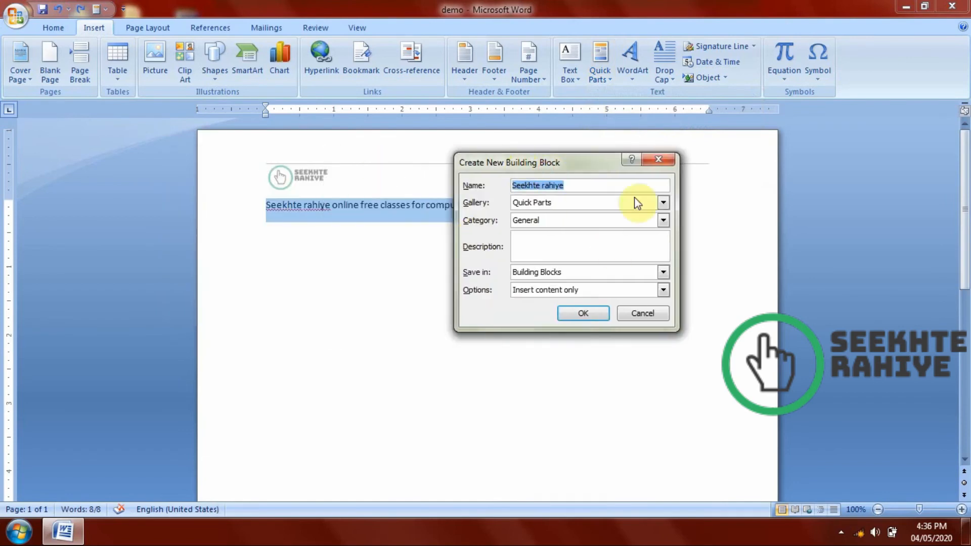
left_click(579, 190)
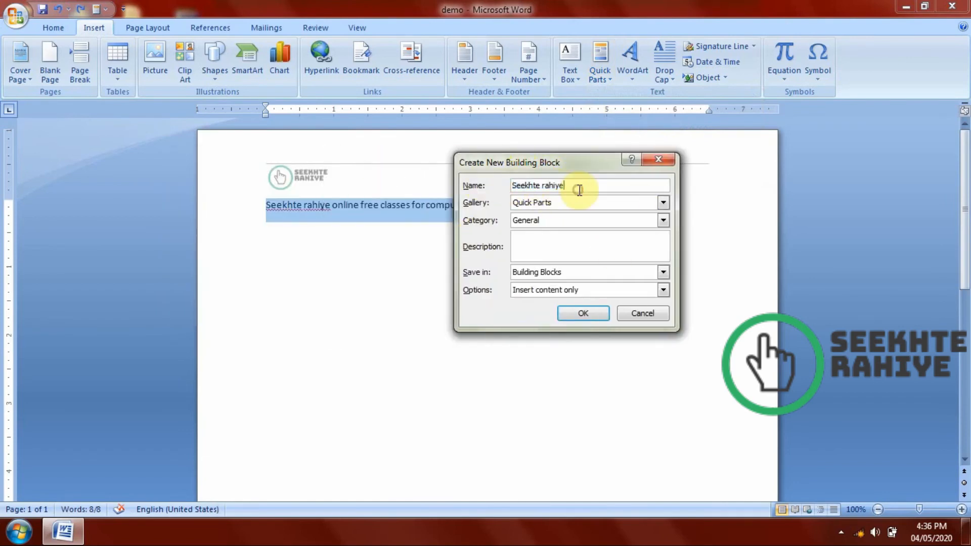
left_click(593, 211)
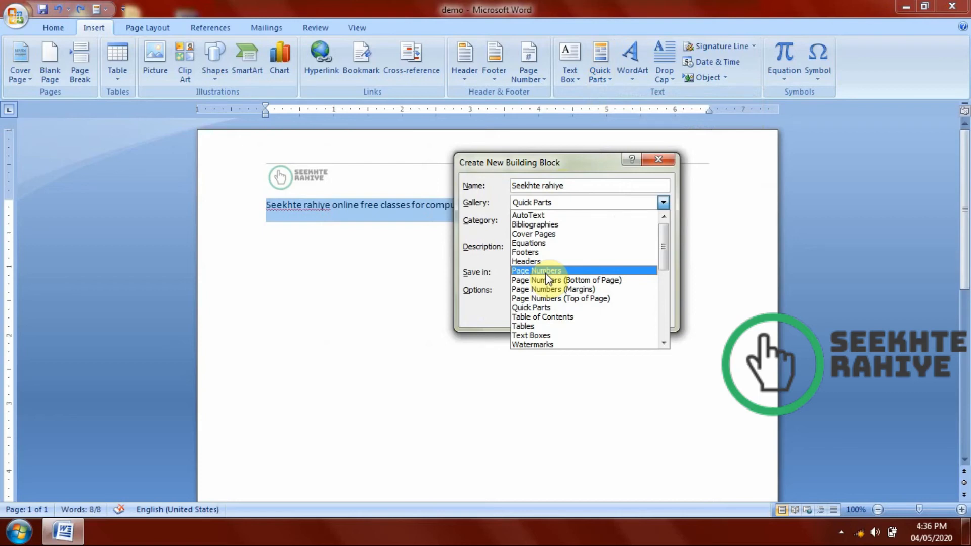
left_click(538, 308)
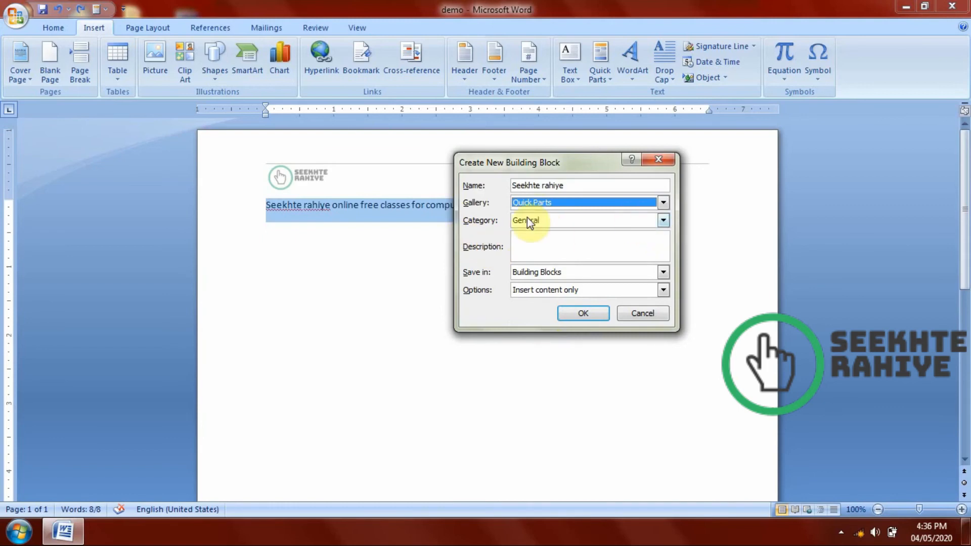
left_click(581, 315)
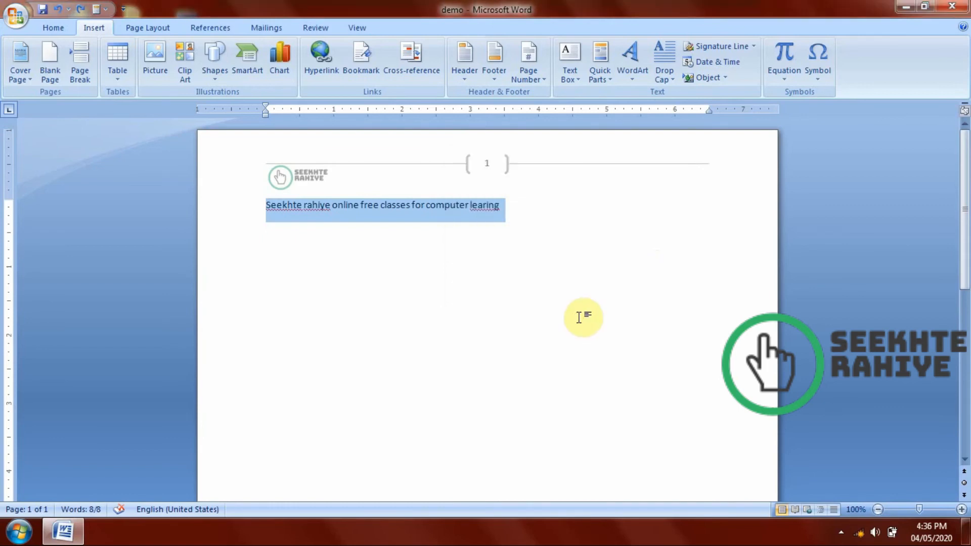
Delete the line from the document and reinsert it from the saved "Seekhte rahiye" Quick Part.
left_click(595, 55)
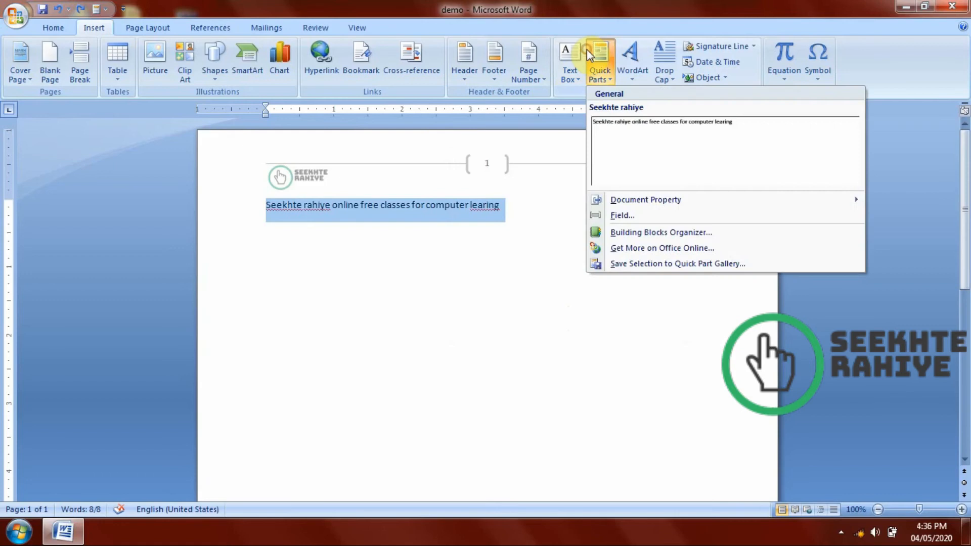
left_click(538, 212)
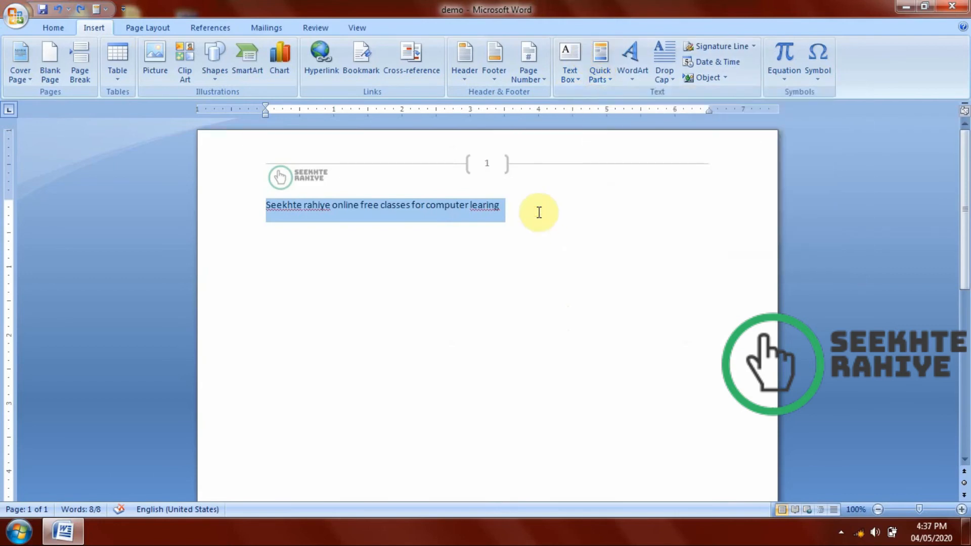
key("Delete")
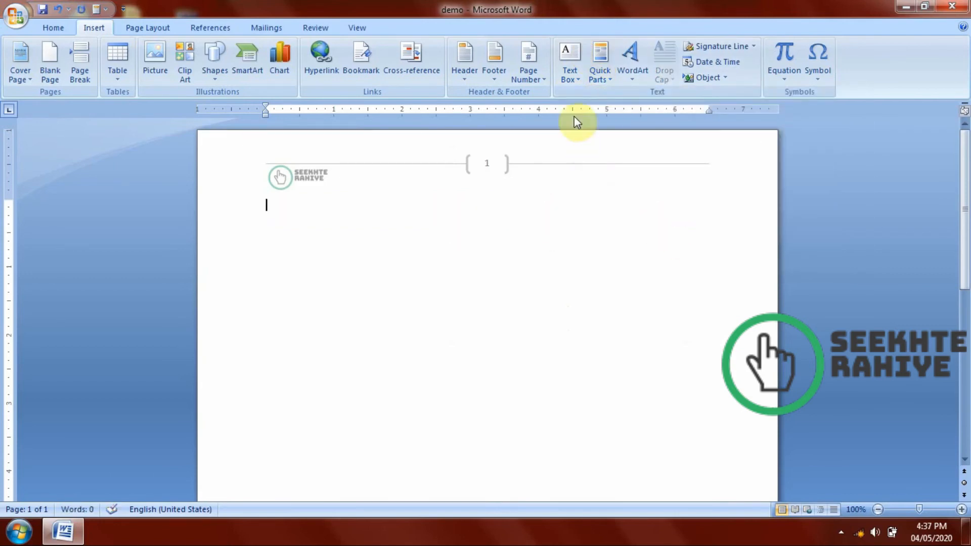
left_click(601, 71)
left_click(617, 124)
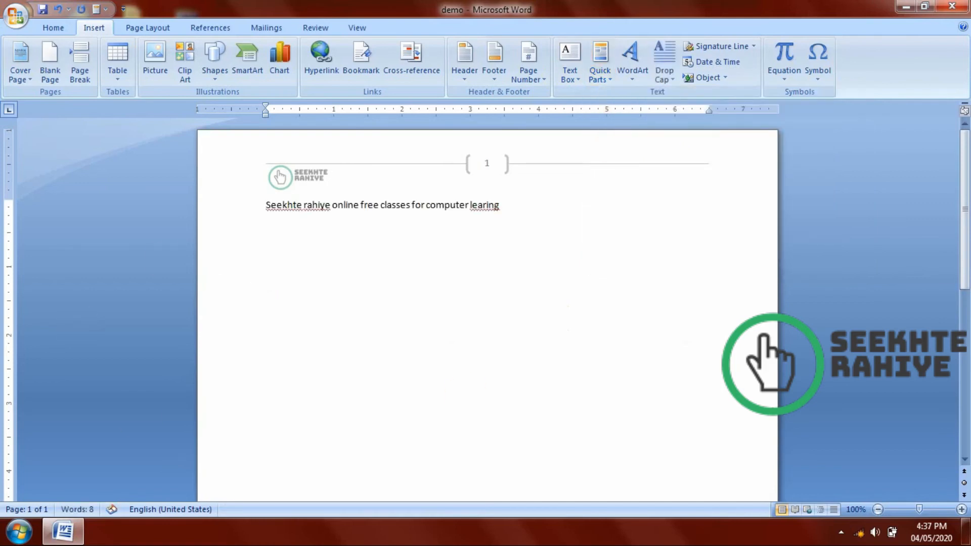
Postpone the K7 TotalSecurity activation reminder and open the Building Blocks Organizer from Quick Parts.
left_click(602, 74)
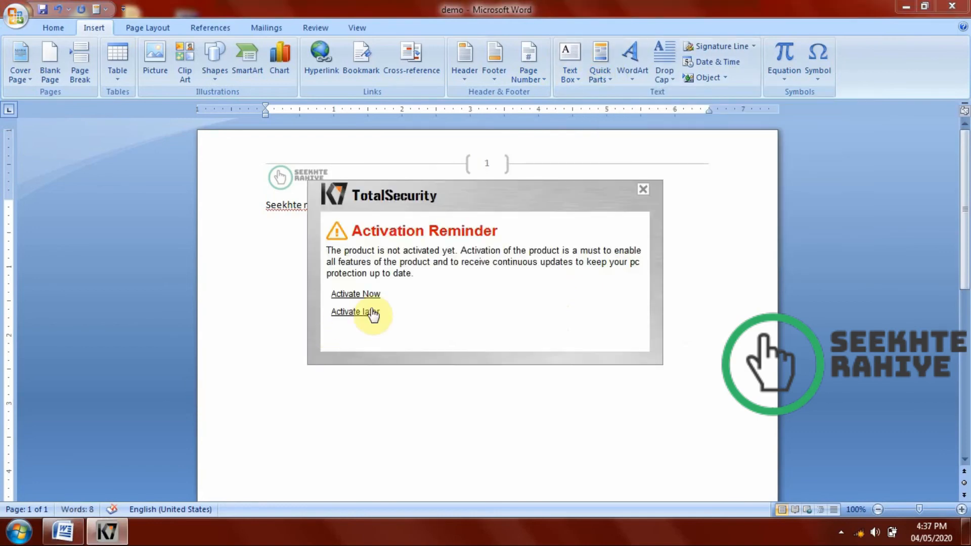
left_click(370, 313)
left_click(600, 75)
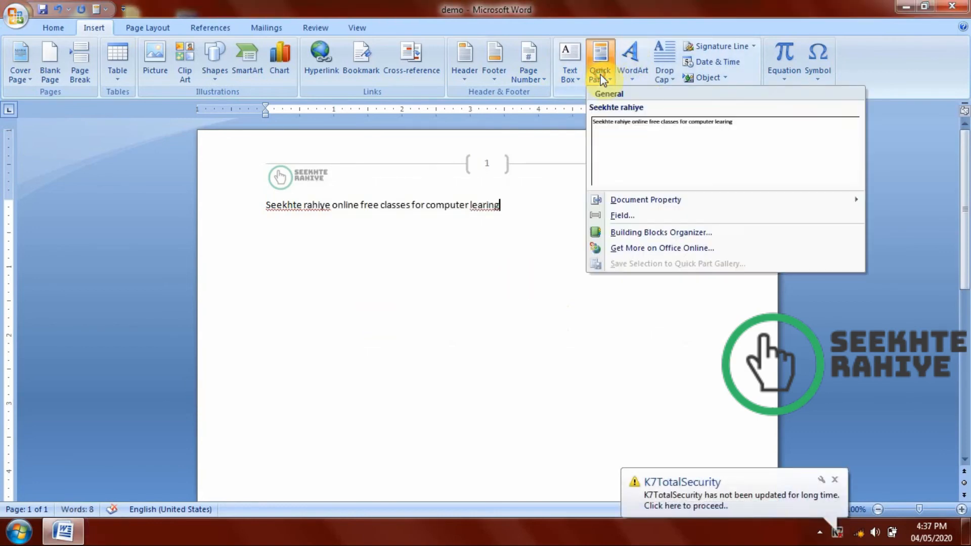
left_click(633, 232)
left_click_drag(338, 67, 436, 72)
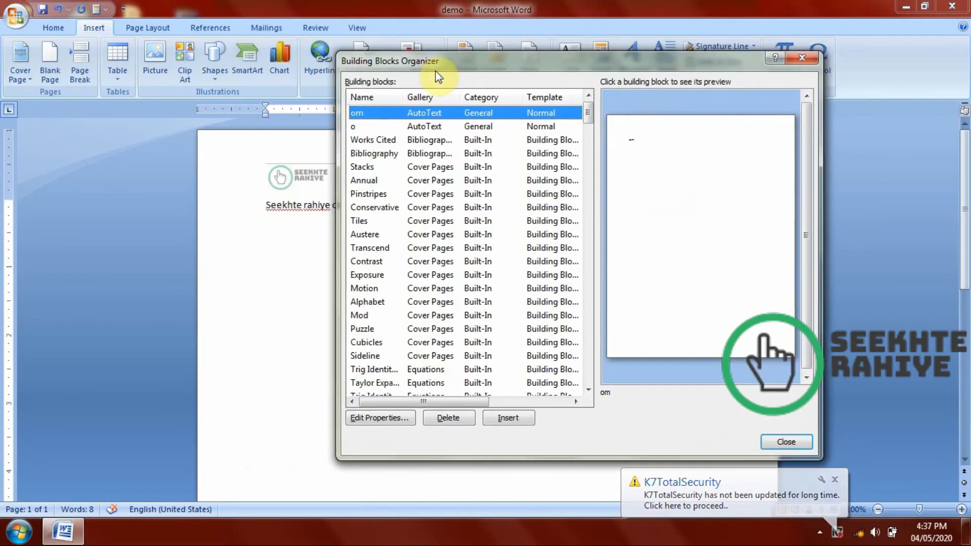
Browse the previews of the built-in building blocks, such as the cover pages and equations, in the organizer.
left_click(405, 168)
scroll(407, 168, "down", 5)
left_click(406, 167)
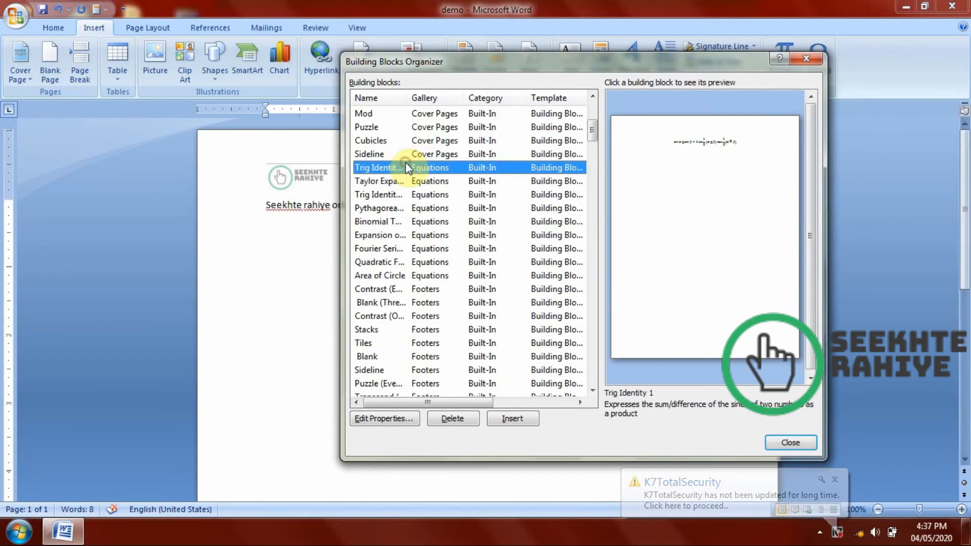
scroll(434, 182, "up", 5)
left_click(438, 181)
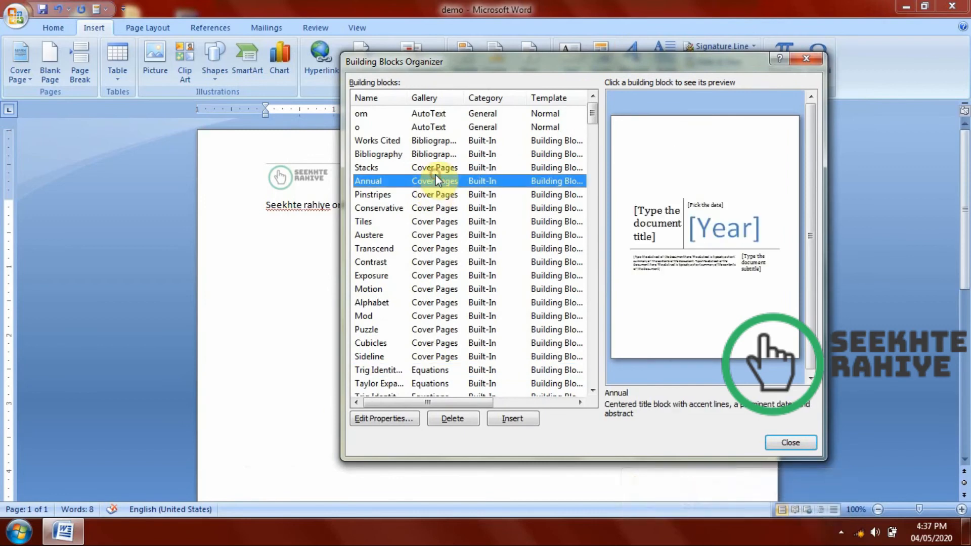
key("Up")
key("Down")
key("Down")
key("Down")
key("Down")
key("Down")
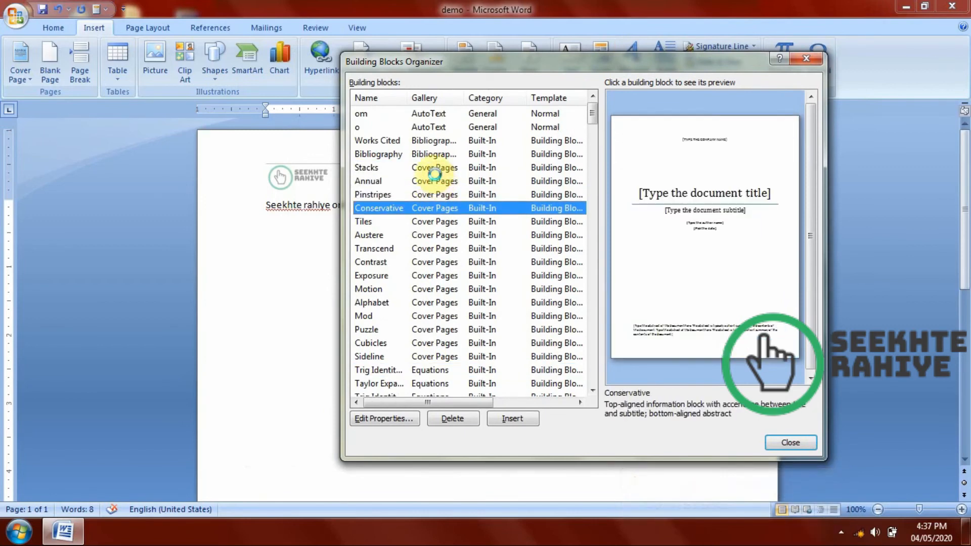
key("Down")
key("Down")
key("Down")
key("Down")
key("Down")
key("Down")
key("Down")
key("Down")
key("Down")
key("Down")
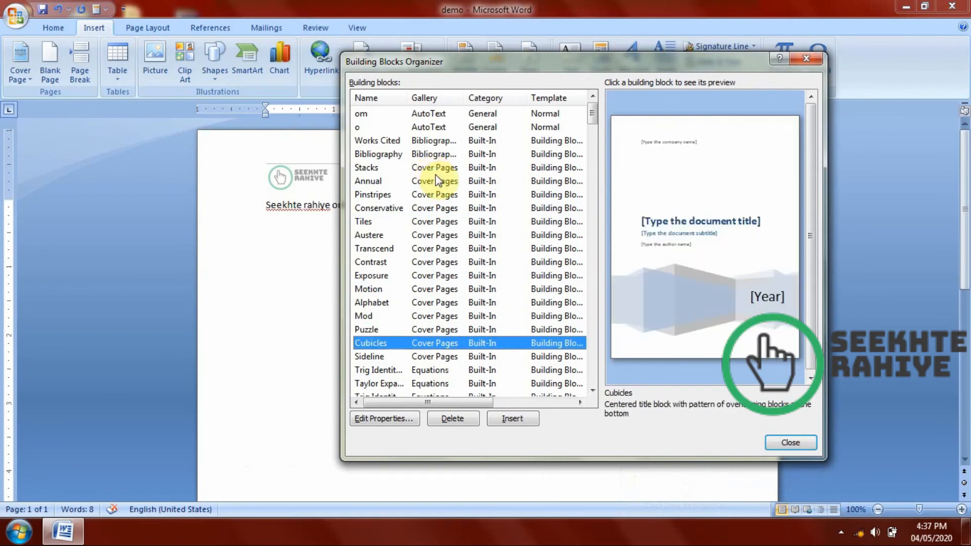
key("Down")
key("Down")
key("Down")
Insert the Mod (Even Page) footer building block and return from footer editing to the document body.
key("Down")
key("Down")
key("Down")
key("Down")
key("Up")
key("Up")
key("Up")
key("Up")
key("Down")
key("Down")
key("Down")
key("Down")
key("Down")
key("Down")
key("Down")
key("Down")
key("Down")
key("Down")
key("Down")
key("Down")
key("Down")
key("Down")
key("Down")
key("Down")
key("Down")
key("Down")
key("Down")
key("Down")
key("Down")
key("Down")
key("Down")
key("Down")
key("Down")
key("Down")
key("Down")
key("Down")
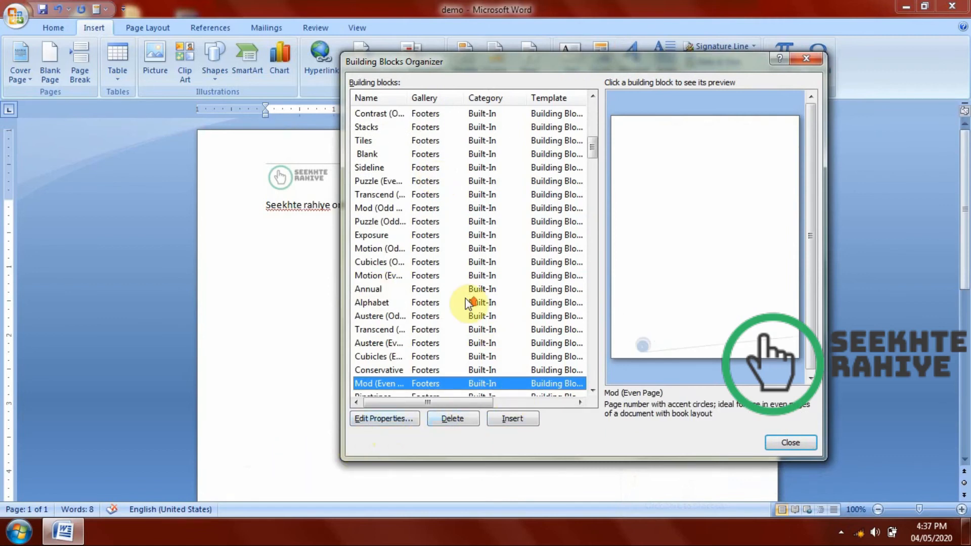
scroll(463, 304, "up", 6)
scroll(462, 304, "down", 2)
left_click(512, 419)
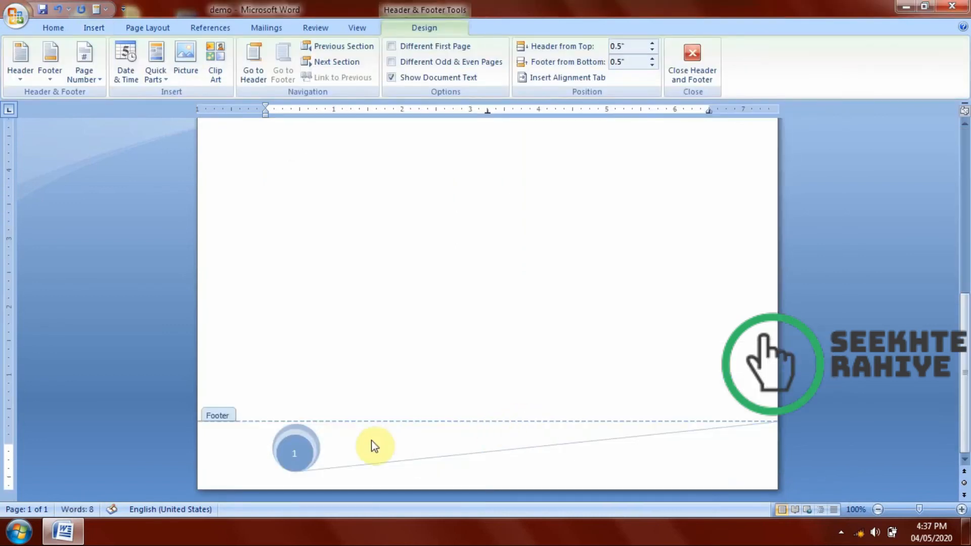
left_click(700, 61)
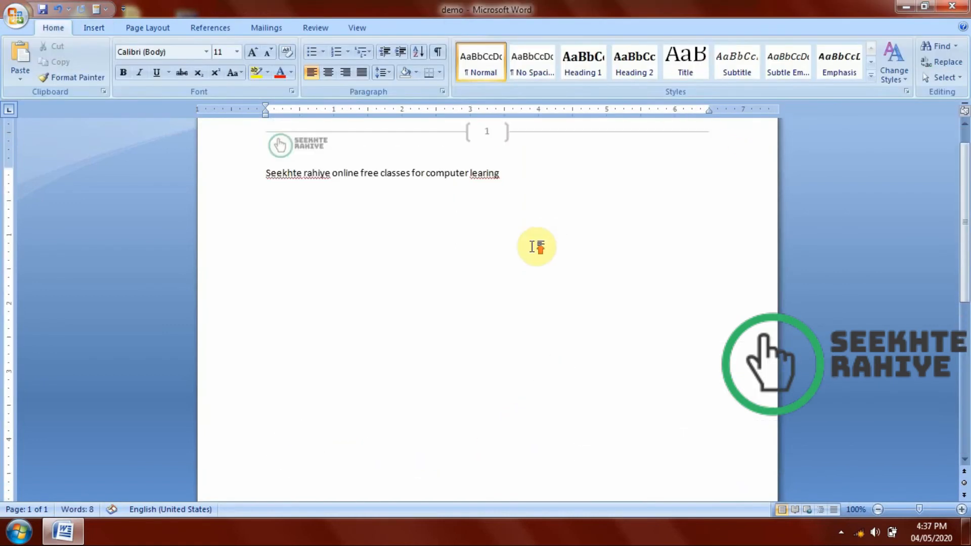
scroll(531, 244, "down", 10)
scroll(489, 415, "up", 10)
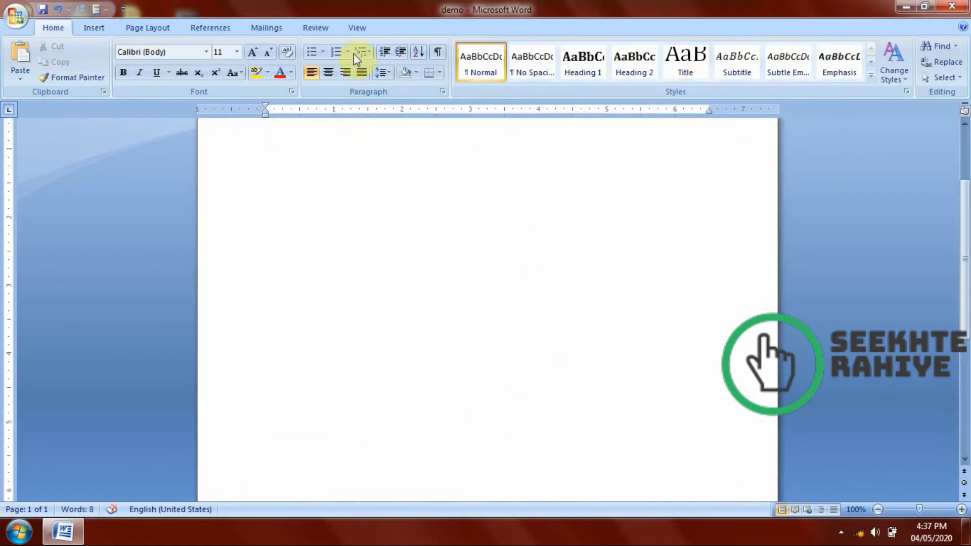
Insert WordArt in the plain outlined first style with the text "seekhte rahiye", keeping Arial Black at size 36.
left_click(94, 28)
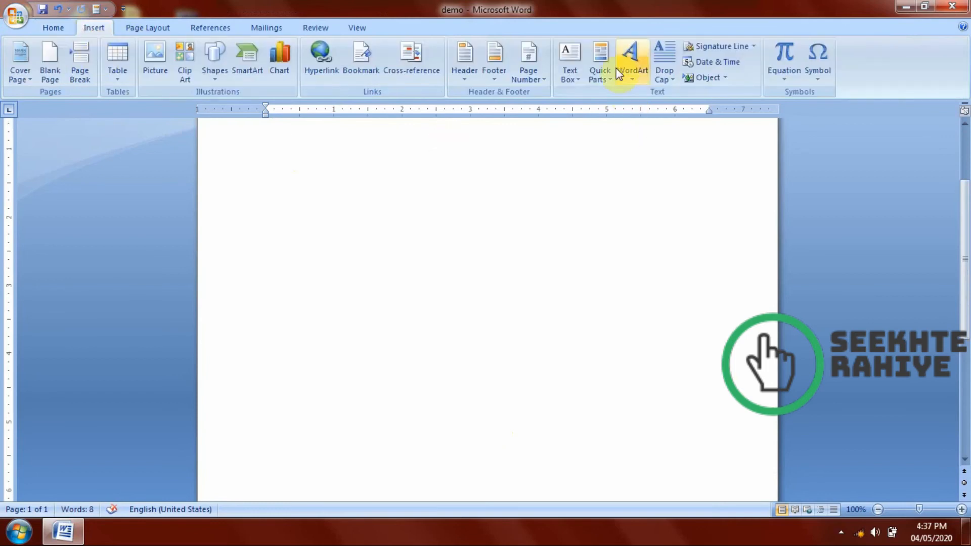
left_click(633, 74)
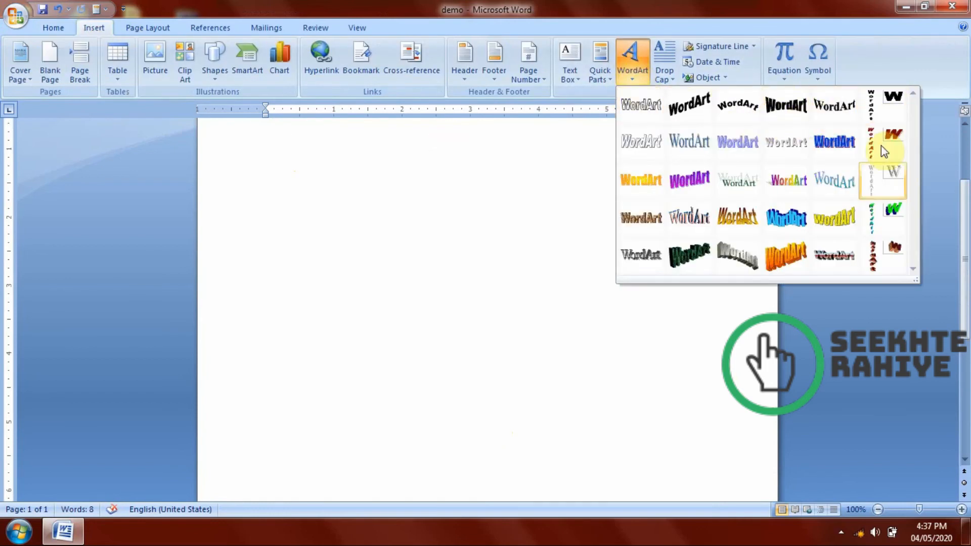
left_click(657, 112)
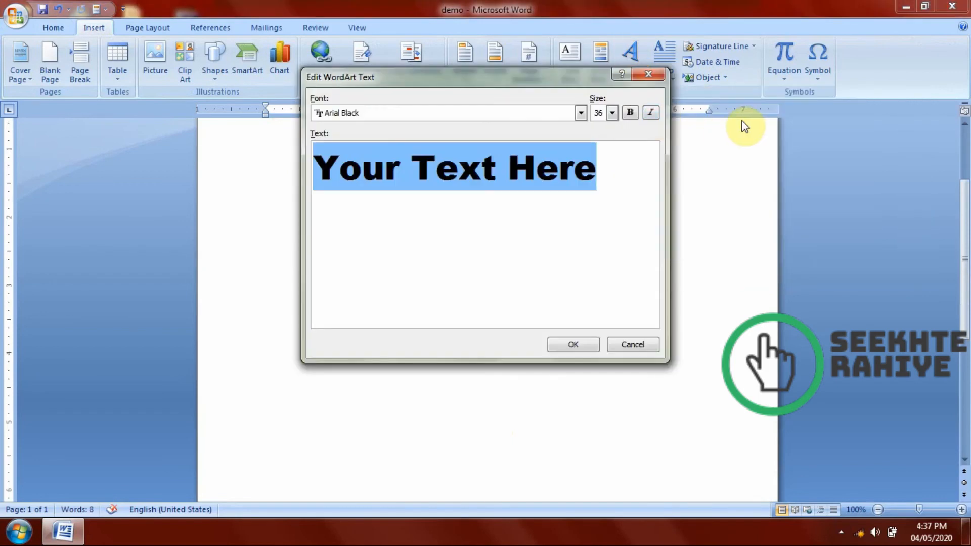
type("seekh")
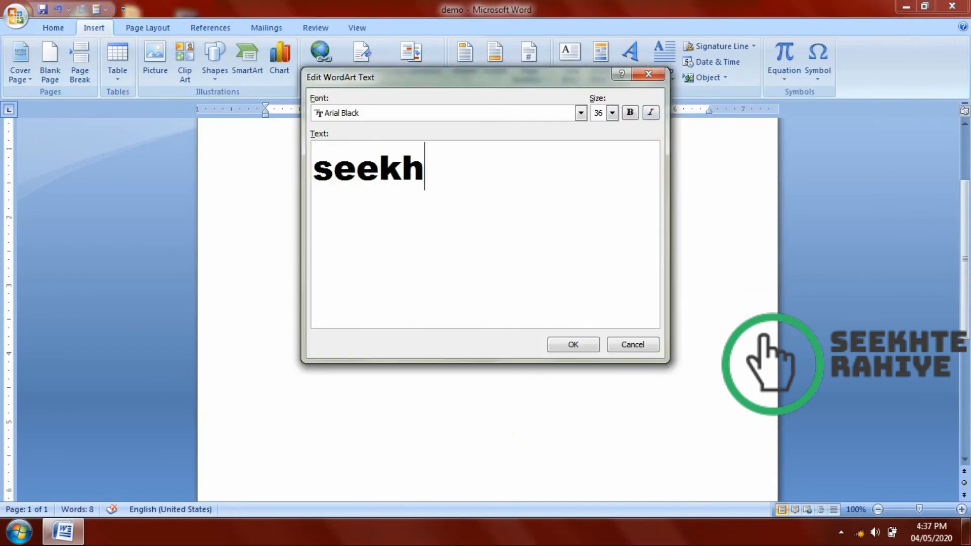
type("te rahiye")
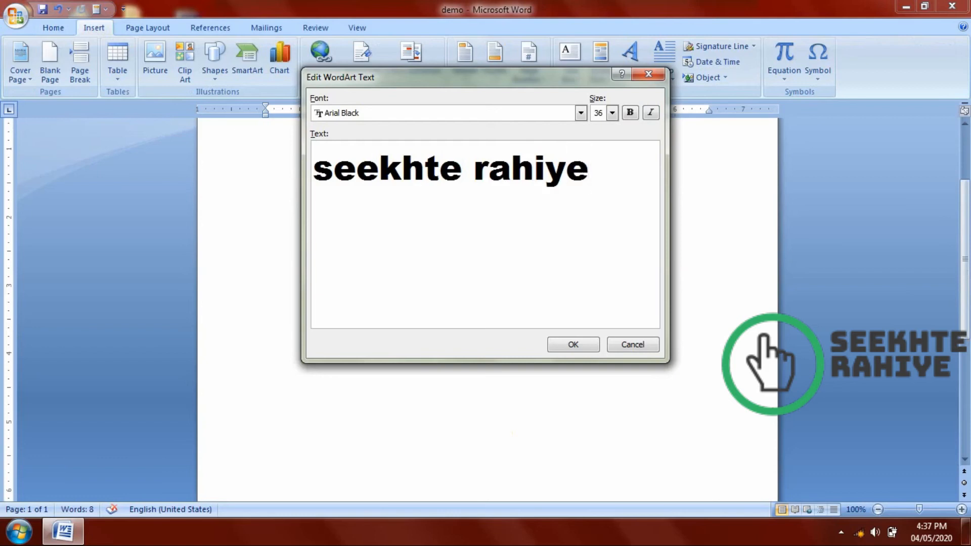
left_click(561, 346)
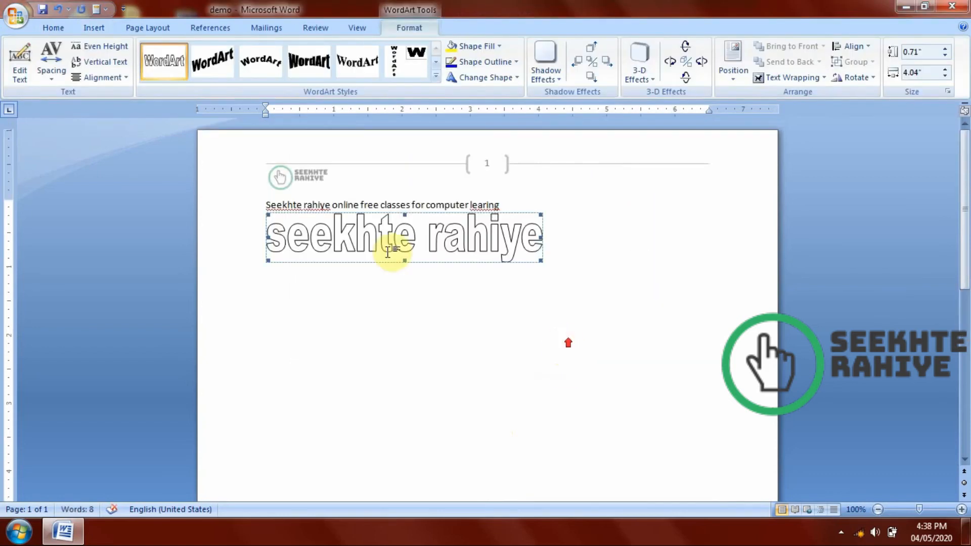
Set the WordArt's text wrapping to In Front of Text and move it to the open area below the text line.
left_click_drag(388, 236, 416, 338)
left_click(399, 218)
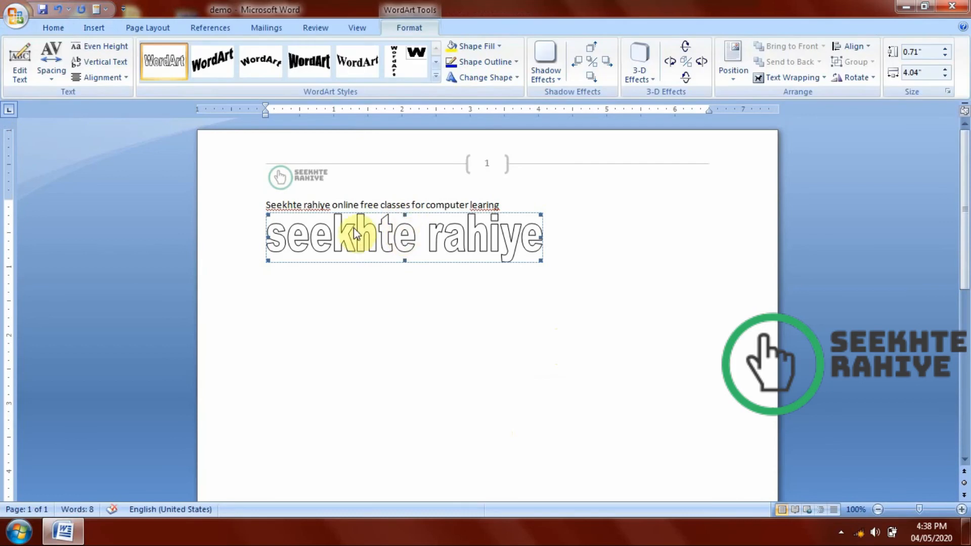
left_click(818, 85)
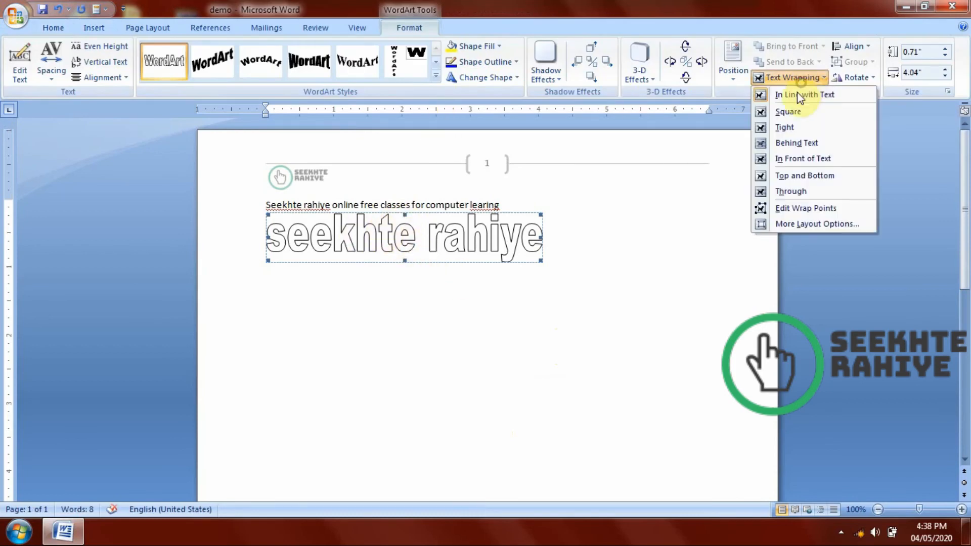
left_click(804, 158)
left_click_drag(437, 228, 687, 332)
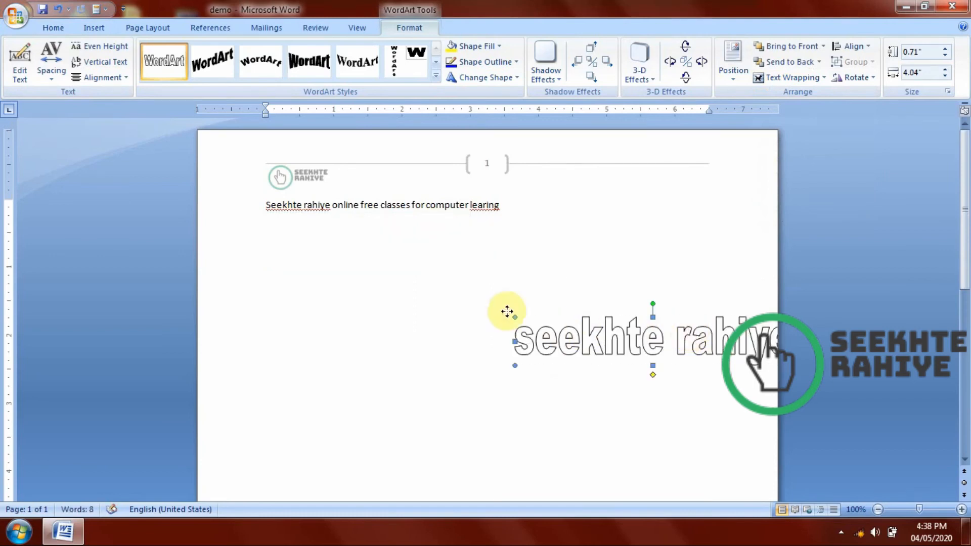
left_click_drag(507, 312, 382, 277)
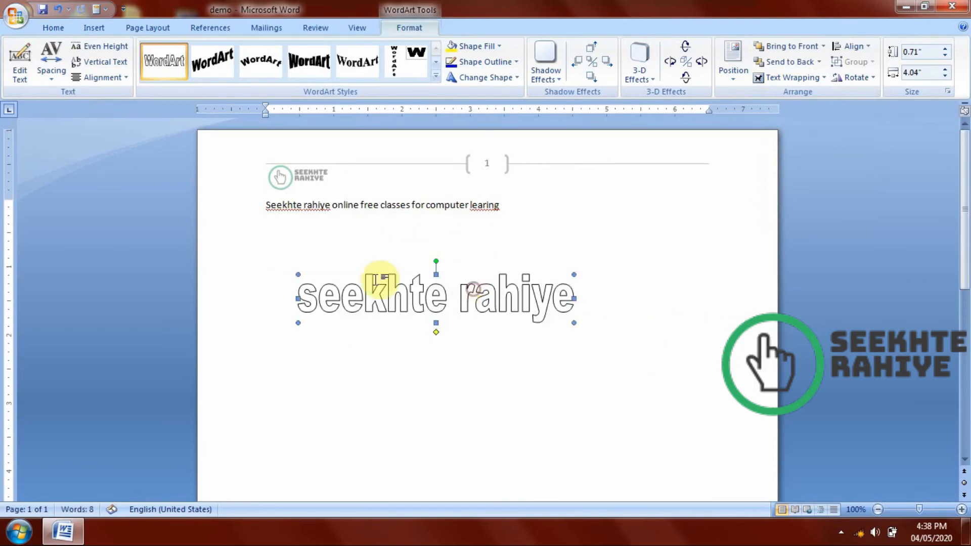
Add a second line reading "online classes" to the WordArt text and widen the WordArt to about 6.17 inches.
left_click(19, 70)
left_click(620, 169)
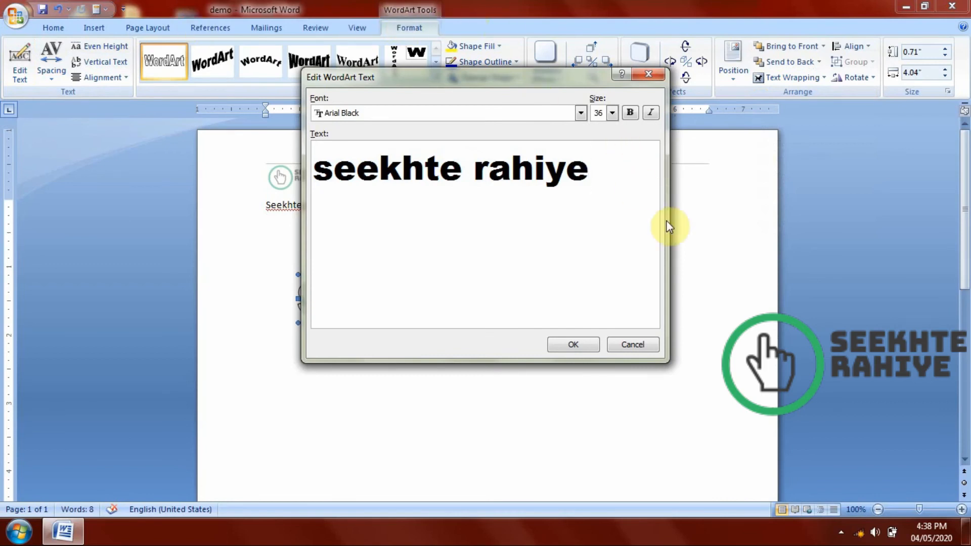
key("Return")
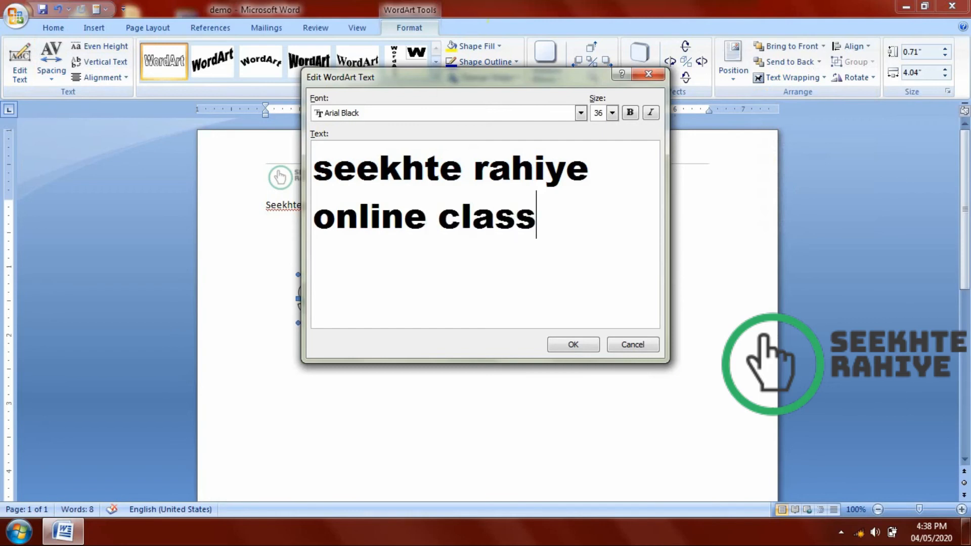
left_click(558, 348)
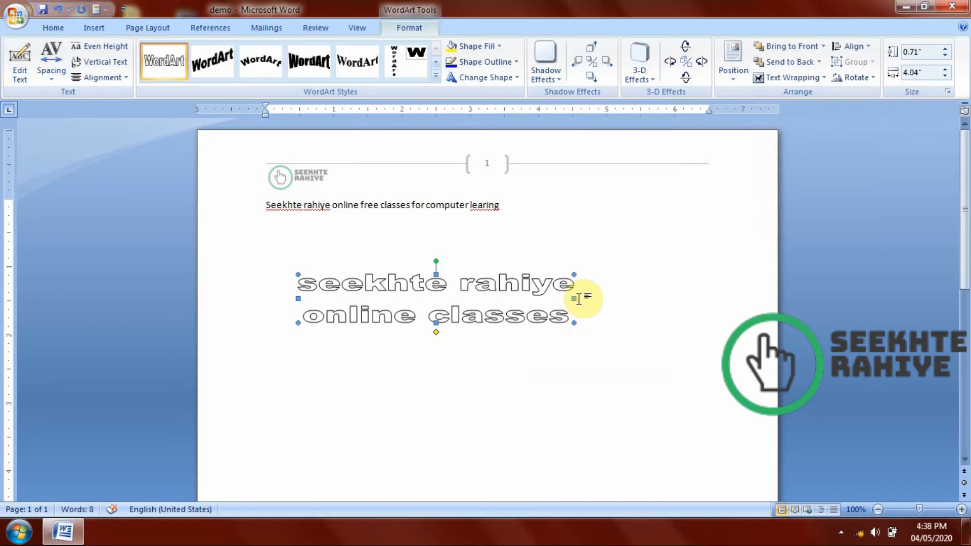
left_click_drag(574, 299, 718, 298)
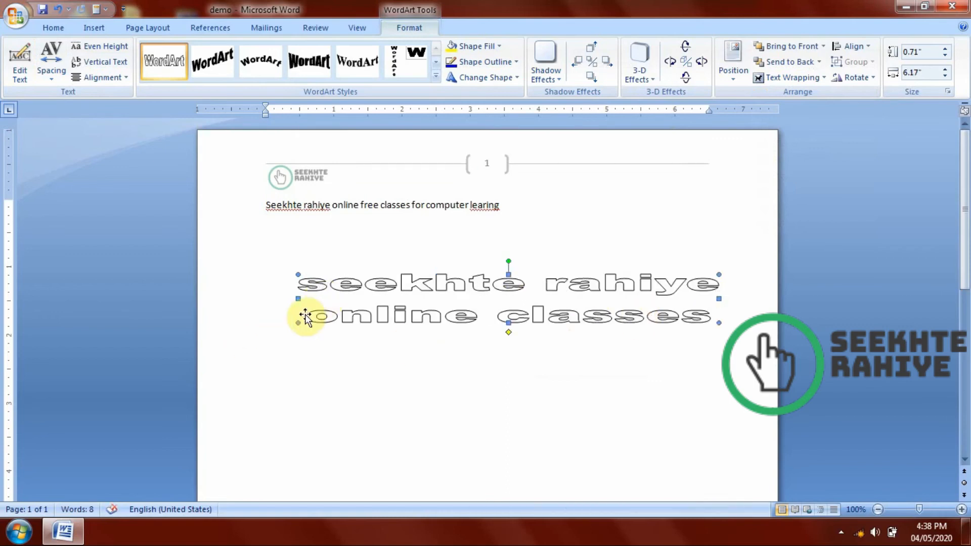
Try Very Tight and Tight character spacing on the WordArt and restore Normal spacing.
left_click(38, 80)
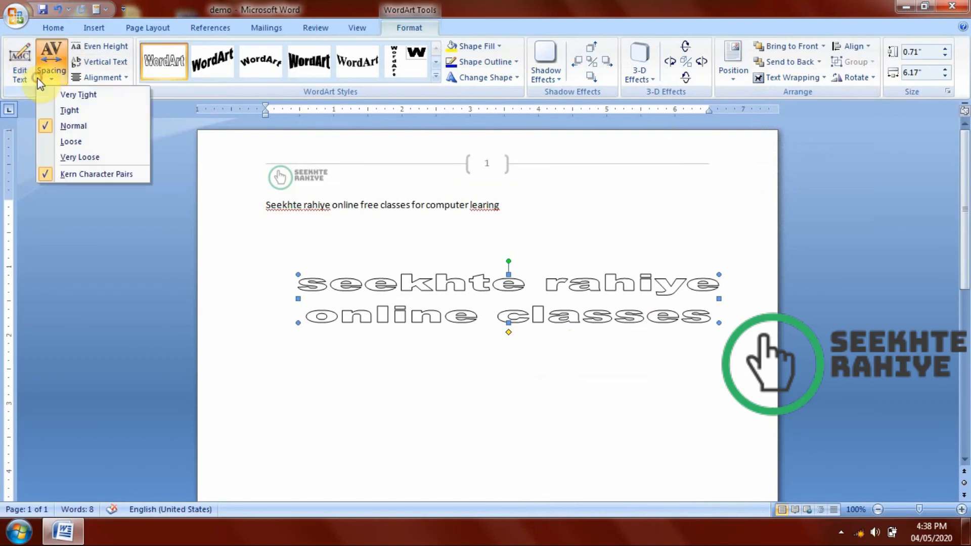
left_click(57, 96)
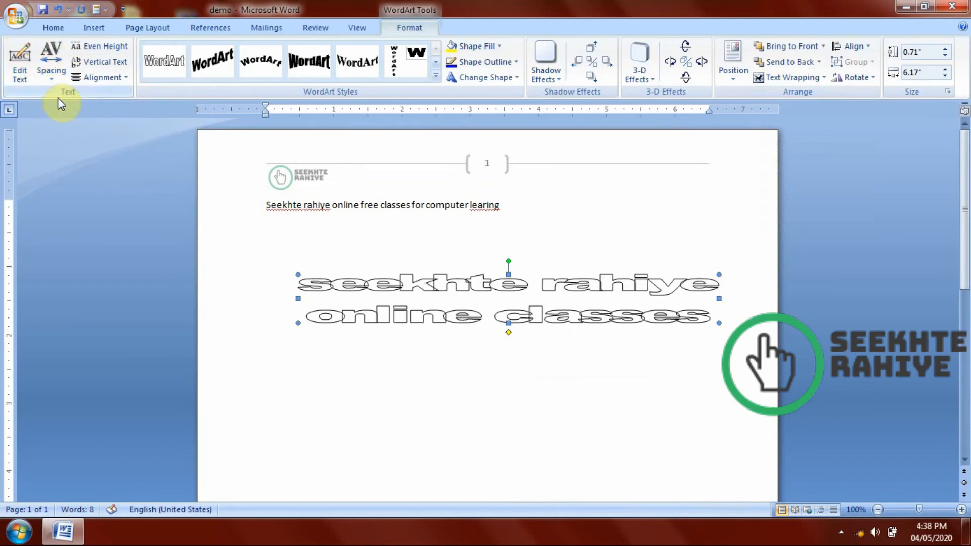
left_click(51, 56)
left_click(70, 111)
left_click(51, 63)
left_click(69, 126)
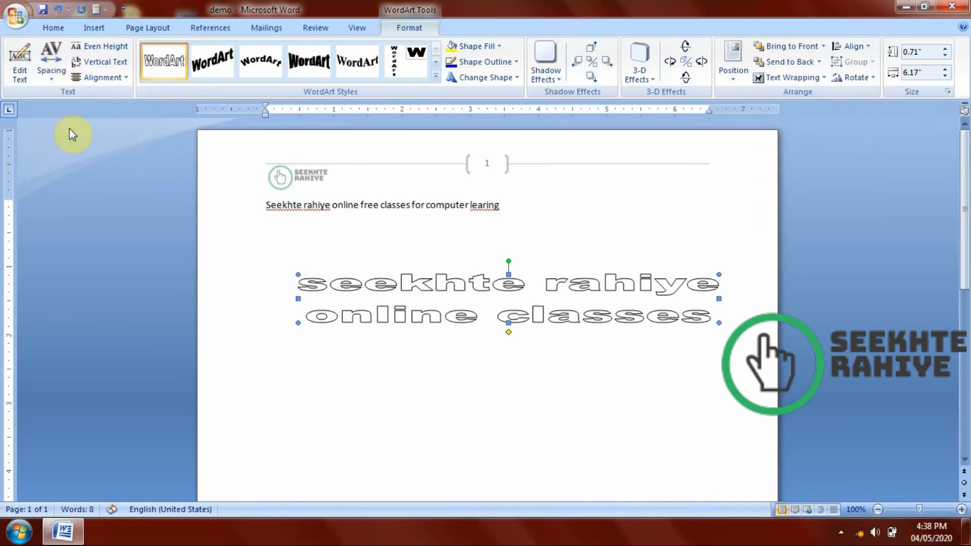
Try Loose, Very Loose and Tight character spacing on the WordArt, ending with Normal spacing.
left_click(50, 64)
left_click(74, 142)
left_click(50, 65)
left_click(70, 157)
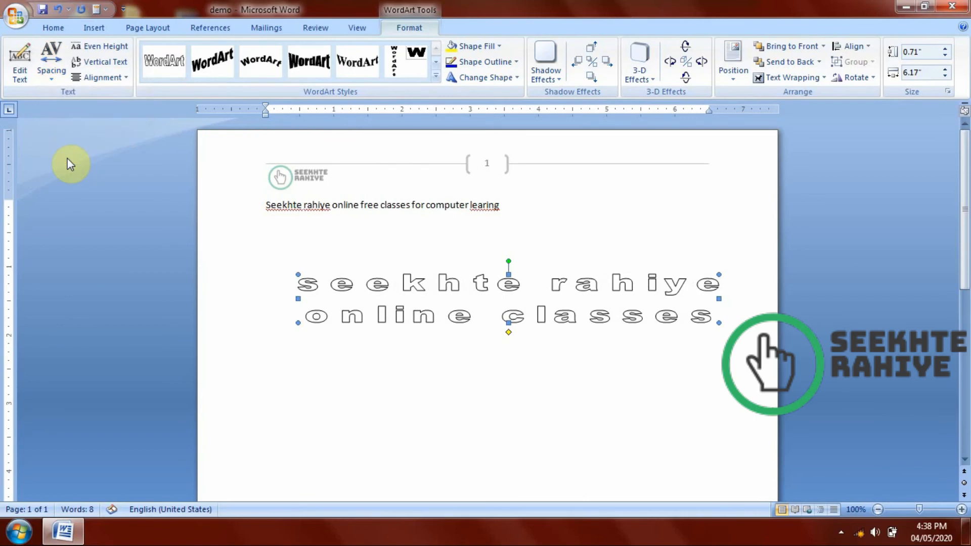
left_click(51, 63)
left_click(72, 114)
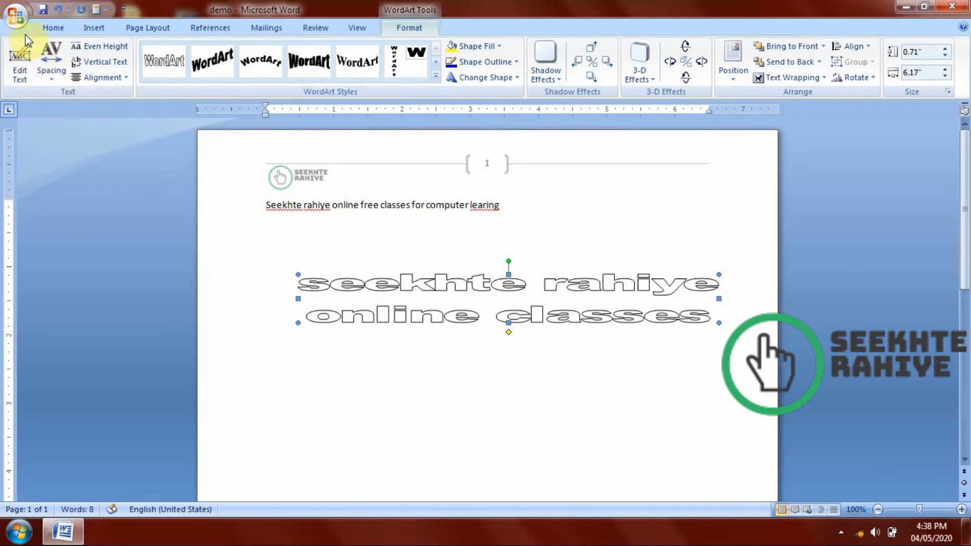
left_click(51, 63)
left_click(70, 126)
Edit the WordArt text so both lines form the single line "seekhte rahiye online classes".
left_click(31, 65)
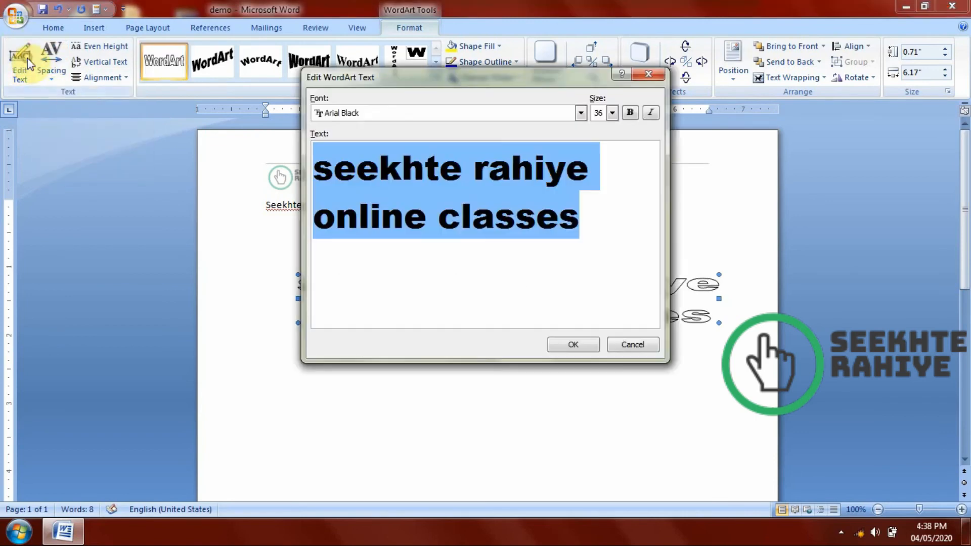
left_click(617, 159)
key("Delete")
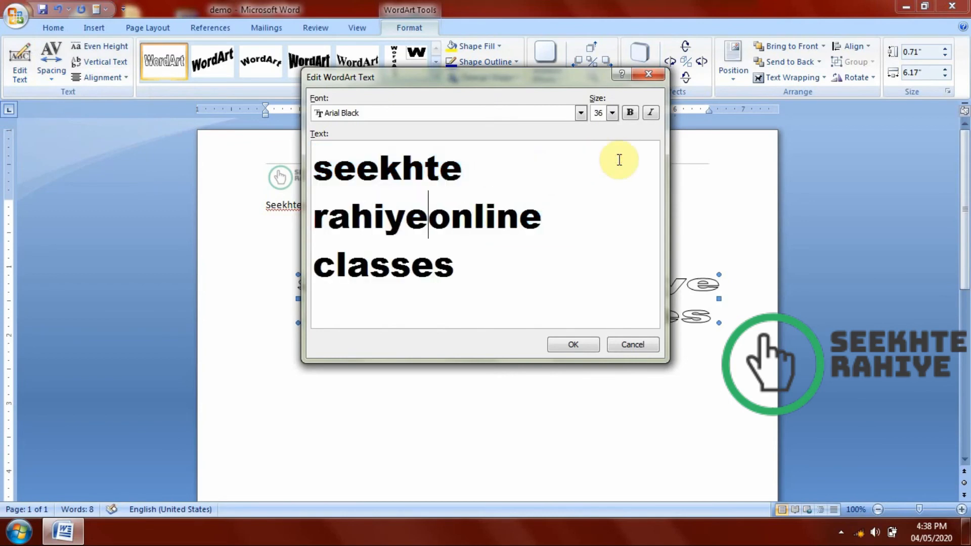
key("Return")
left_click(563, 344)
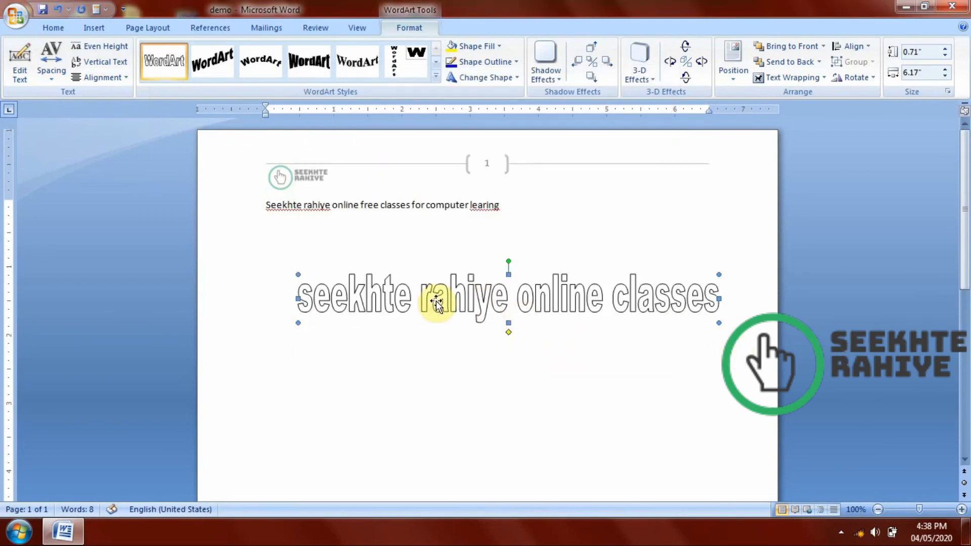
Reposition the WordArt slightly lower on the page and resize it to about 0.45 inches high and 6.22 inches wide.
left_click_drag(280, 282, 279, 298)
left_click(621, 359)
left_click(540, 303)
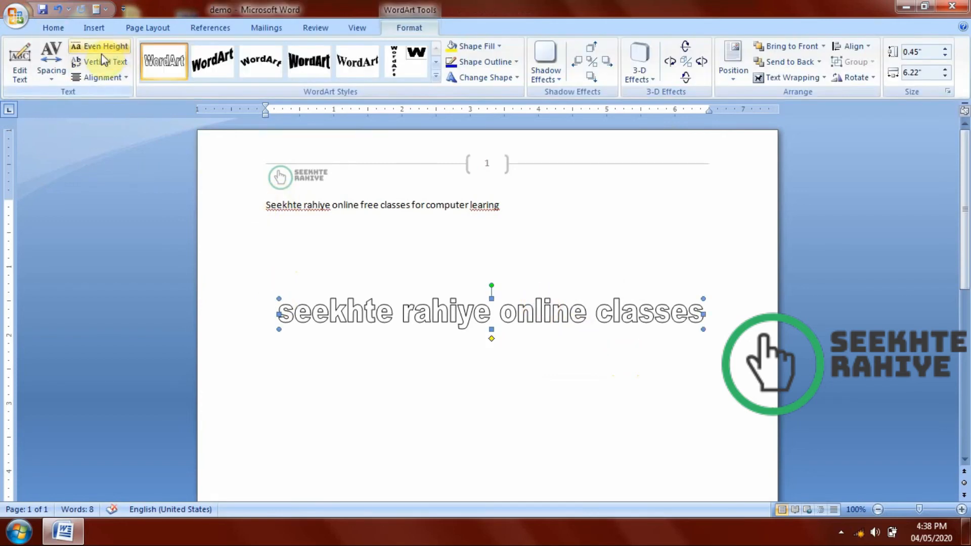
Try the Even Height and Vertical Text options on the WordArt and restore normal horizontal text.
left_click(117, 51)
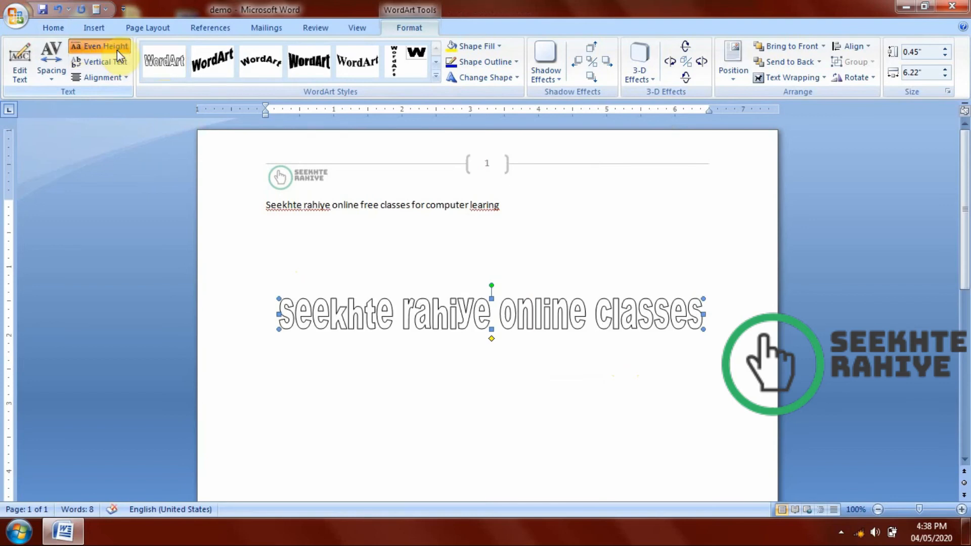
left_click(110, 57)
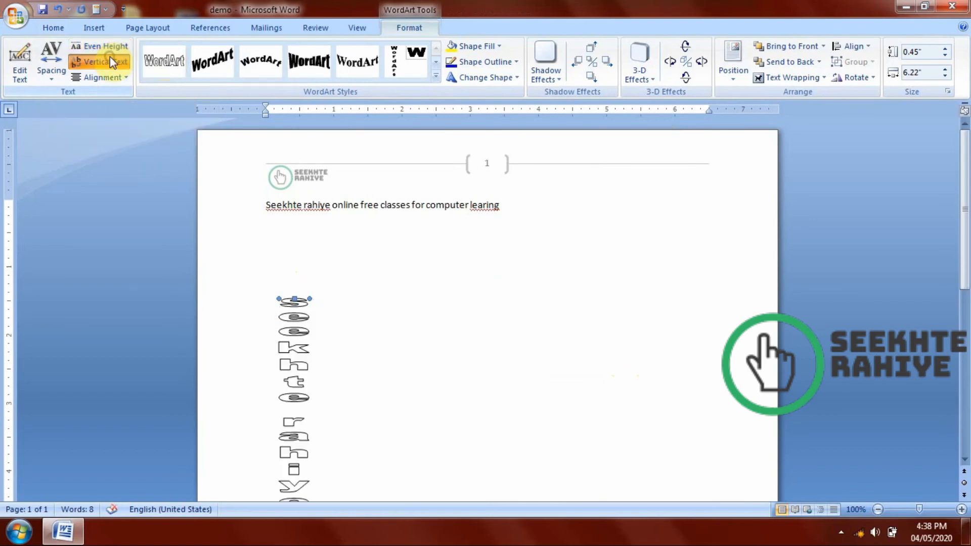
scroll(875, 249, "down", 5)
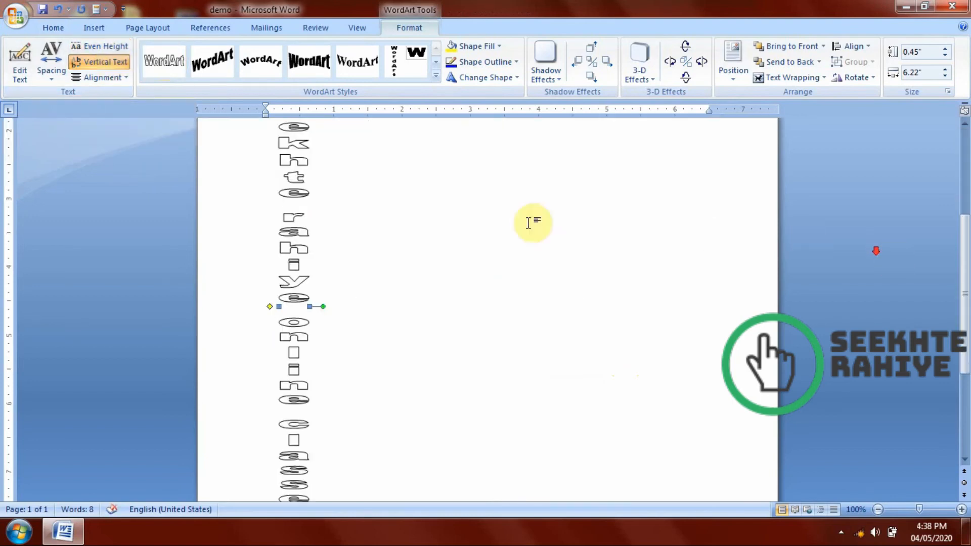
left_click(123, 64)
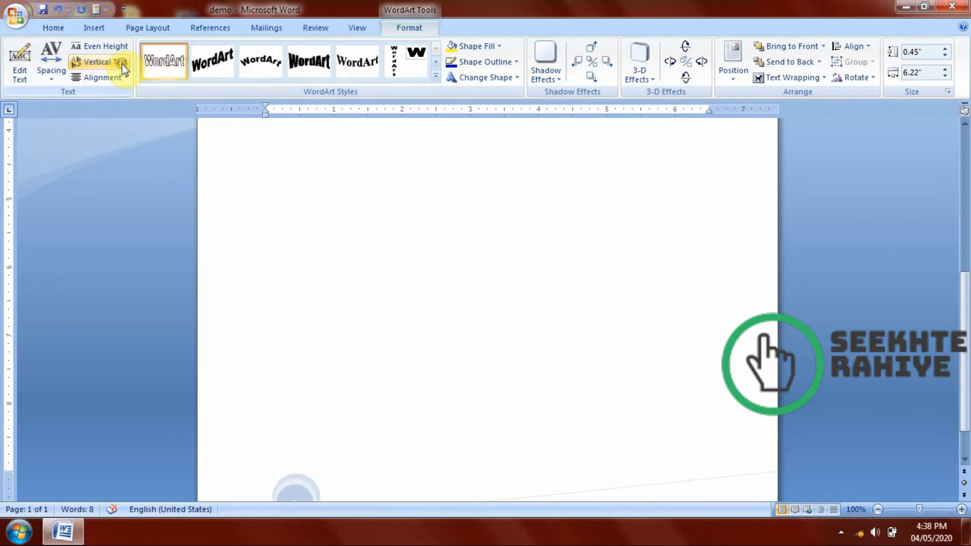
Try Left Align and Right Align as the WordArt's text alignment.
left_click(95, 77)
left_click(98, 94)
left_click(98, 78)
left_click(103, 125)
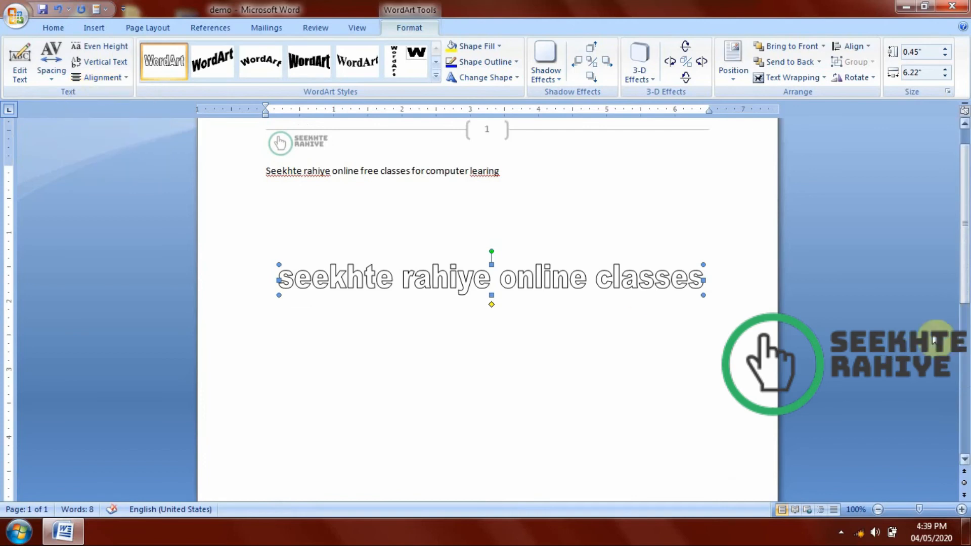
Narrow the WordArt to about 3.23 inches and try the Center and Right Align text alignments on it.
left_click_drag(702, 279, 500, 280)
left_click(93, 78)
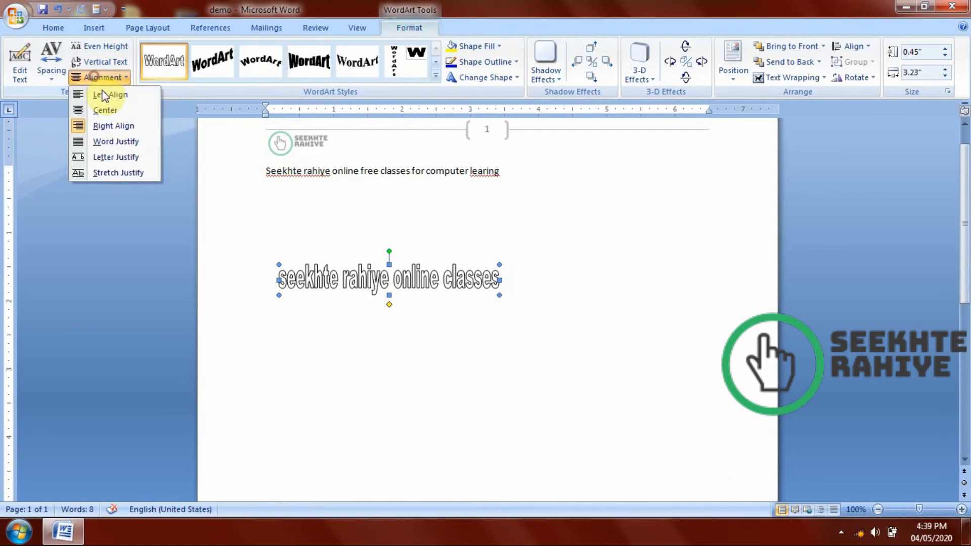
left_click(105, 111)
left_click(102, 81)
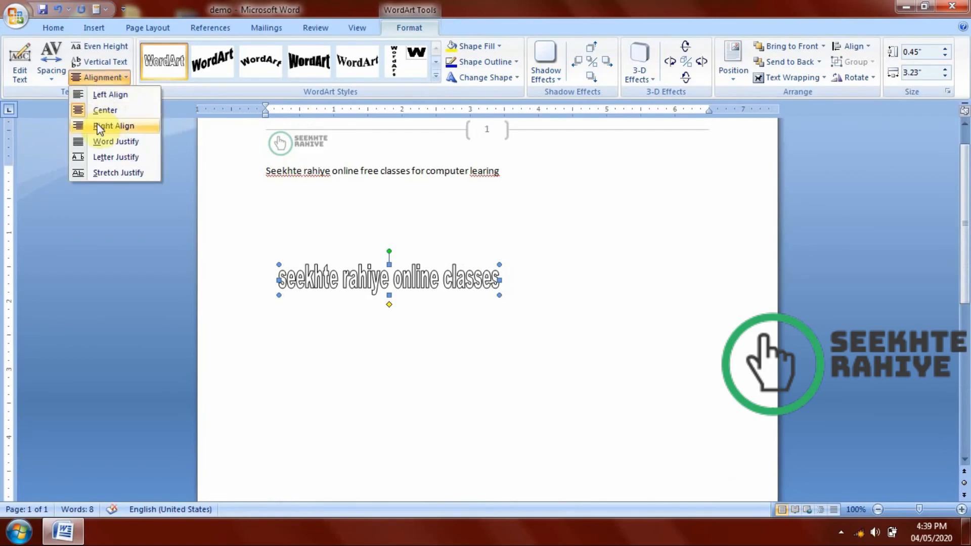
left_click(97, 125)
Turn Vertical Text on and off for the narrowed WordArt and try the Letter Justify alignment.
left_click(101, 62)
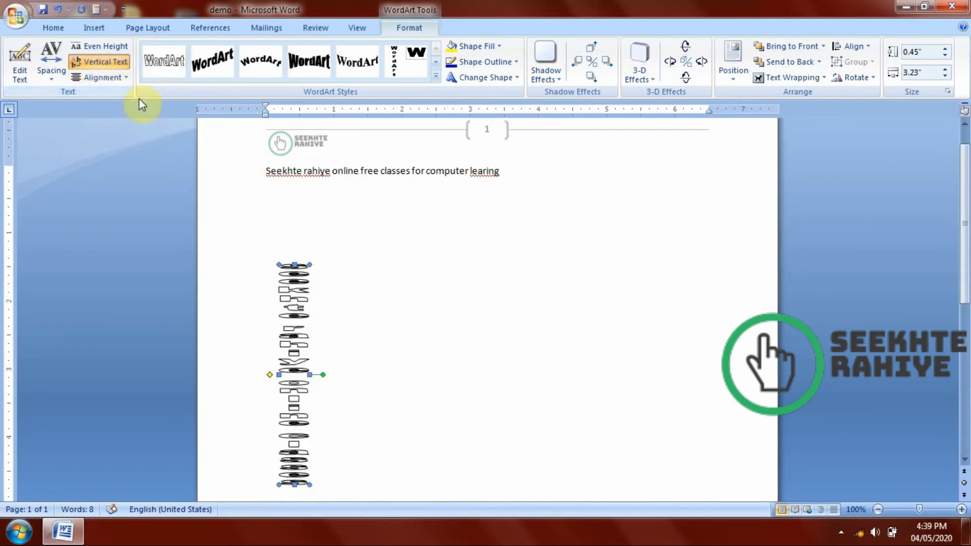
left_click(104, 62)
left_click(111, 51)
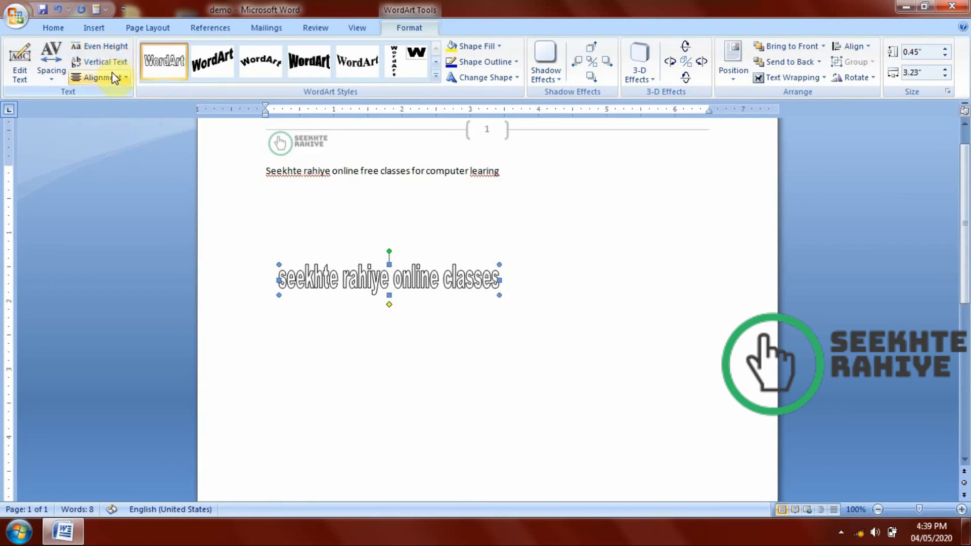
left_click(104, 77)
left_click(111, 158)
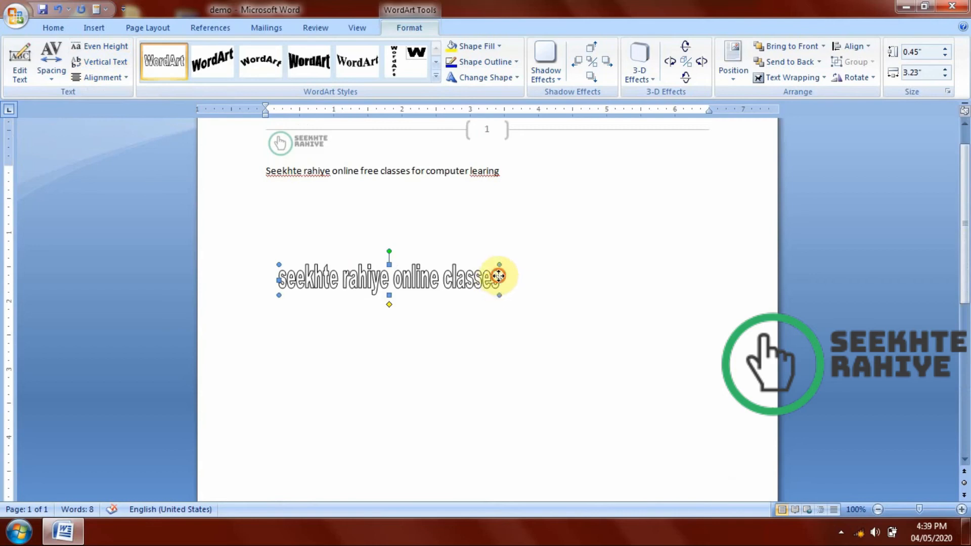
Widen the WordArt to about 5.45 inches, placed nearer the page's horizontal centre, and set its text alignment to Right Align.
left_click_drag(498, 278, 649, 288)
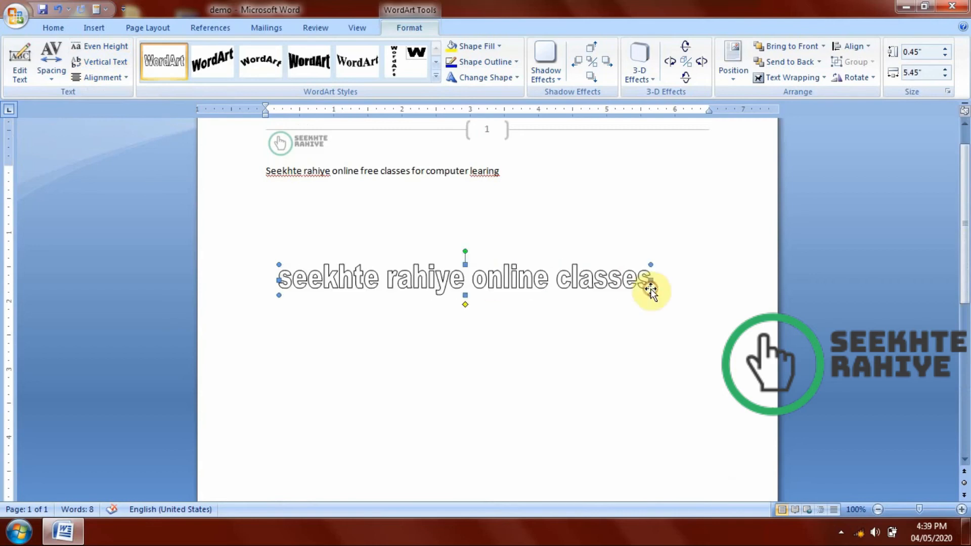
left_click_drag(428, 268, 453, 263)
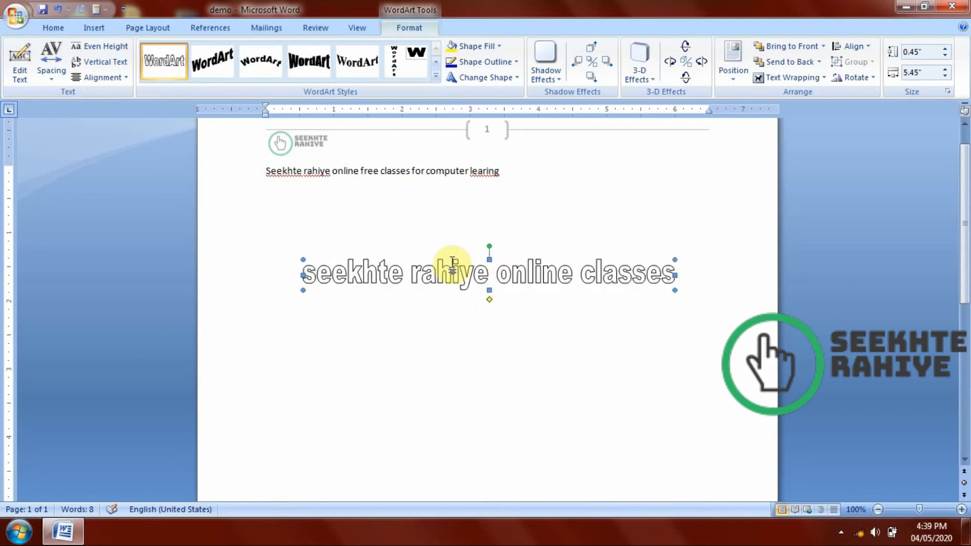
left_click(119, 77)
left_click(113, 126)
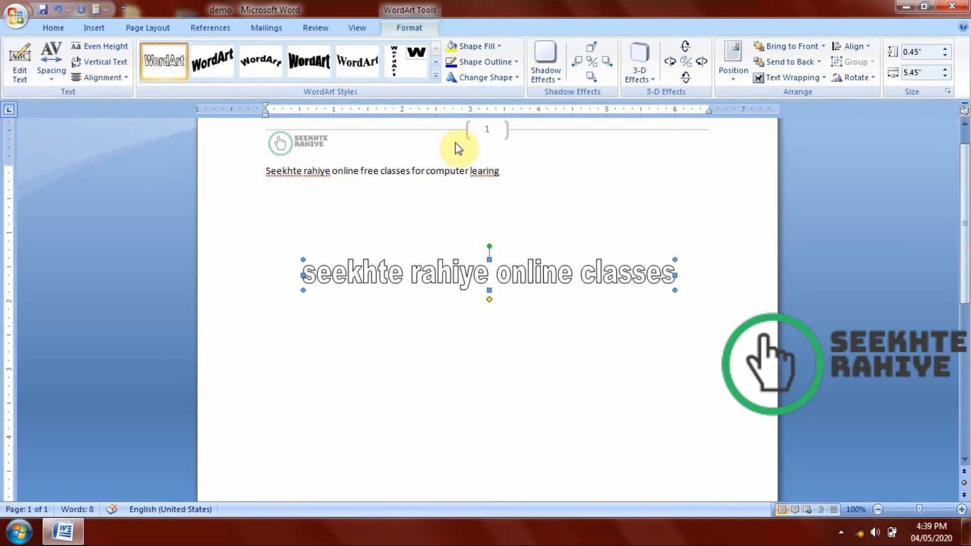
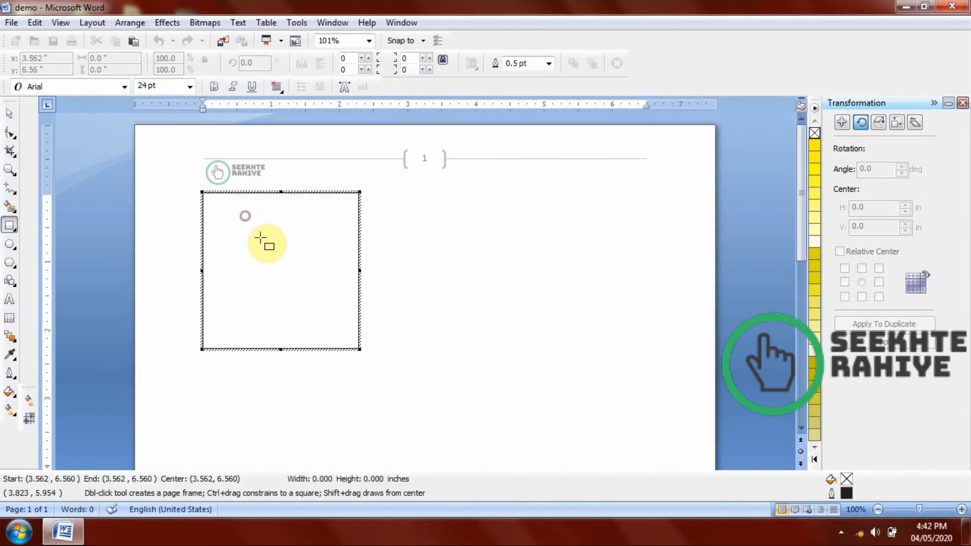
Try to apply the Blend tool across the rectangle inside the embedded CorelDRAW graphic.
left_click(12, 340)
left_click_drag(257, 226, 283, 272)
left_click_drag(253, 305, 286, 266)
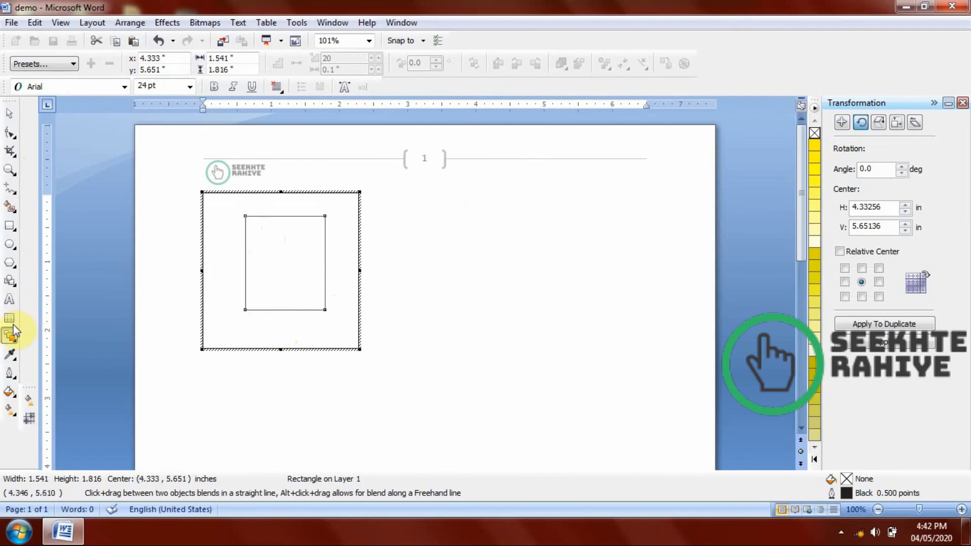
left_click(18, 342)
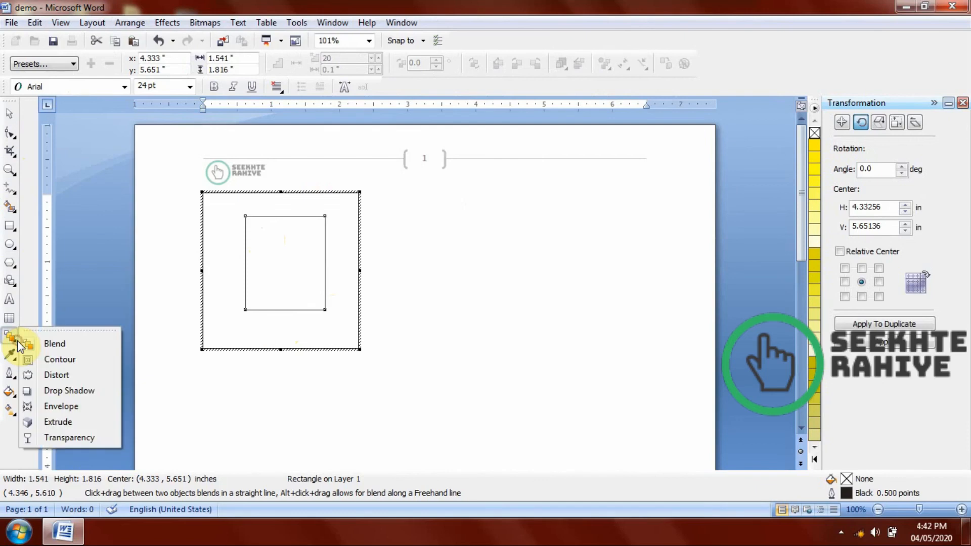
left_click(48, 343)
left_click_drag(263, 238, 328, 314)
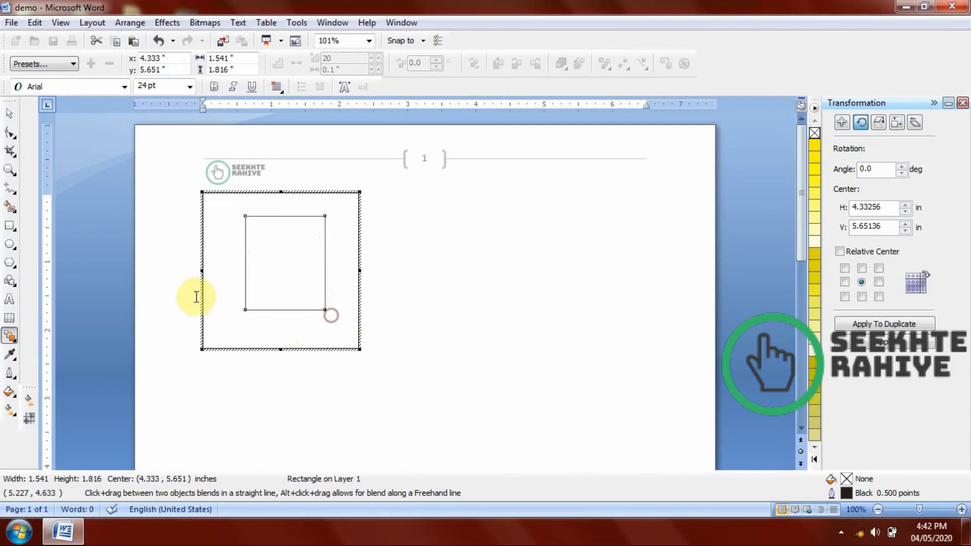
Give the rectangle in the embedded graphic an orange uniform fill of C:5 M:63 Y:90 K:0.
left_click(12, 399)
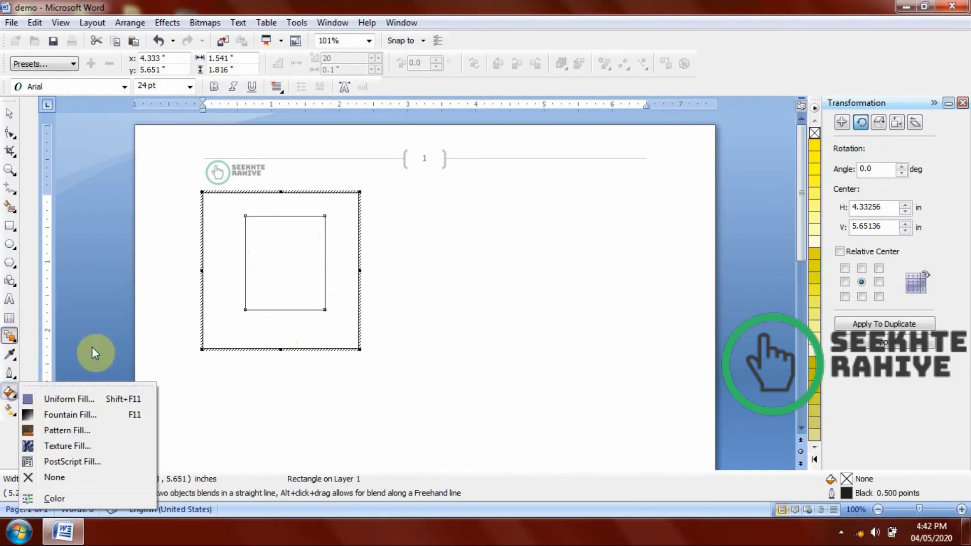
left_click(66, 401)
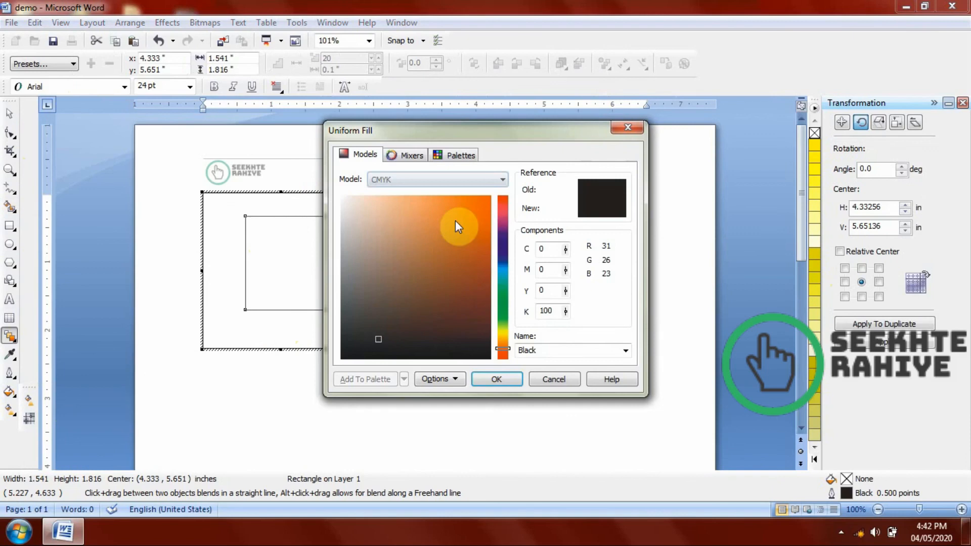
left_click(455, 220)
left_click(496, 380)
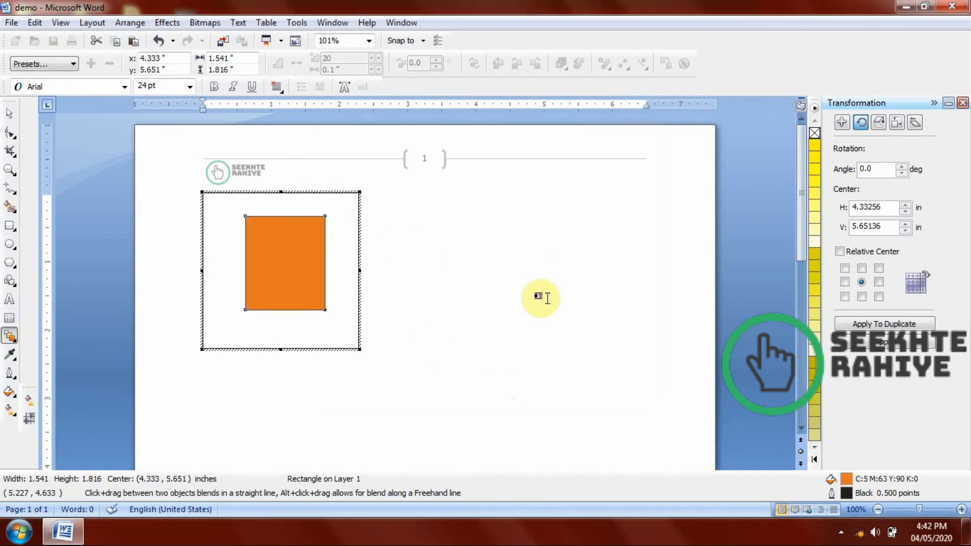
Leave editing of the embedded CorelDRAW graphic without closing the document, and delete the graphic from the page.
left_click(958, 4)
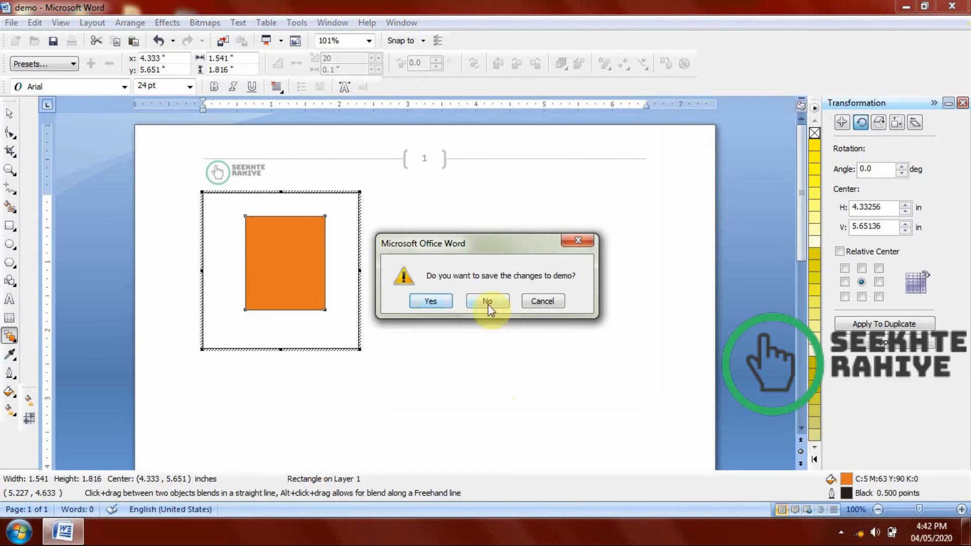
left_click(572, 242)
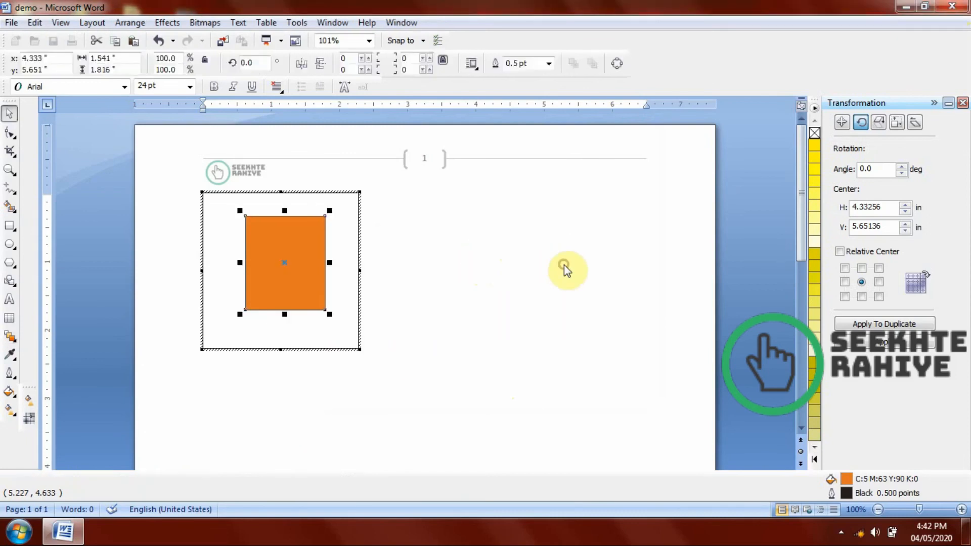
left_click(563, 265)
left_click(336, 272)
left_click_drag(360, 234, 447, 260)
left_click(363, 268)
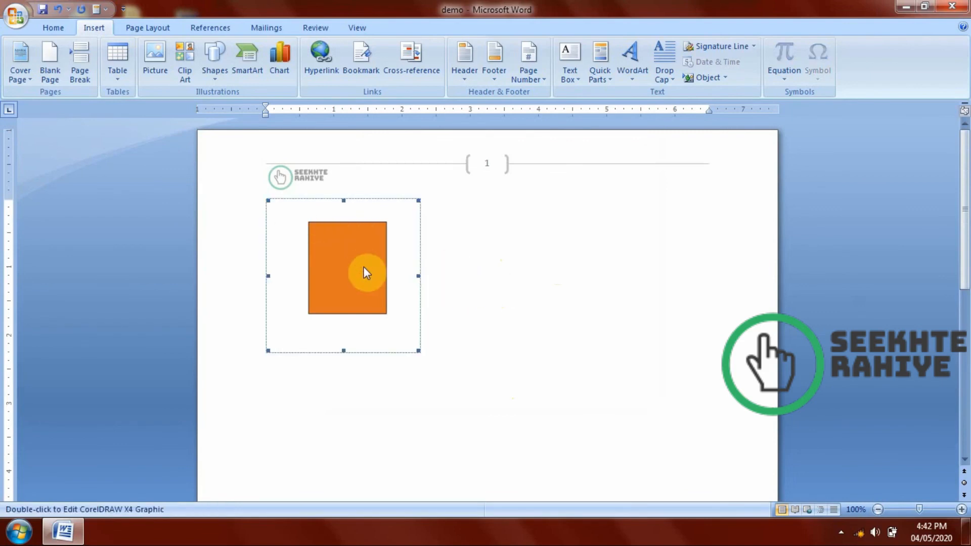
double_click(364, 267)
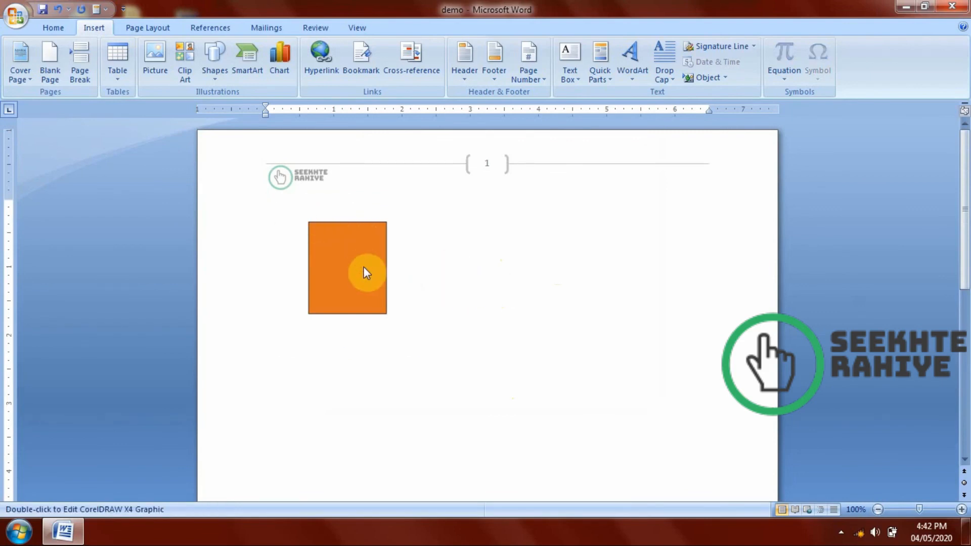
key("Delete")
Insert a new Microsoft Office PowerPoint Presentation object on the empty page.
double_click(363, 267)
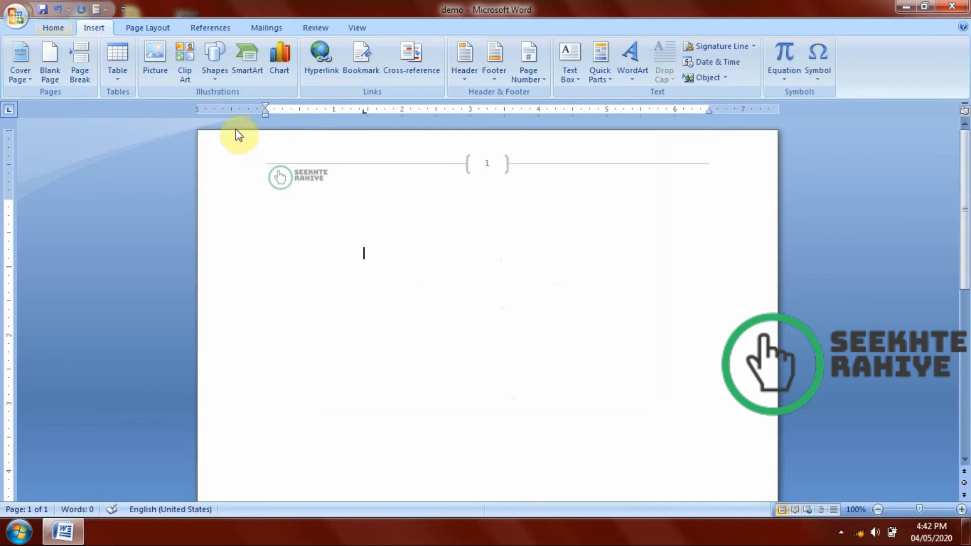
left_click(701, 78)
left_click(556, 225)
scroll(581, 217, "down", 8)
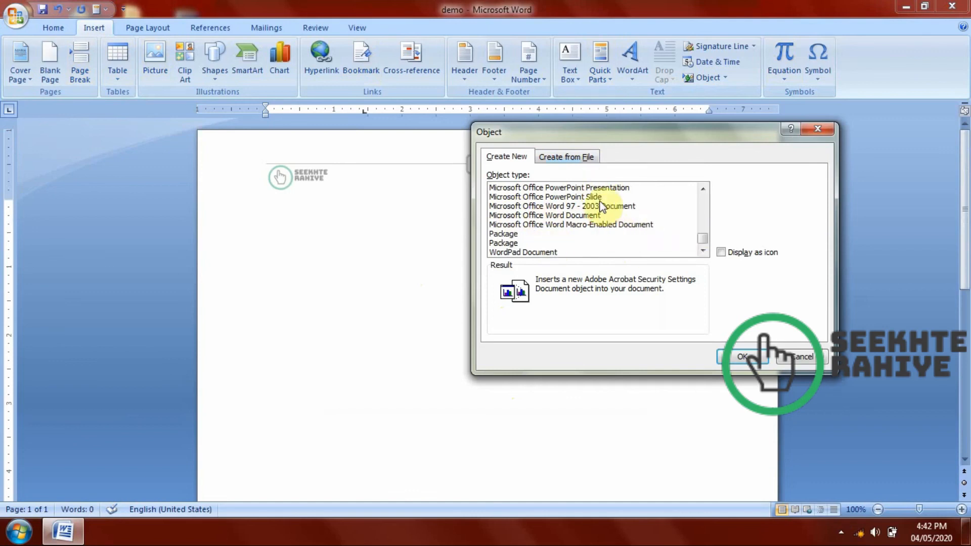
double_click(592, 188)
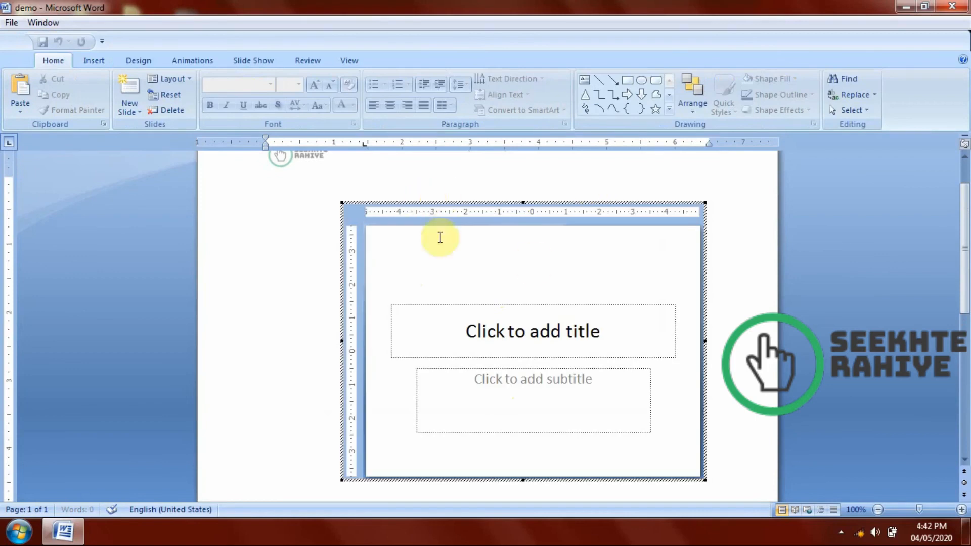
Apply the blue theme with wavy lines to the embedded slide and enter "Seekhte rahiye" as its title.
left_click(96, 61)
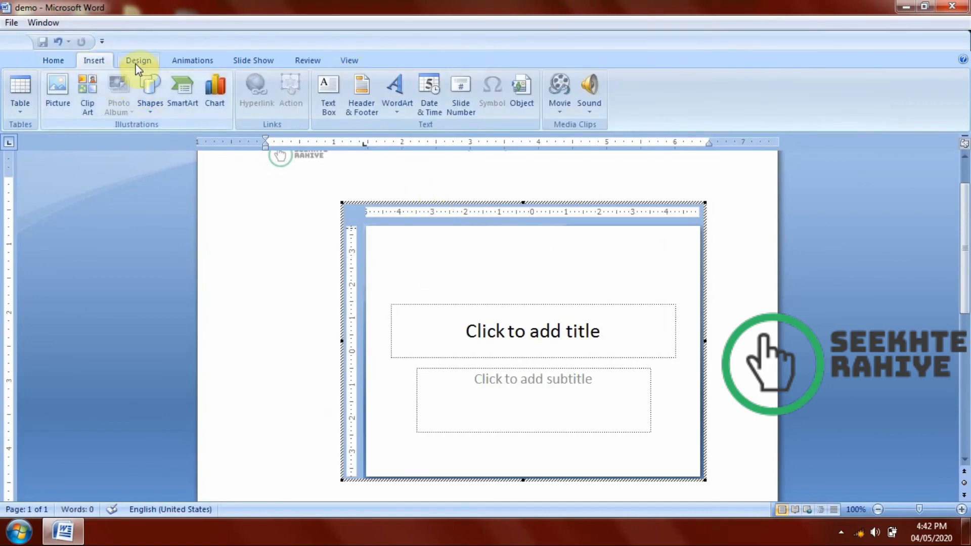
left_click(137, 62)
left_click(478, 88)
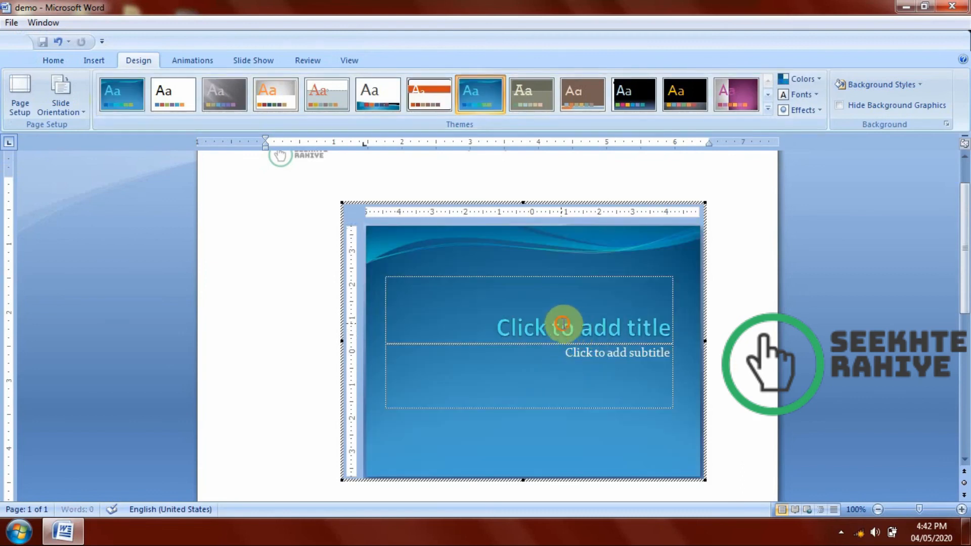
left_click(596, 327)
type("S")
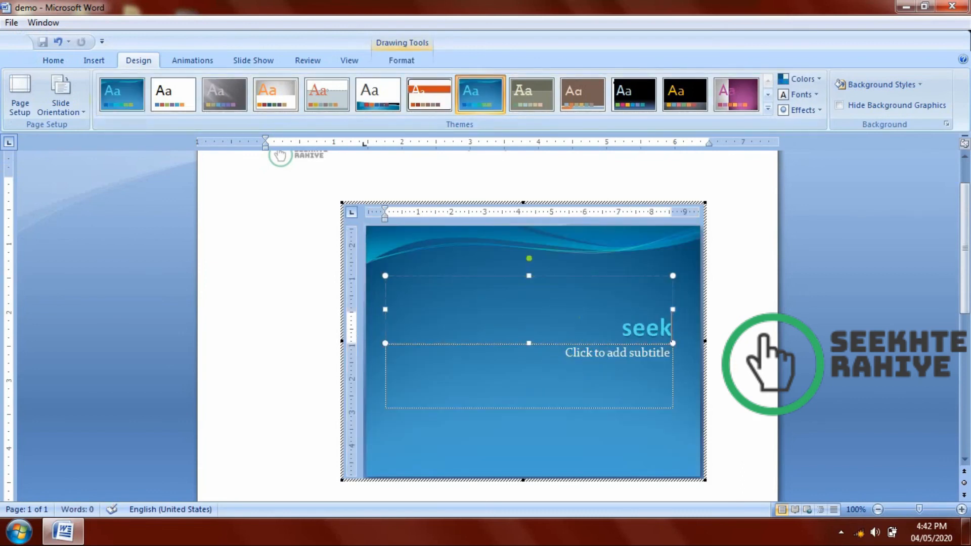
type("eekhte rahiye")
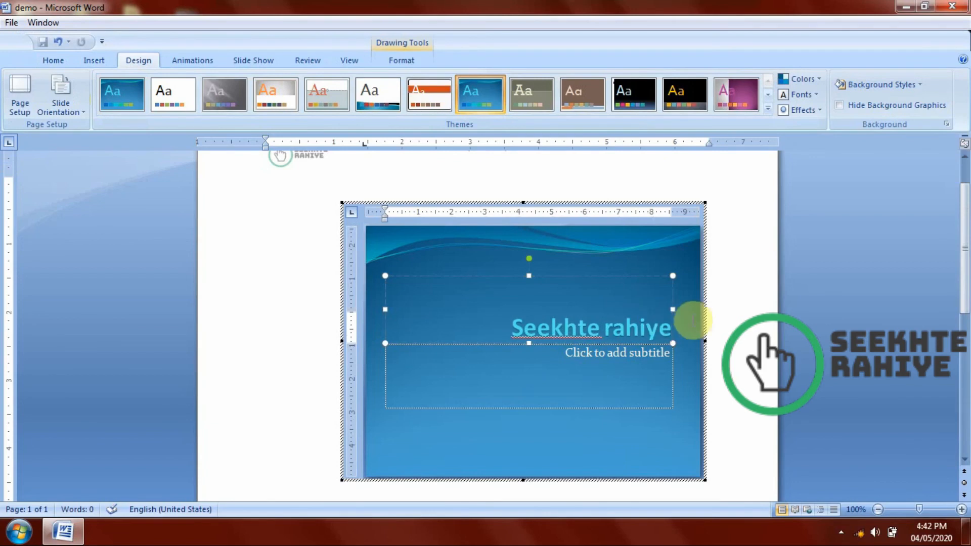
left_click(734, 166)
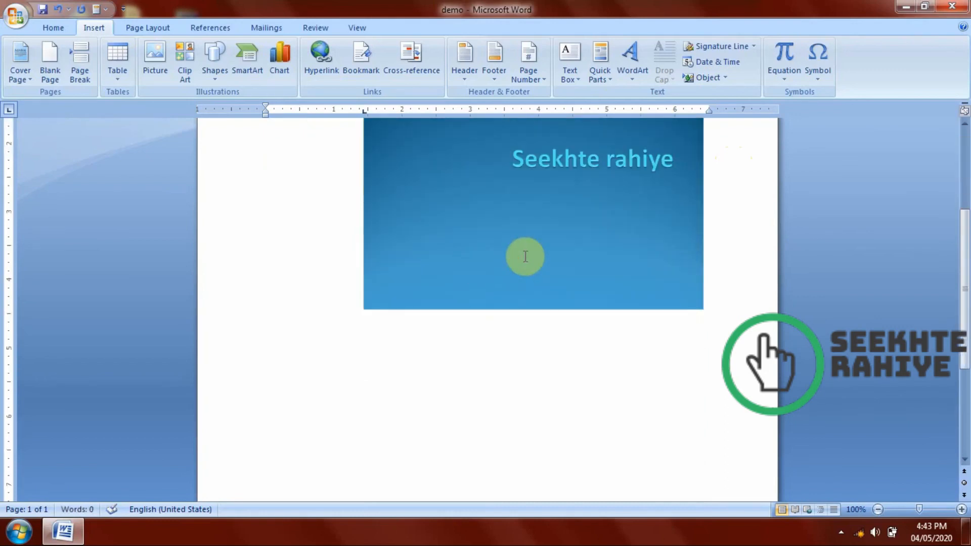
Preview the embedded presentation as a slide show and delete the presentation object from the page.
double_click(475, 249)
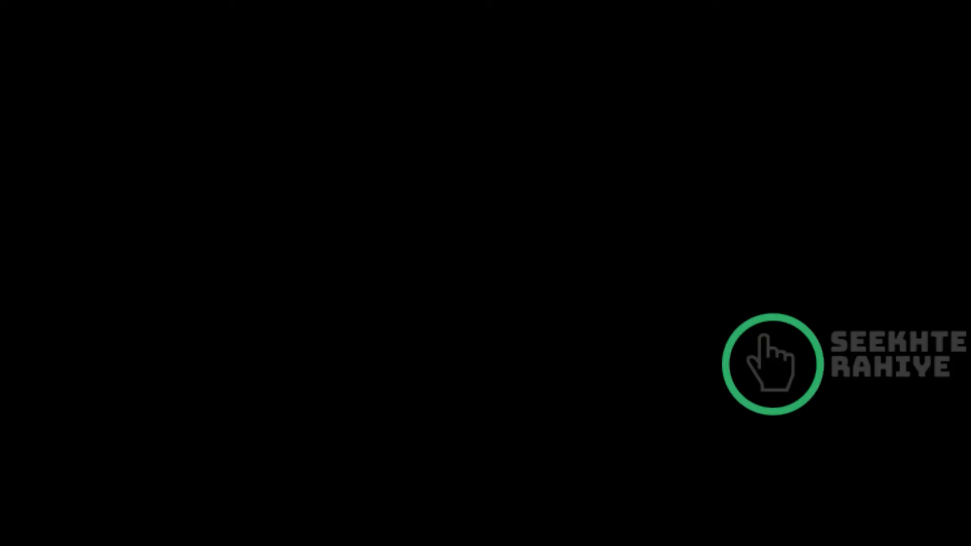
key("Escape")
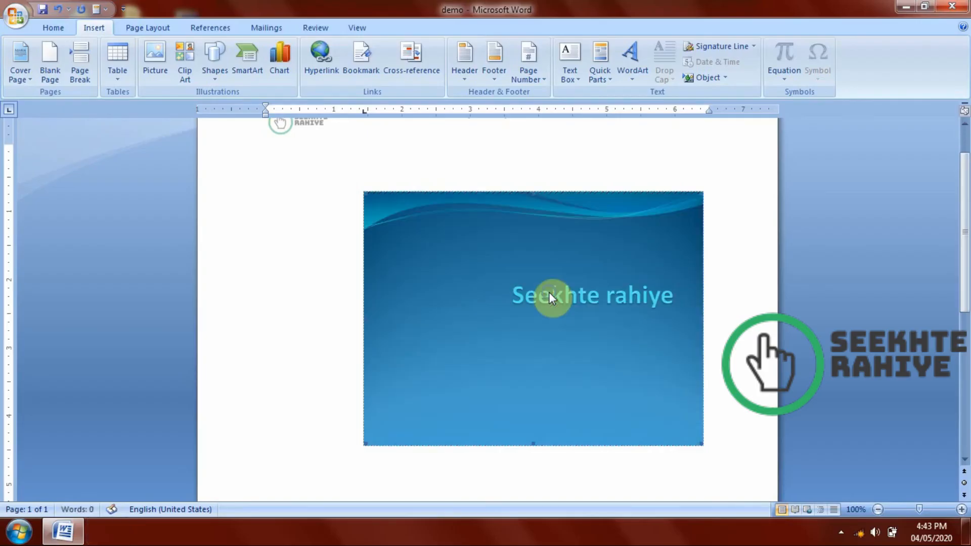
right_click(548, 292)
left_click(395, 153)
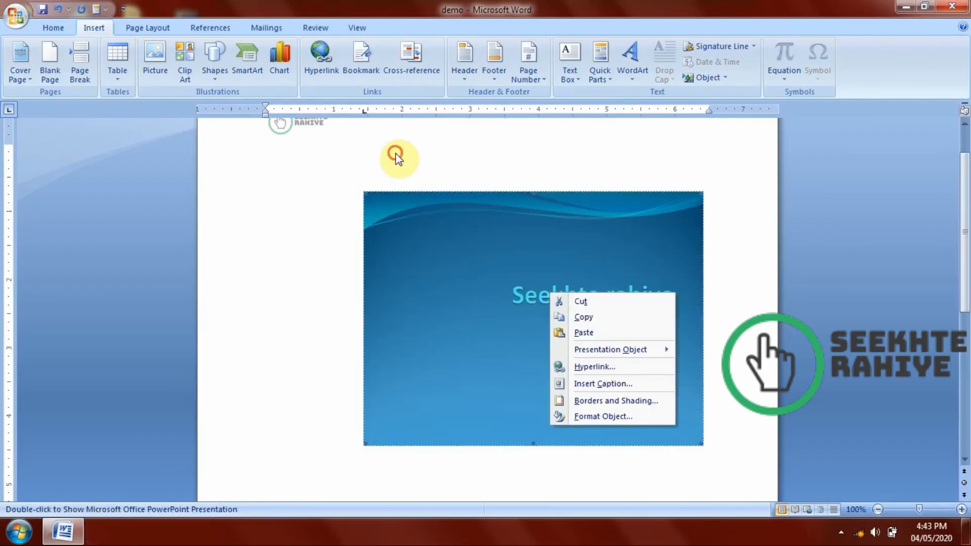
key("Delete")
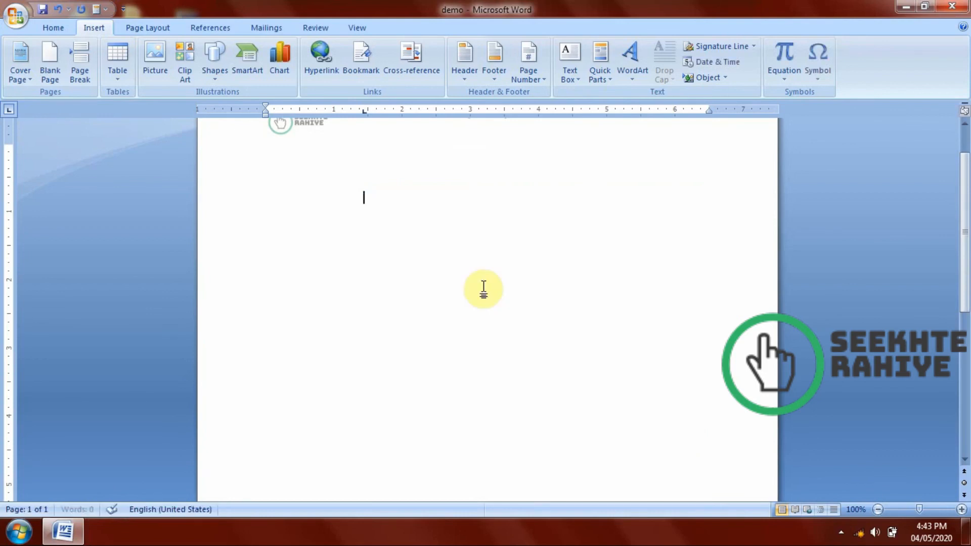
Insert the existing Excel file "salary" from the Documents library as an object on the page.
left_click(722, 76)
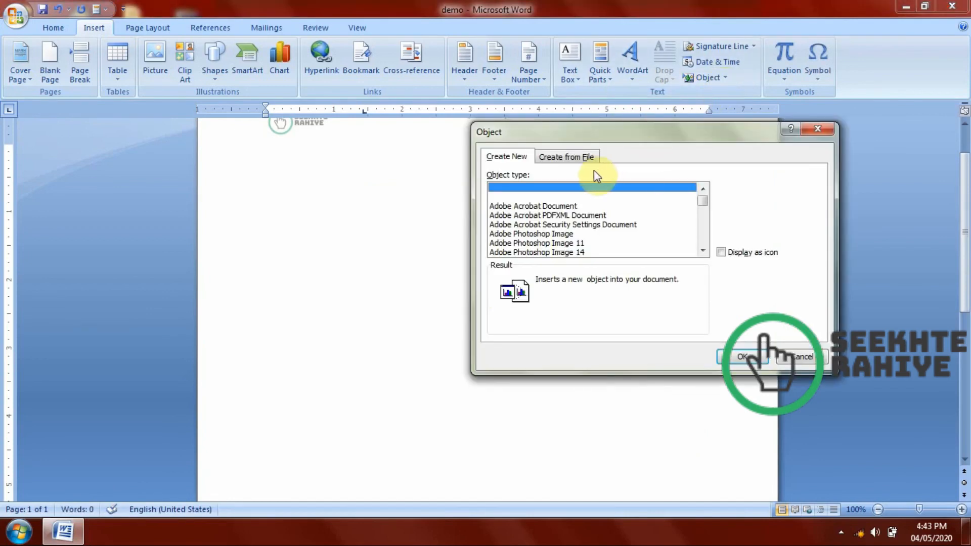
left_click(564, 157)
left_click(740, 191)
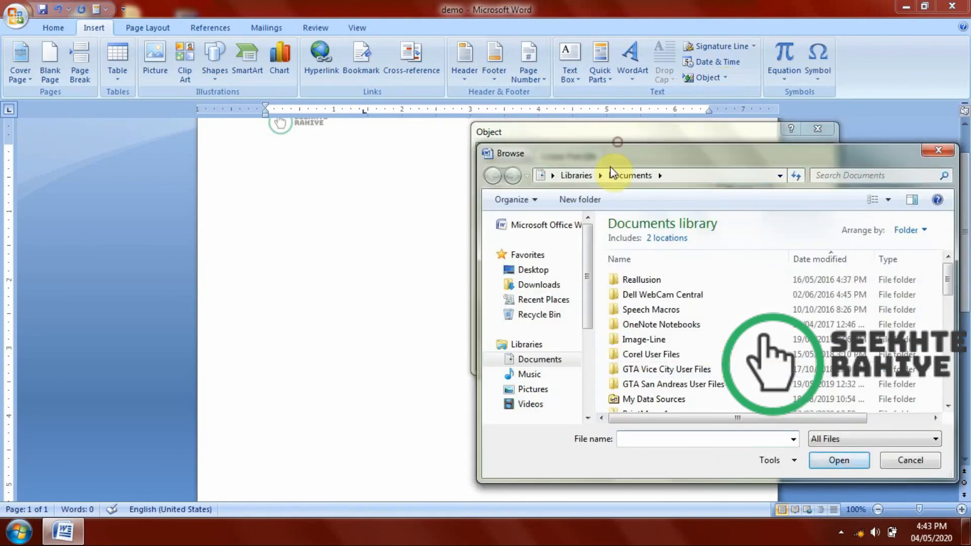
left_click_drag(565, 154, 439, 119)
scroll(564, 349, "down", 5)
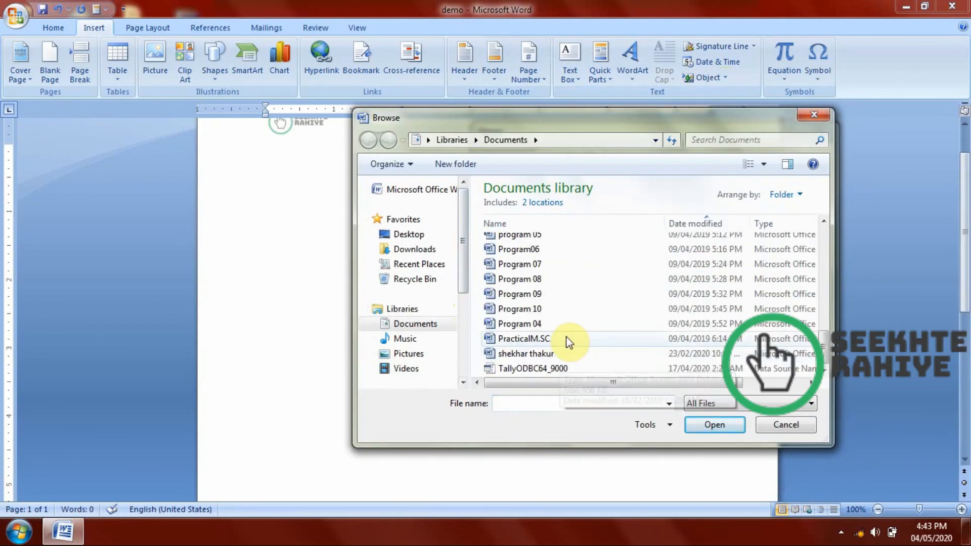
scroll(605, 303, "up", 5)
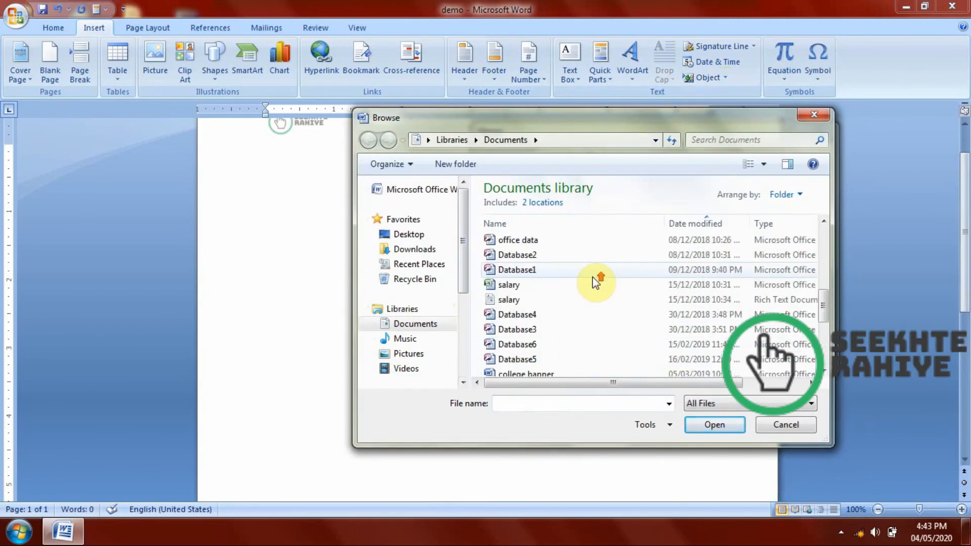
left_click(506, 284)
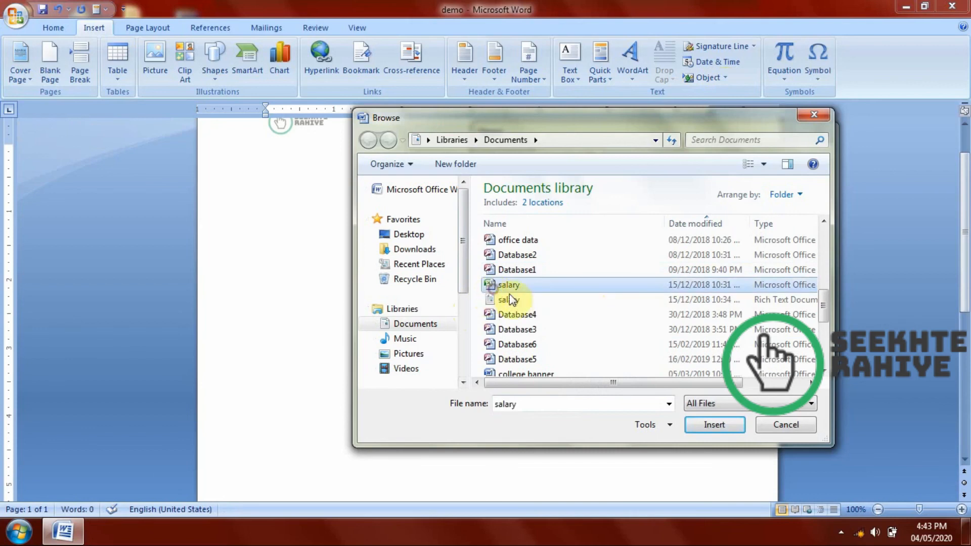
left_click(726, 433)
left_click(729, 349)
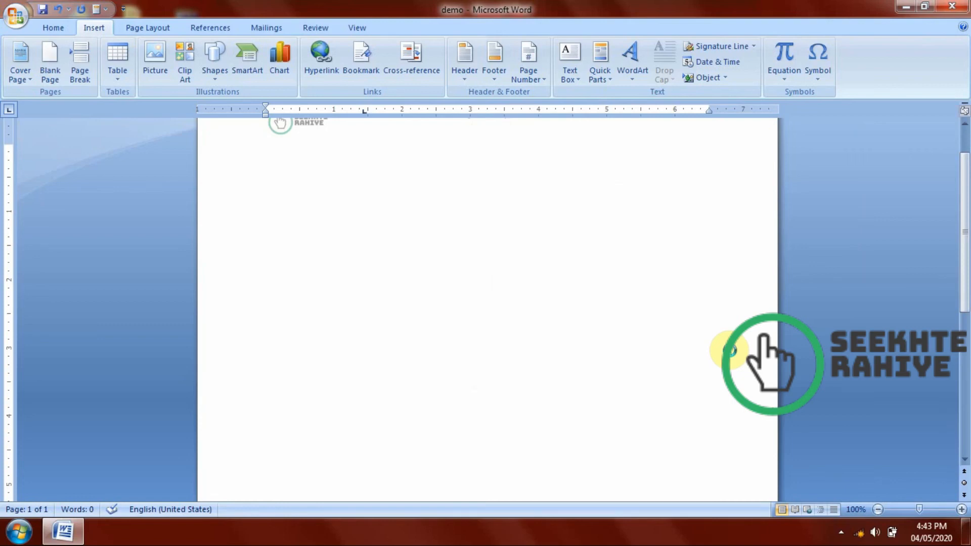
Enlarge the salary worksheet object, open it for editing and shrink its visible area to row 1, columns A to H.
left_click(494, 253)
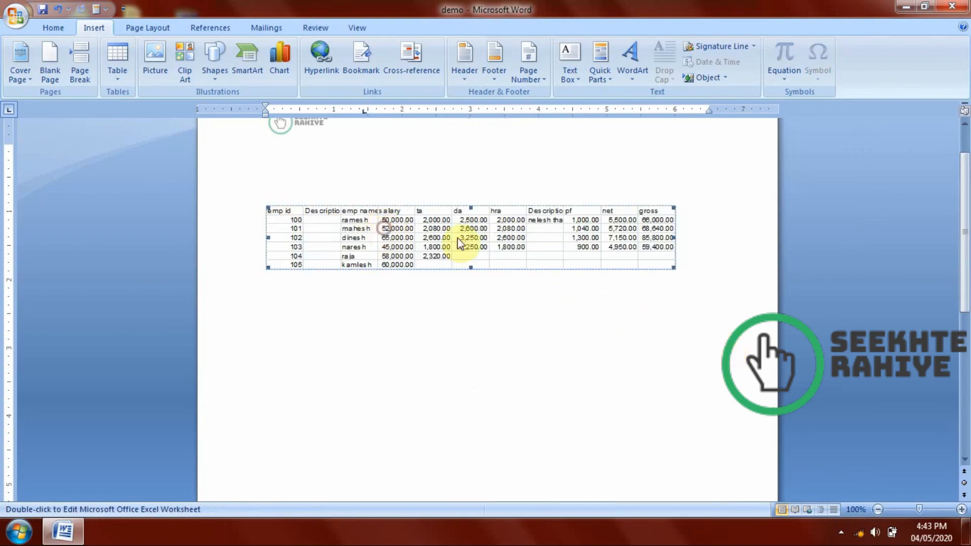
left_click_drag(673, 269, 719, 317)
double_click(628, 259)
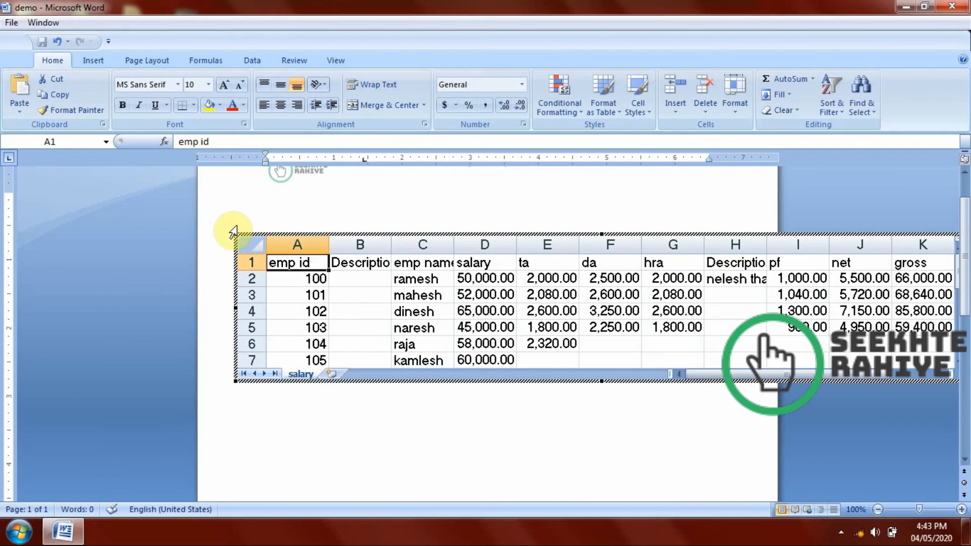
left_click_drag(236, 234, 306, 288)
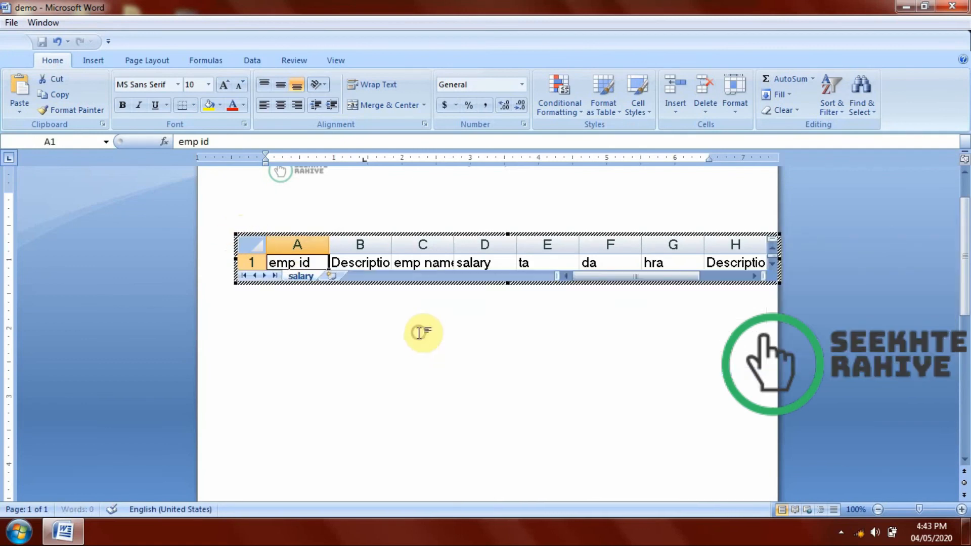
Close the document without saving it or the Building Blocks changes, and reopen the demo document.
left_click(965, 5)
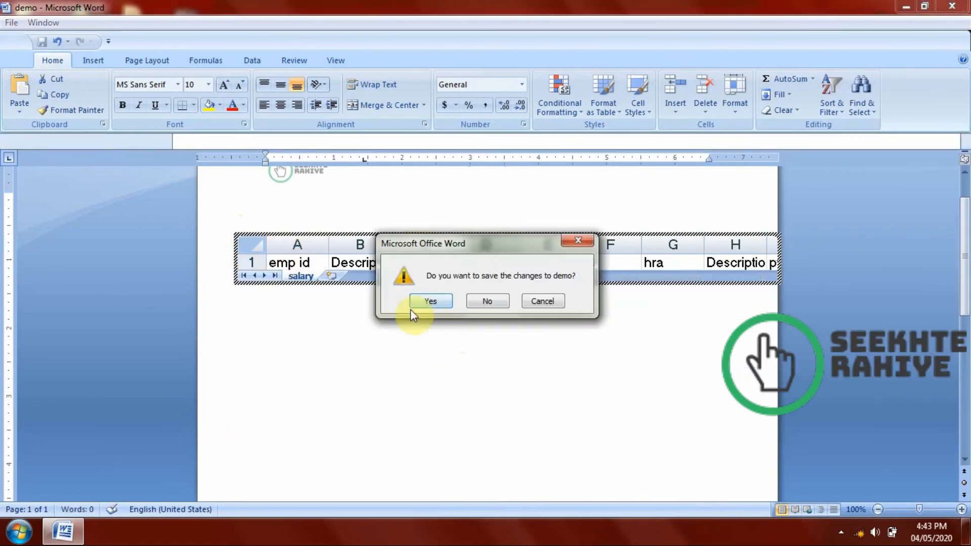
left_click(484, 301)
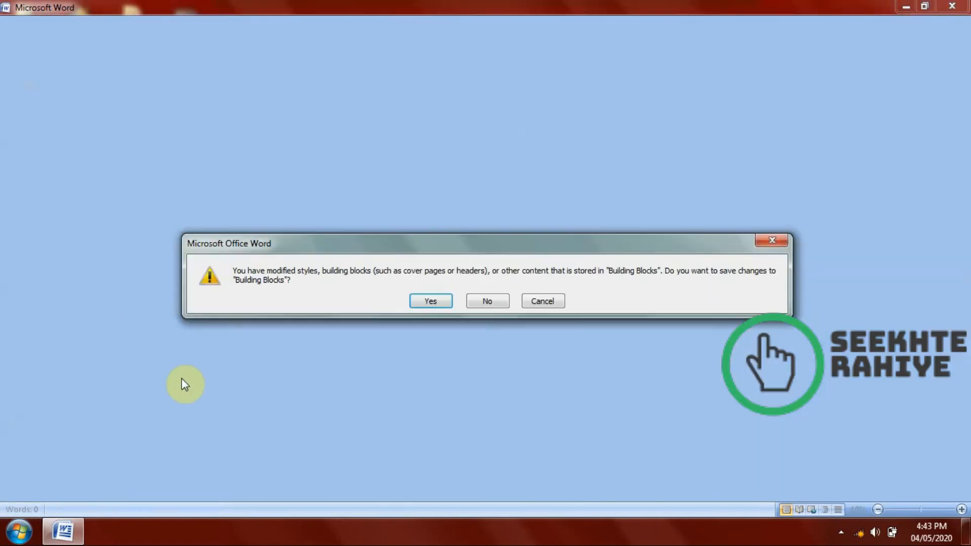
left_click(492, 300)
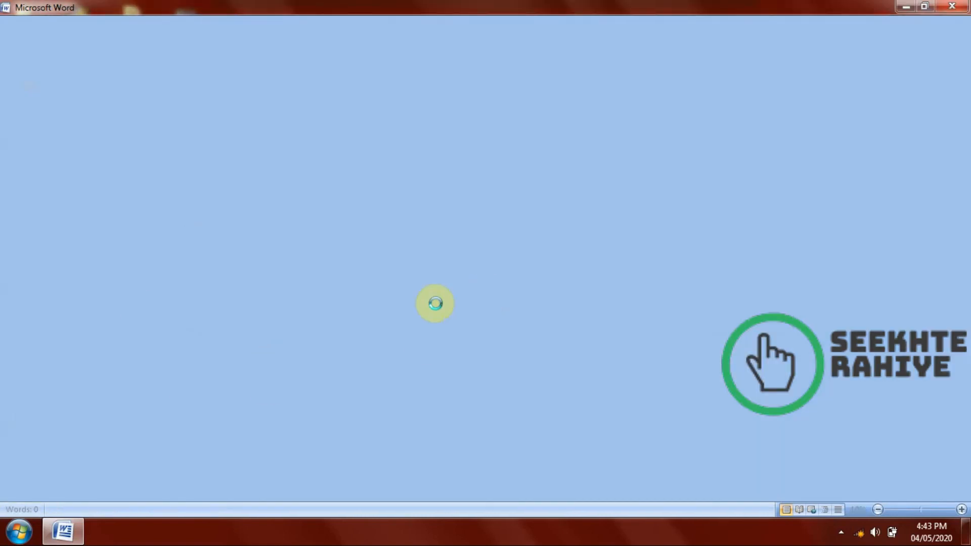
double_click(187, 325)
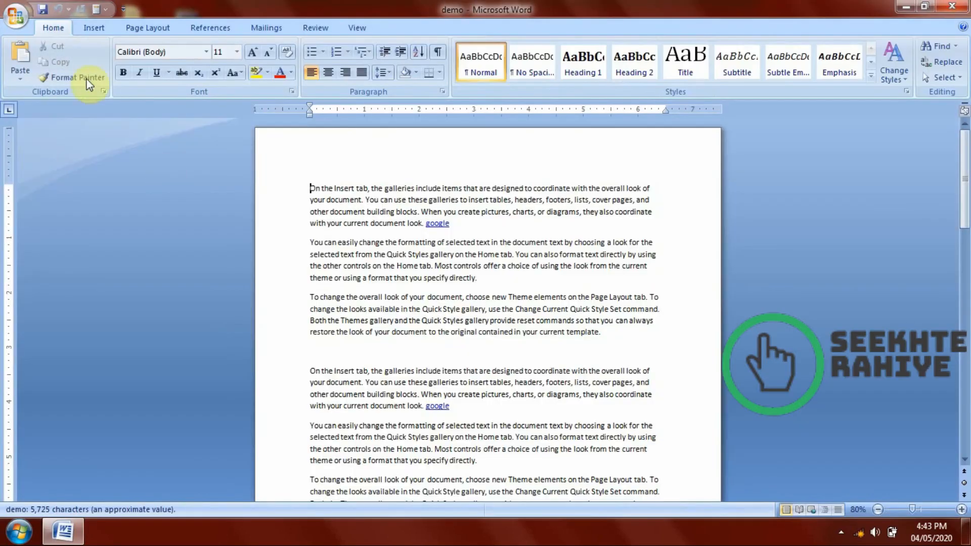
Look through the built-in equations, from Area of Circle to Trig Identity 2.
left_click(93, 27)
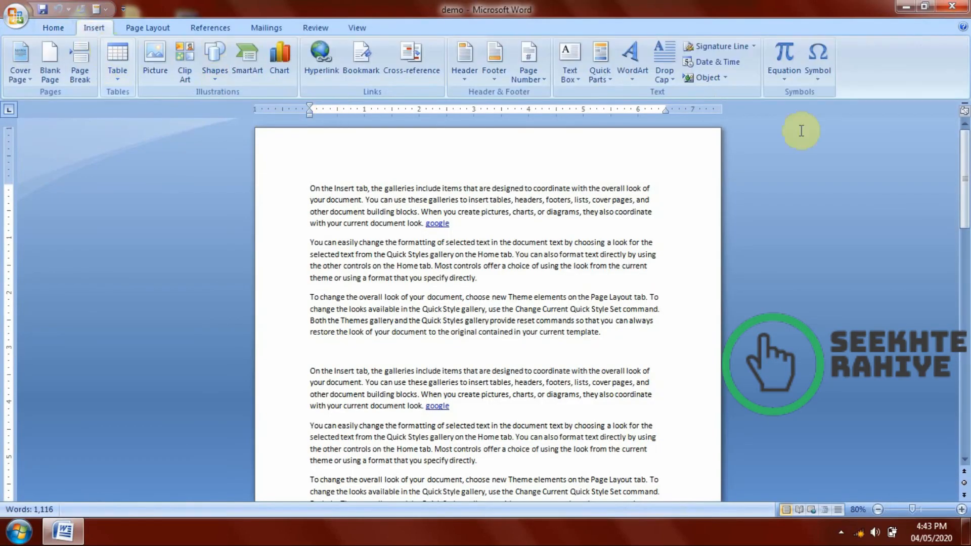
left_click(789, 69)
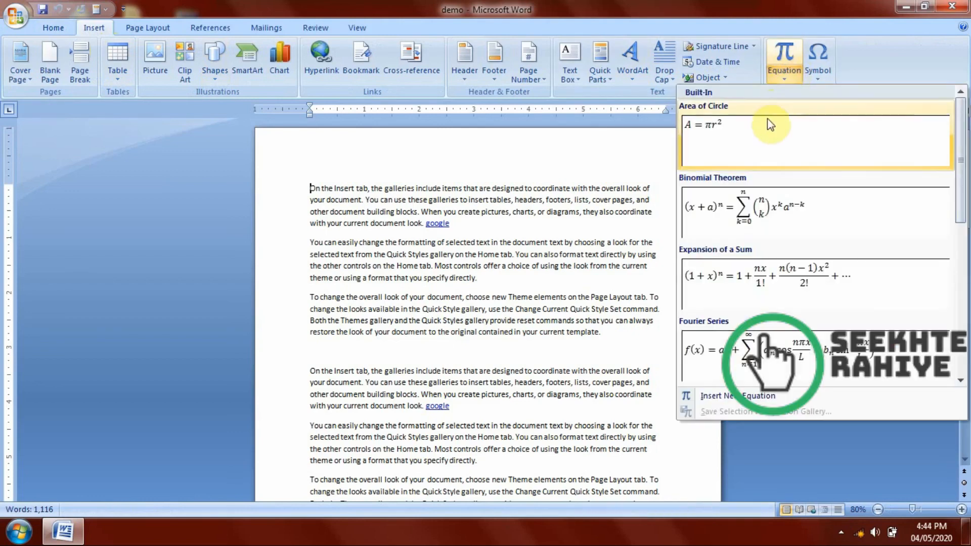
scroll(784, 243, "down", 3)
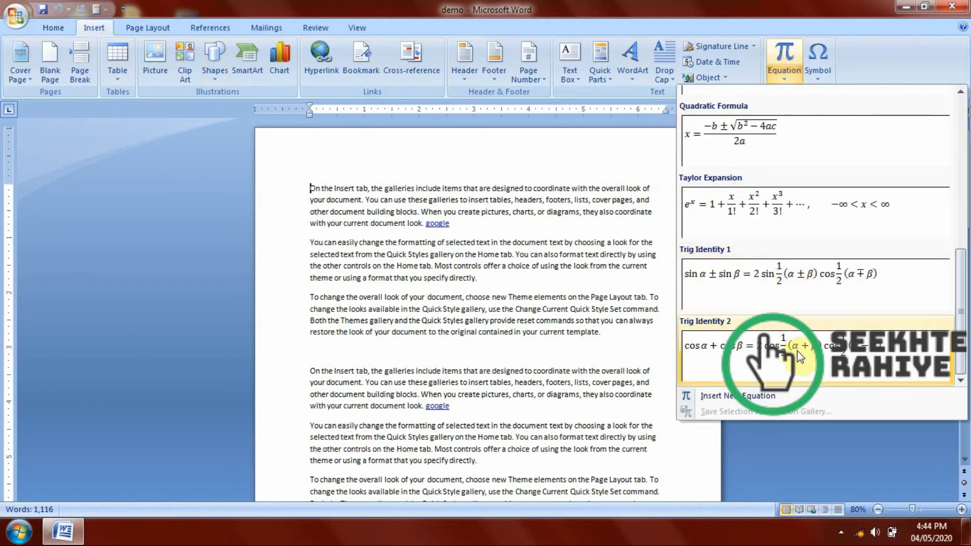
scroll(756, 218, "up", 3)
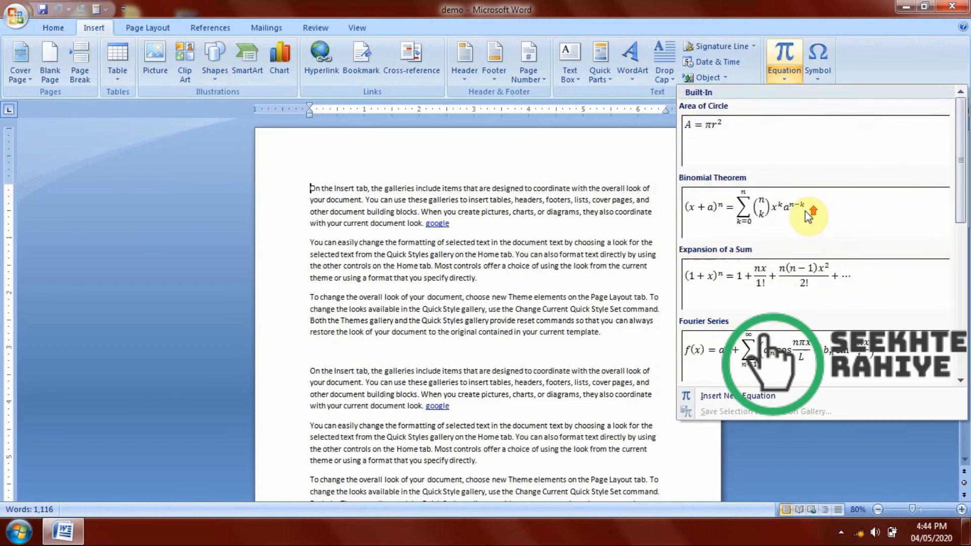
Clear the document by deleting all of its text.
left_click(558, 163)
key("ctrl+a")
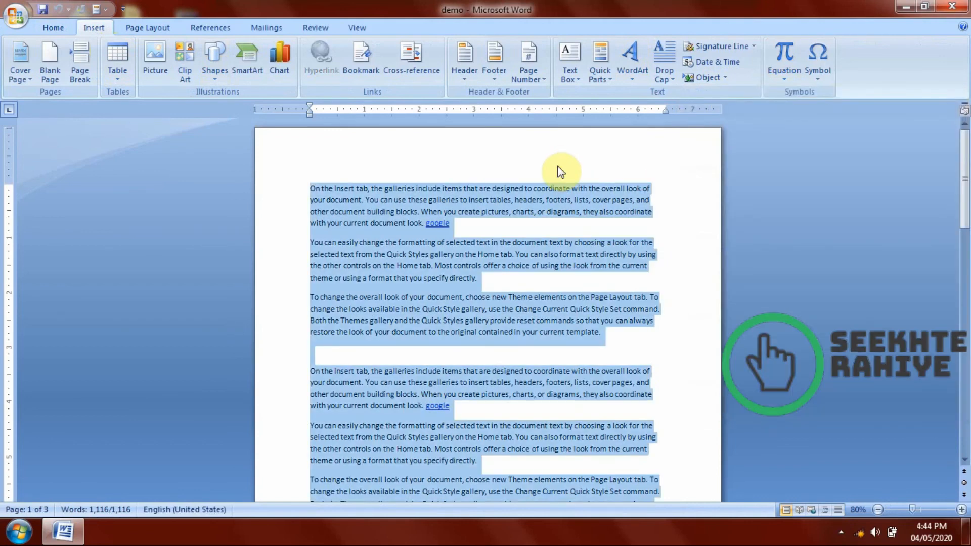
key("Delete")
Insert a new blank equation and place an empty radical with a degree in it.
left_click(787, 76)
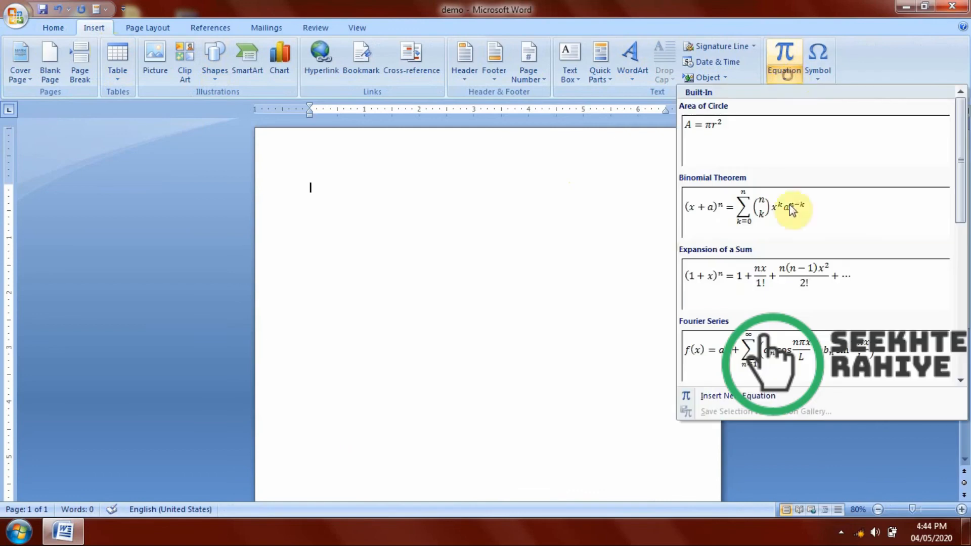
left_click(713, 396)
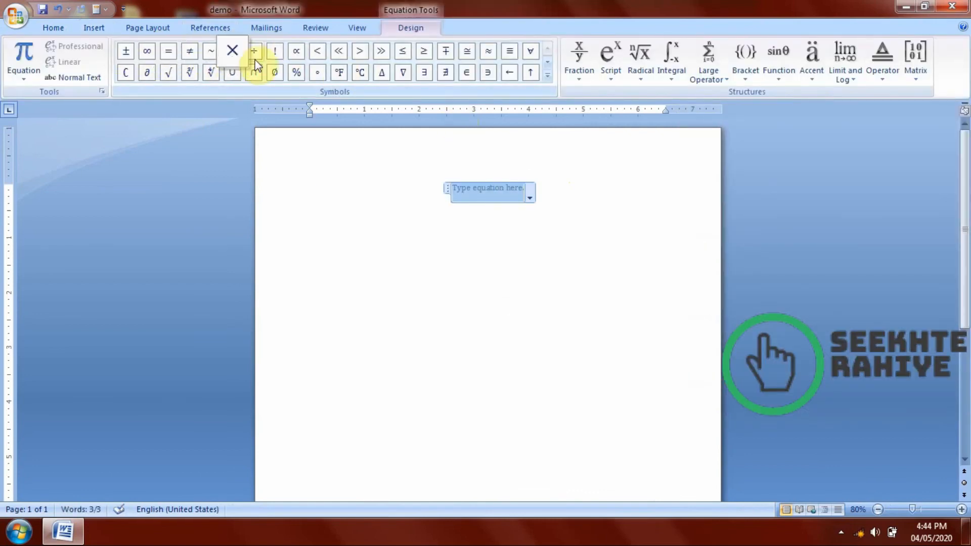
left_click(570, 71)
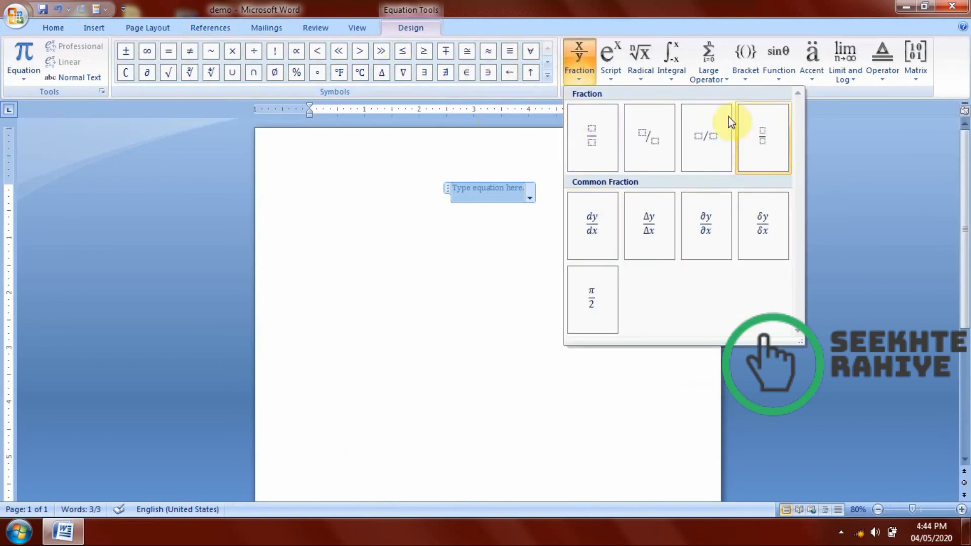
left_click(641, 72)
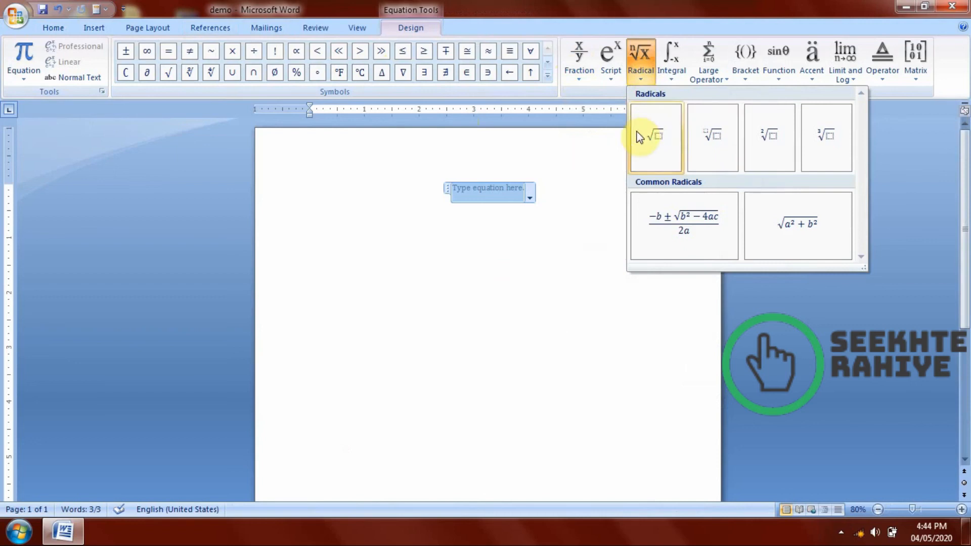
left_click(723, 141)
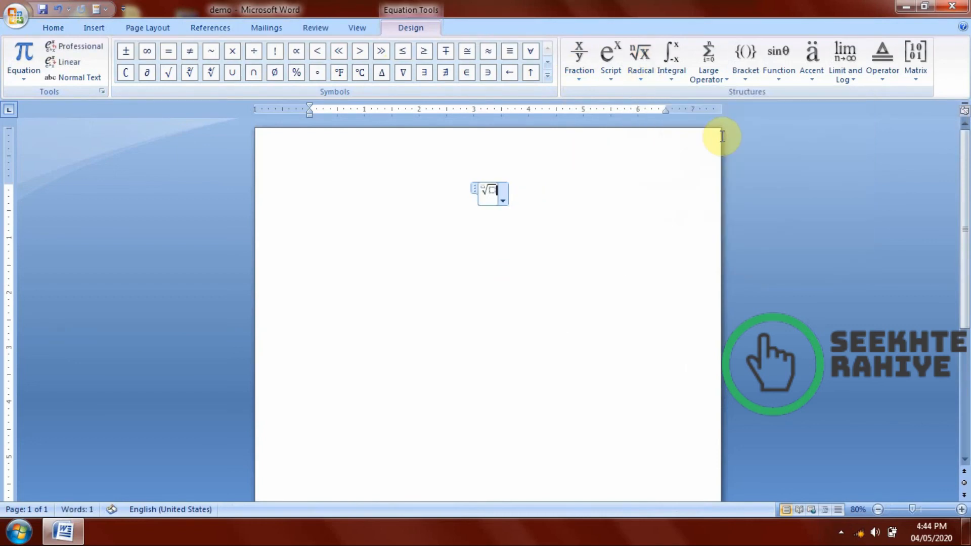
Select the radical equation and enlarge its font size until it spans much of the page width.
double_click(495, 196)
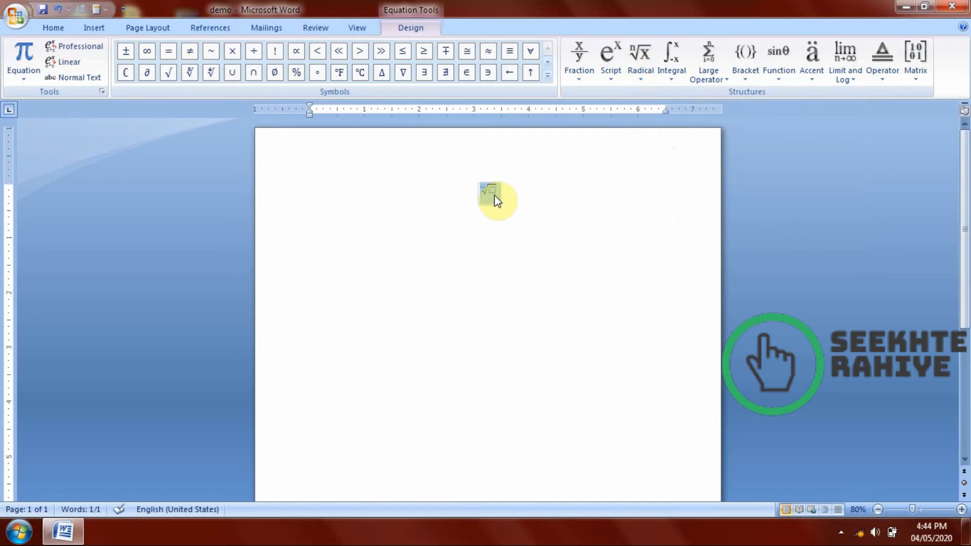
key("ctrl+shift+period")
key("ctrl+shift+period")
key("ctrl+shift+period")
key("ctrl+shift+period")
key("ctrl+shift+period")
key("ctrl+shift+period")
key("ctrl+shift+period")
key("ctrl+shift+period")
key("ctrl+shift+period")
key("ctrl+shift+period")
key("ctrl+shift+period")
key("ctrl+shift+period")
key("ctrl+shift+period")
key("ctrl+shift+period")
key("ctrl+shift+period")
key("ctrl+shift+period")
key("ctrl+shift+period")
key("ctrl+shift+period")
key("ctrl+shift+period")
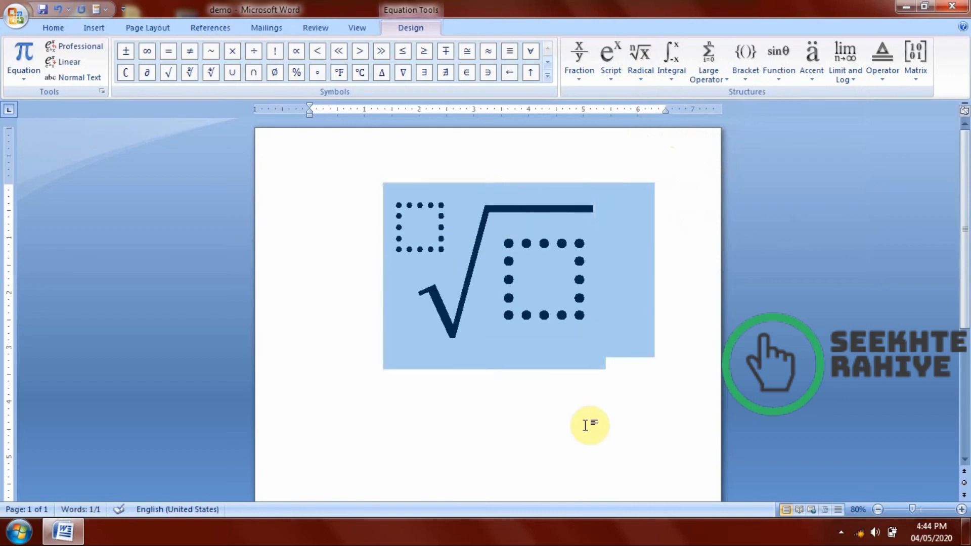
Fill in the radical with degree 3 and the number 8 under the root.
left_click(586, 428)
left_click(422, 212)
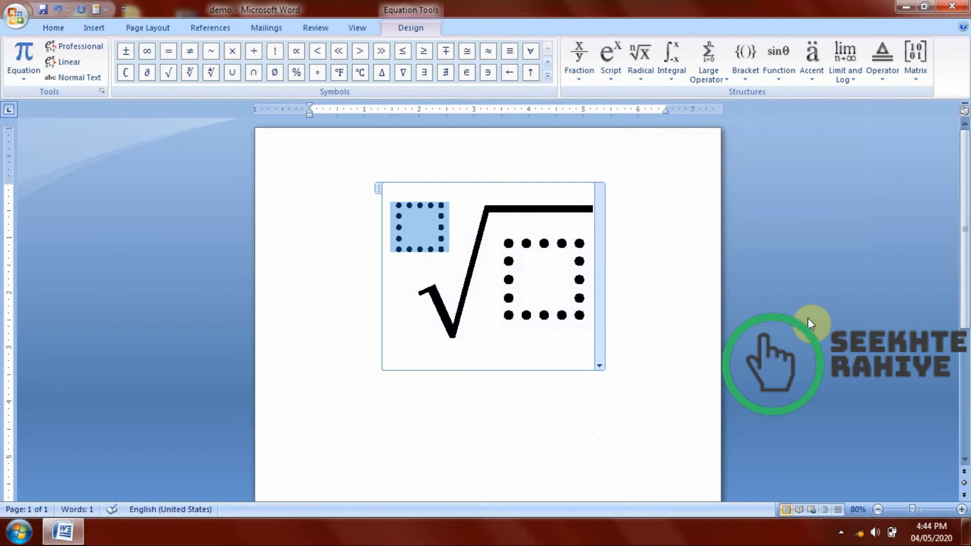
type("2")
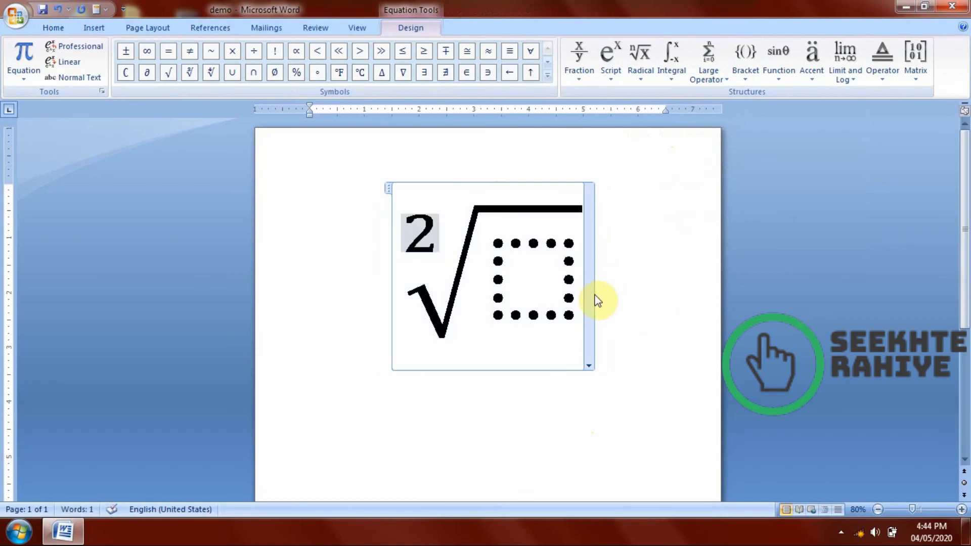
key("BackSpace")
type("3")
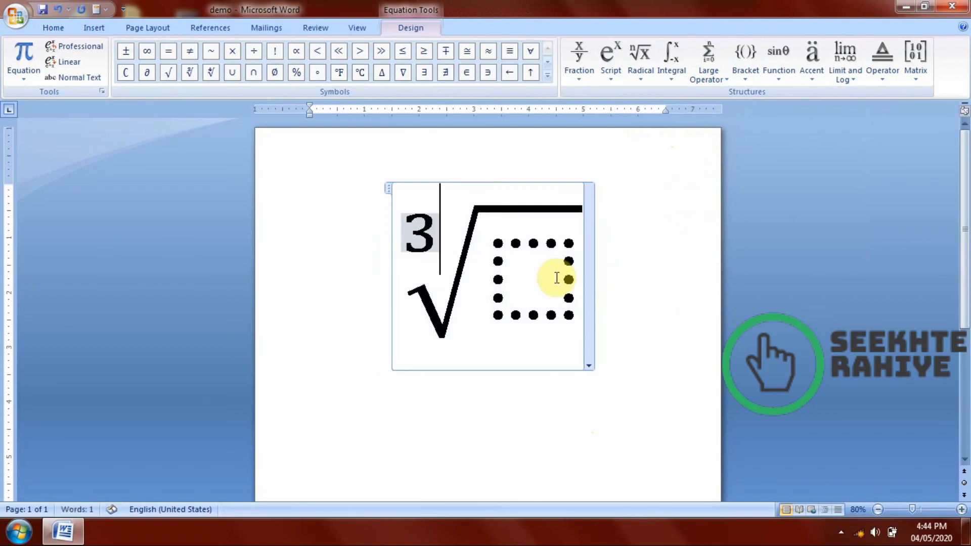
left_click(487, 252)
type("8")
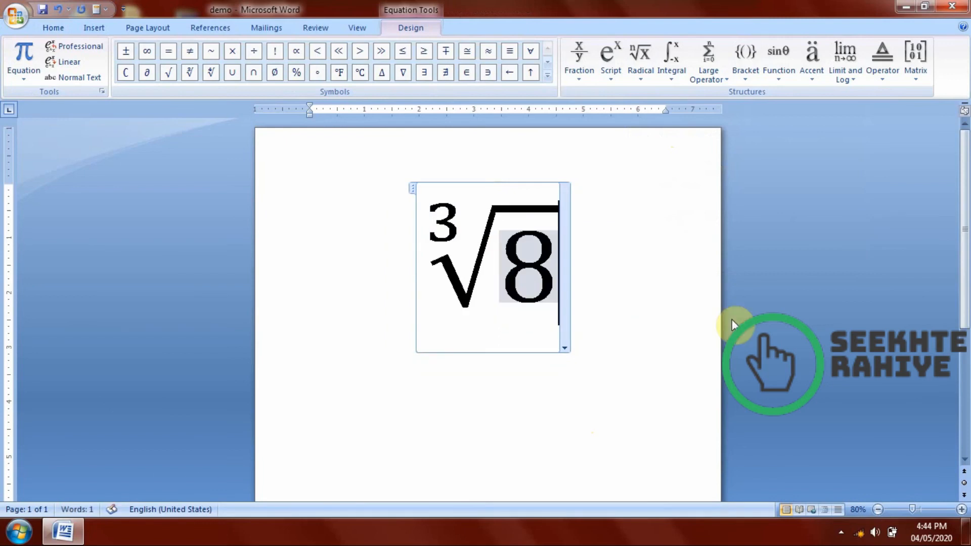
Select the whole cube root equation and reduce its font size by a couple of increments.
left_click(644, 307)
left_click_drag(486, 296, 644, 297)
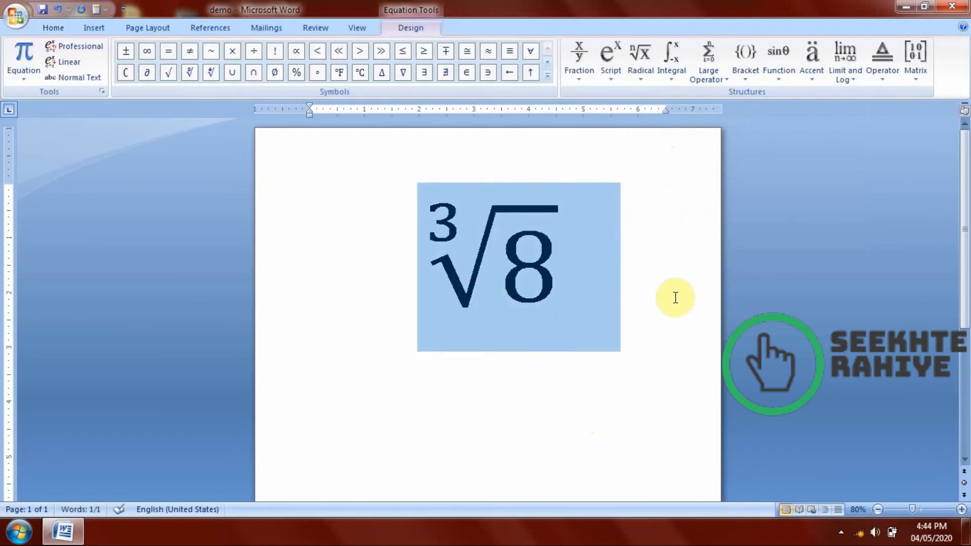
key("ctrl+shift+comma")
key("ctrl+shift+comma")
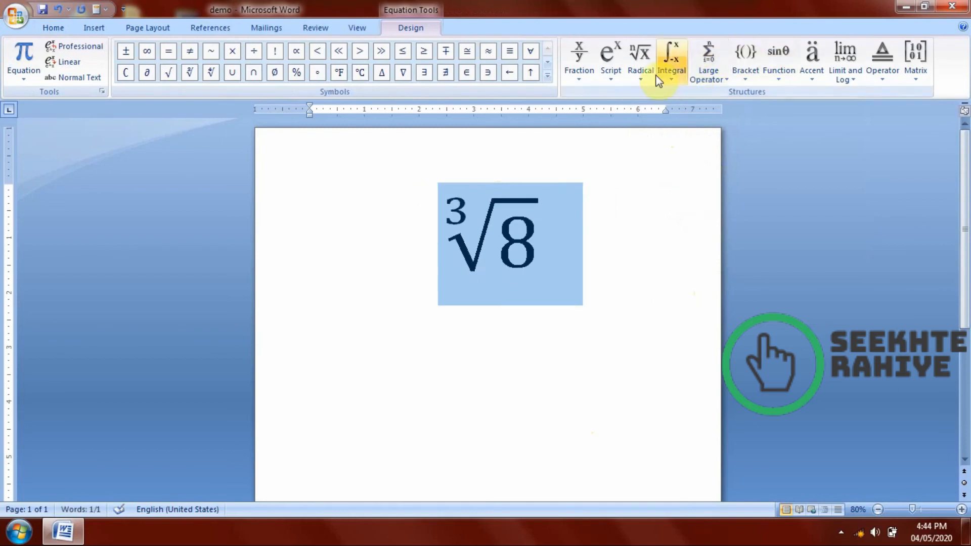
Browse the available Integral, Limit and Log, Operator and Matrix equation structures.
left_click(655, 77)
left_click(662, 77)
scroll(751, 189, "down", 3)
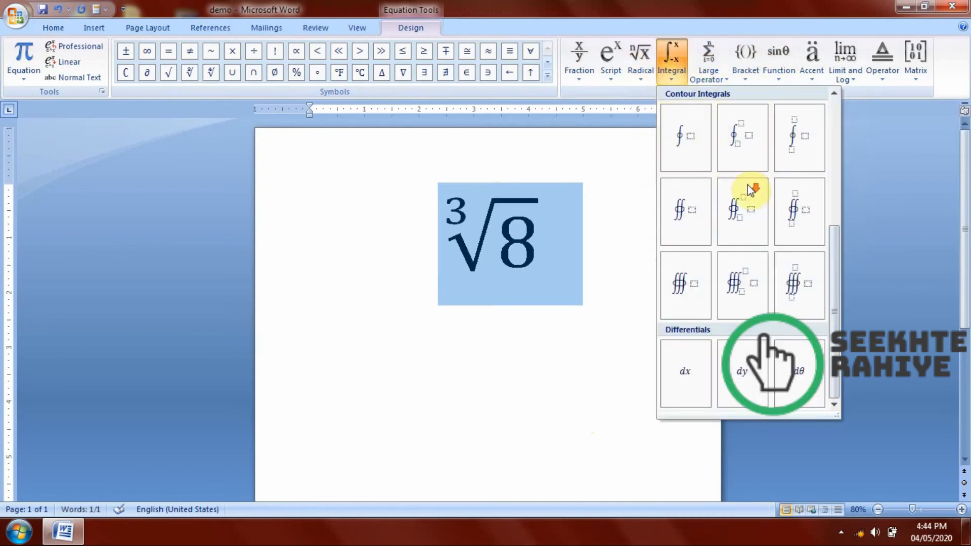
scroll(748, 185, "up", 3)
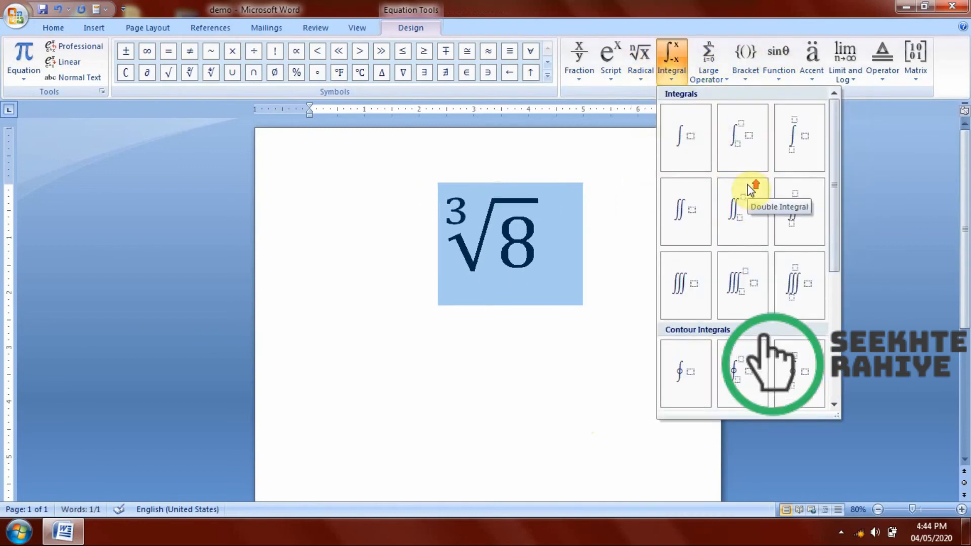
left_click(852, 80)
left_click(887, 83)
left_click(915, 76)
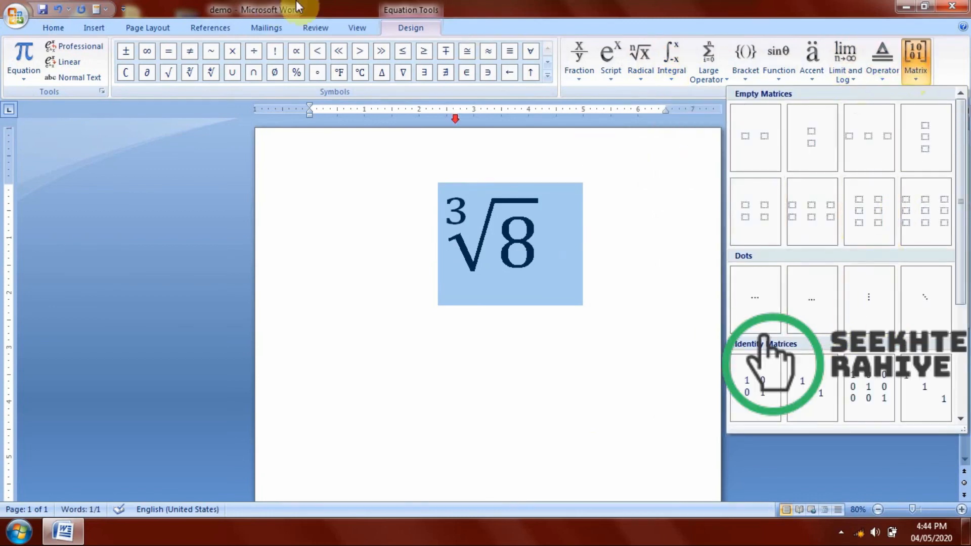
Replace the cube root equation with the scissors symbol from the Wingdings font, character code 34.
left_click(88, 27)
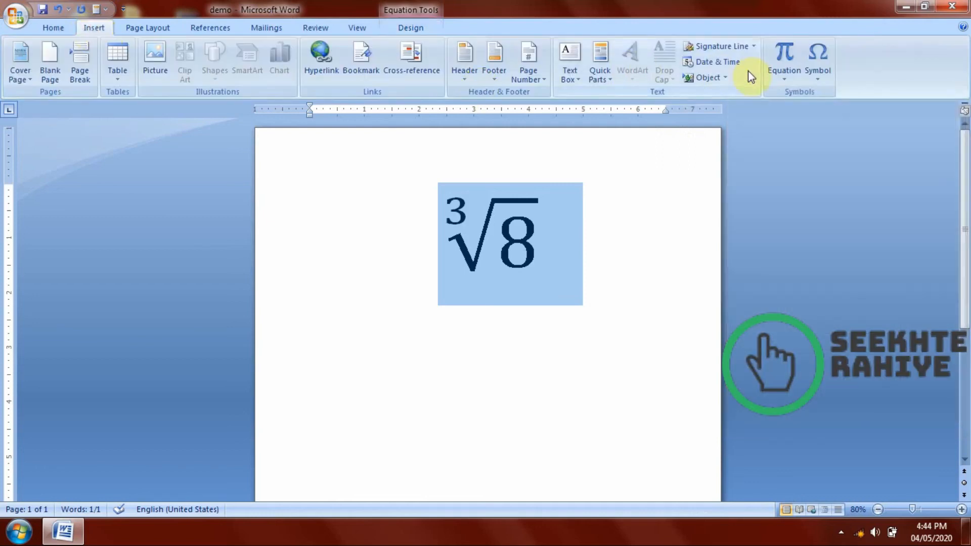
key("Delete")
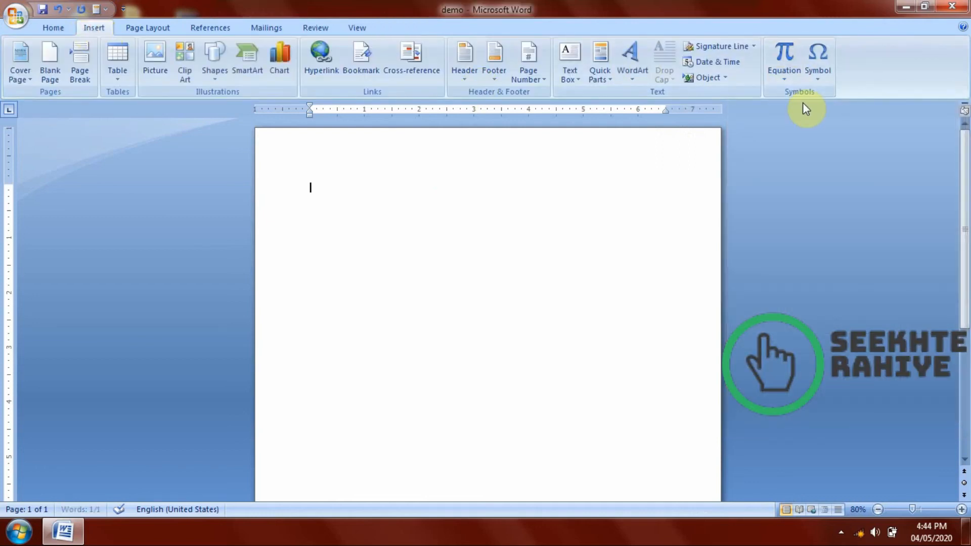
left_click(817, 55)
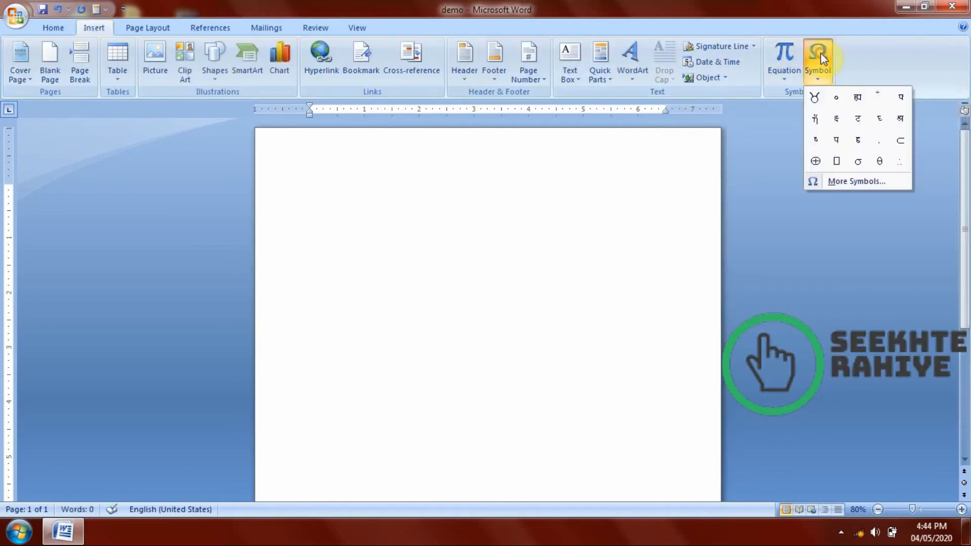
left_click(835, 182)
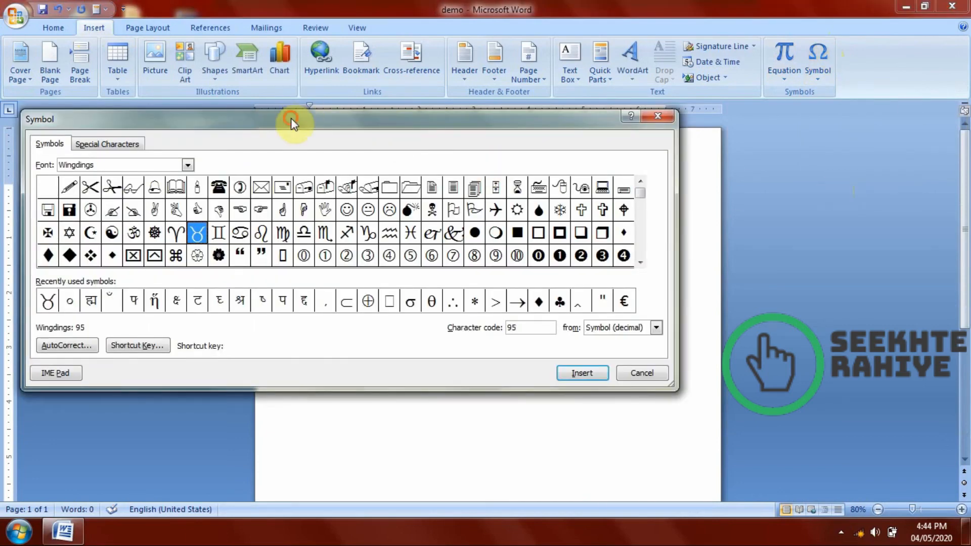
left_click_drag(290, 118, 660, 131)
left_click(480, 202)
left_click(459, 201)
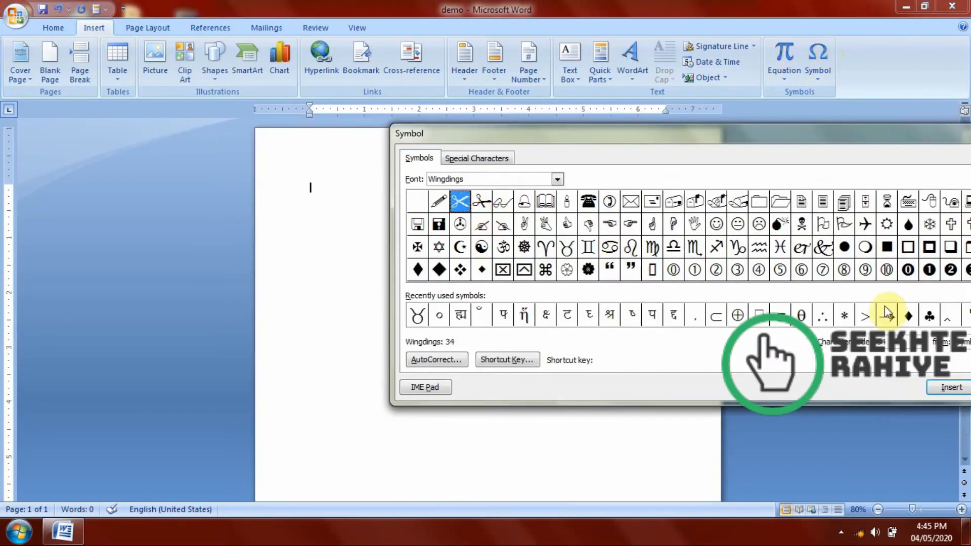
left_click(938, 386)
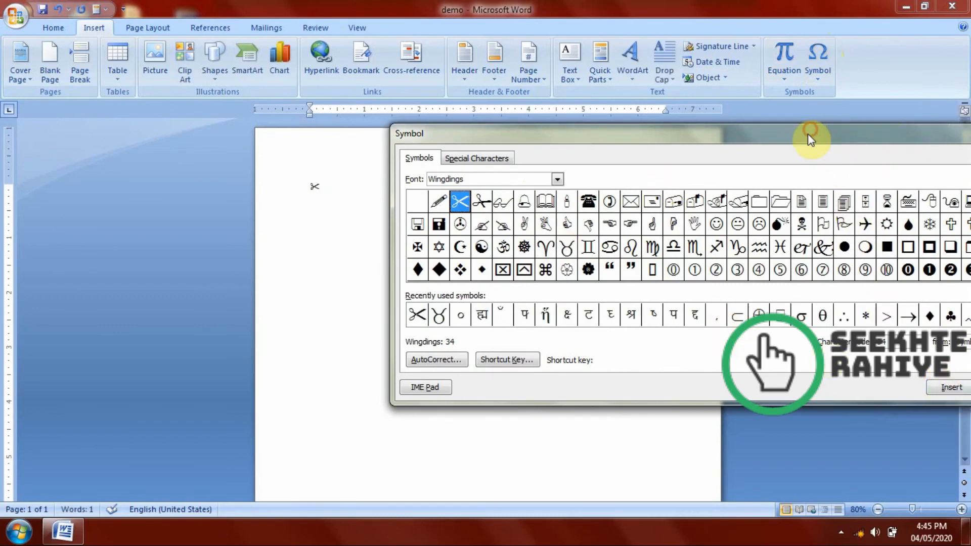
left_click_drag(806, 137, 646, 271)
left_click(878, 264)
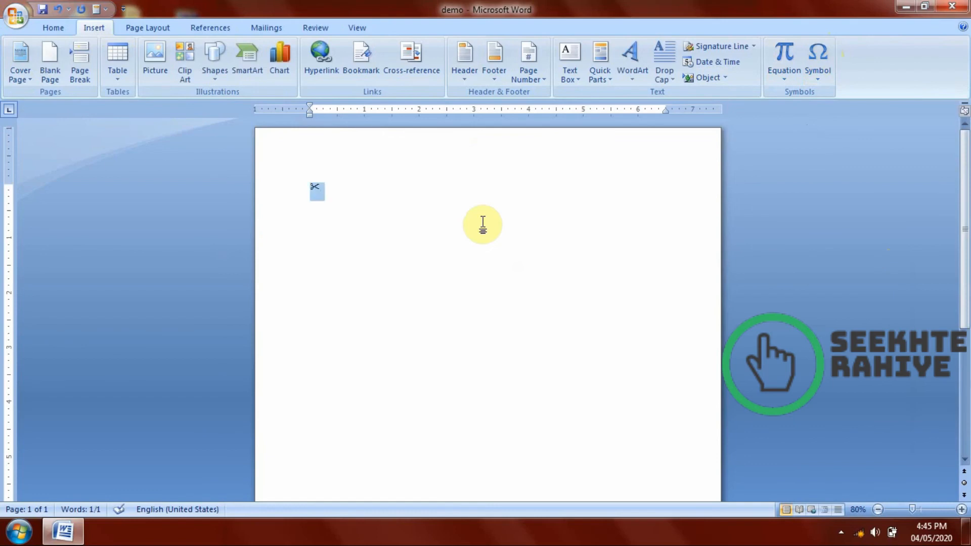
Copy the scissors symbol and paste it repeatedly to form a column of 20 down the page.
key("super")
left_click(483, 223)
key("ctrl+c")
key("ctrl+v")
key("ctrl+v")
key("ctrl+v")
key("ctrl+v")
key("ctrl+v")
key("ctrl+v")
key("ctrl+v")
key("ctrl+v")
key("ctrl+v")
key("ctrl+v")
key("ctrl+v")
key("ctrl+v")
key("ctrl+v")
key("ctrl+v")
key("ctrl+v")
key("ctrl+v")
key("ctrl+v")
key("ctrl+v")
key("ctrl+v")
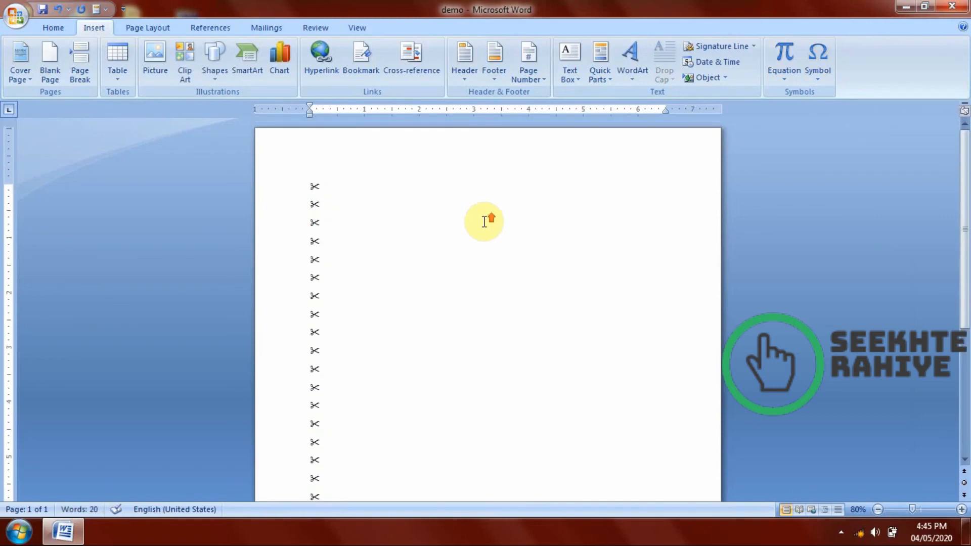
key("ctrl+v")
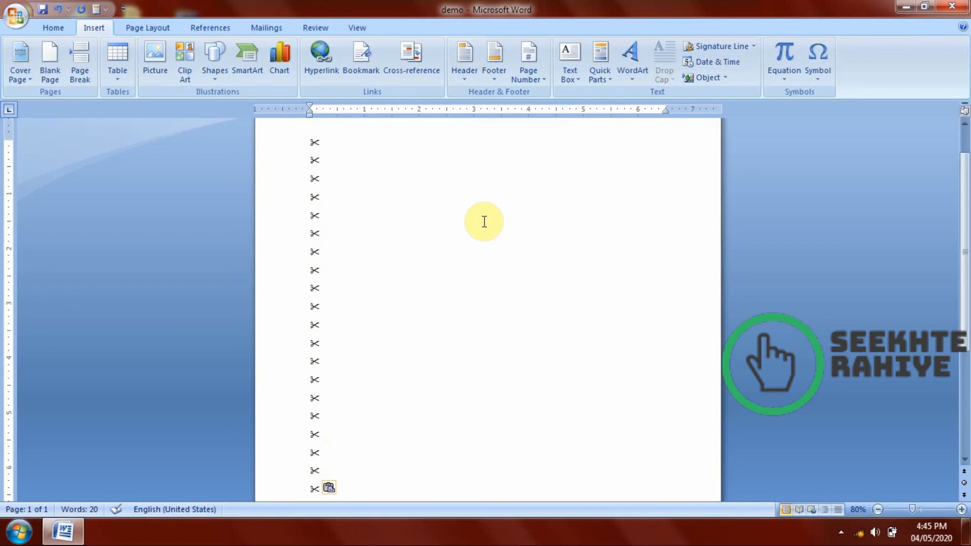
Delete the whole column of scissors symbols to leave the page blank.
key("BackSpace")
key("BackSpace")
key("BackSpace")
key("BackSpace")
key("BackSpace")
key("BackSpace")
key("BackSpace")
key("BackSpace")
key("BackSpace")
key("BackSpace")
key("BackSpace")
key("BackSpace")
key("BackSpace")
key("BackSpace")
key("BackSpace")
key("BackSpace")
key("BackSpace")
key("BackSpace")
key("BackSpace")
key("BackSpace")
key("BackSpace")
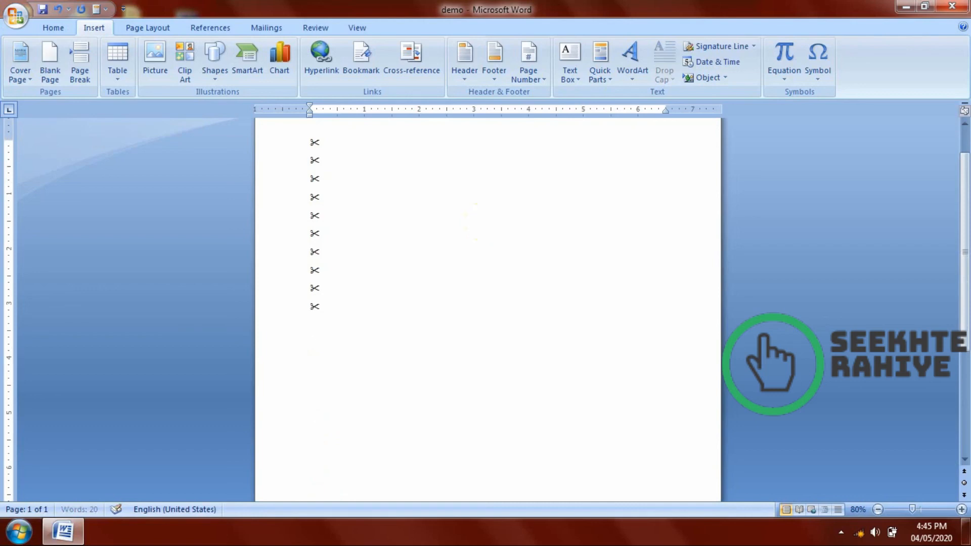
scroll(482, 222, "up", 2)
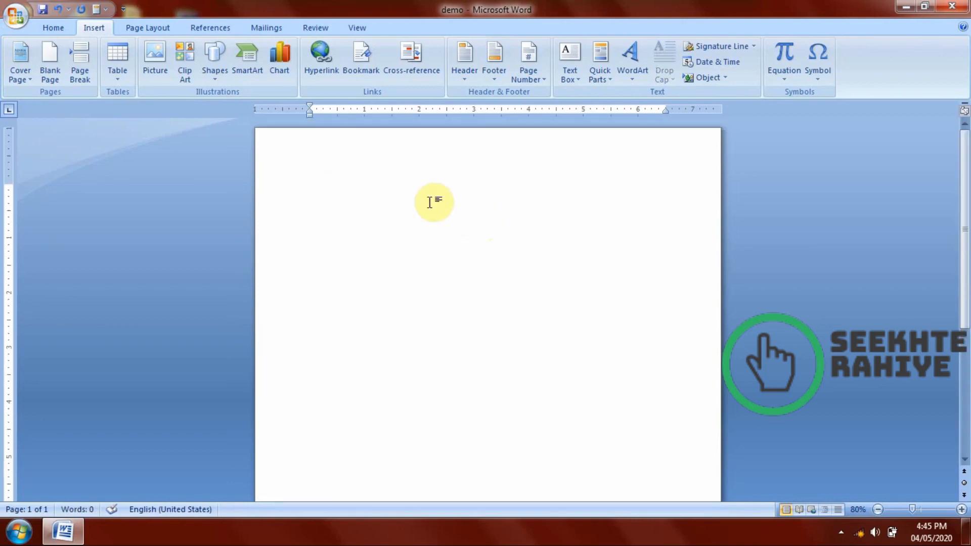
scroll(406, 210, "down", 6)
scroll(407, 209, "up", 6)
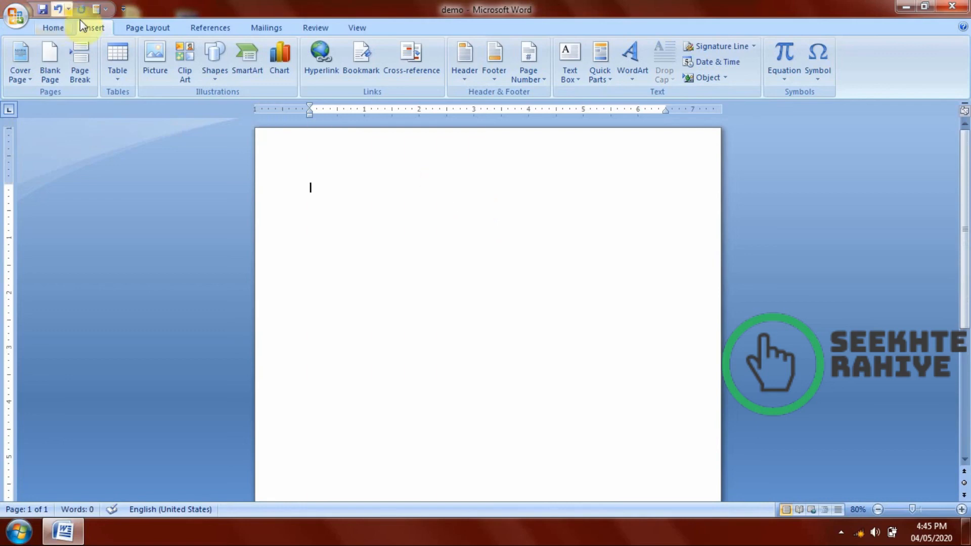
left_click(133, 31)
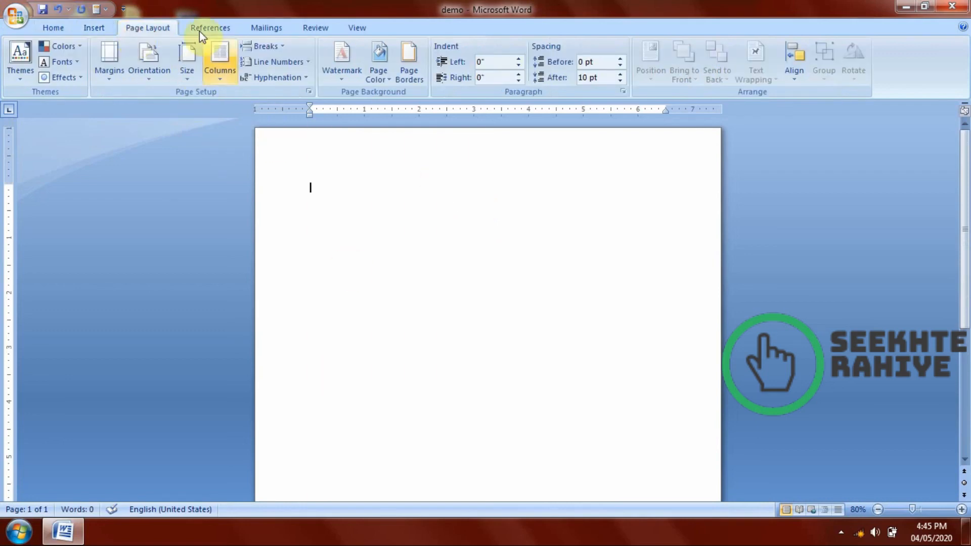
left_click(85, 28)
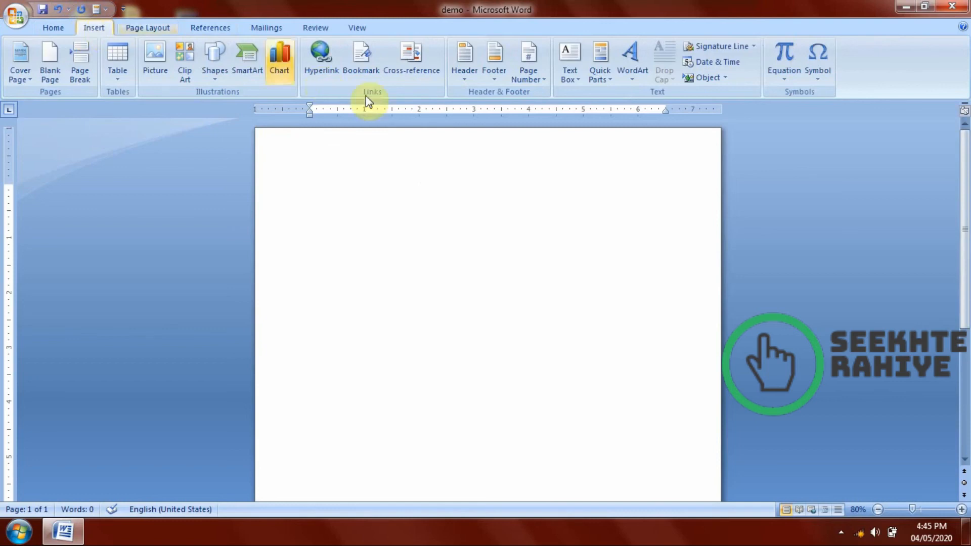
left_click(65, 31)
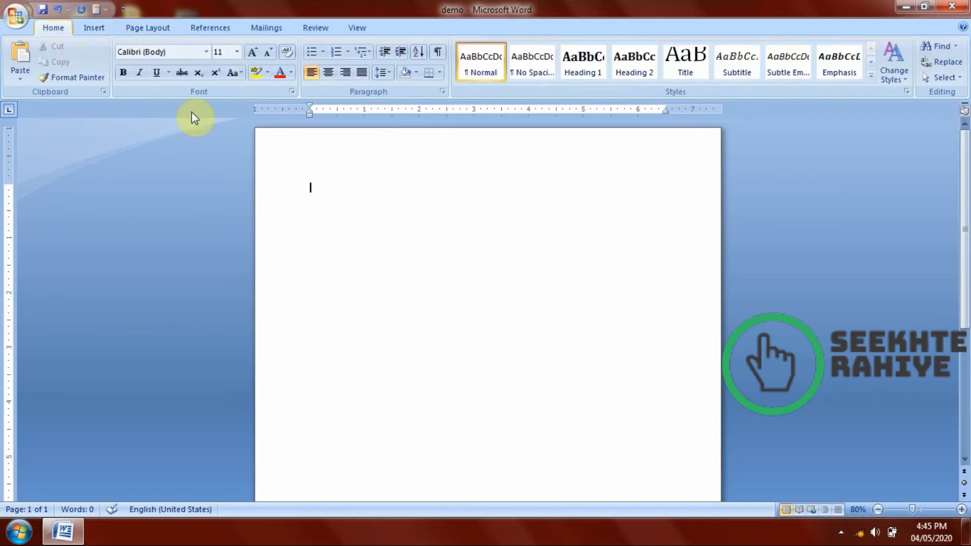
Close the demo document without saving the changes.
left_click(953, 6)
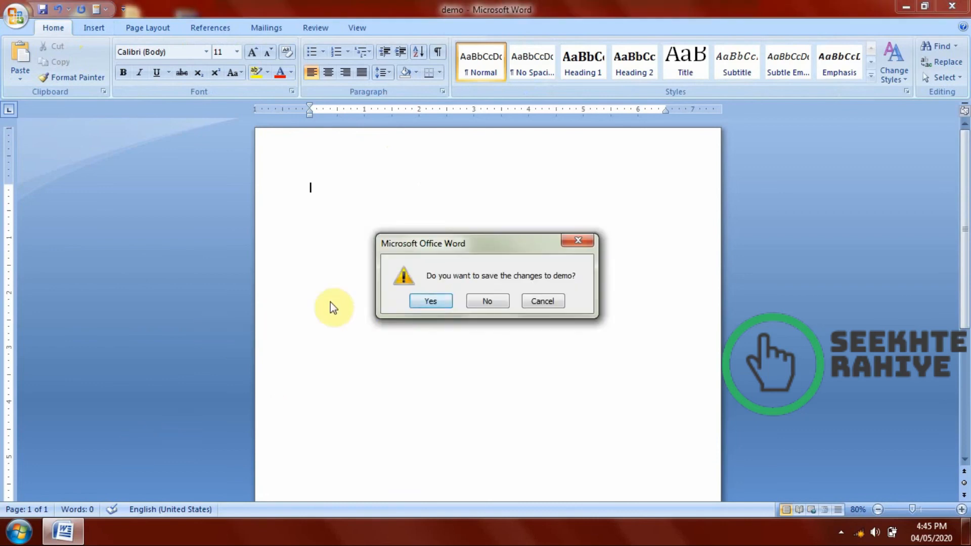
left_click(483, 301)
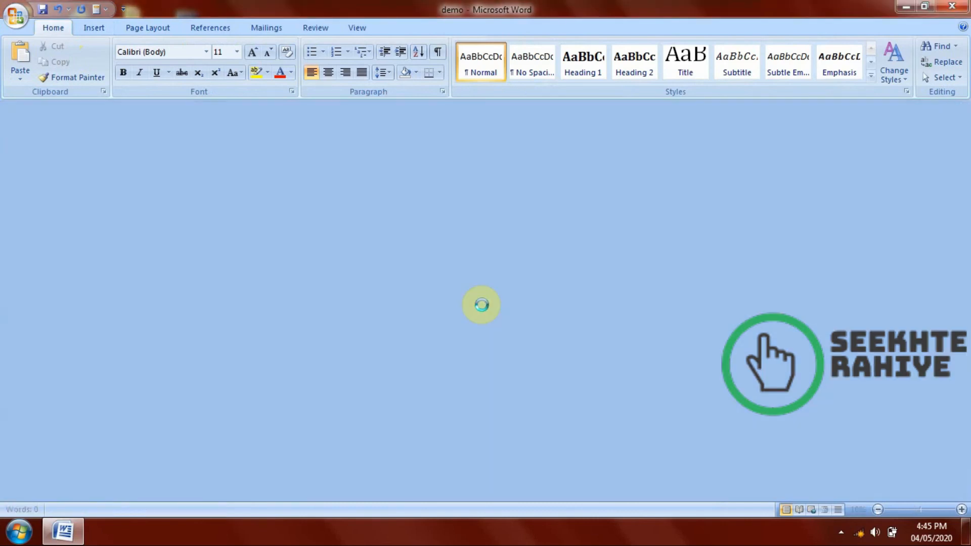
right_click(491, 4)
left_click(506, 42)
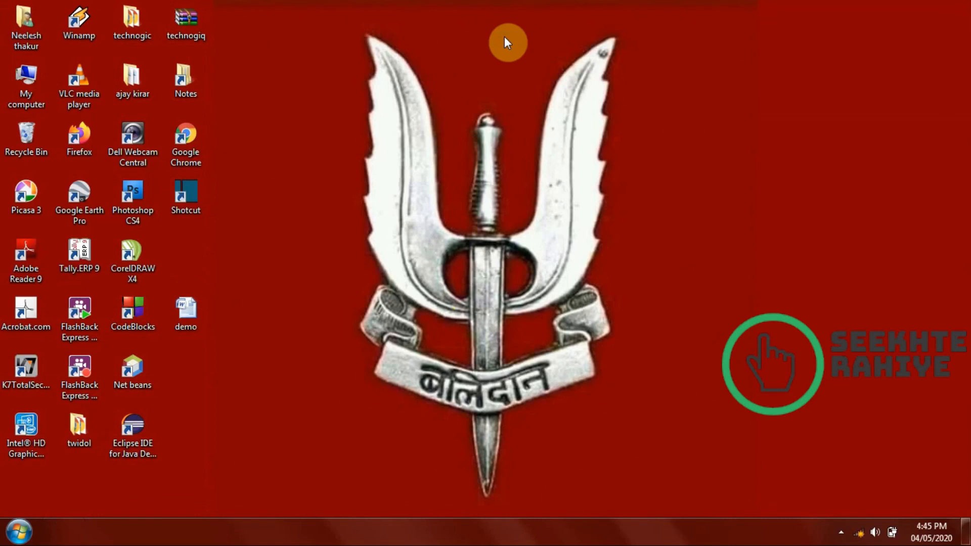